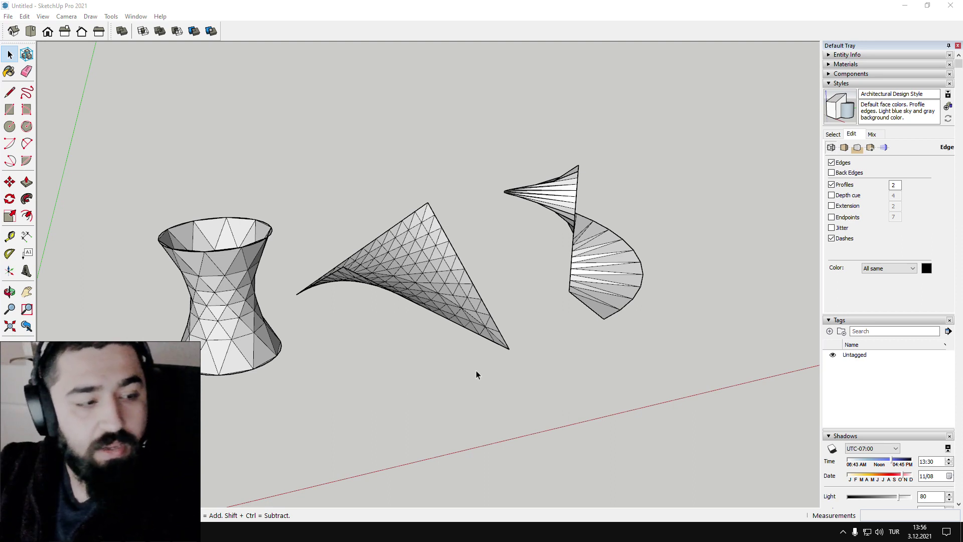
- Look over the three faceted surface groups from several angles and select them all together
mouse_move(544, 351)
middle_down()
mouse_move(566, 346)
mouse_move(534, 360)
mouse_move(499, 301)
mouse_move(338, 419)
mouse_move(533, 431)
mouse_move(524, 428)
mouse_move(532, 359)
middle_up()
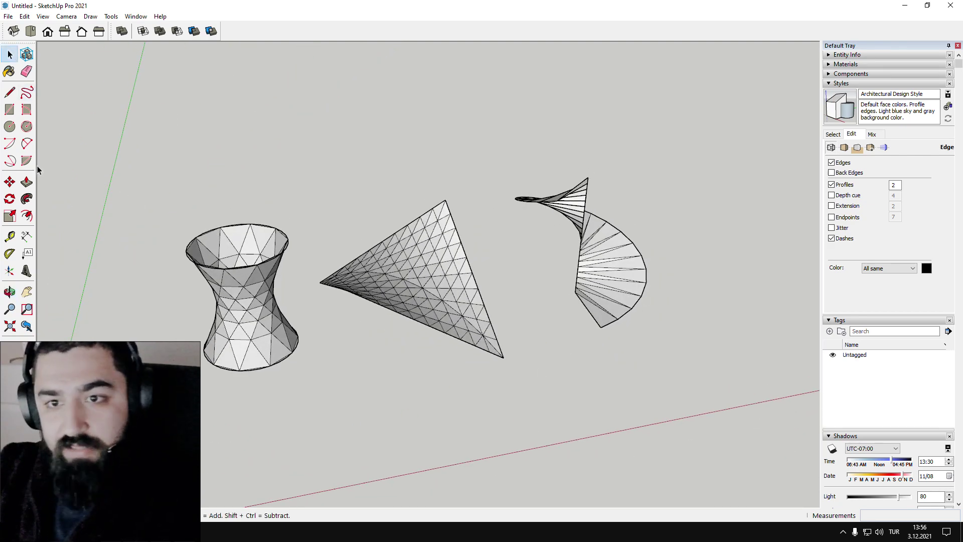
scroll(456, 354, up, 3)
middle_drag(456, 351, 472, 381)
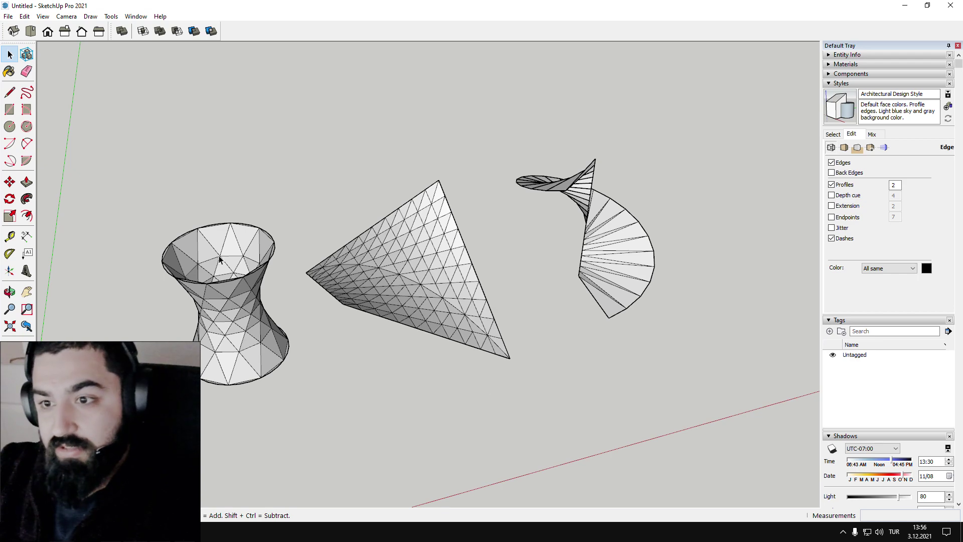
middle_drag(496, 399, 355, 323)
drag(688, 430, 119, 125)
drag(705, 458, 155, 125)
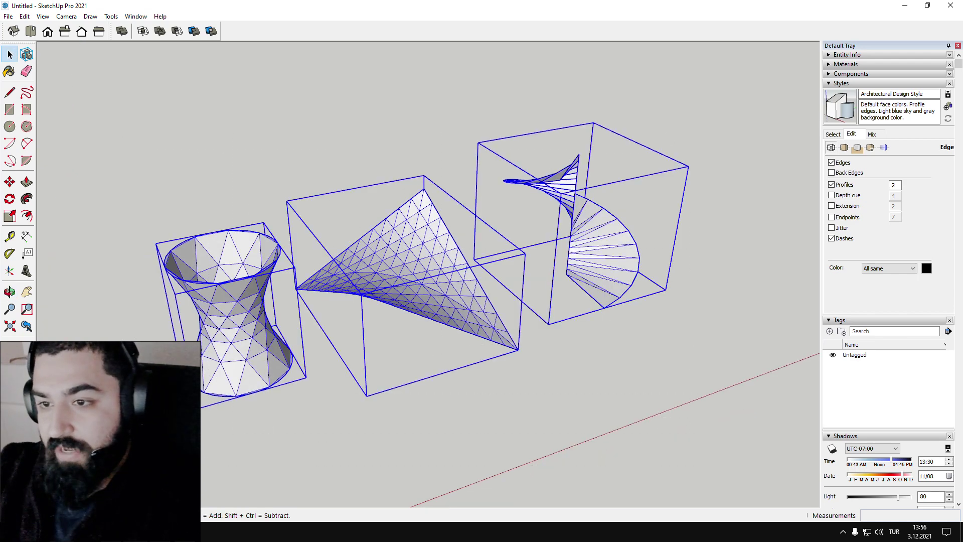
drag(132, 477, 722, 102)
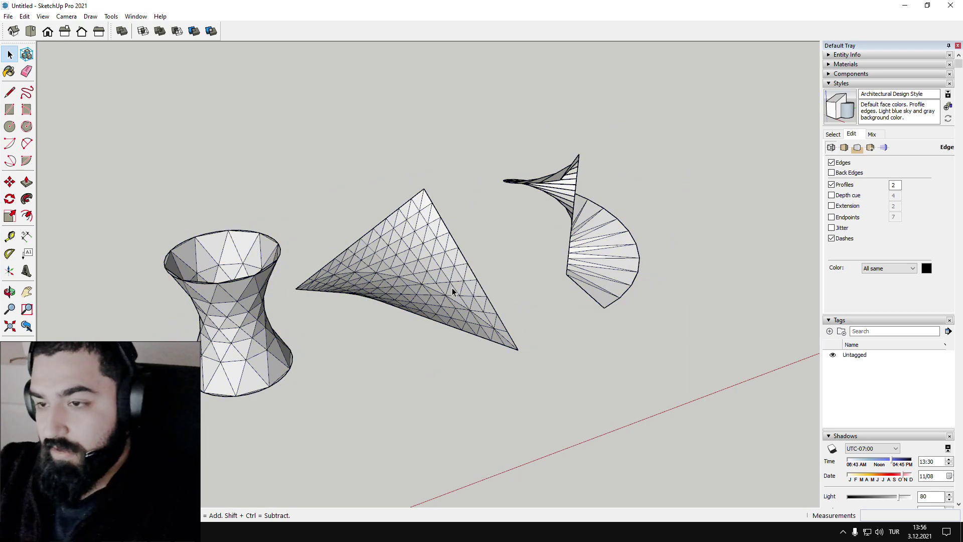
- Select the hyperboloid, the saddle surface and the helical surface one by one to inspect each group
click(221, 330)
click(424, 273)
click(573, 244)
click(251, 321)
click(411, 281)
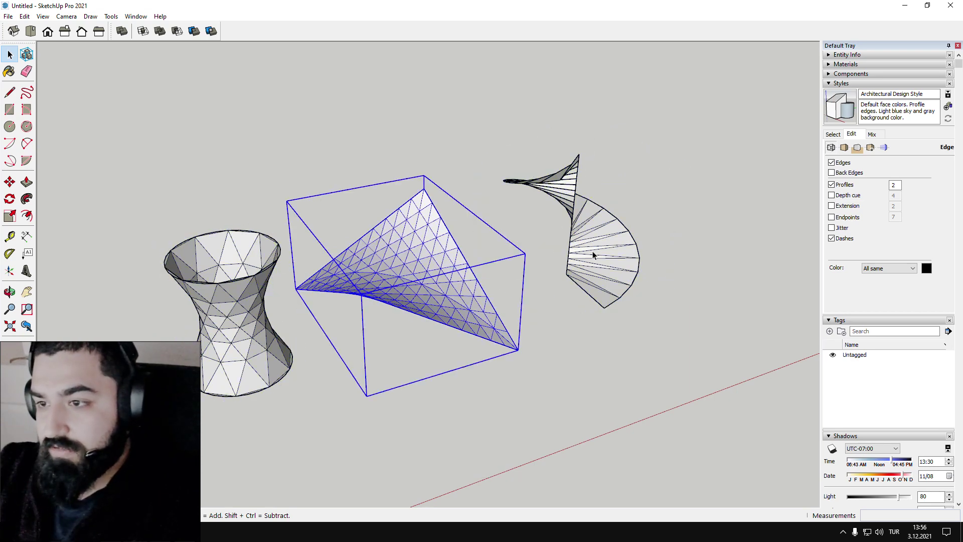
click(594, 255)
click(268, 299)
click(401, 271)
click(602, 254)
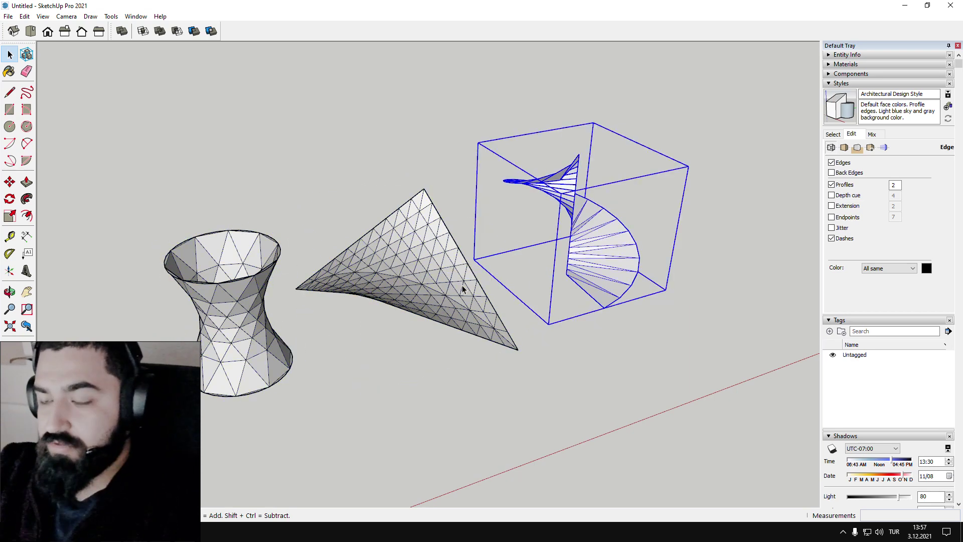
click(401, 361)
- Move all three surface groups together about 9 m back to clear space near the red axis
scroll(439, 348, down, 2)
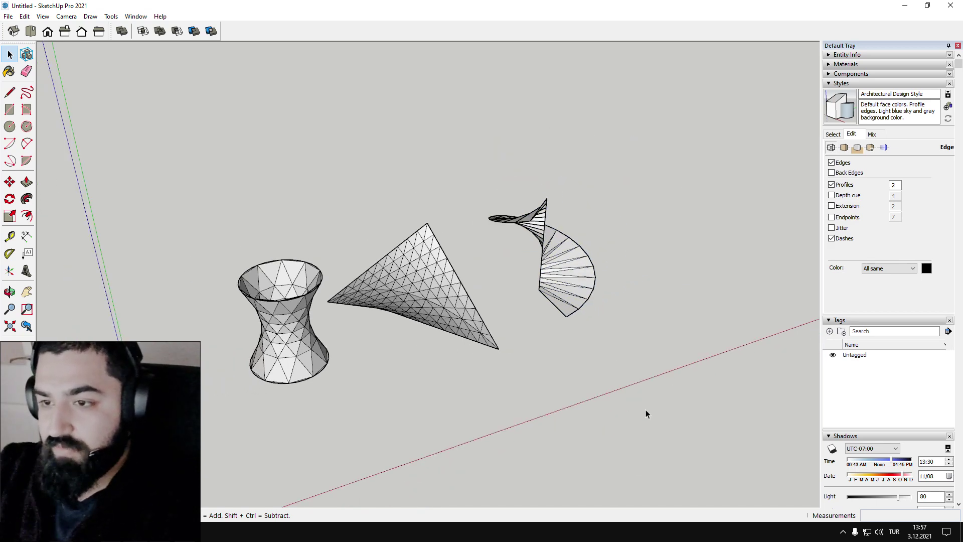
middle_drag(430, 405, 411, 445)
scroll(431, 356, up, 2)
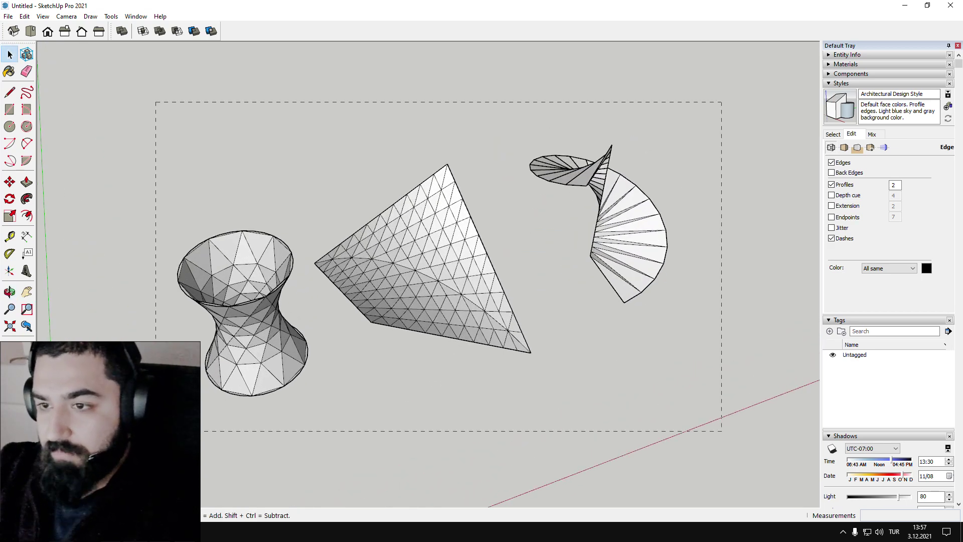
drag(156, 431, 205, 438)
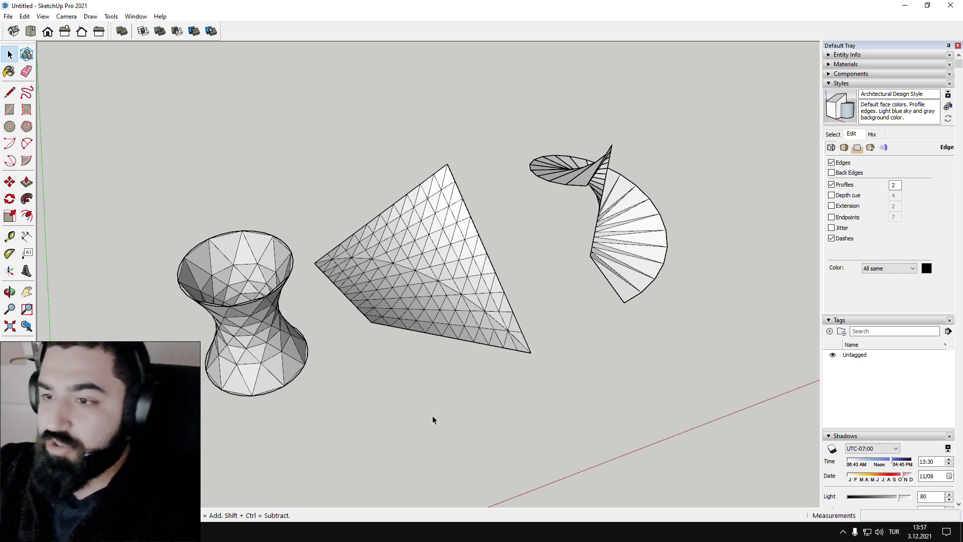
drag(712, 405, 142, 124)
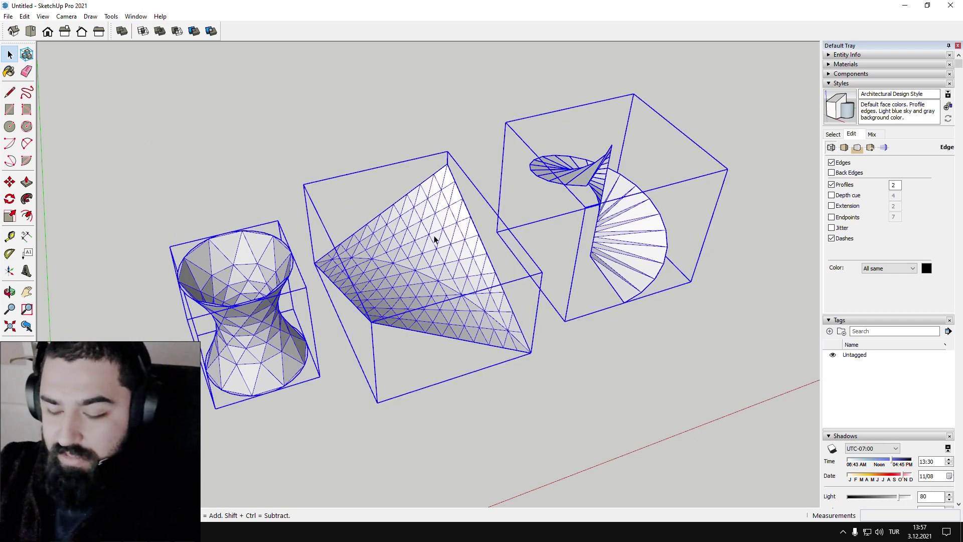
key(m)
click(595, 415)
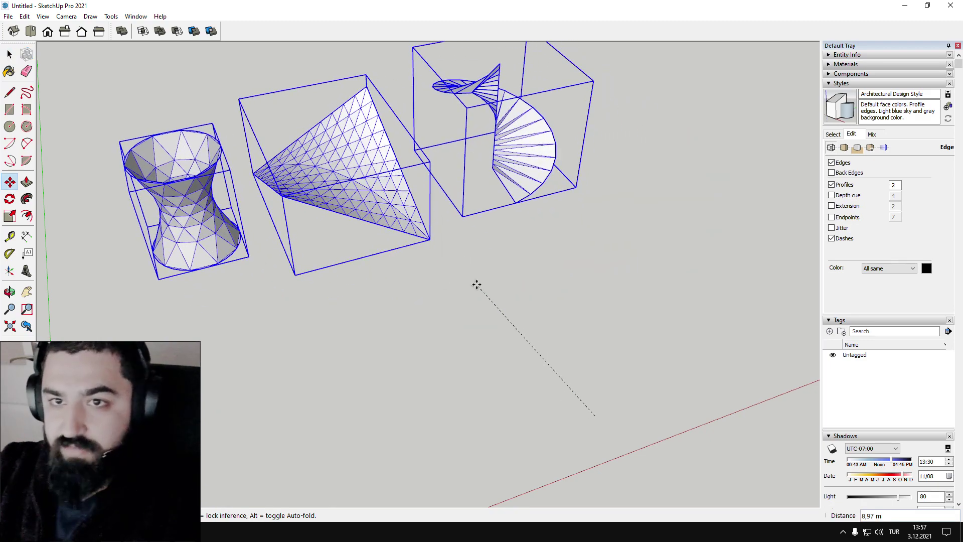
click(478, 284)
key(space)
click(401, 291)
- Examine the triangular facets of the hyperboloid up close
shift+middle_drag(157, 247, 289, 230)
scroll(281, 195, up, 5)
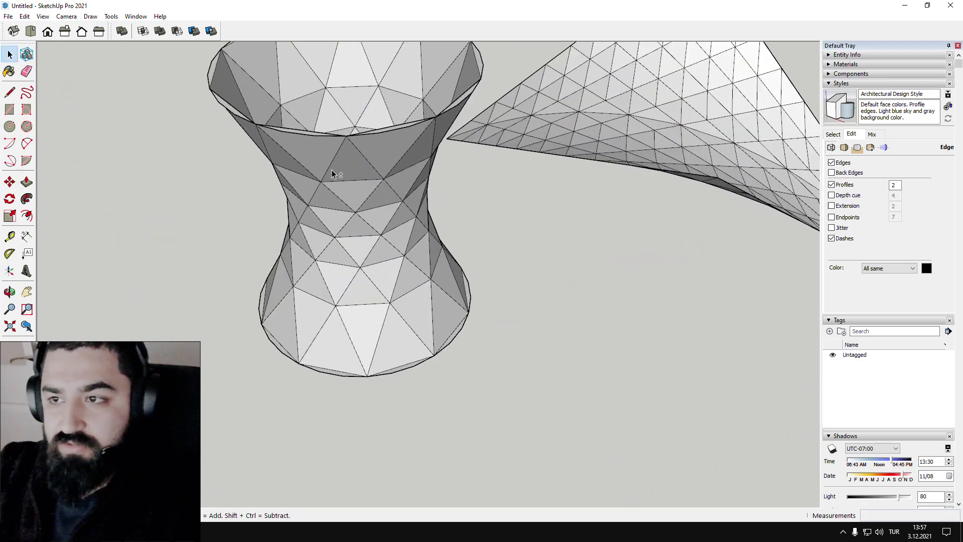
middle_drag(333, 172, 294, 163)
scroll(295, 164, down, 6)
middle_drag(346, 200, 394, 248)
- Draw a circle of about 3 m radius on the ground near the origin and delete its face, keeping the outline
click(10, 127)
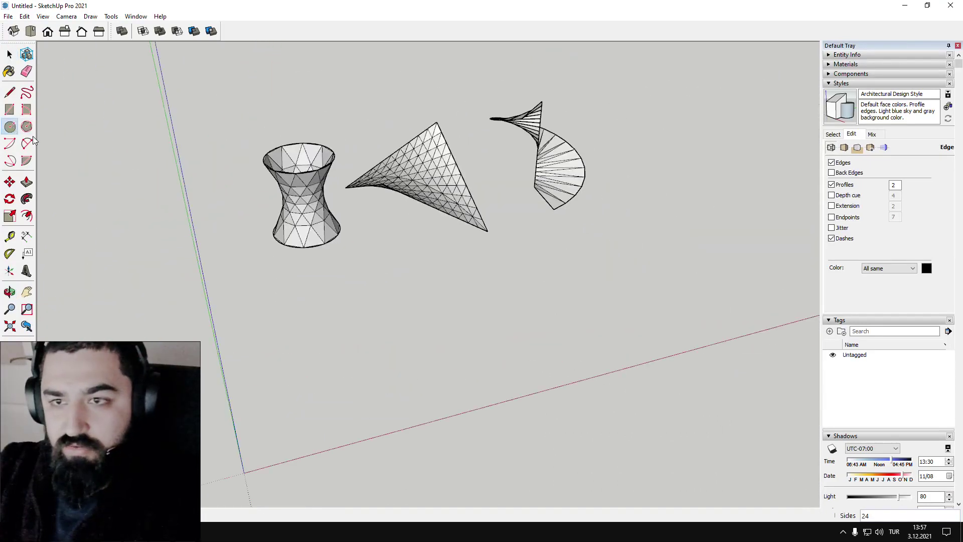
scroll(346, 256, up, 5)
middle_drag(381, 459, 362, 284)
scroll(372, 321, up, 6)
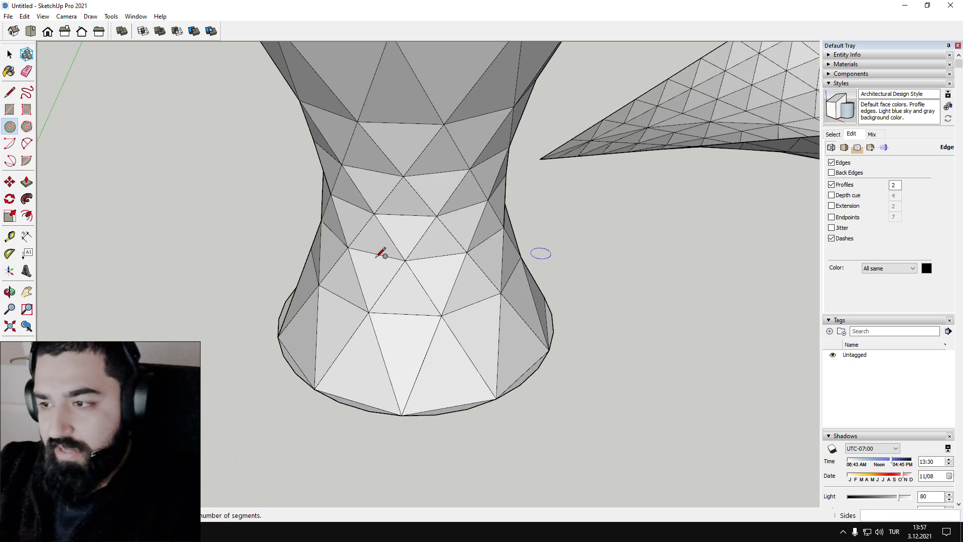
scroll(325, 289, down, 5)
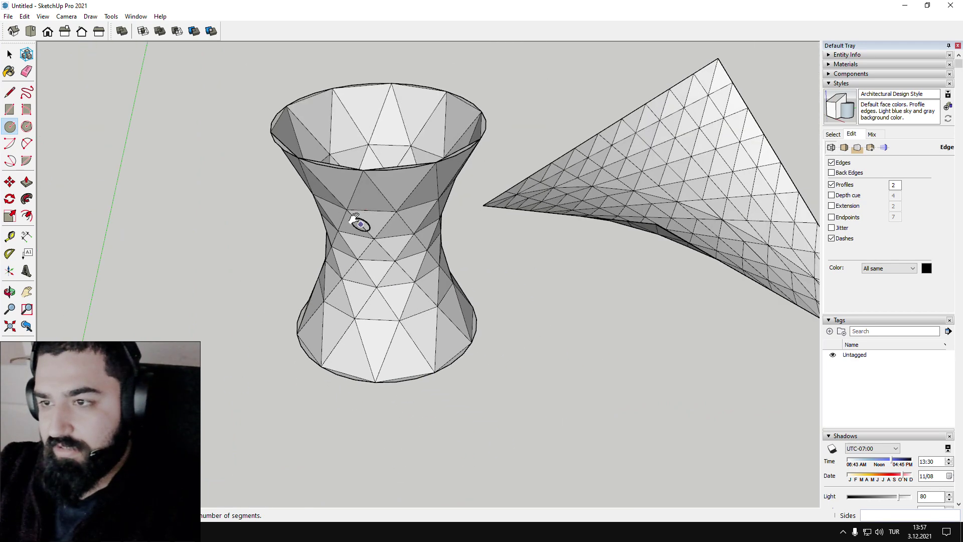
middle_drag(359, 222, 344, 254)
middle_drag(437, 216, 492, 268)
scroll(510, 269, down, 3)
scroll(410, 287, down, 4)
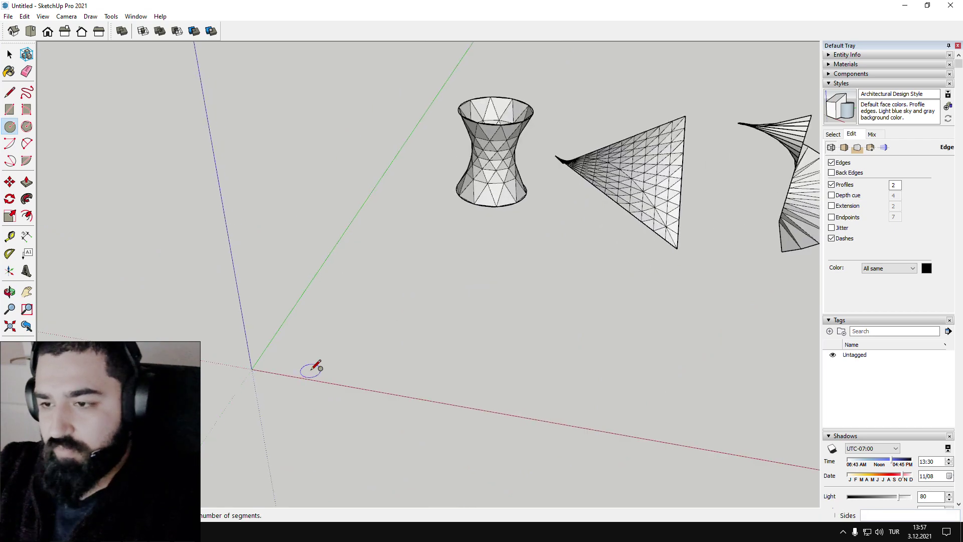
scroll(312, 369, up, 3)
click(384, 321)
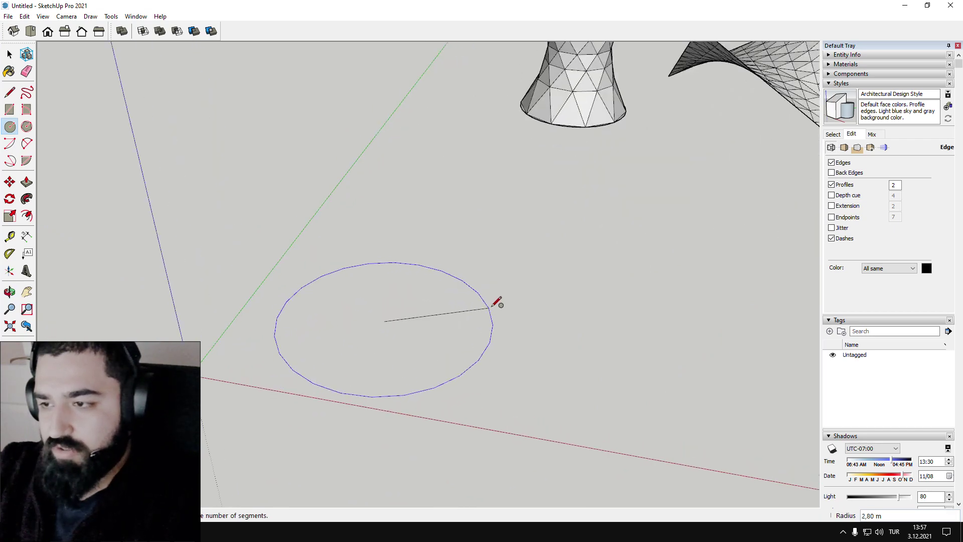
click(498, 304)
key(space)
key(Delete)
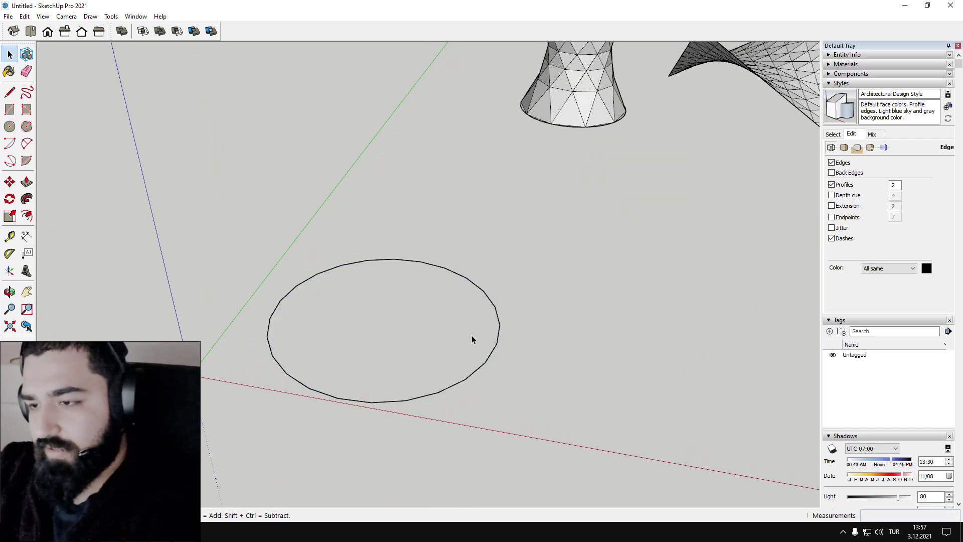
- Move the circle outline about 0.55 m across the ground, away from the red axis
drag(292, 260, 281, 254)
middle_drag(430, 314, 442, 286)
click(577, 439)
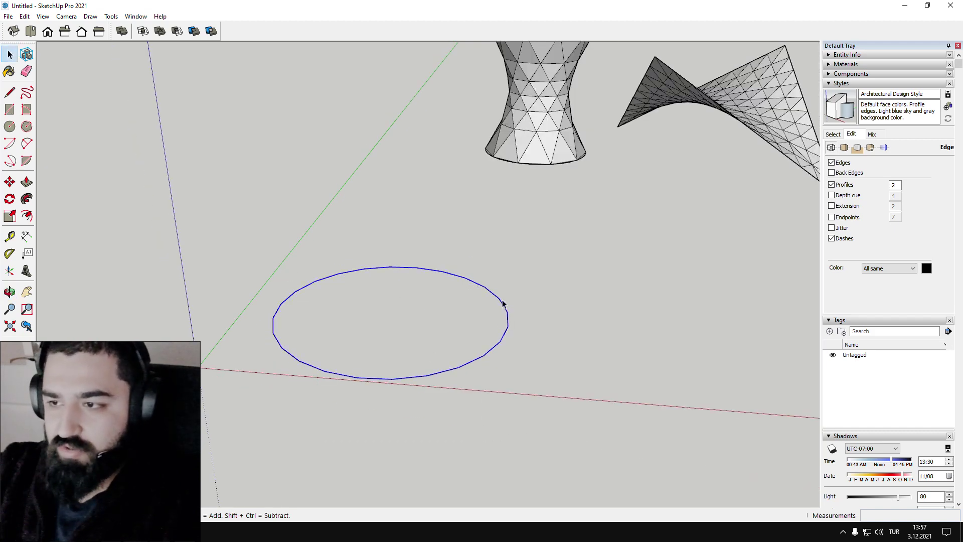
click(571, 303)
middle_drag(572, 303, 540, 348)
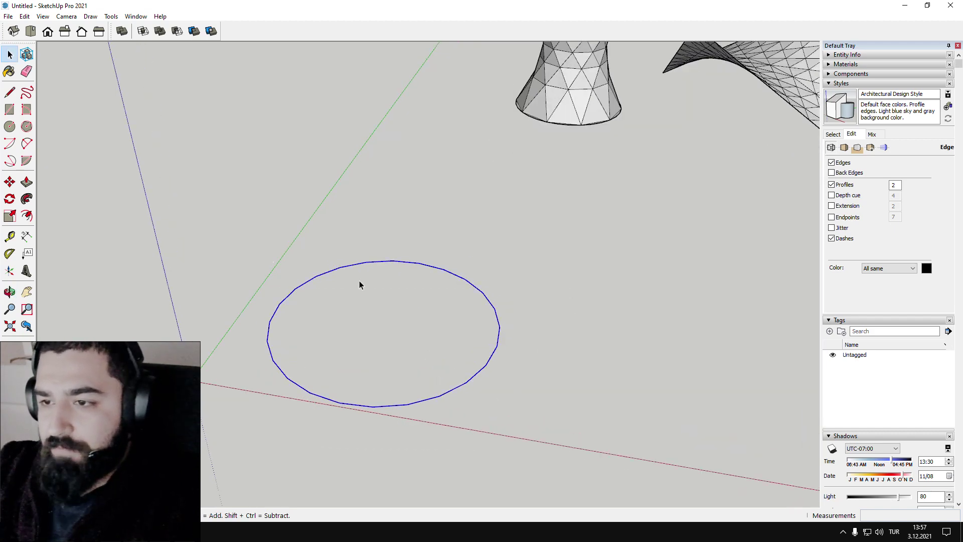
key(m)
click(584, 400)
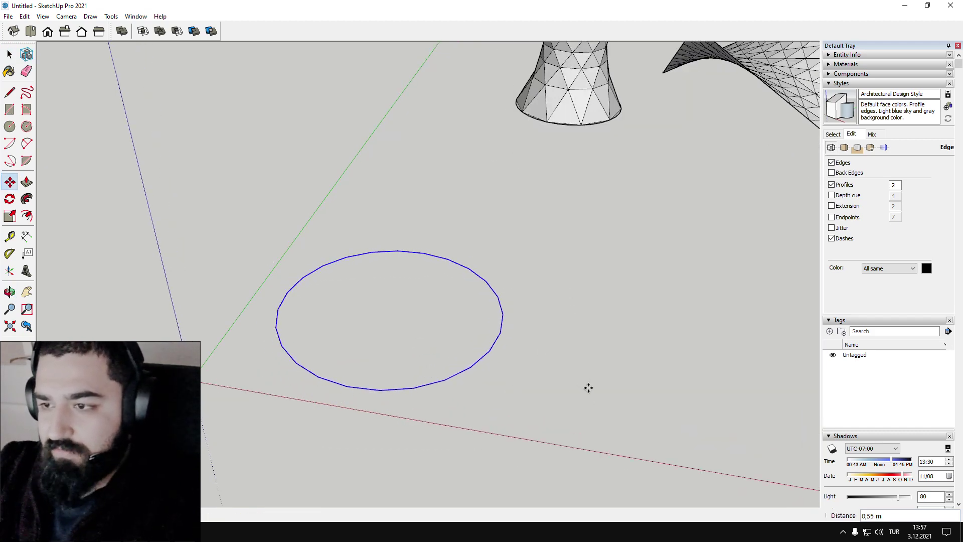
click(589, 388)
key(space)
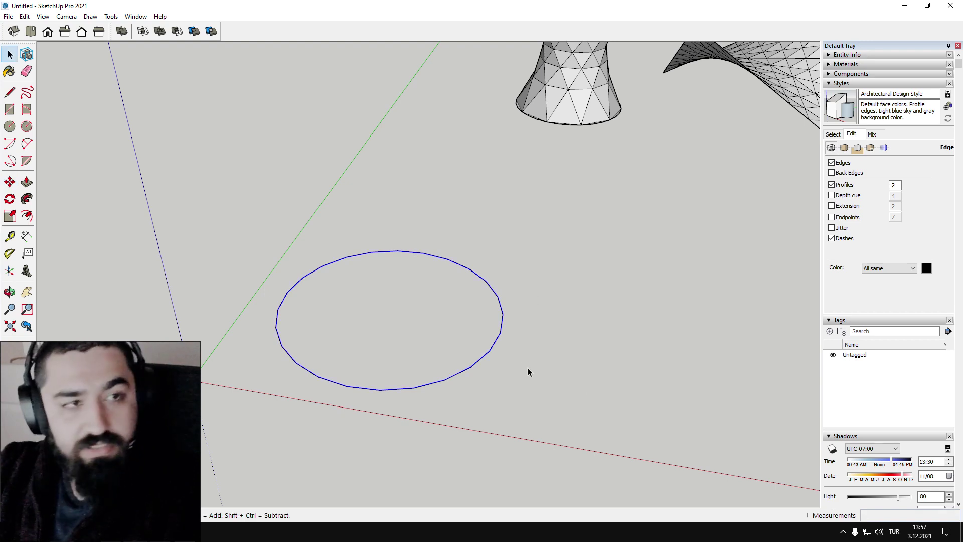
click(528, 369)
- Divide the circle outline into 6 equal arcs
middle_drag(528, 368, 493, 346)
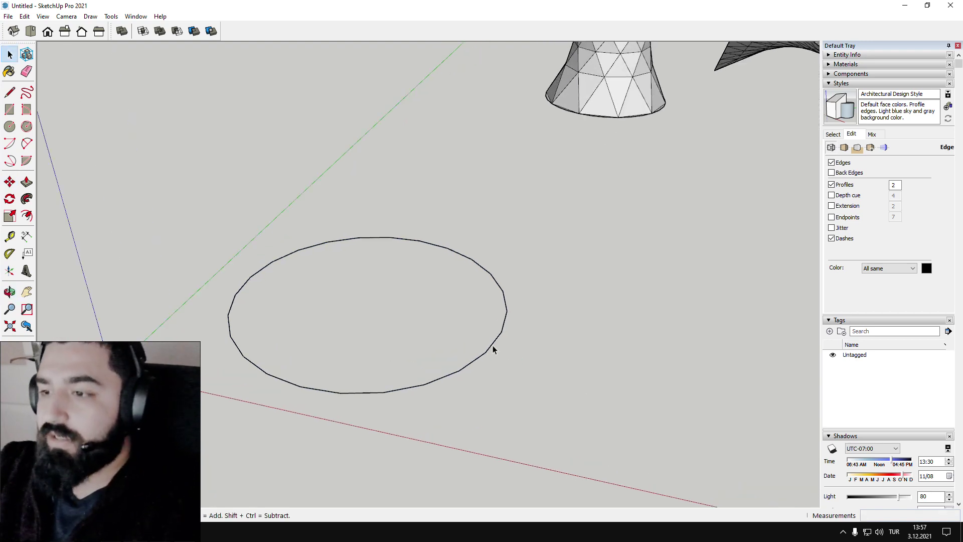
drag(541, 404, 425, 301)
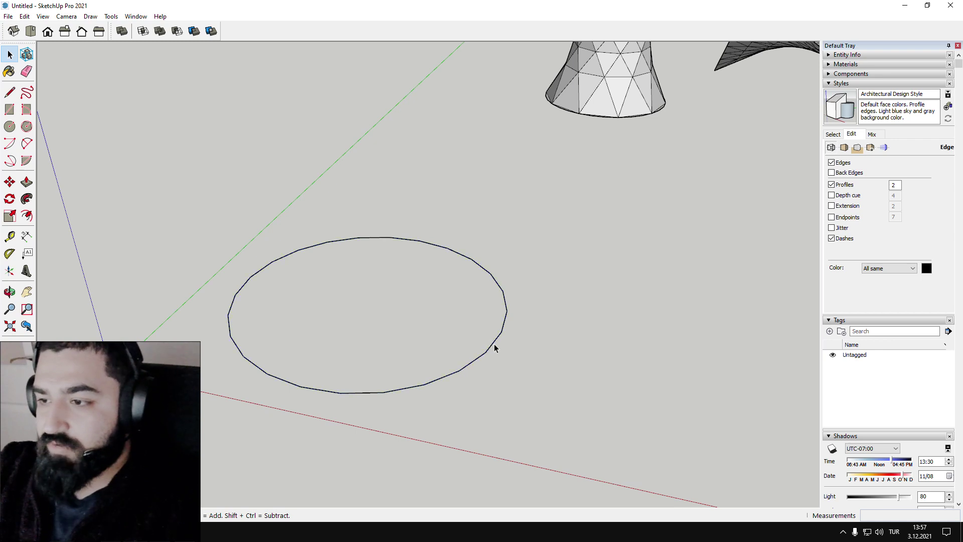
click(494, 345)
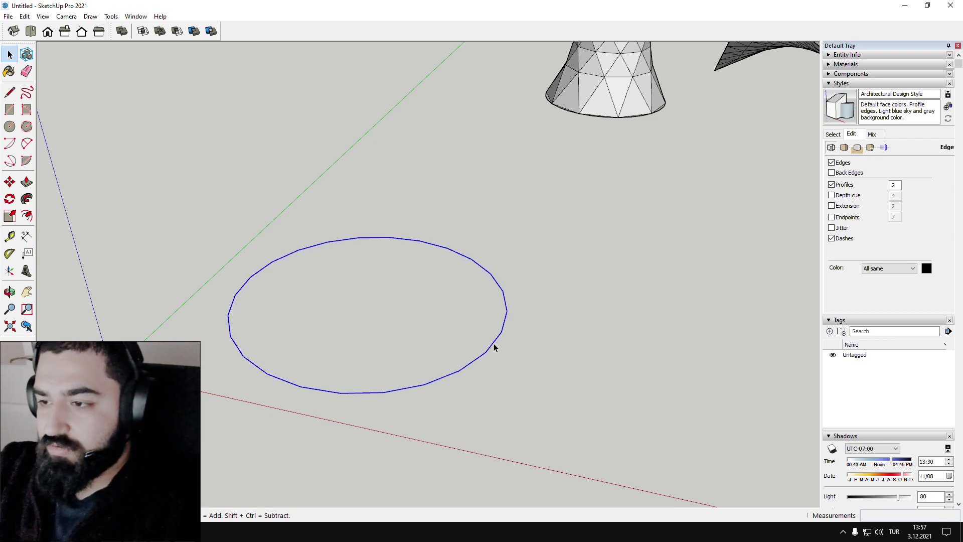
right_click(506, 306)
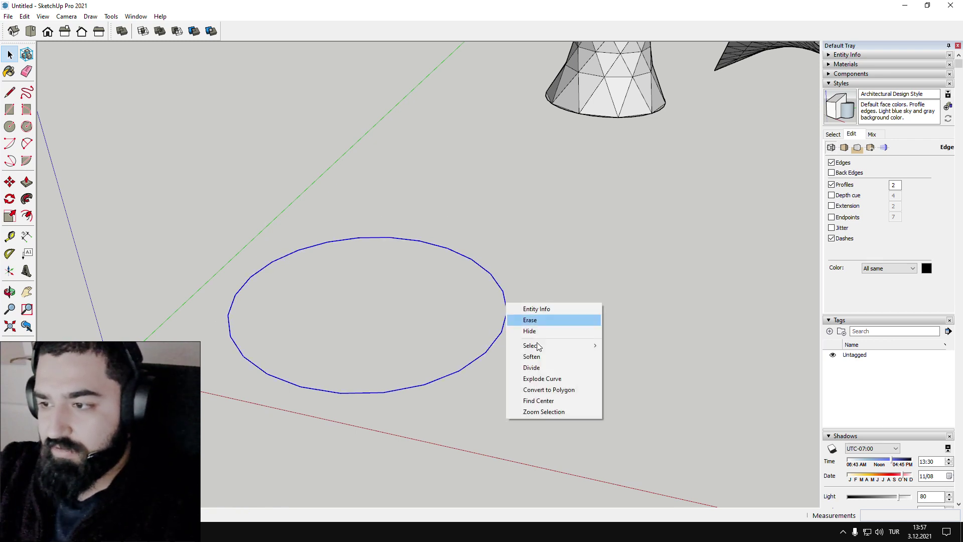
click(549, 367)
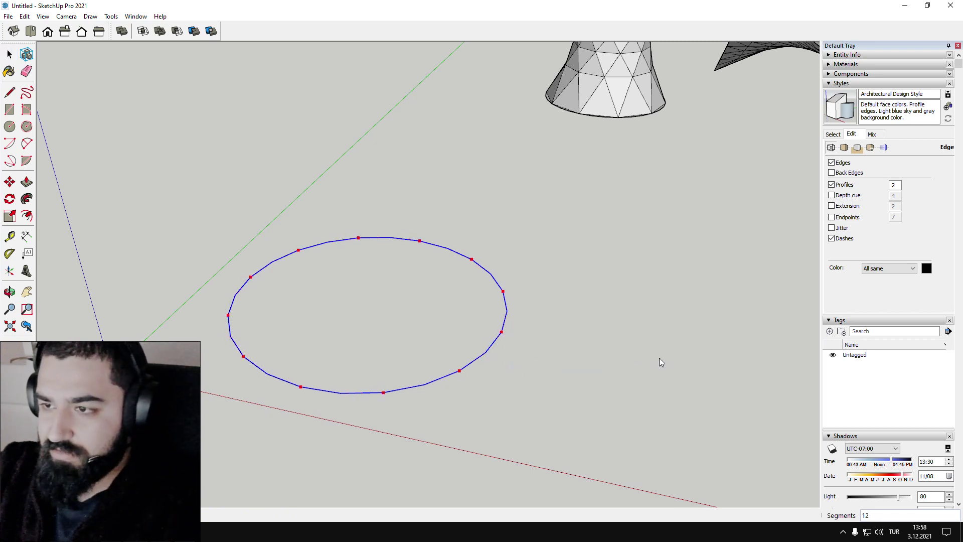
text(10)
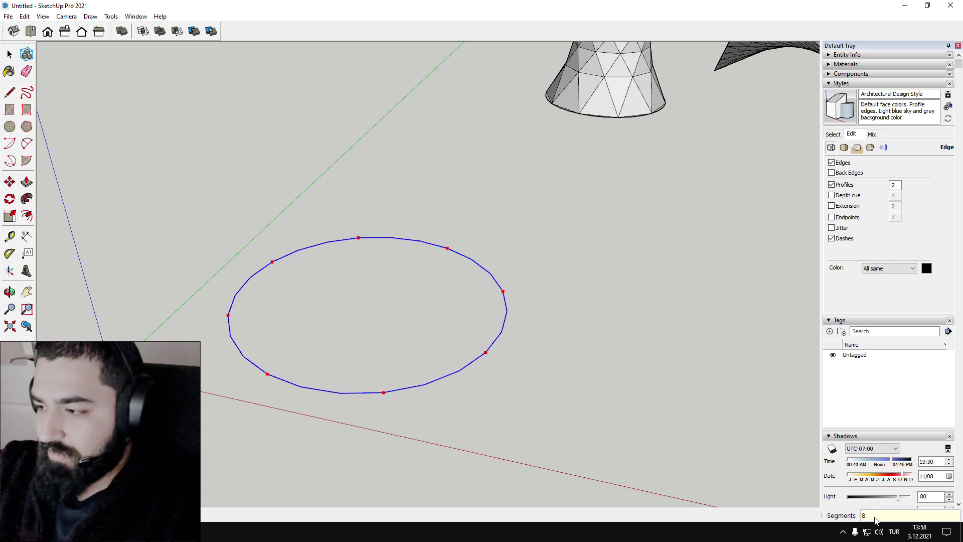
key(Return)
click(551, 387)
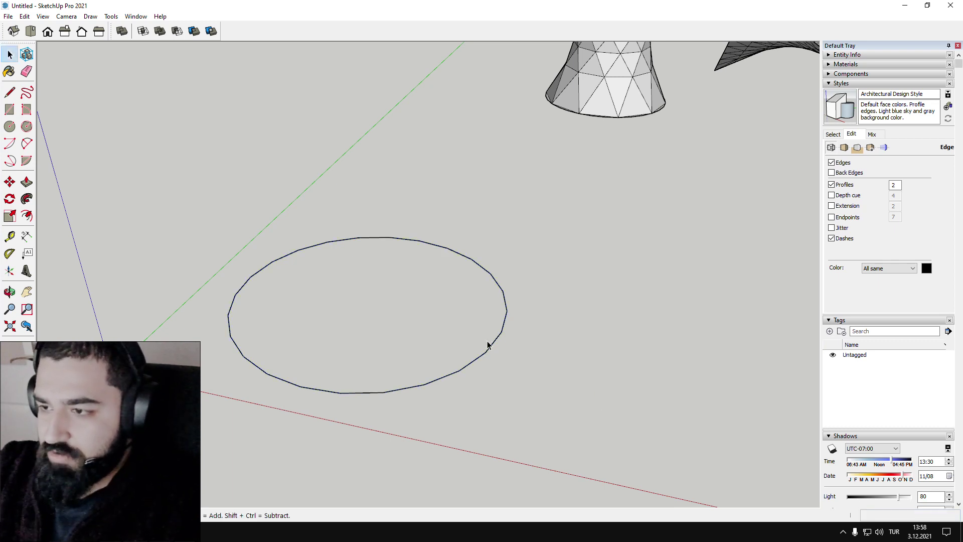
- Check the circle's division by selecting its arcs one at a time, and clear the selection
click(496, 338)
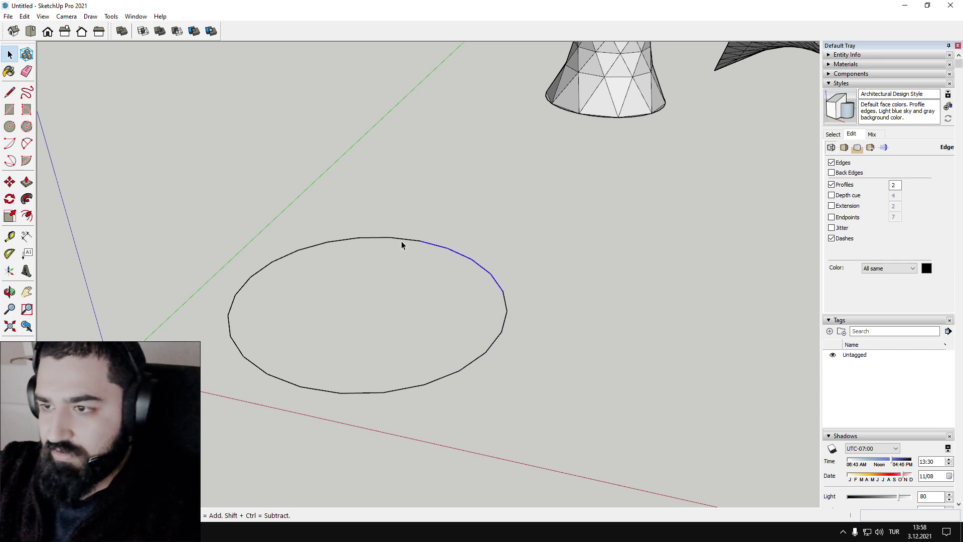
click(281, 259)
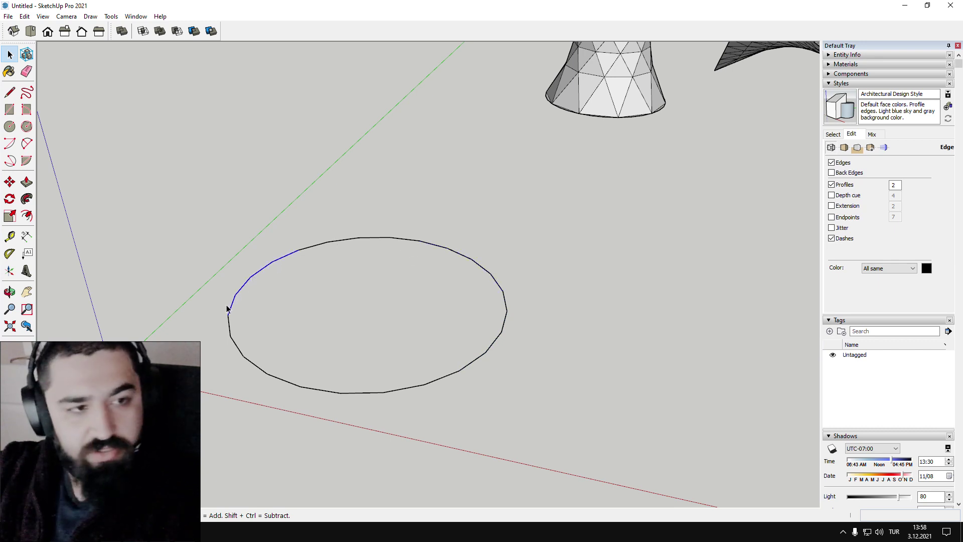
click(268, 375)
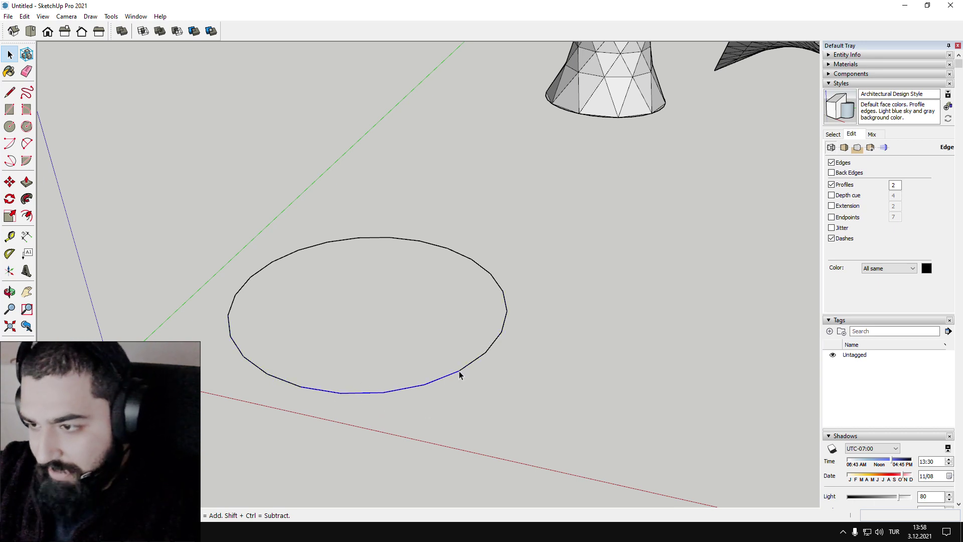
drag(476, 390, 454, 391)
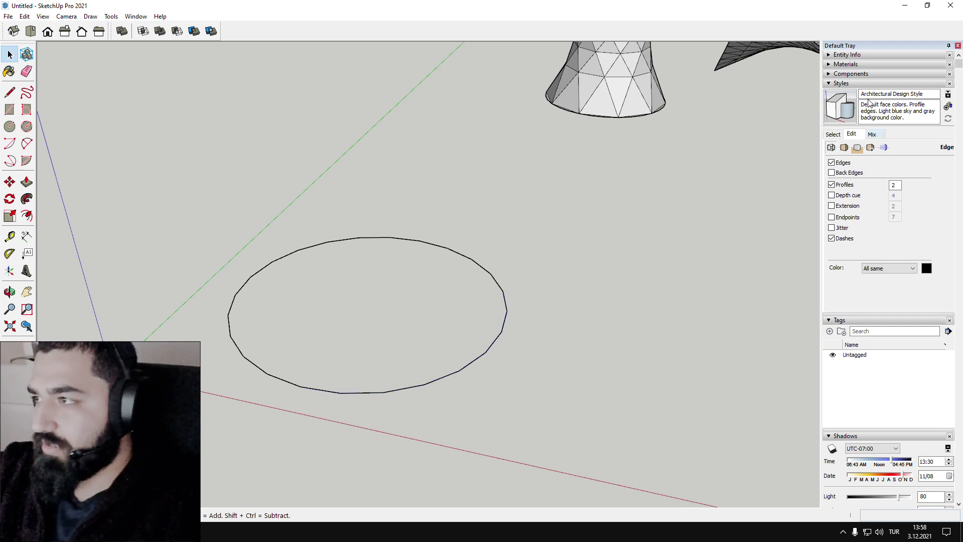
- Collapse the Styles, Tags and Shadows sections of the Default Tray
click(869, 84)
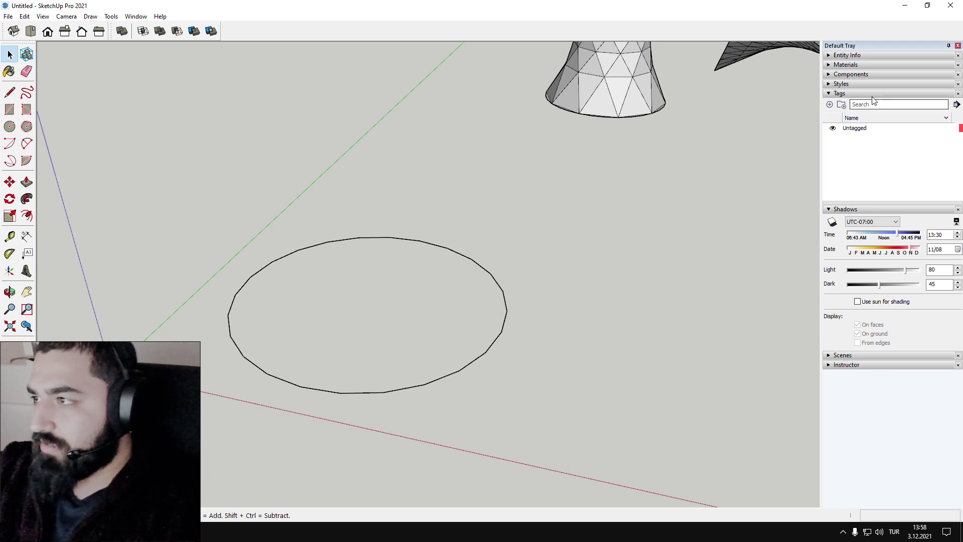
click(841, 93)
click(845, 103)
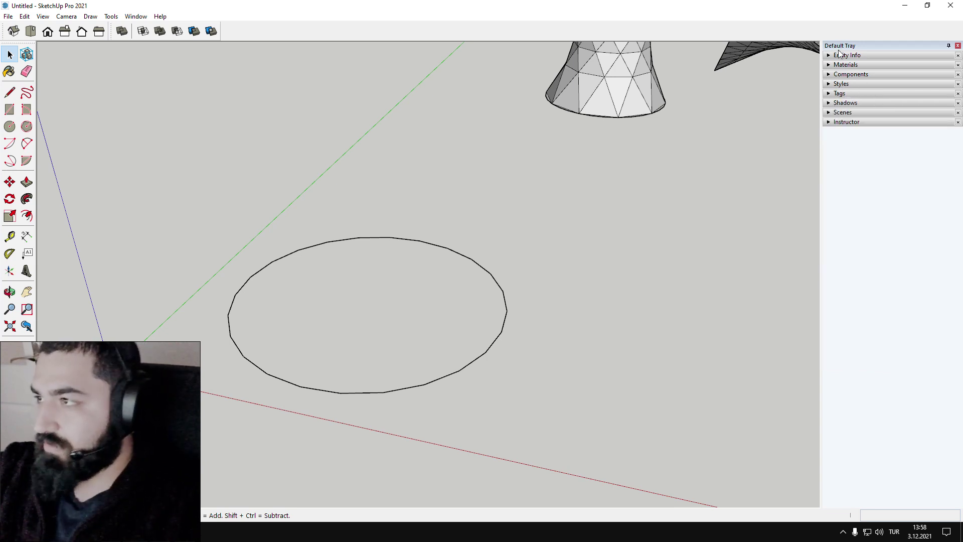
- Turn on Endpoints in the edge settings of the Architectural Design Style
click(134, 17)
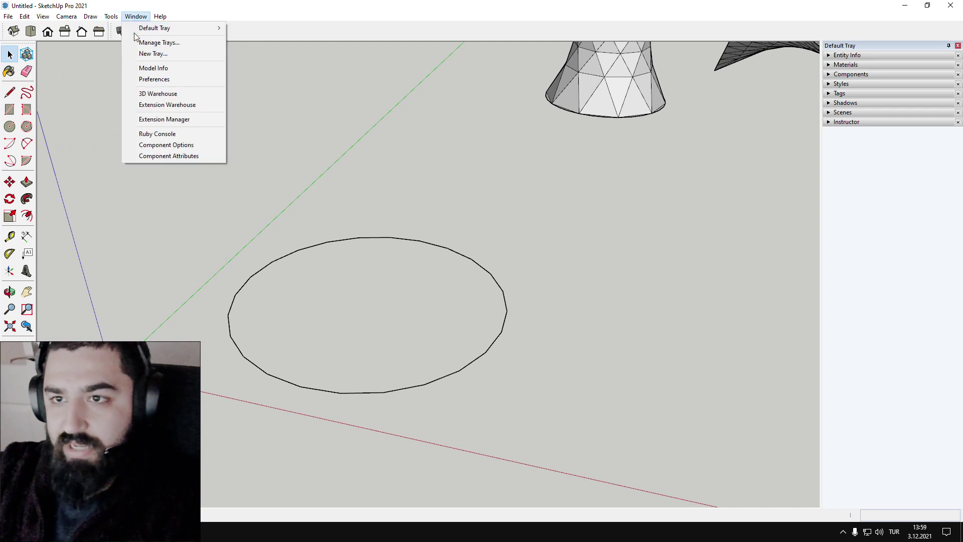
key(Right)
mouse_move(166, 28)
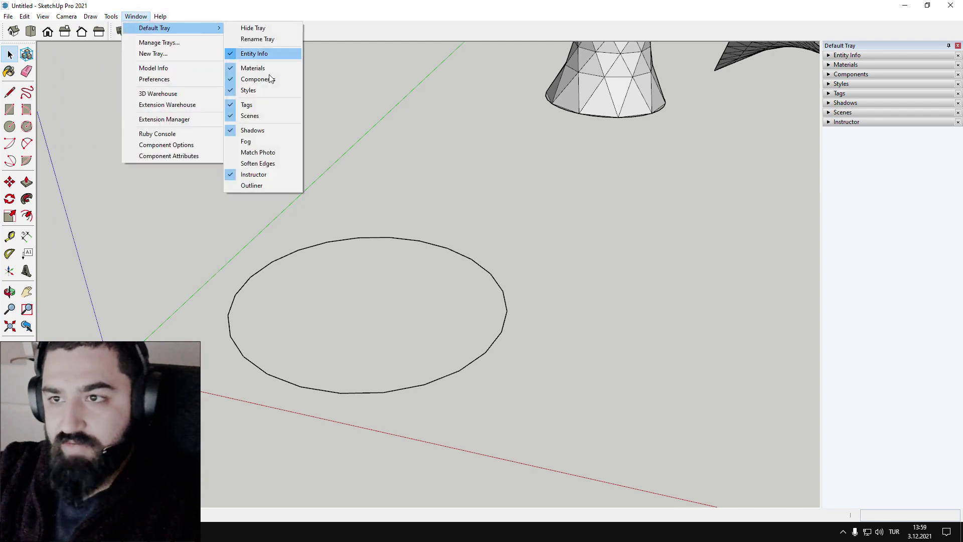
click(841, 84)
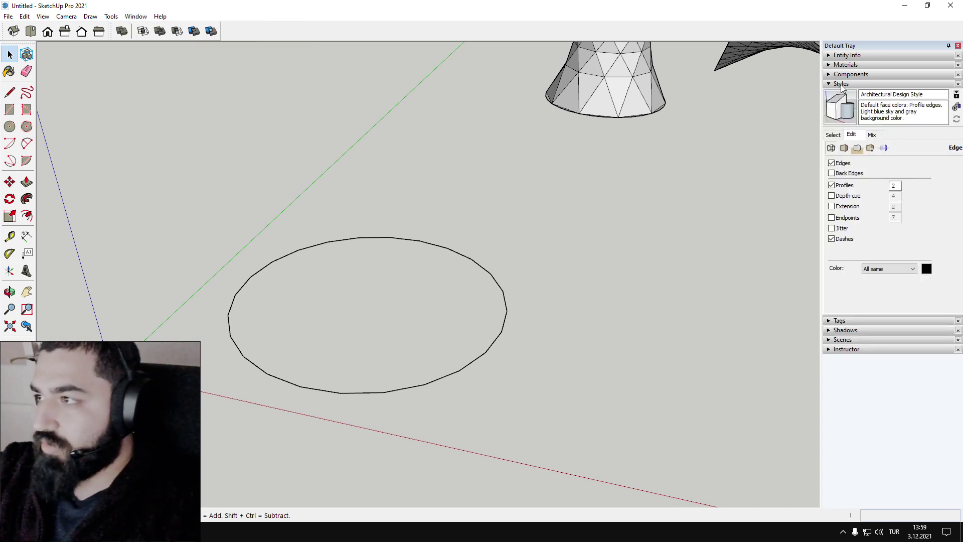
click(842, 134)
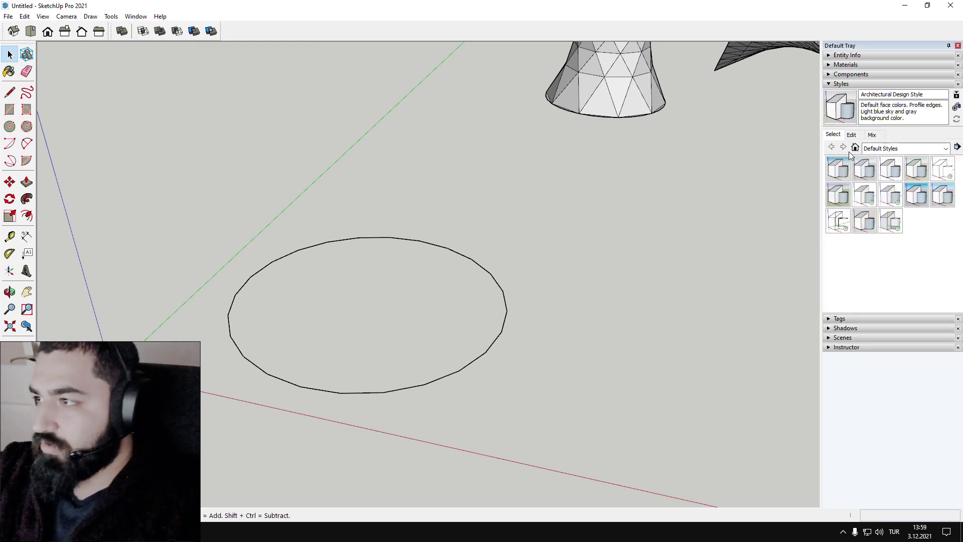
click(863, 175)
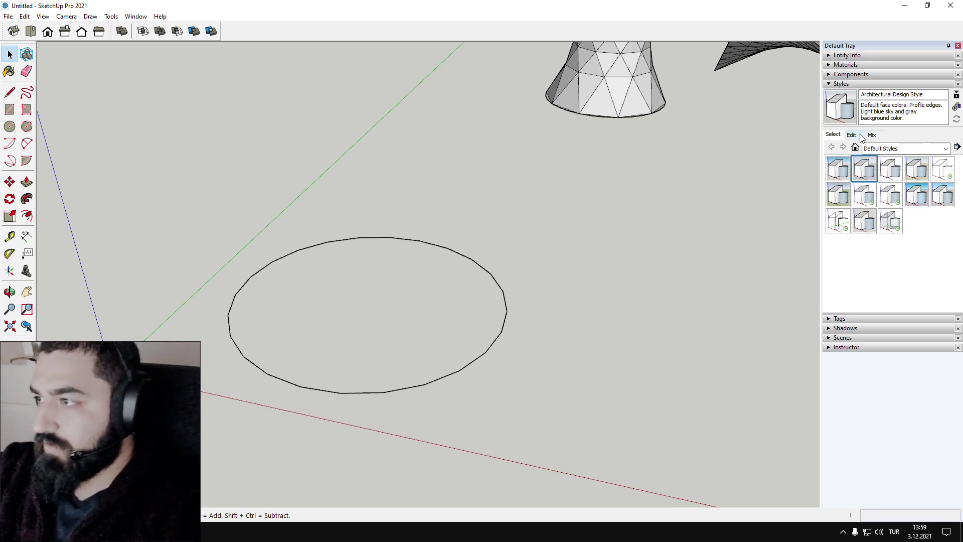
click(861, 136)
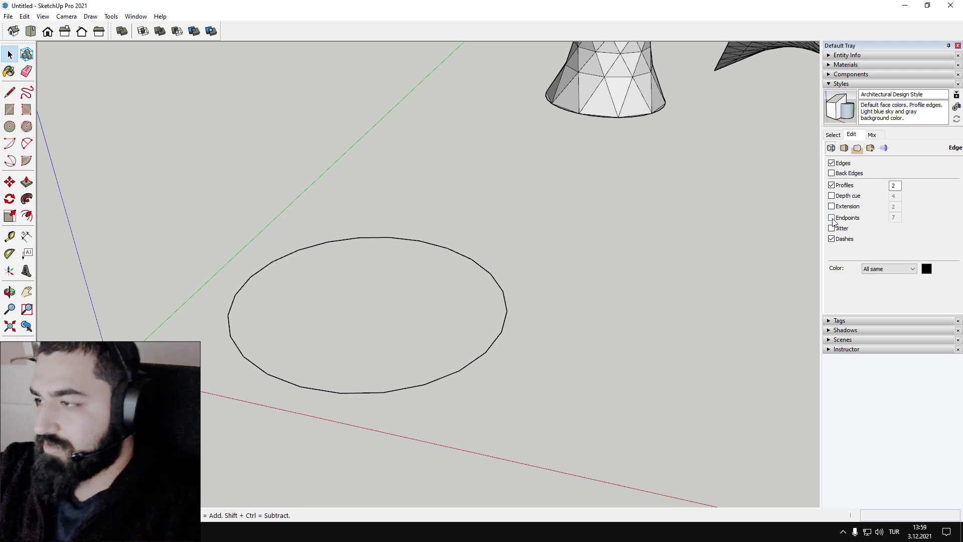
click(835, 219)
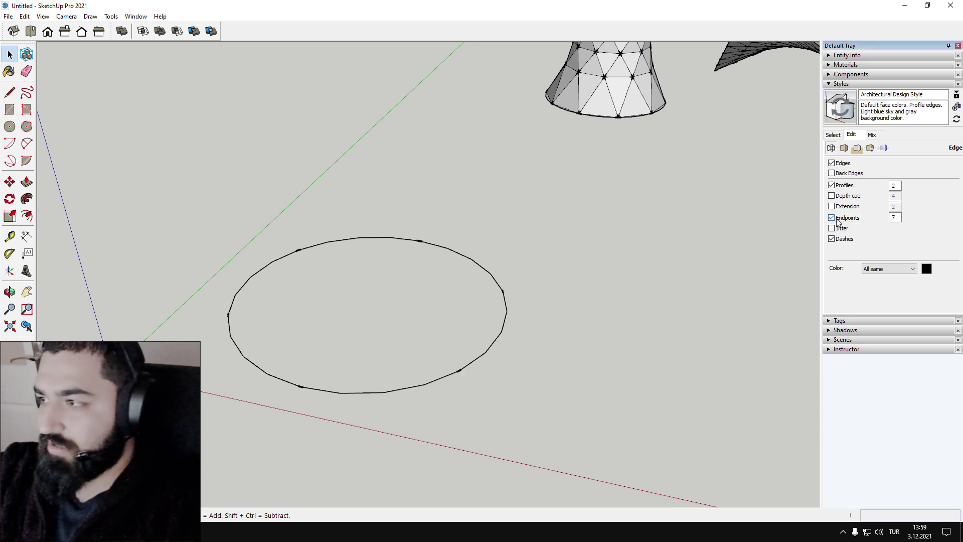
- Set the style's edge endpoint size to 10 and collapse the Styles section
scroll(329, 287, up, 2)
middle_drag(330, 287, 393, 231)
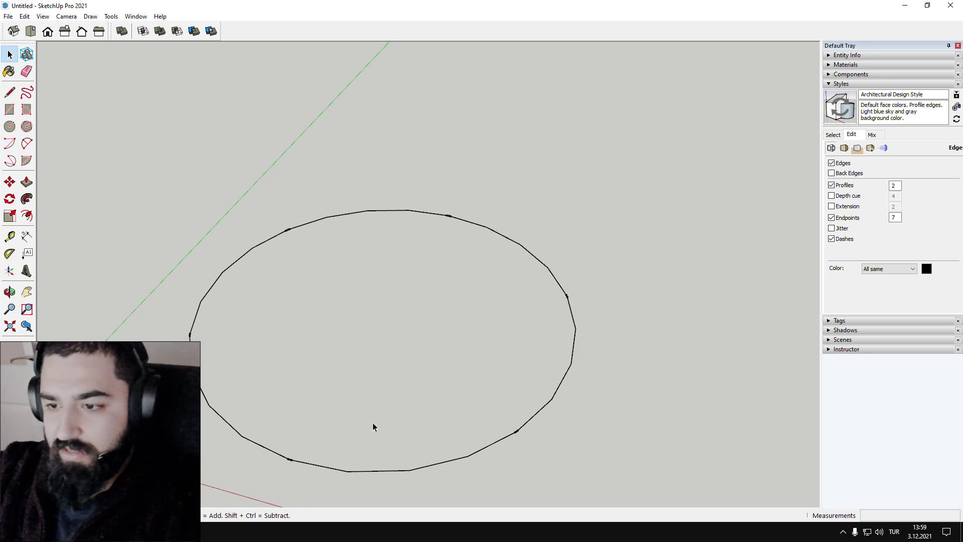
double_click(895, 217)
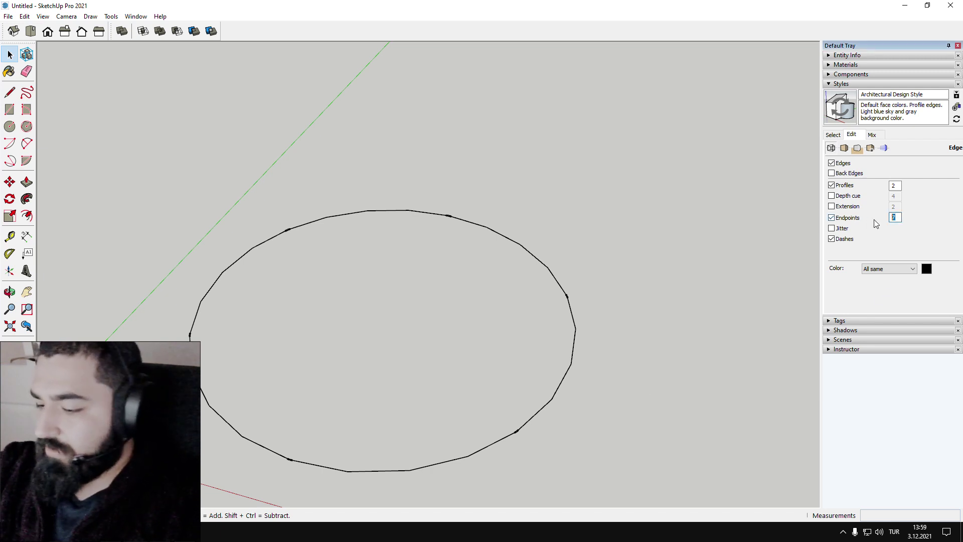
text(1)
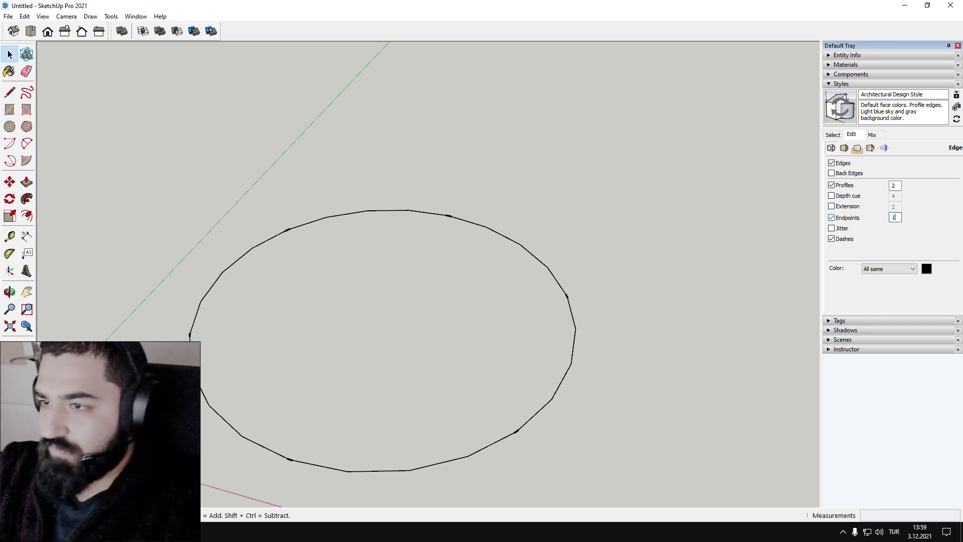
text(0)
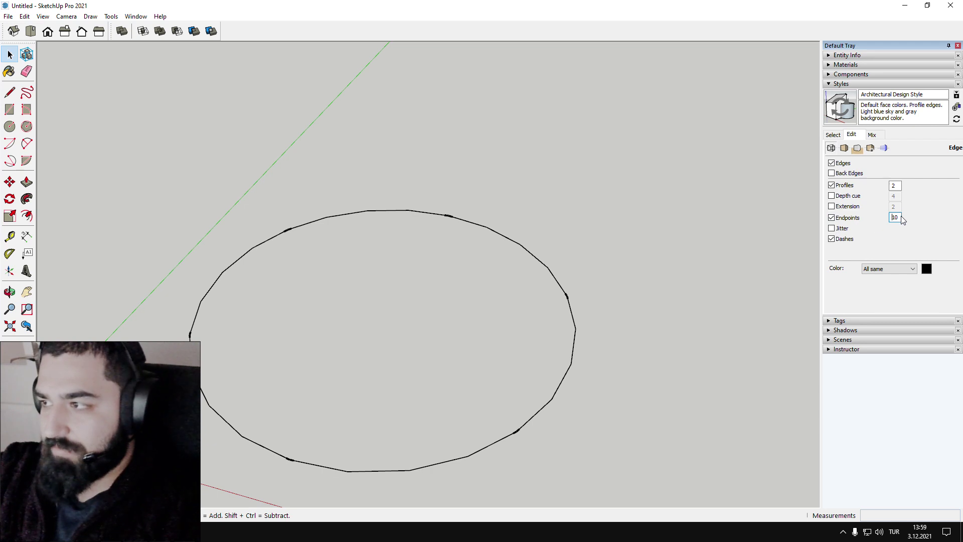
click(677, 256)
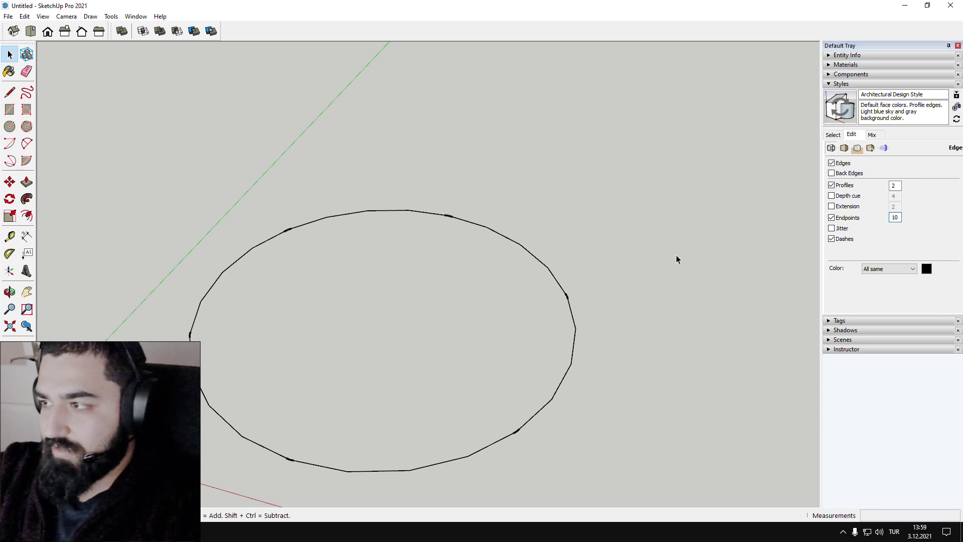
click(875, 86)
- Copy the divided circle straight up along the blue axis by about 5.73 m
scroll(497, 243, down, 4)
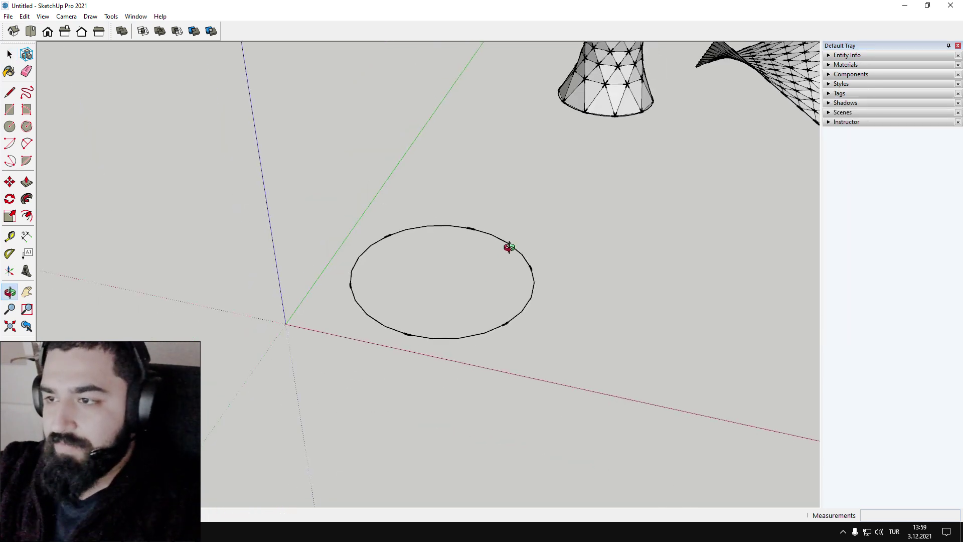
drag(552, 345, 464, 273)
drag(296, 196, 560, 373)
middle_drag(559, 372, 523, 381)
key(m)
ctrl+click(292, 353)
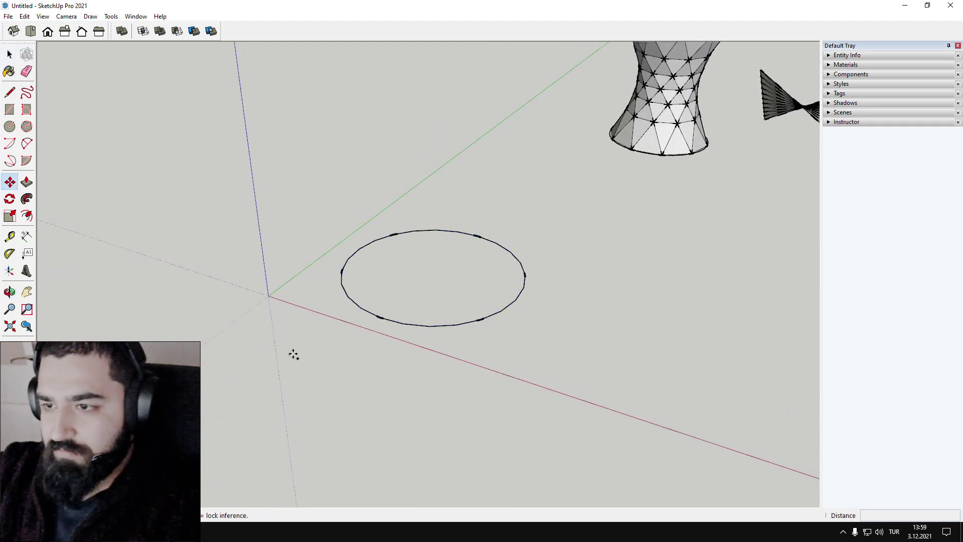
middle_drag(280, 219, 278, 281)
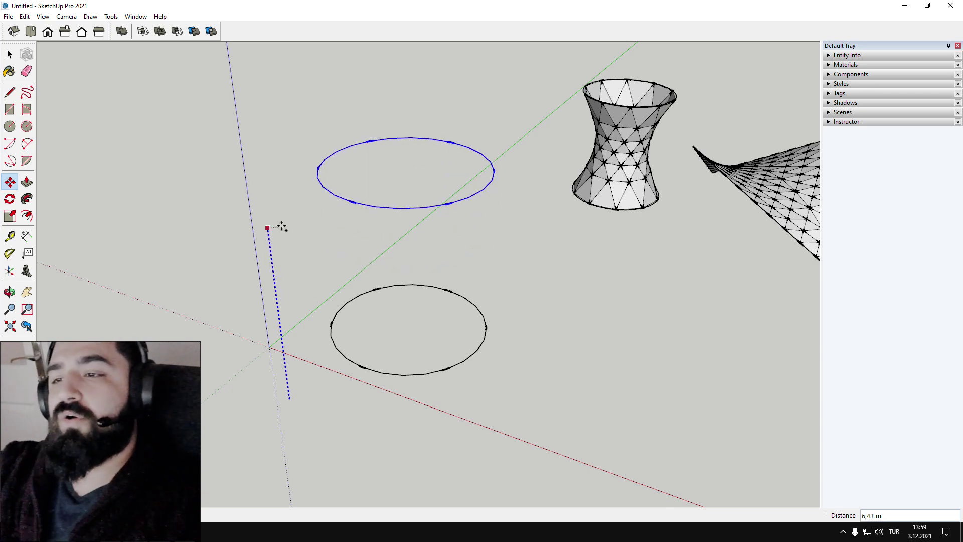
click(274, 250)
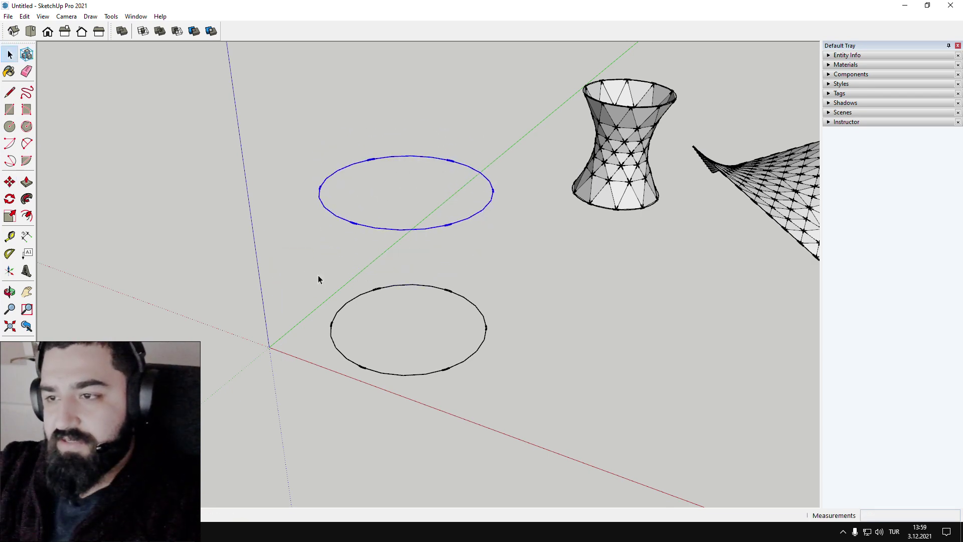
- Draw a slanted line from one upper-circle division point to the lower-circle point one arc over from the one directly beneath
middle_drag(319, 277, 371, 137)
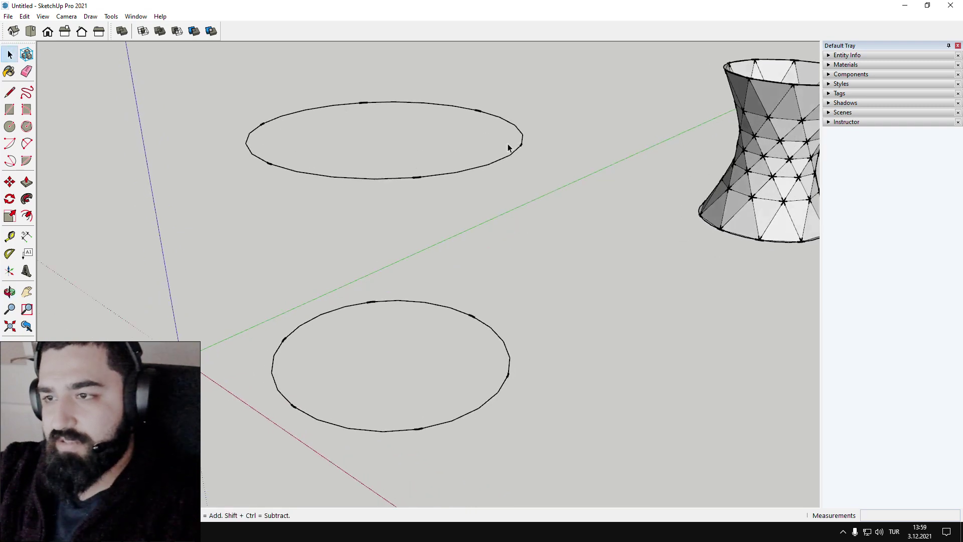
middle_drag(315, 290, 486, 134)
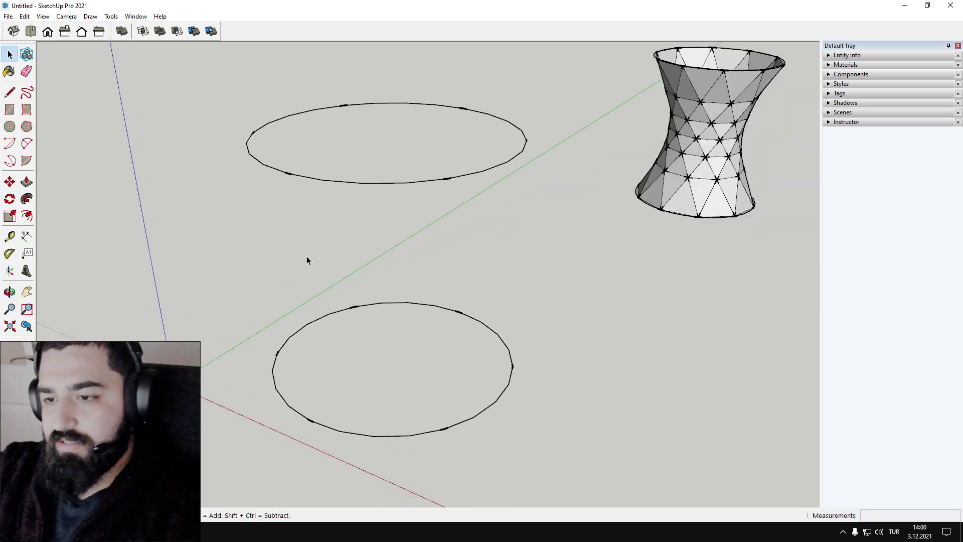
middle_drag(334, 134, 392, 191)
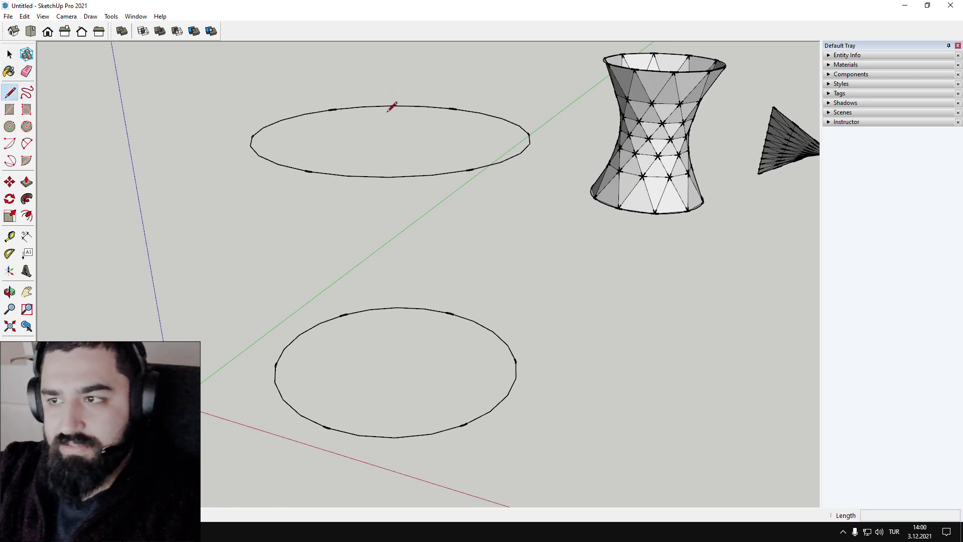
mouse_move(329, 210)
middle_down()
mouse_move(327, 226)
mouse_move(454, 228)
mouse_move(465, 194)
middle_up()
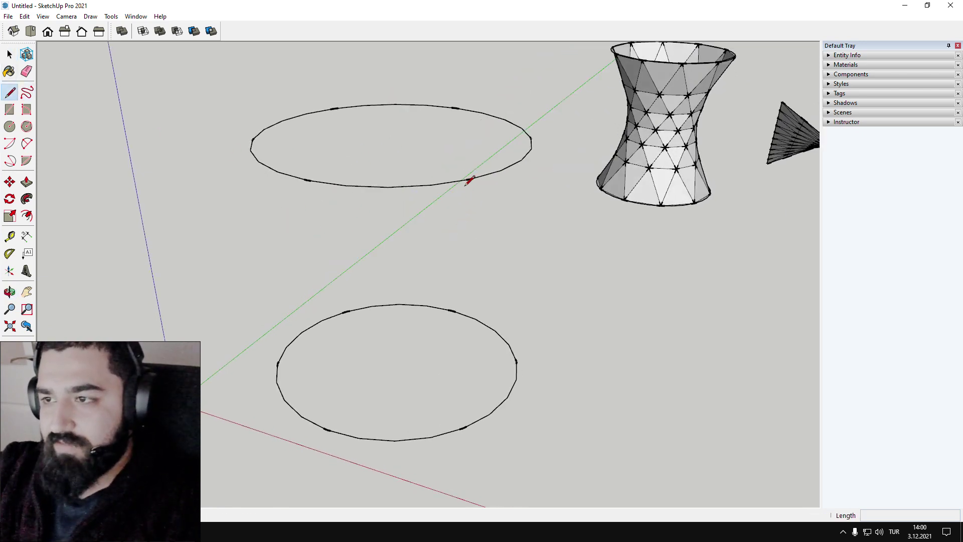
click(470, 178)
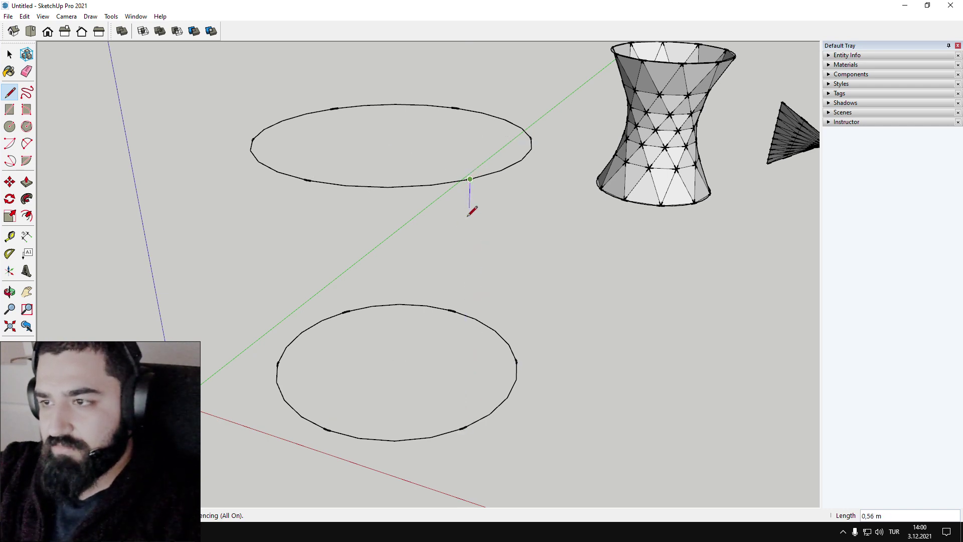
scroll(483, 364, down, 2)
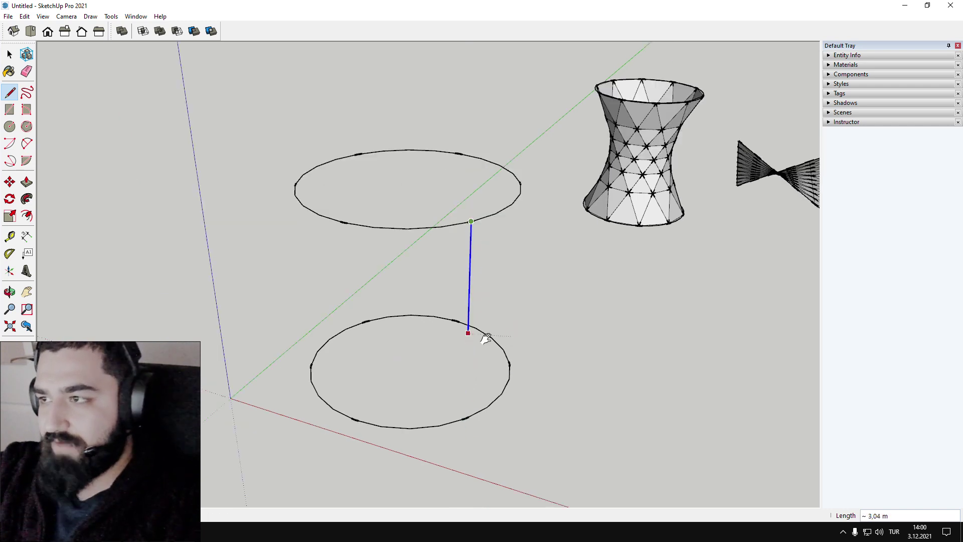
scroll(651, 121, up, 4)
shift+middle_drag(628, 175, 531, 165)
scroll(537, 175, up, 1)
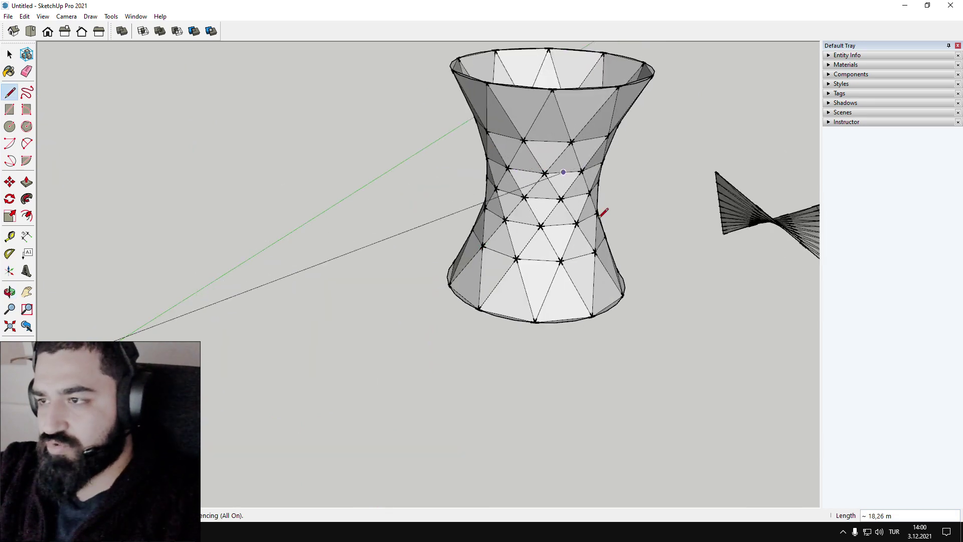
scroll(597, 218, down, 4)
shift+middle_drag(436, 329, 487, 273)
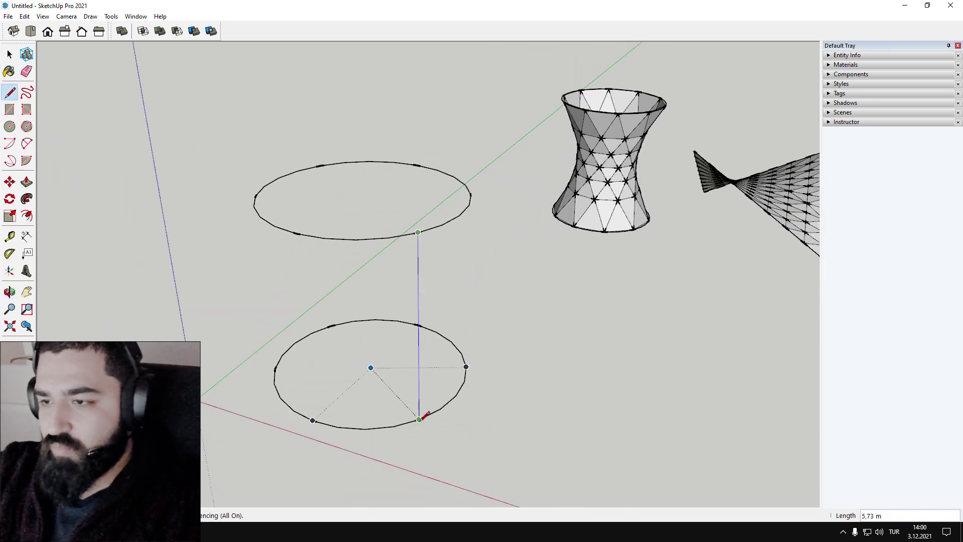
middle_drag(425, 416, 334, 419)
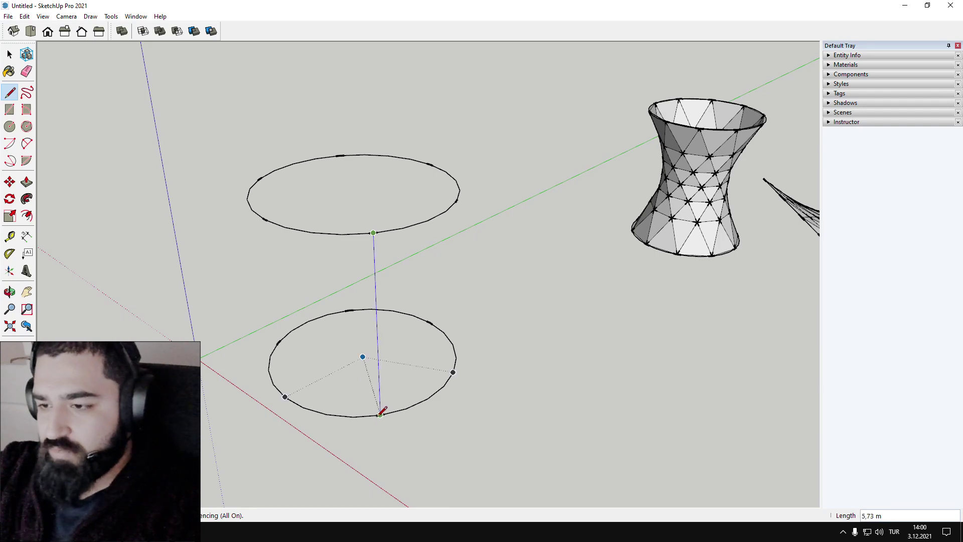
click(453, 372)
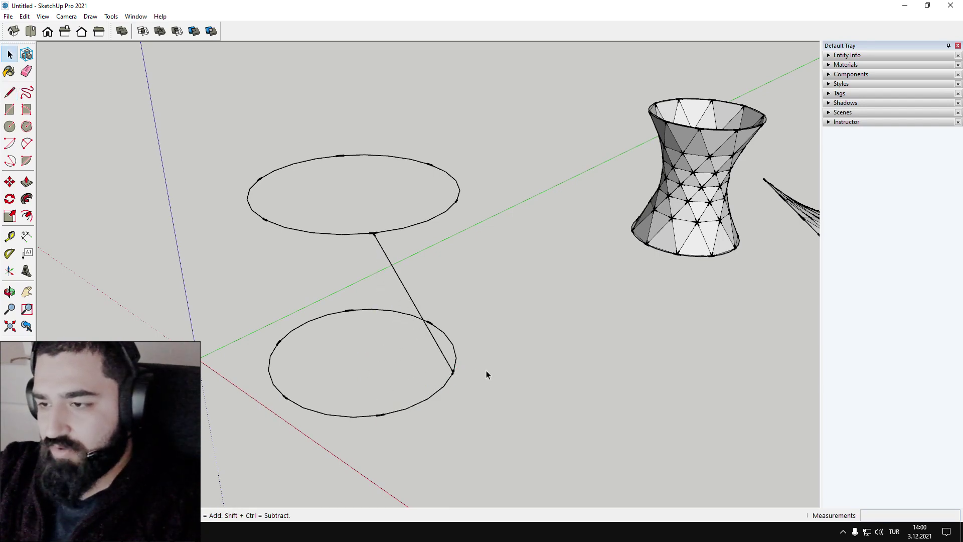
- Draw a second slanted line from the adjacent upper division point, leaning the same way by one arc on the lower circle
mouse_move(487, 374)
middle_down()
mouse_move(329, 359)
mouse_move(254, 254)
mouse_move(367, 226)
mouse_move(481, 267)
mouse_move(207, 347)
middle_up()
scroll(424, 203, up, 2)
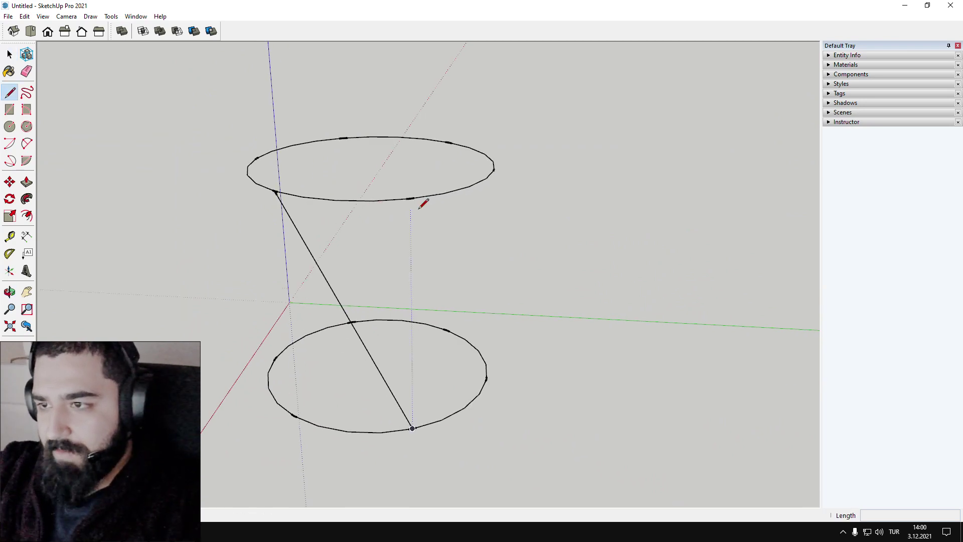
click(411, 198)
middle_drag(460, 307, 340, 333)
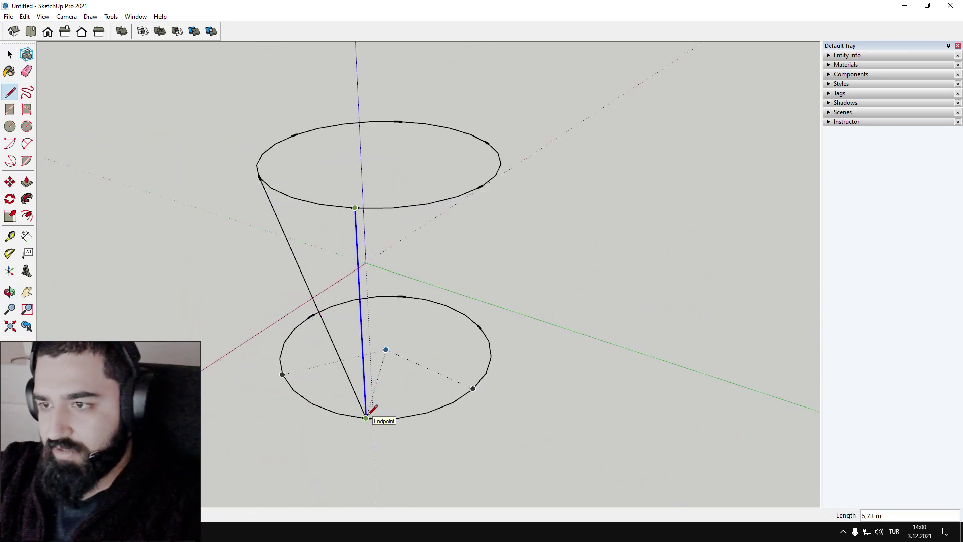
click(474, 387)
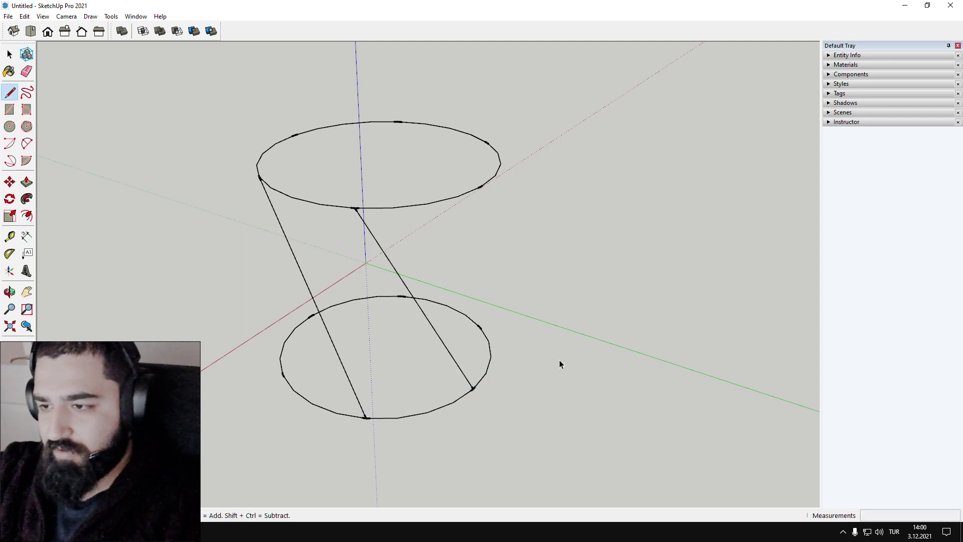
- Draw the third and fourth slanted lines from the following upper division points, each offset one arc in the same direction
mouse_move(559, 361)
middle_down()
mouse_move(297, 357)
mouse_move(350, 327)
middle_up()
key(Escape)
click(395, 191)
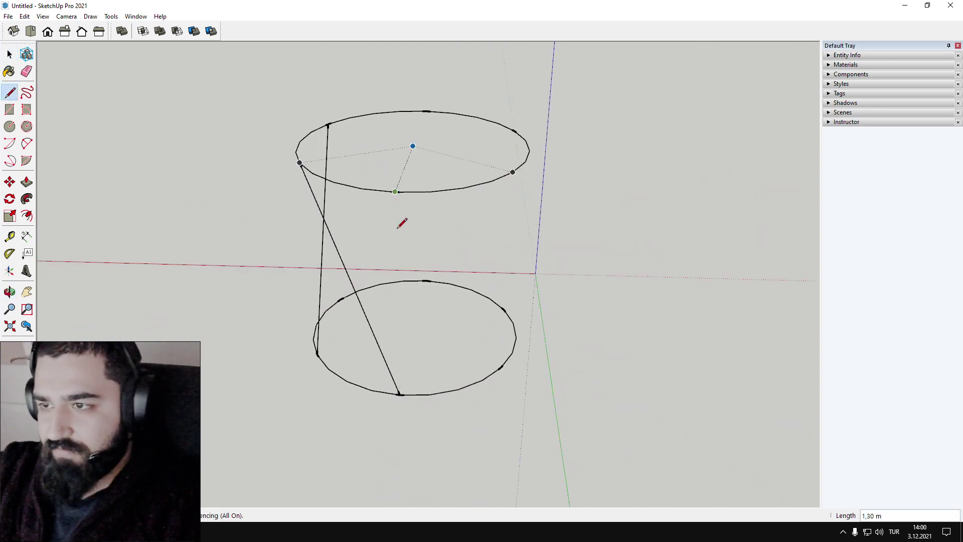
click(501, 367)
mouse_move(533, 290)
middle_down()
mouse_move(239, 350)
mouse_move(413, 196)
middle_up()
click(408, 190)
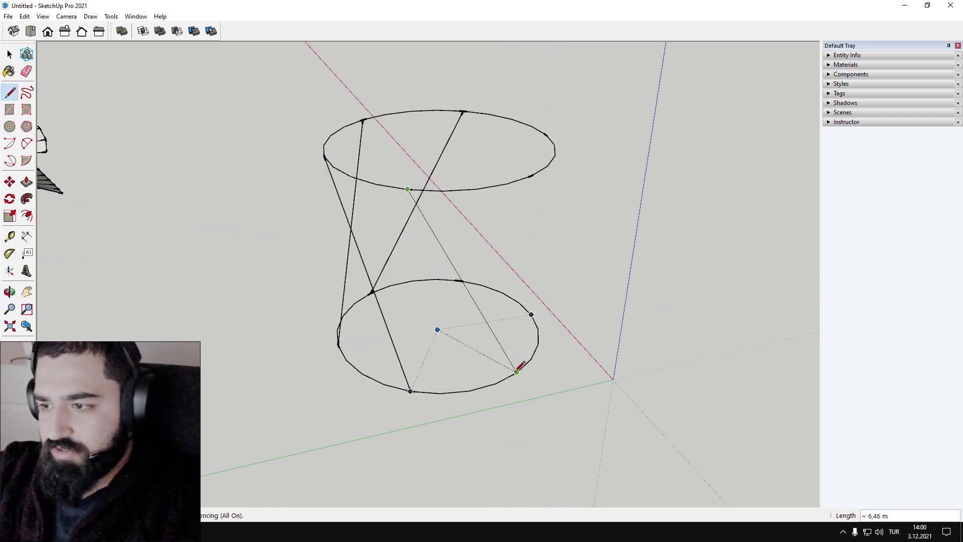
key(space)
- Draw the remaining two same-direction slanted lines so all 6 division points of both circles are connected
middle_drag(563, 370, 239, 361)
key(l)
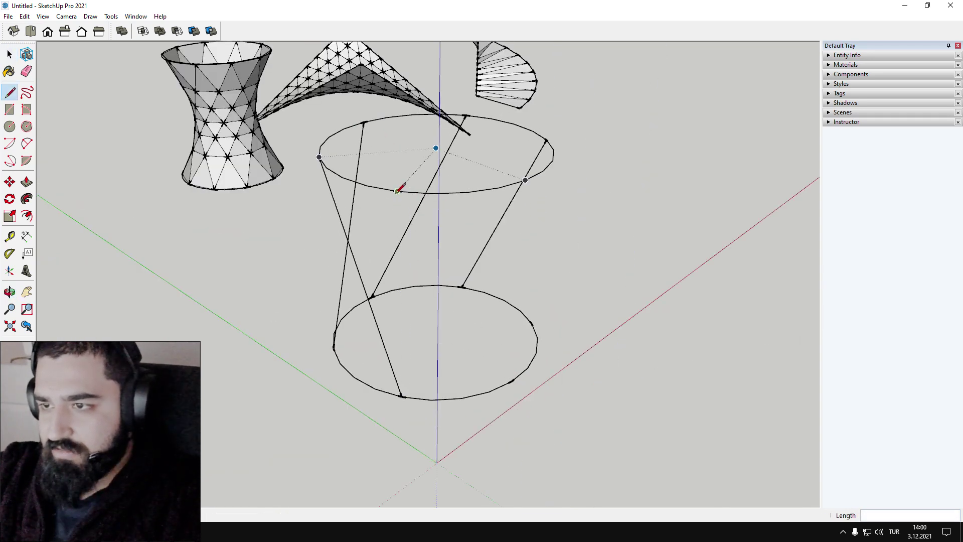
click(511, 382)
middle_drag(617, 296, 469, 174)
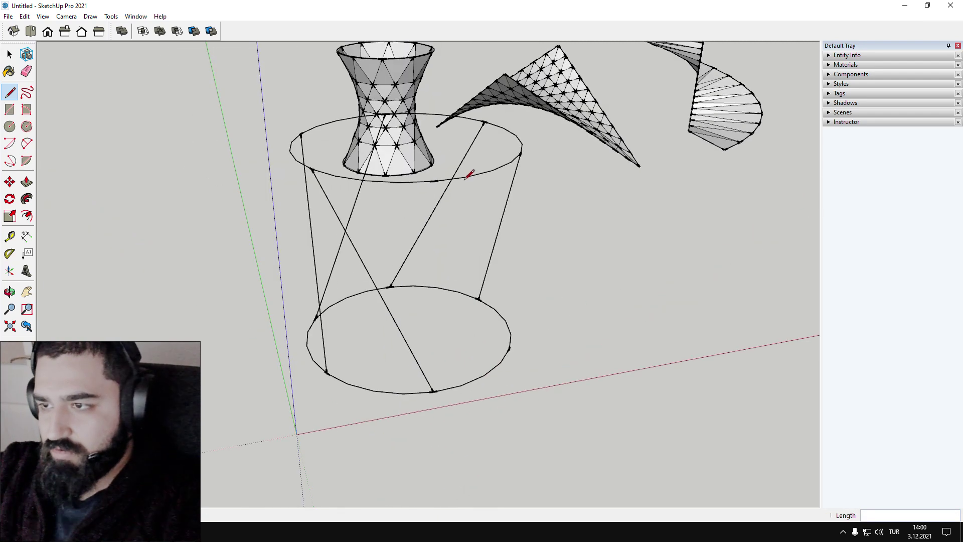
key(space)
- Draw a line from an upper-circle division point to a lower division point, leaning opposite to the existing slanted lines and crossing one
mouse_move(582, 356)
middle_down()
mouse_move(424, 280)
mouse_move(182, 250)
mouse_move(502, 264)
mouse_move(656, 308)
mouse_move(332, 317)
mouse_move(646, 261)
mouse_move(685, 216)
mouse_move(637, 230)
mouse_move(547, 293)
middle_up()
scroll(561, 173, up, 3)
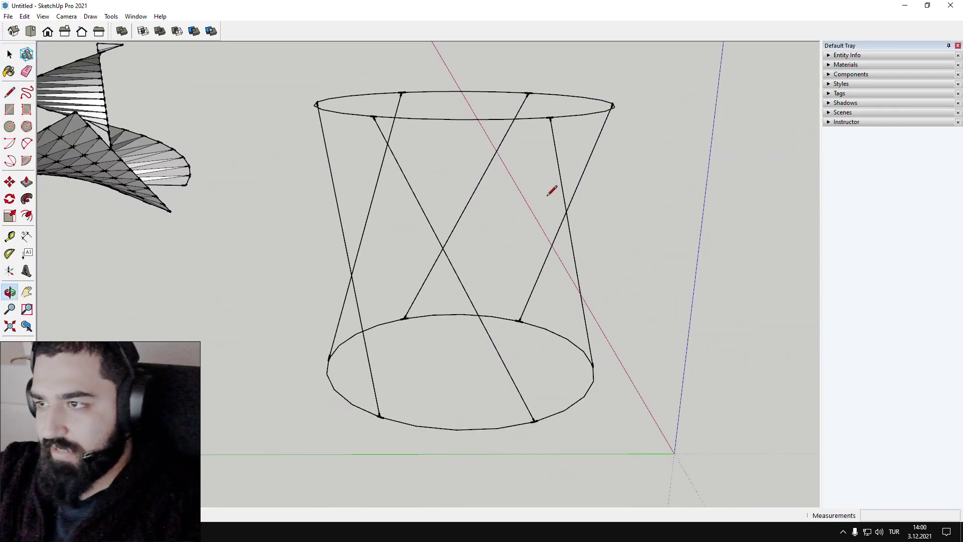
click(546, 131)
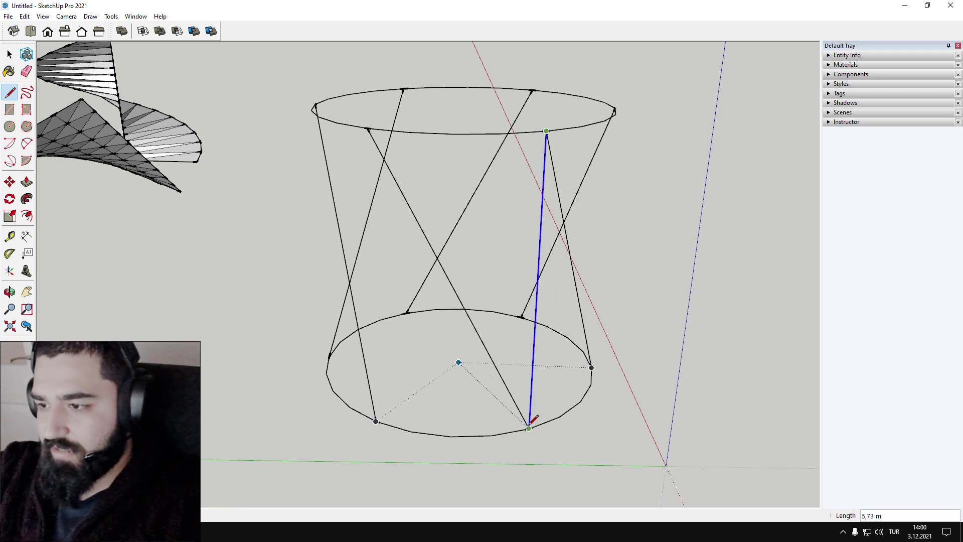
click(376, 422)
key(space)
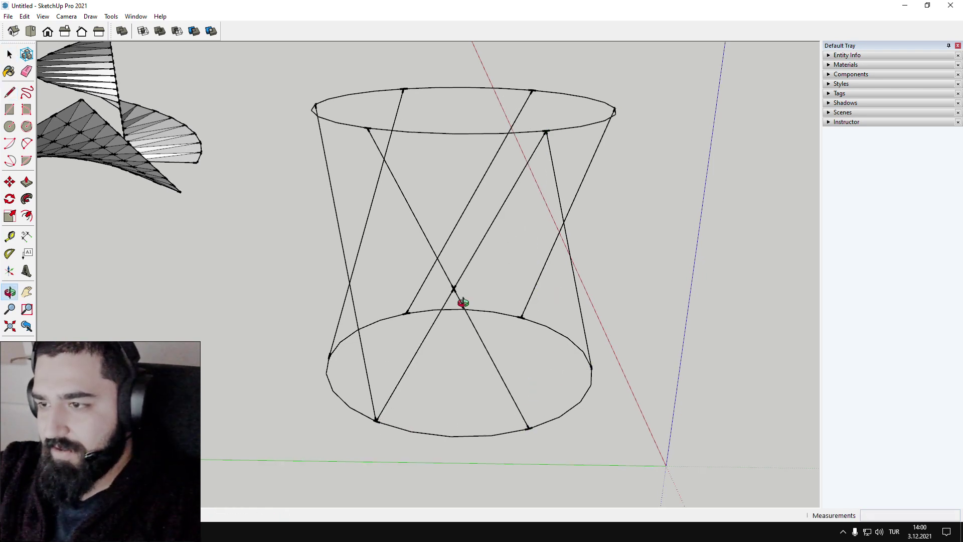
- Examine the intersection of the two crossing lines and compare it with the line pattern on the finished faceted hyperboloid
middle_drag(458, 301, 480, 271)
scroll(508, 276, up, 5)
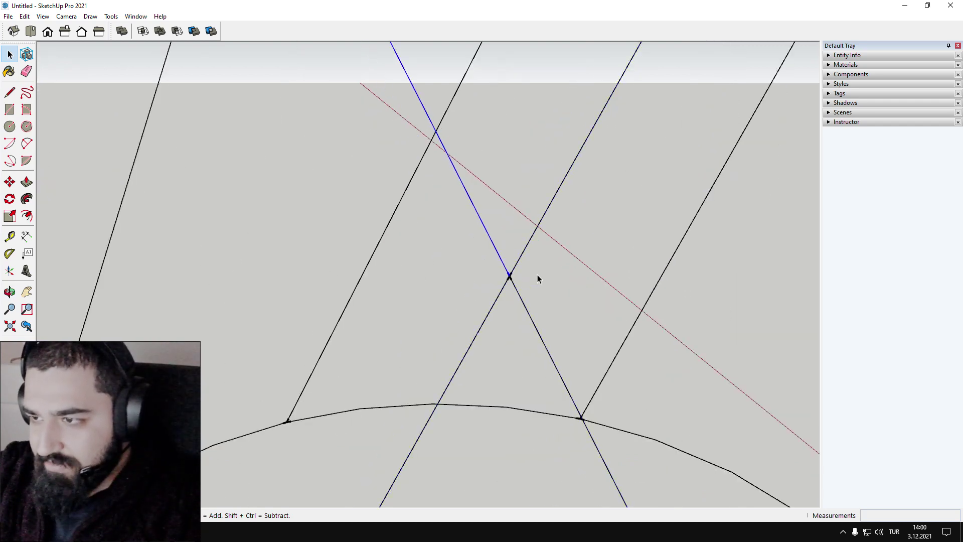
scroll(530, 281, down, 8)
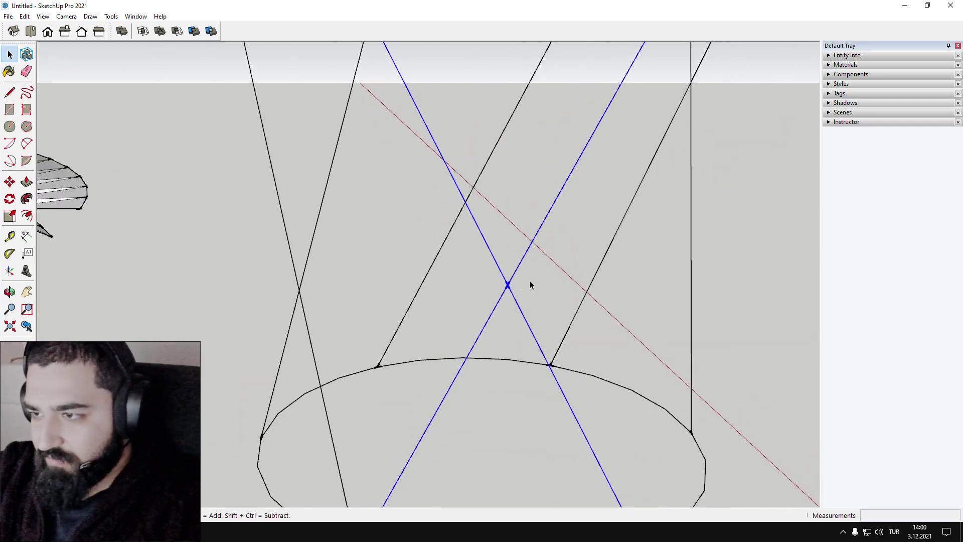
scroll(64, 258, up, 2)
scroll(103, 261, up, 2)
middle_drag(284, 261, 431, 281)
scroll(510, 322, up, 2)
middle_drag(514, 262, 513, 258)
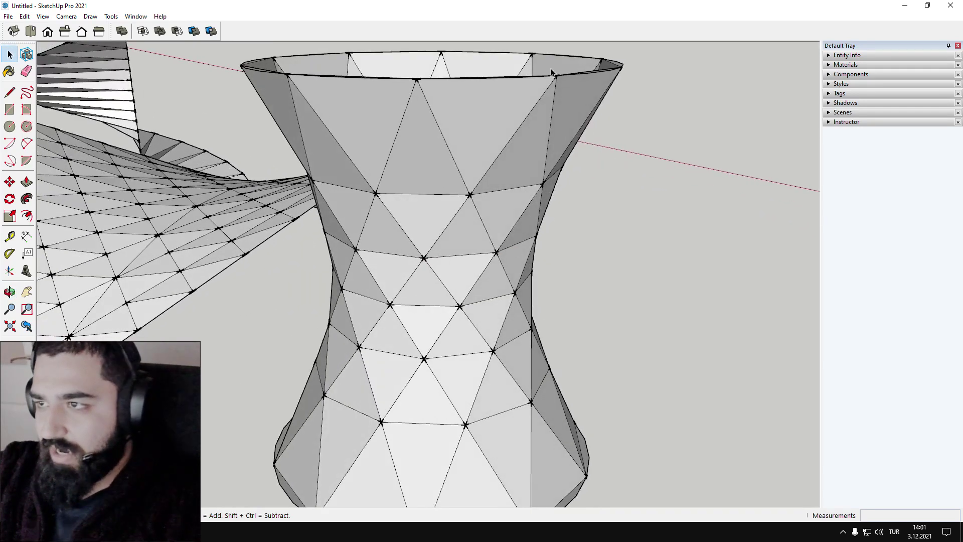
scroll(552, 75, down, 2)
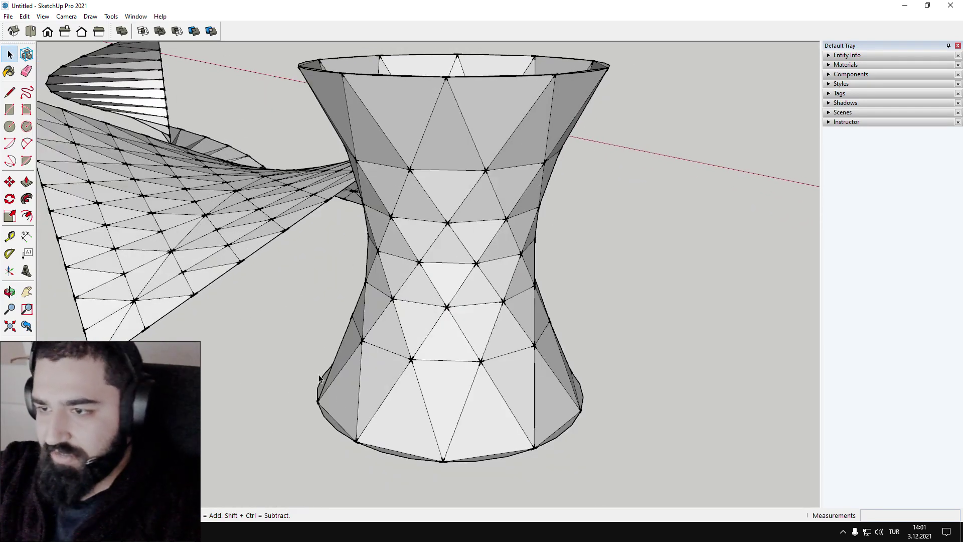
scroll(473, 247, up, 2)
click(520, 213)
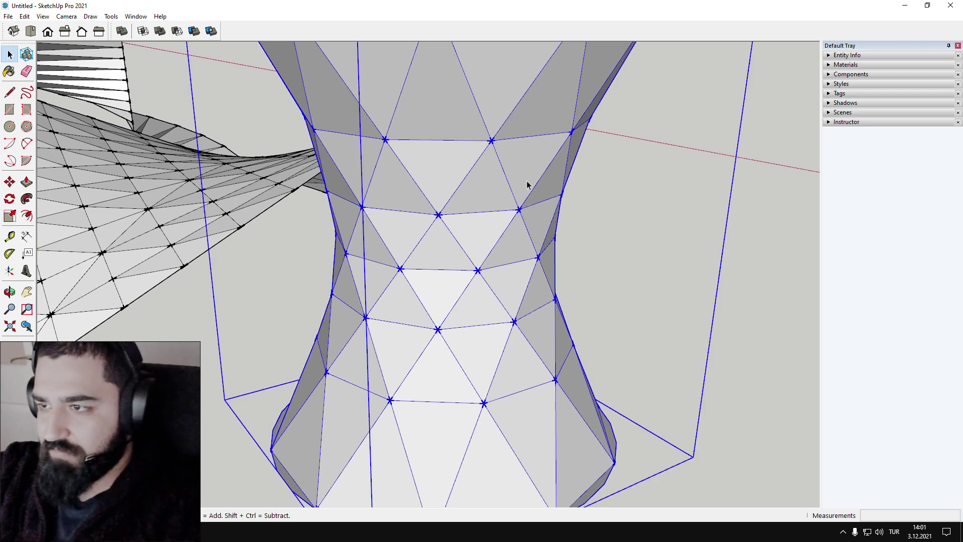
scroll(536, 203, down, 5)
click(508, 272)
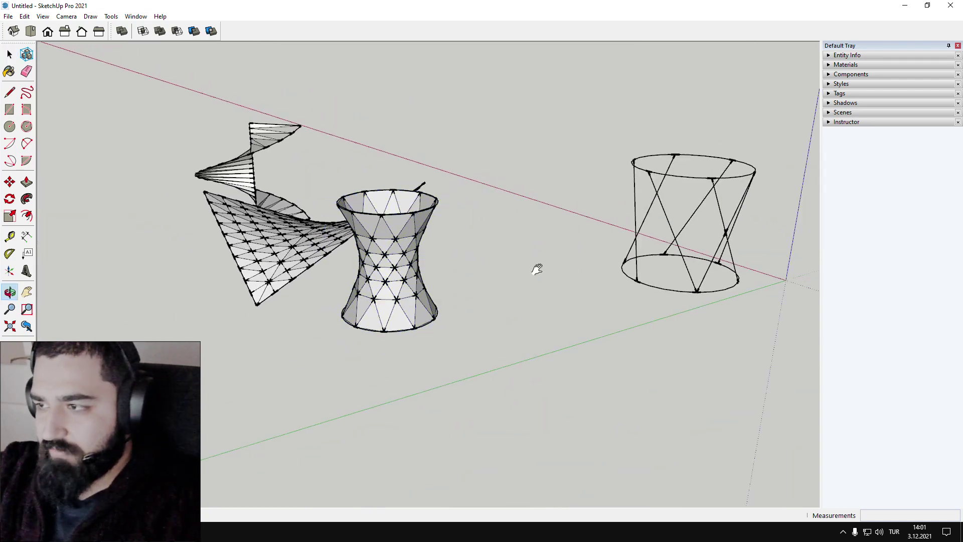
- Draw a second opposite-leaning line from the adjacent upper division point, offset one arc along on the lower circle
scroll(545, 251, up, 3)
scroll(577, 197, up, 2)
key(l)
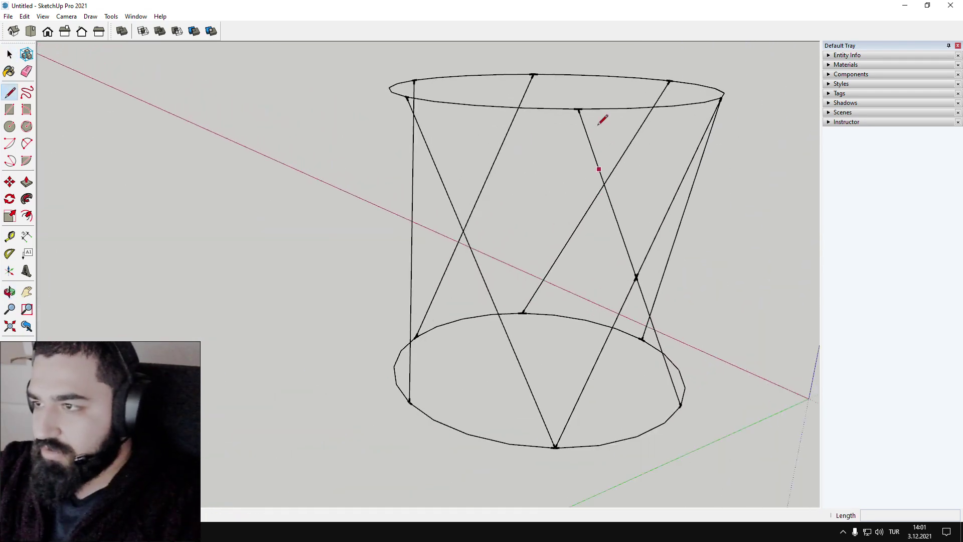
click(579, 109)
middle_drag(505, 261, 525, 284)
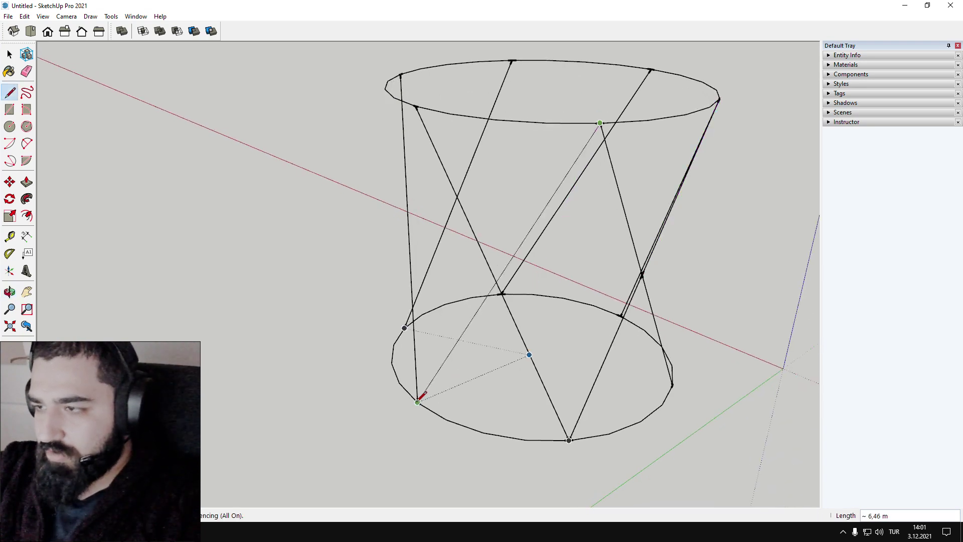
click(418, 402)
key(space)
- Draw the third and fourth opposite-leaning lines from the following upper division points to the matching lower-circle points
mouse_move(424, 377)
middle_down()
mouse_move(576, 318)
mouse_move(499, 185)
middle_up()
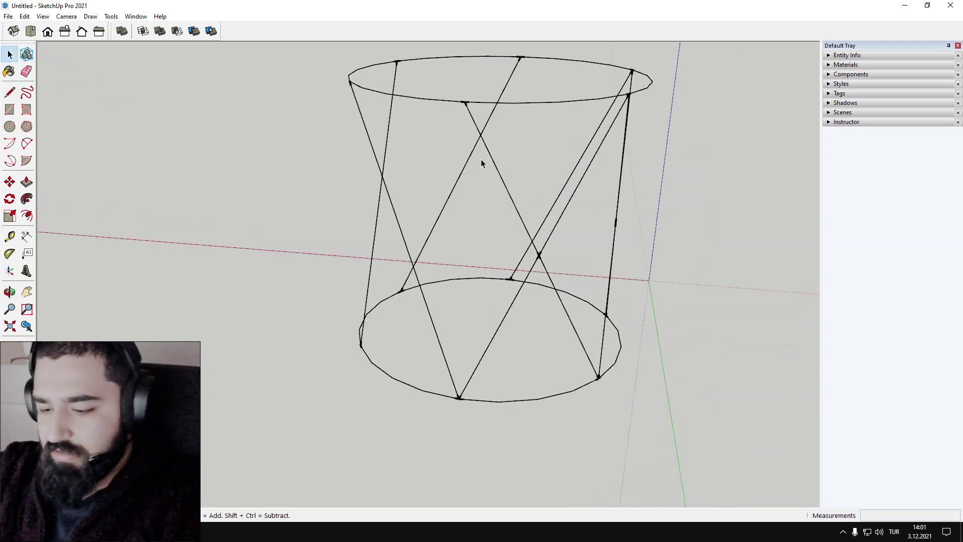
key(l)
click(464, 102)
click(361, 345)
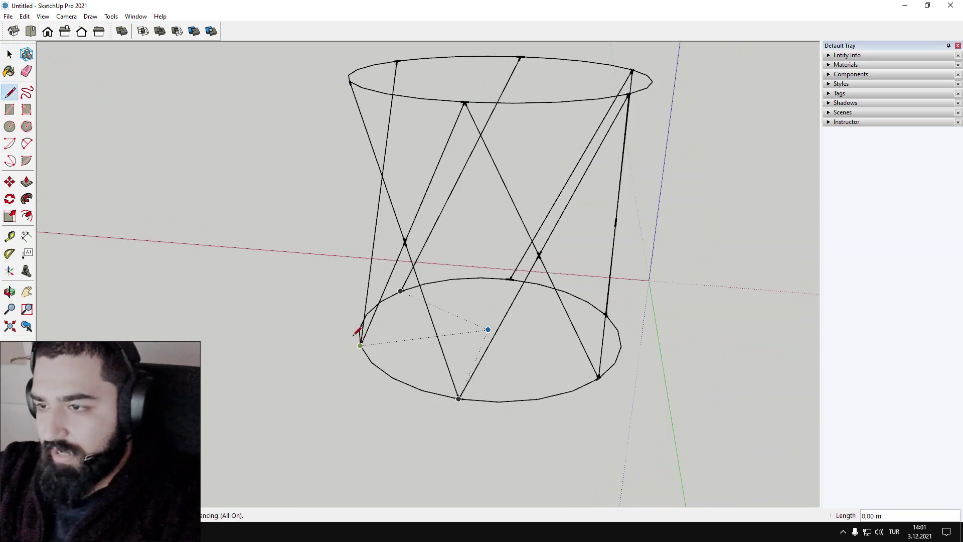
key(space)
middle_drag(359, 269, 515, 152)
key(l)
middle_drag(498, 115, 400, 116)
click(398, 113)
click(310, 326)
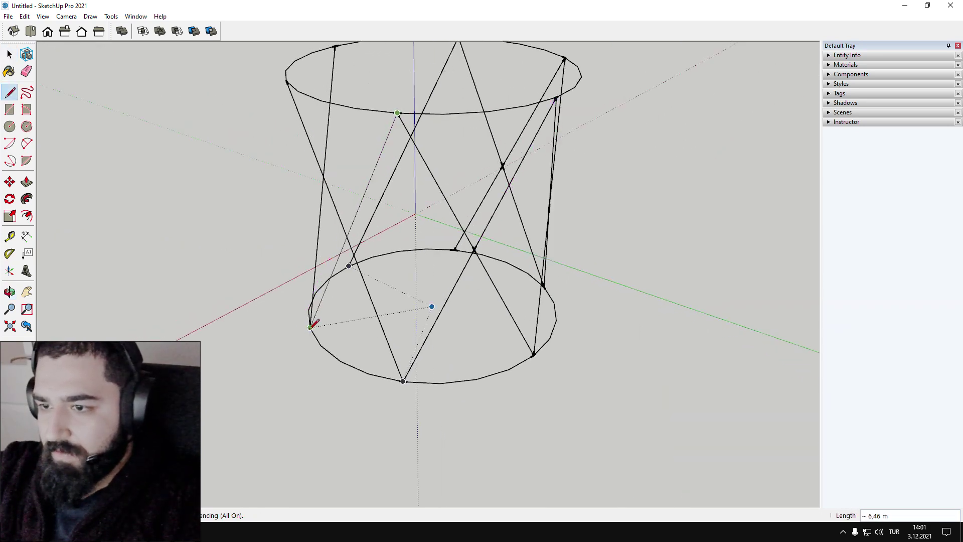
key(space)
- Draw the remaining two opposite-leaning lines so every division point of both circles carries a crossing pair
middle_drag(281, 329, 508, 243)
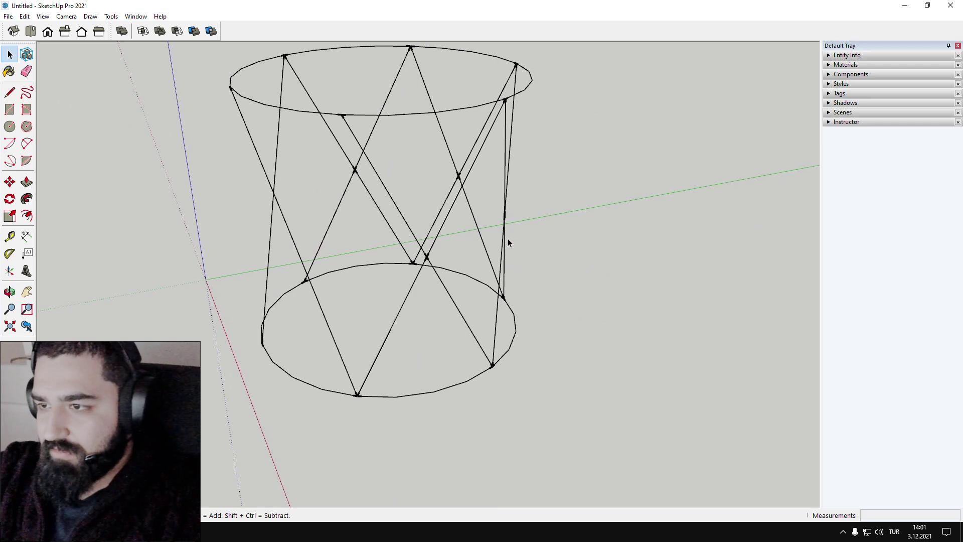
click(342, 115)
click(263, 344)
key(space)
middle_drag(227, 377, 598, 310)
key(l)
middle_drag(370, 138, 358, 168)
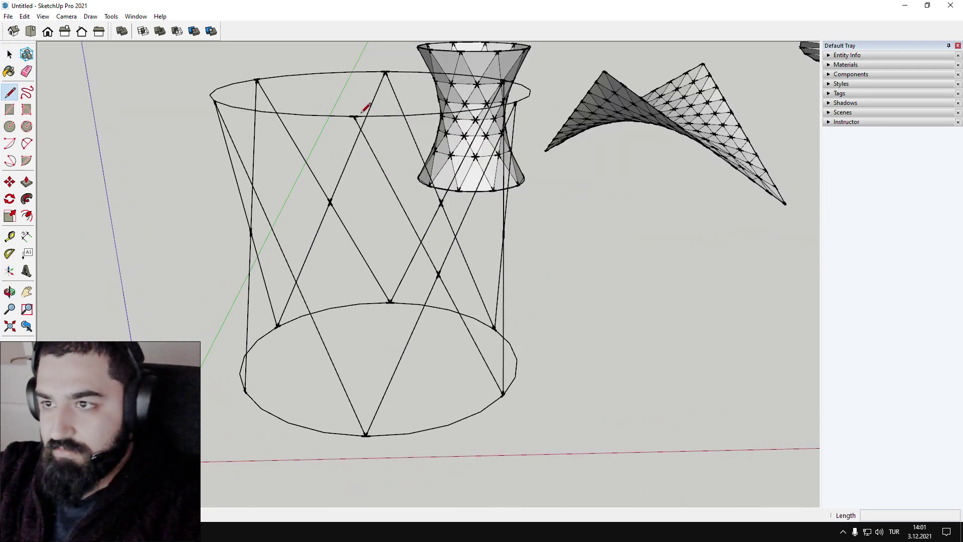
click(355, 117)
click(245, 391)
key(space)
- Select the complete six-part wireframe of circles and crossing lines and place a copy of it beside the original
mouse_move(507, 327)
middle_down()
mouse_move(414, 272)
mouse_move(125, 215)
mouse_move(163, 183)
mouse_move(351, 169)
mouse_move(572, 185)
mouse_move(402, 324)
mouse_move(251, 146)
middle_up()
drag(251, 143, 530, 462)
key(m)
key(ctrl)
click(515, 305)
scroll(612, 396, down, 2)
shift+middle_drag(612, 396, 473, 323)
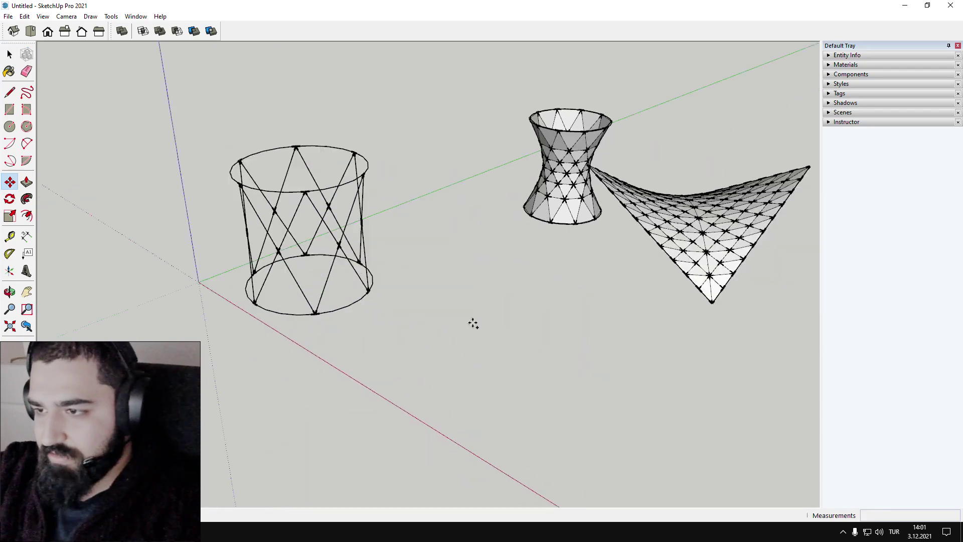
click(551, 317)
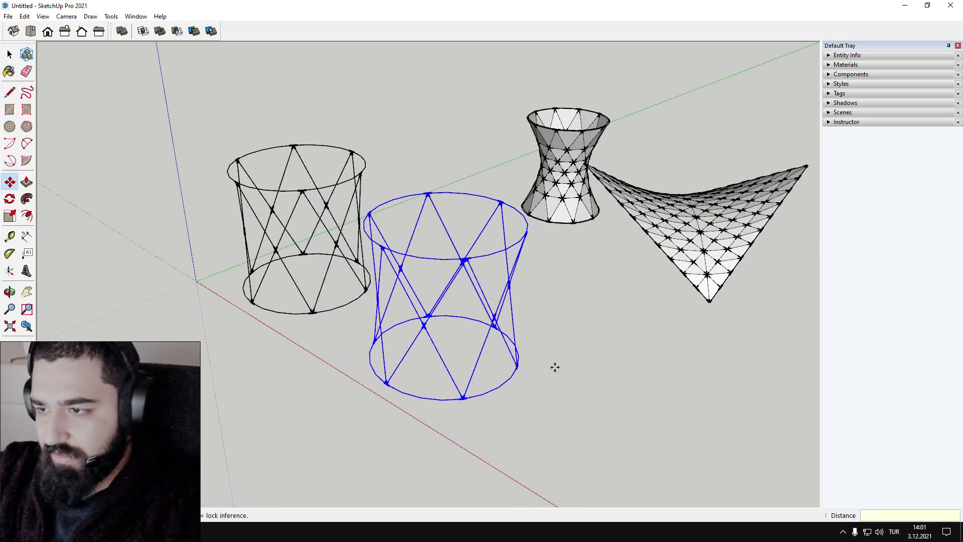
click(555, 367)
scroll(512, 324, up, 3)
key(Escape)
key(space)
- Delete all slanted lines from the copied wireframe, keeping only its upper and lower circles
scroll(518, 335, down, 3)
middle_drag(518, 336, 519, 240)
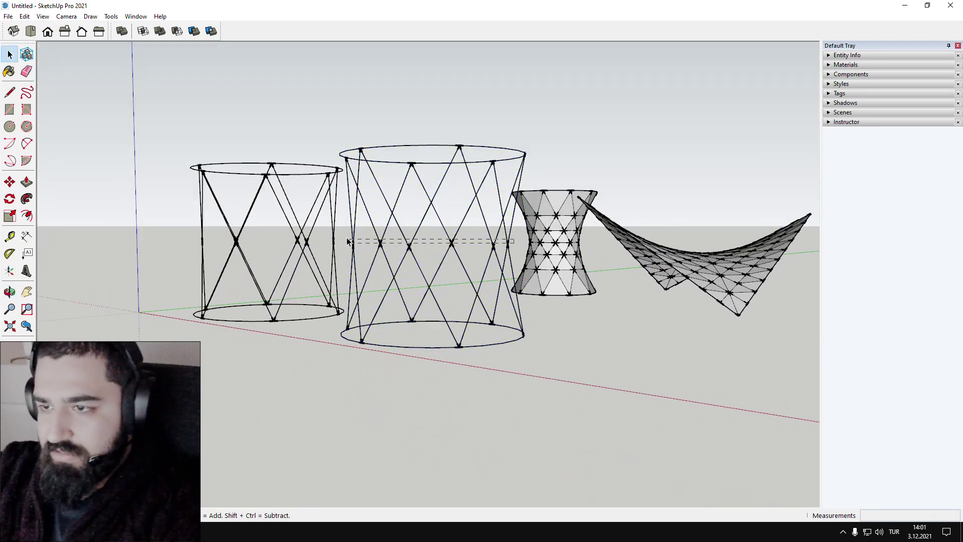
key(Delete)
drag(348, 242, 351, 258)
key(Delete)
middle_drag(385, 252, 402, 179)
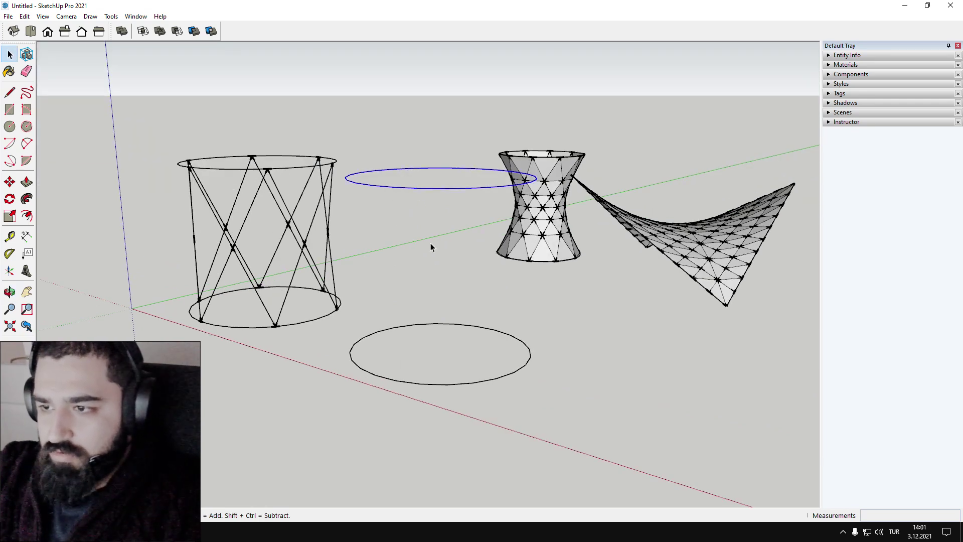
- Divide the copied wireframe's lower circle into 7 segments
ctrl+drag(416, 355, 415, 355)
middle_drag(416, 355, 406, 189)
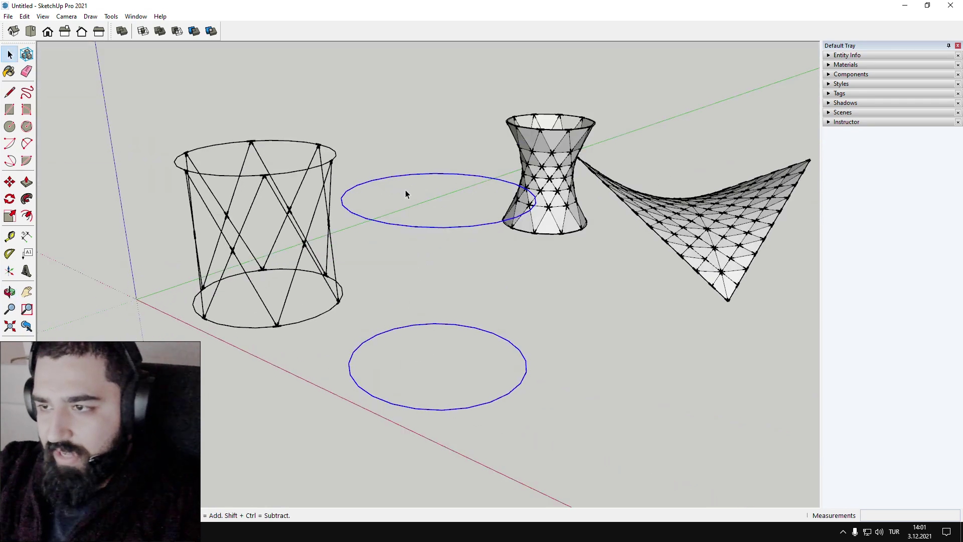
right_click(409, 328)
click(441, 392)
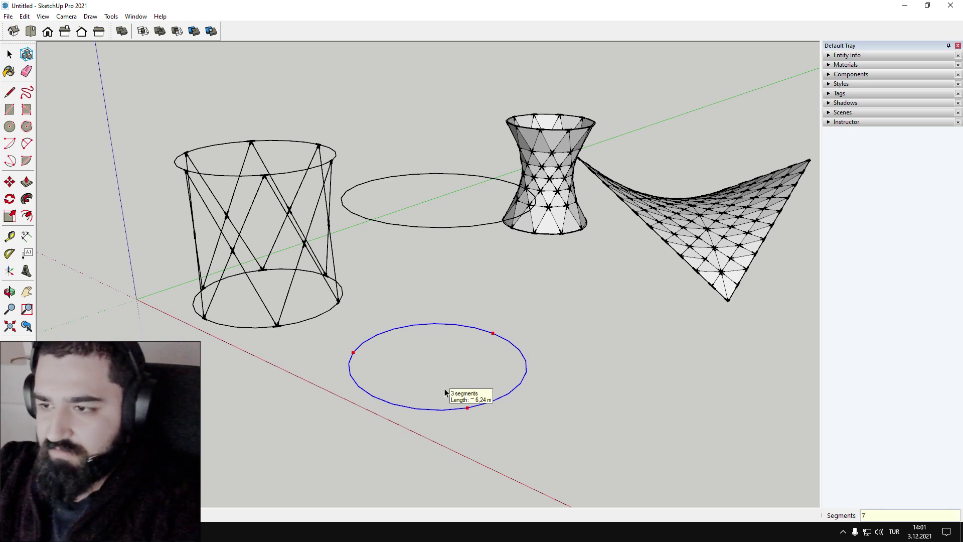
click(444, 392)
- Divide the copied wireframe's upper circle into 7 segments as well
right_click(418, 227)
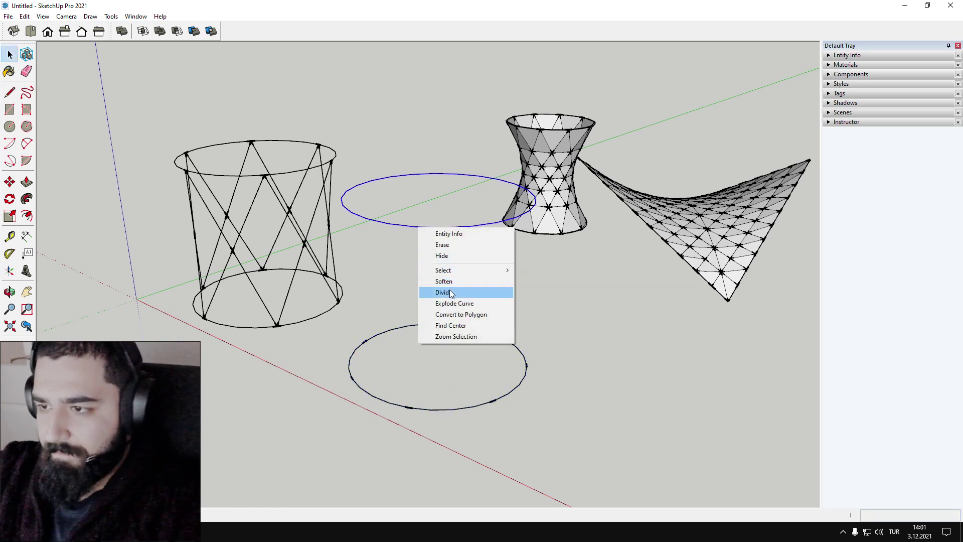
click(449, 291)
click(451, 291)
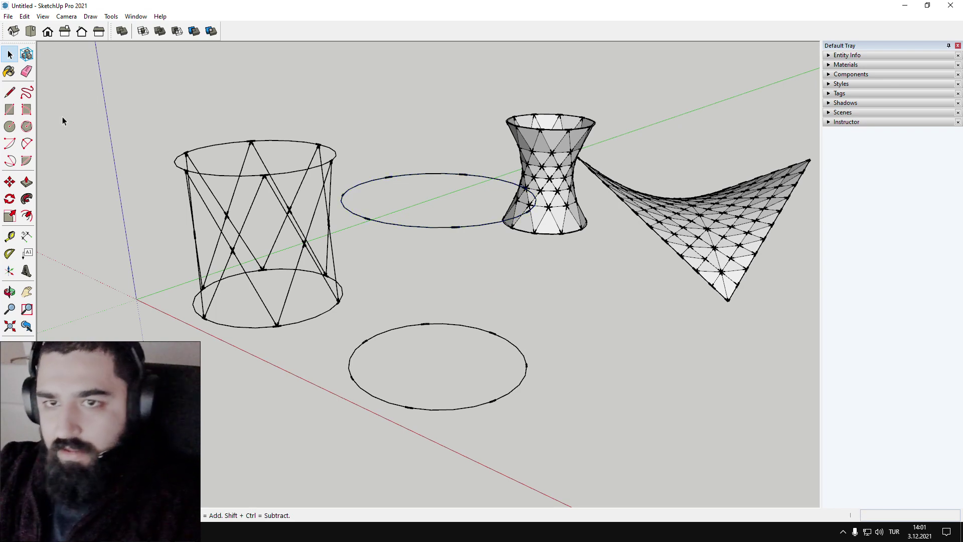
- Abandon the started line and delete all arcs of the copied wireframe's upper circle
scroll(435, 264, up, 2)
click(465, 212)
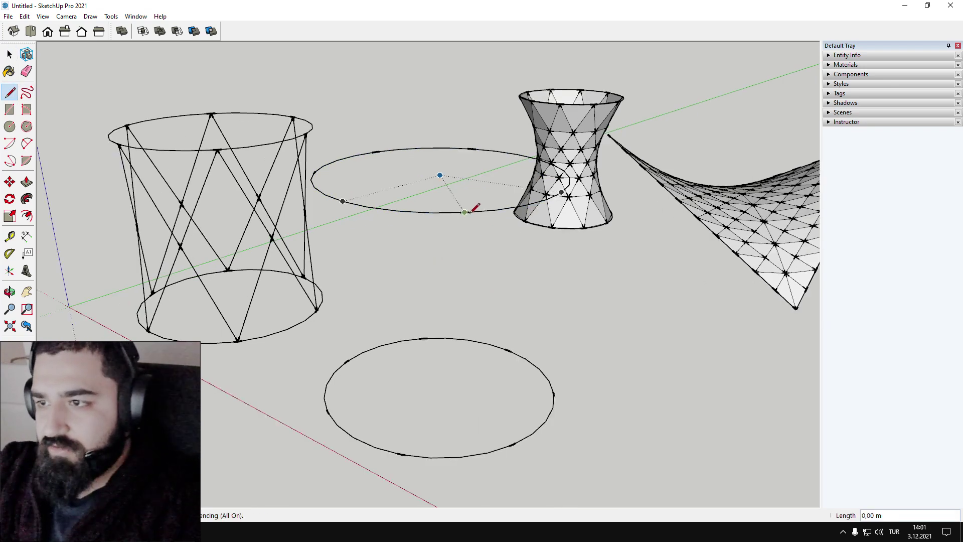
key(space)
drag(488, 199, 440, 252)
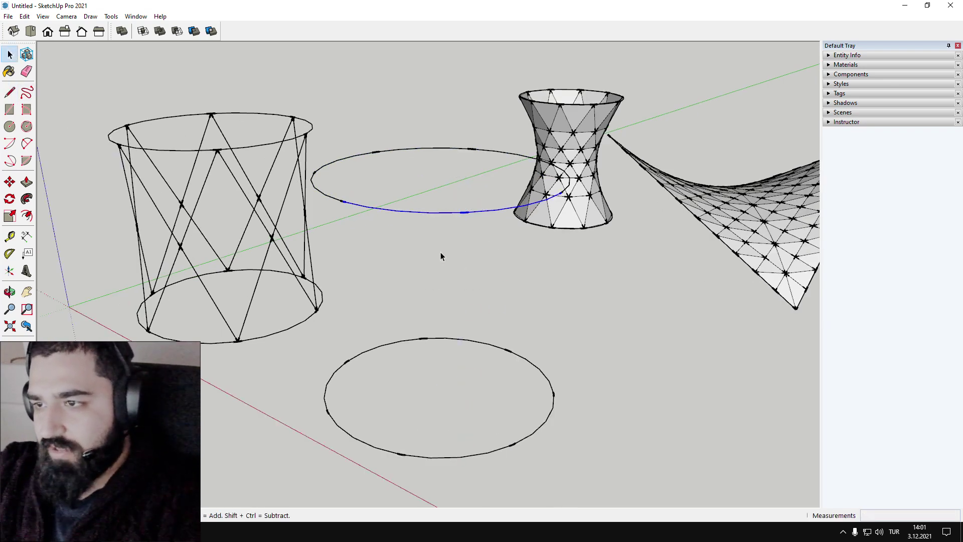
middle_drag(441, 252, 471, 174)
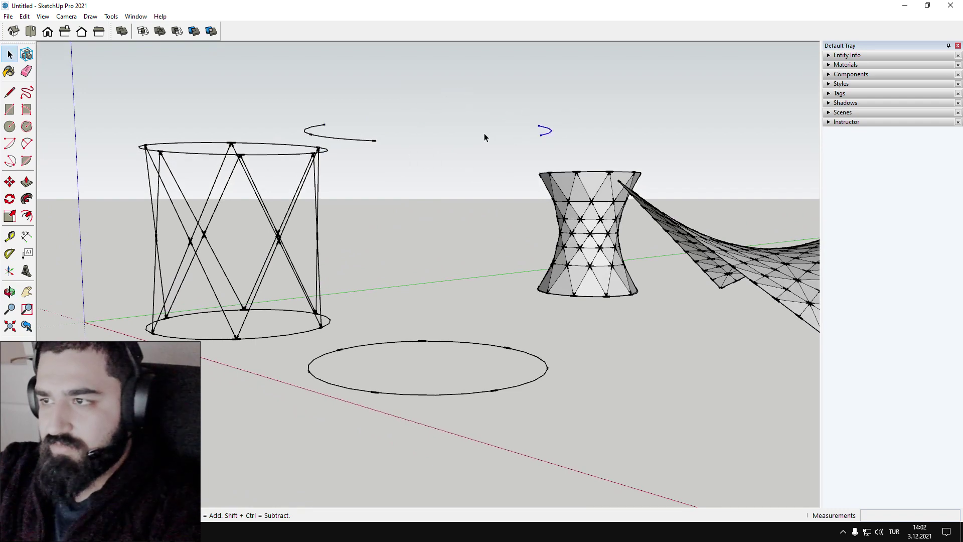
middle_drag(317, 135, 592, 476)
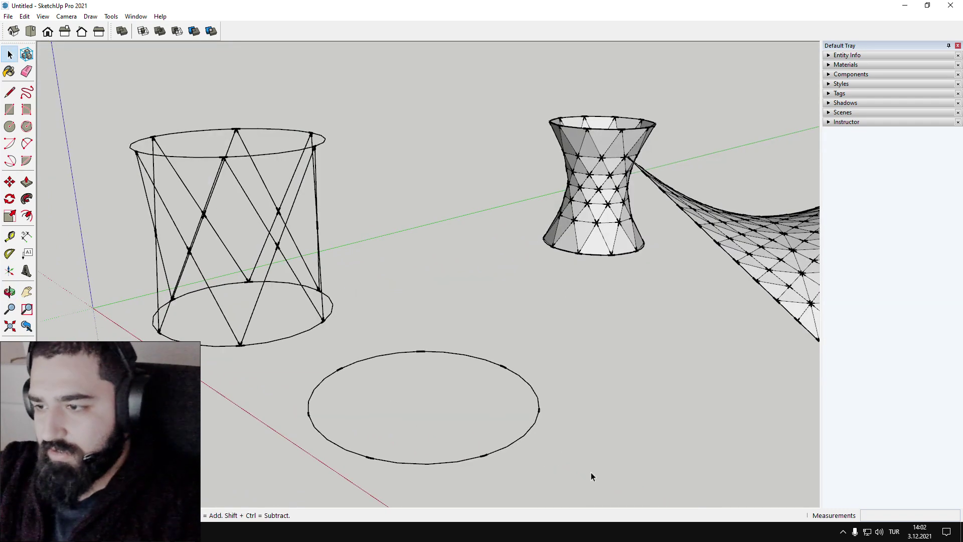
- Try to copy the seven-part lower circle upward, and delete that copy
key(m)
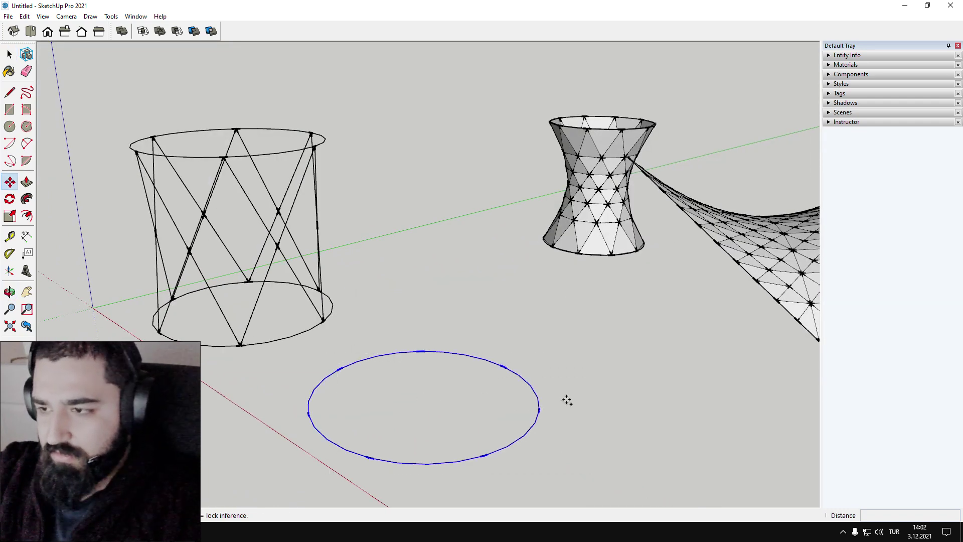
click(568, 401)
key(ctrl)
scroll(567, 290, down, 2)
click(570, 206)
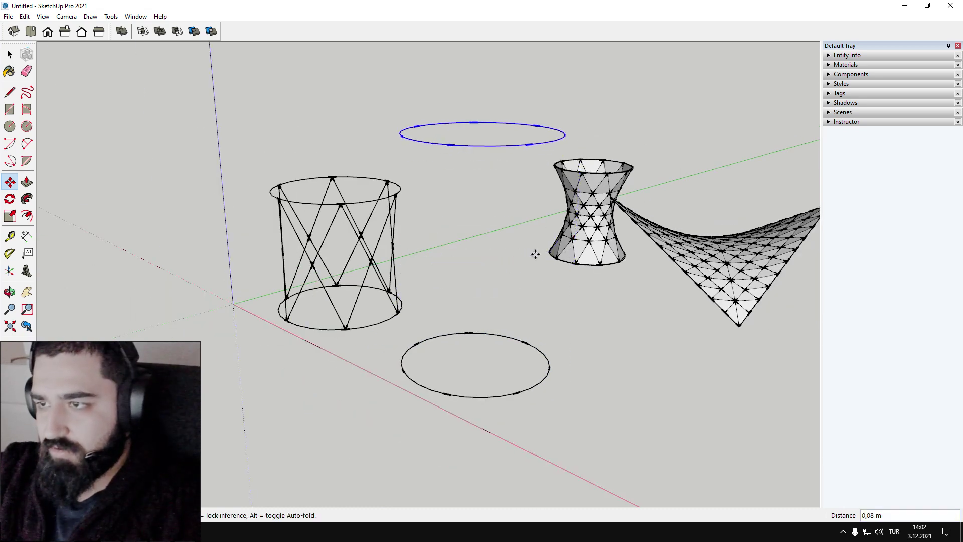
key(space)
key(Delete)
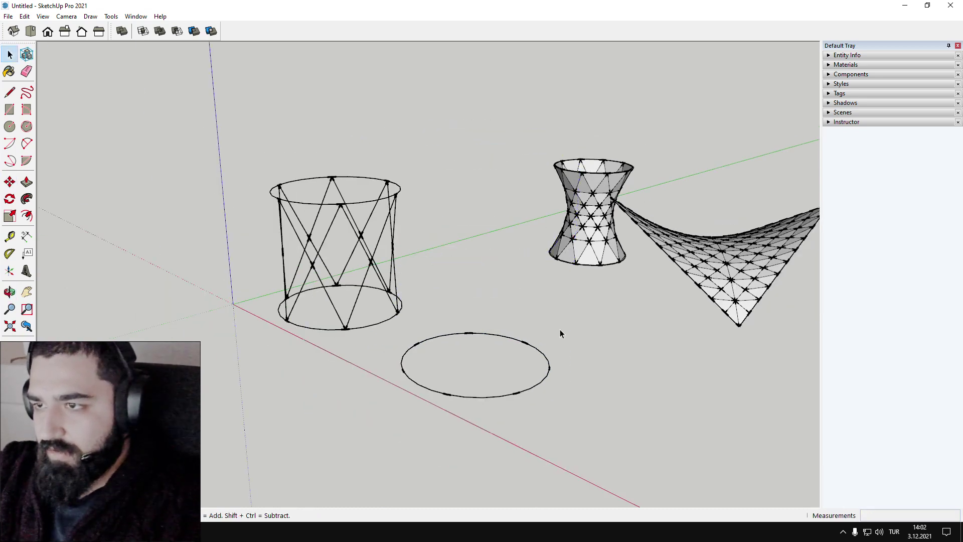
- Select the whole seven-part circle and copy it vertically upward as the matching upper circle
drag(587, 432, 418, 314)
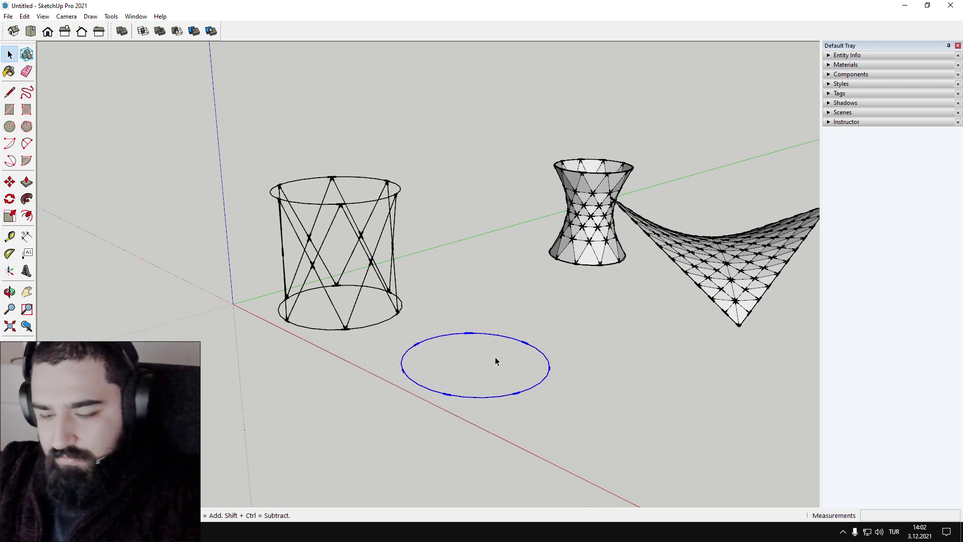
key(m)
click(600, 401)
key(ctrl)
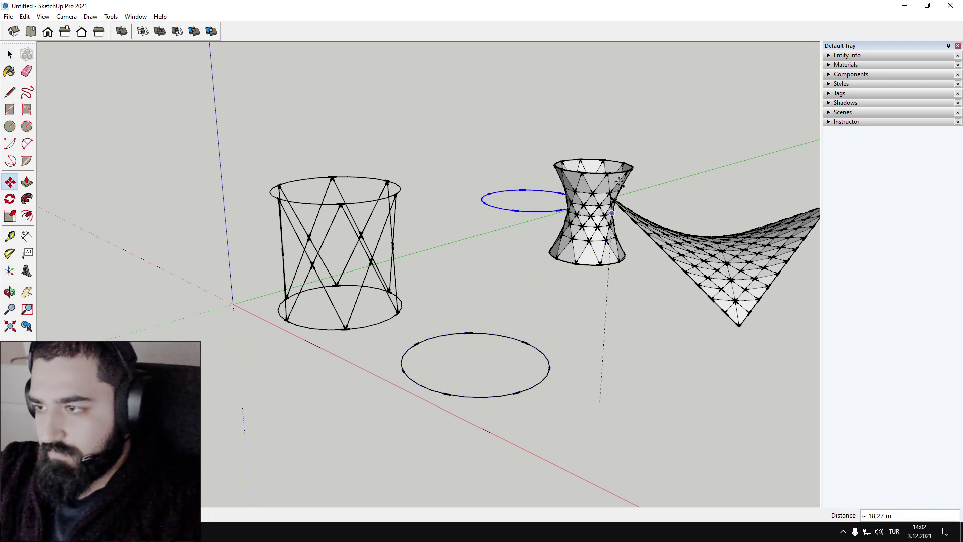
click(623, 128)
key(space)
click(567, 344)
- Draw the first slanted line from the upper seven-part circle to the lower one, ending three division points over
middle_drag(567, 343, 550, 334)
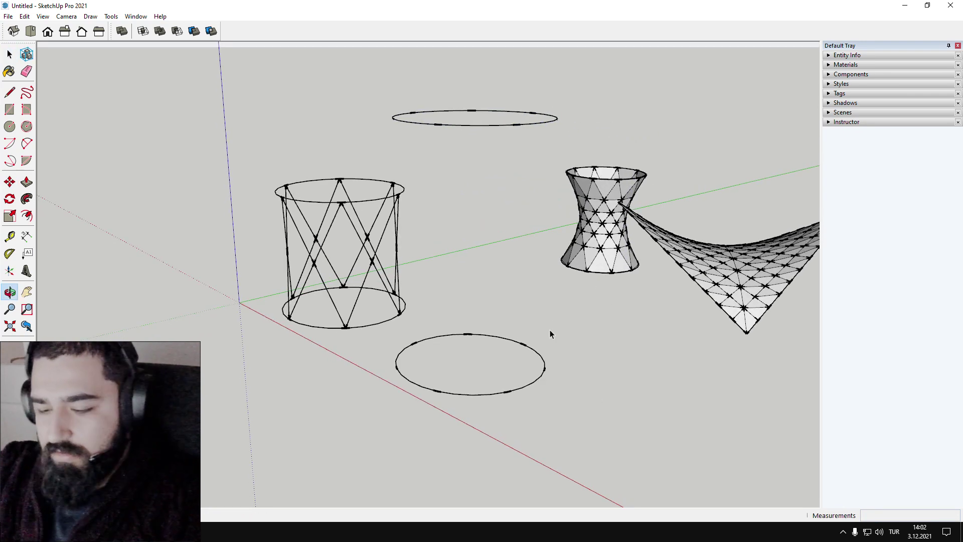
key(l)
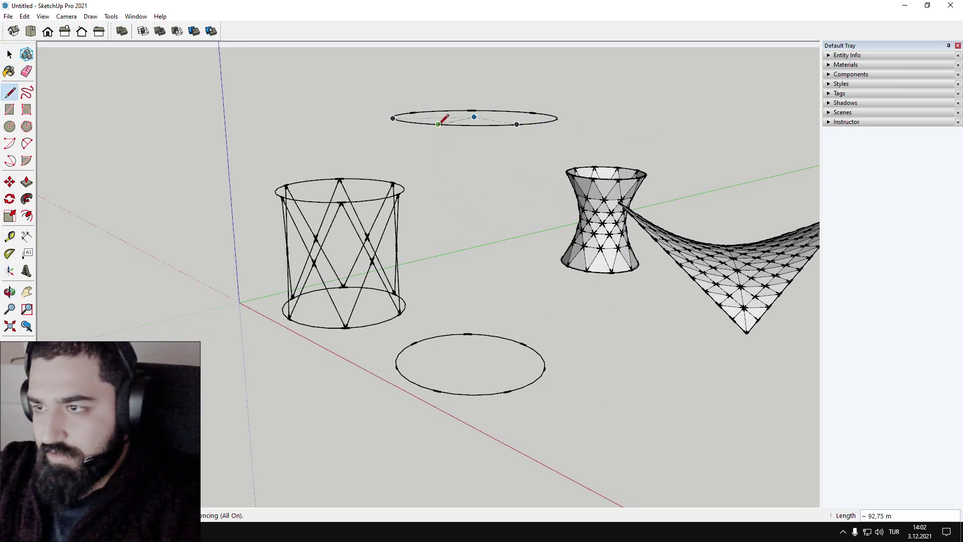
scroll(435, 377, down, 1)
key(shift)
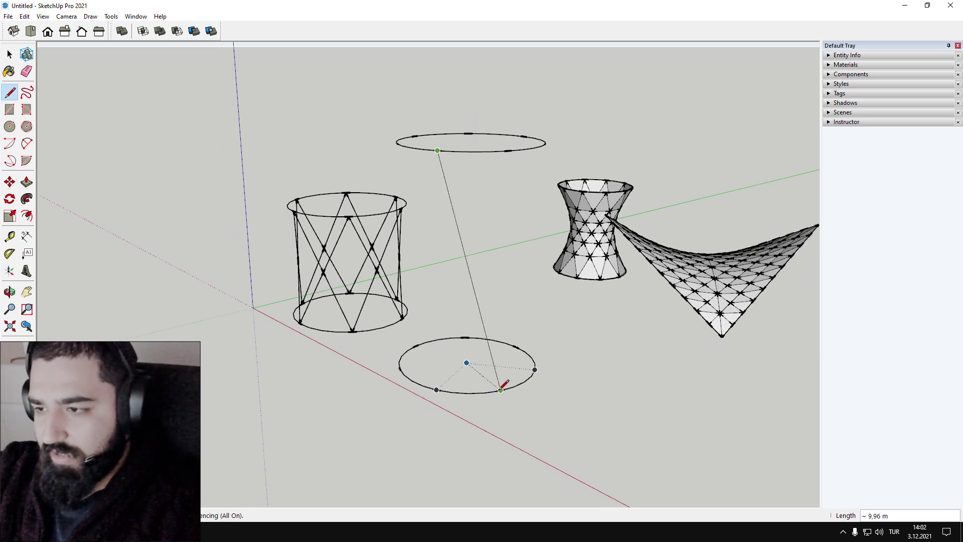
middle_drag(479, 388, 420, 370)
middle_drag(491, 302, 541, 305)
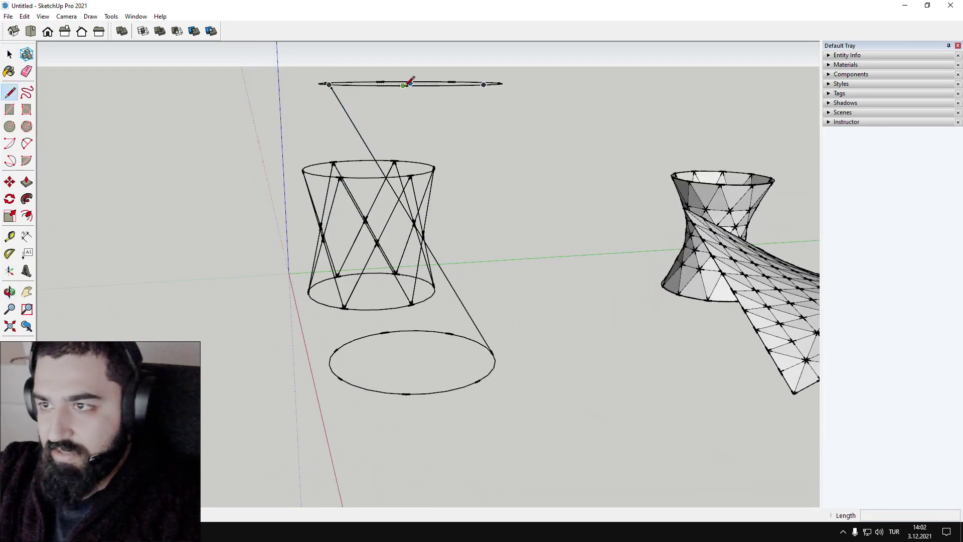
- Add the second and third slanted lines between the seven-part circles, keeping the same three-point offset and direction
middle_drag(410, 159, 161, 236)
scroll(321, 99, up, 2)
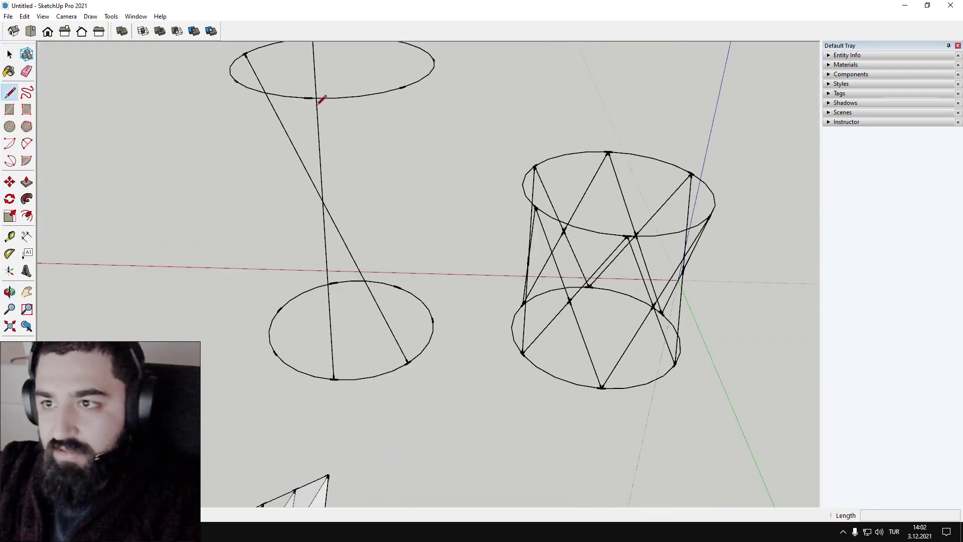
click(235, 80)
click(432, 320)
key(space)
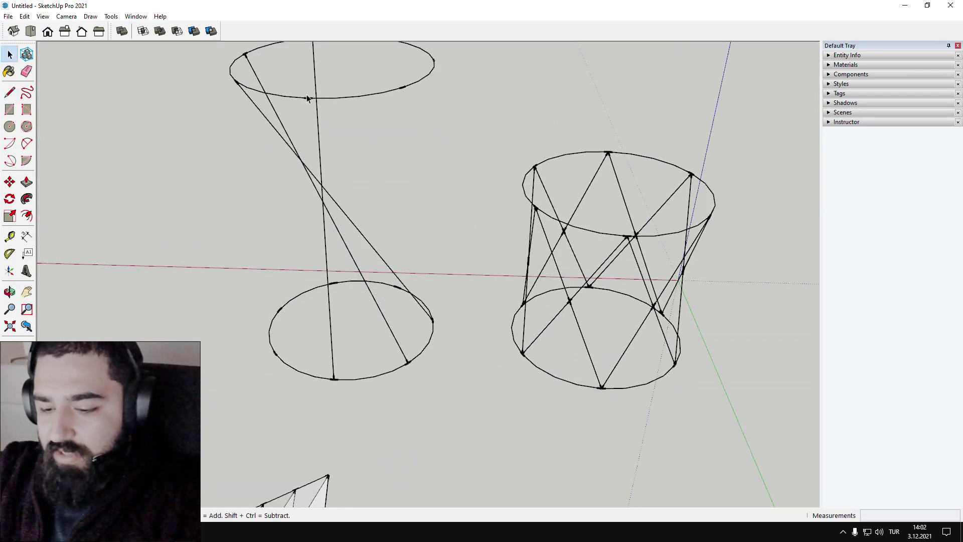
- Draw the fourth and fifth same-direction slanted lines between the next division points of the seven-part circles
middle_drag(400, 232, 389, 257)
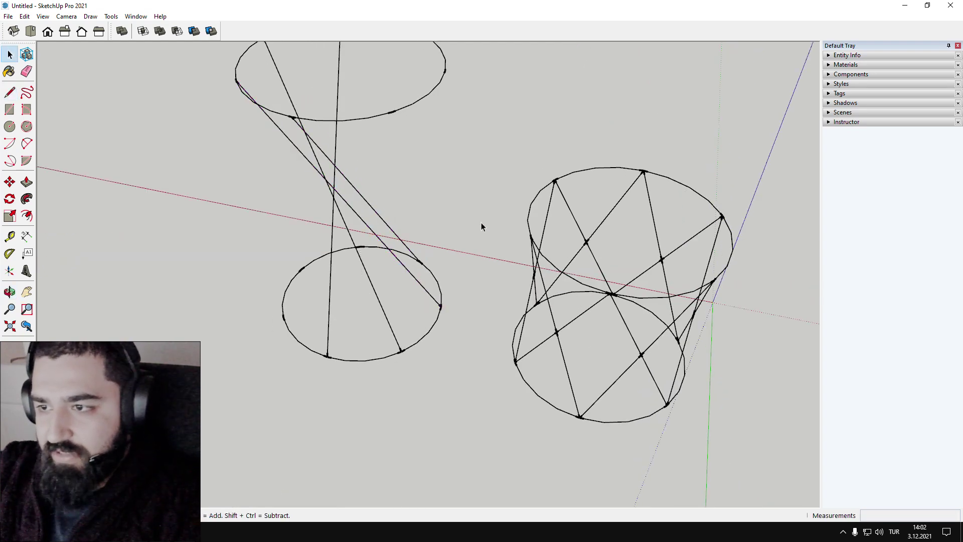
middle_drag(480, 222, 477, 198)
click(384, 102)
key(space)
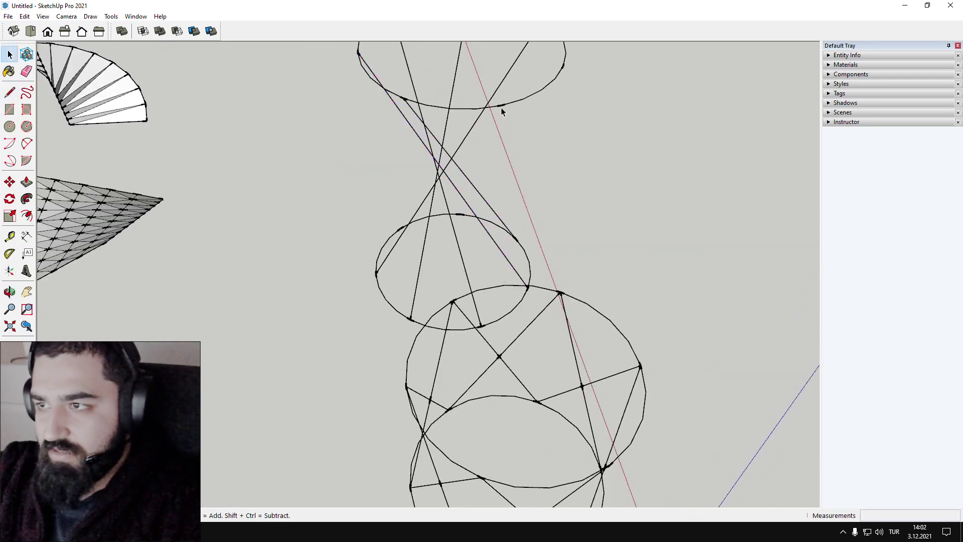
- Draw the last two same-direction slanted lines so every division point of the seven-part circles is connected
key(l)
middle_drag(509, 103, 422, 161)
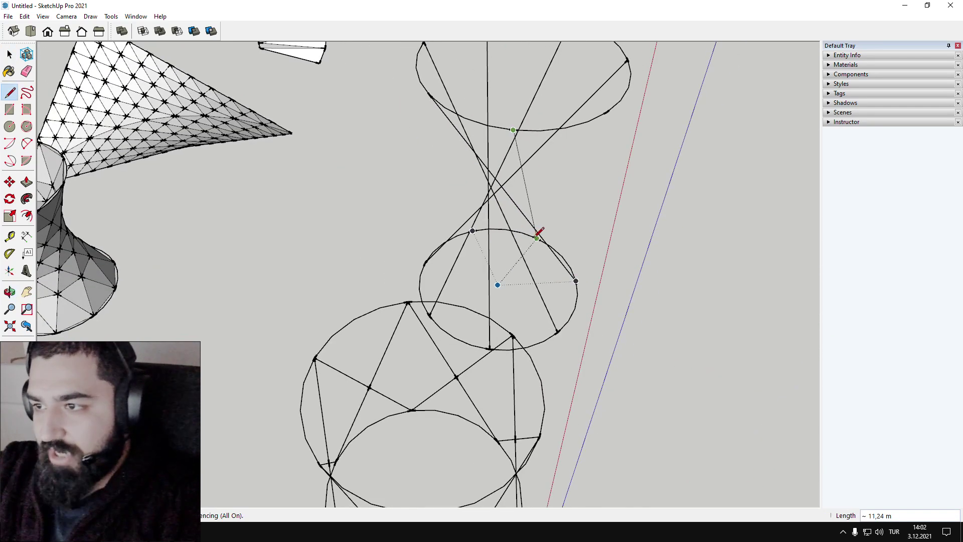
middle_drag(611, 232, 419, 182)
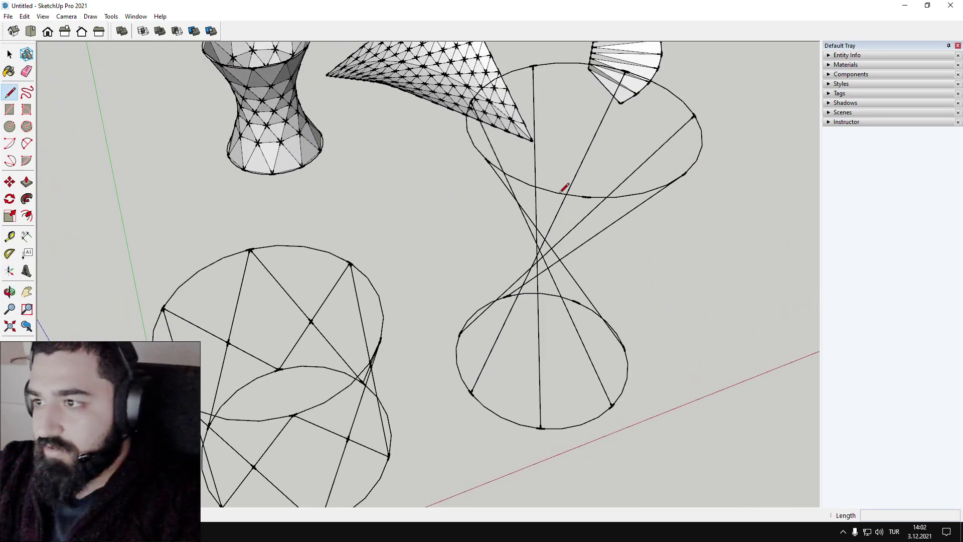
middle_drag(566, 189, 475, 155)
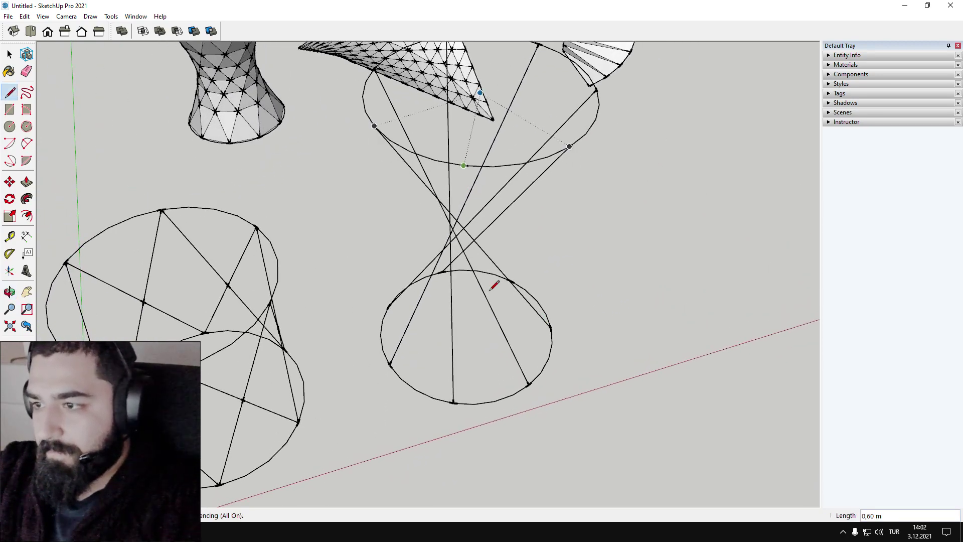
middle_drag(514, 355, 271, 282)
click(562, 360)
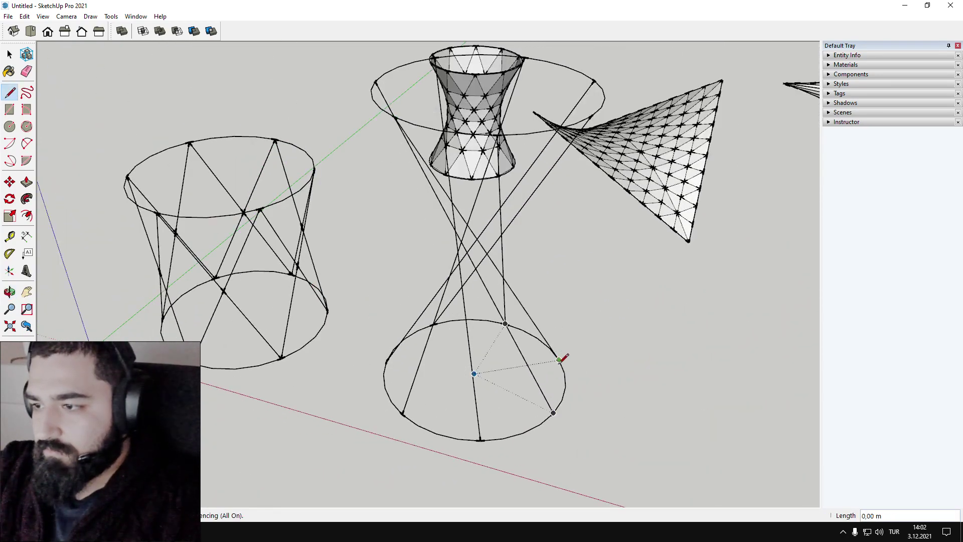
key(space)
- Draw the first opposite-direction line on the seven-part wireframe, from an upper division point to the lower point three over
middle_drag(564, 359, 561, 338)
drag(561, 337, 594, 318)
key(l)
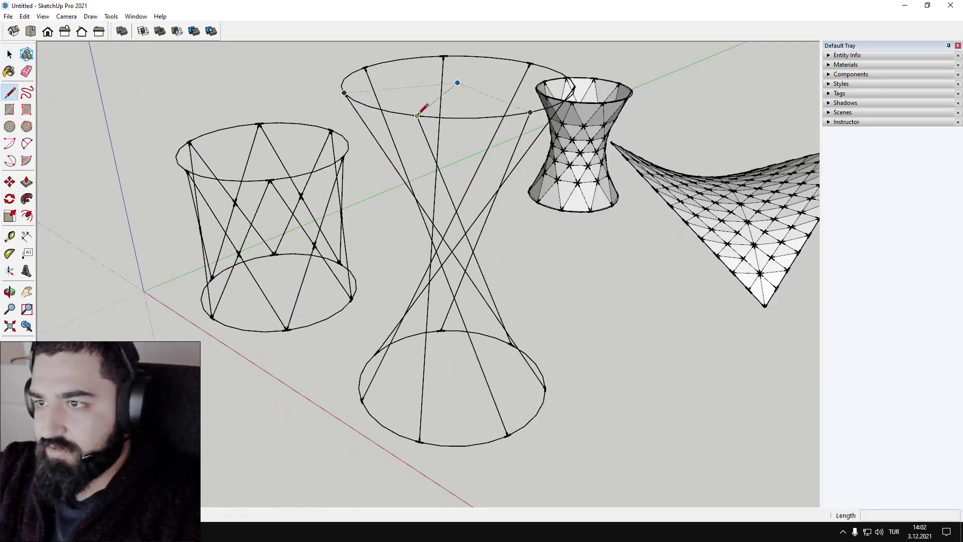
click(417, 116)
middle_drag(425, 155, 633, 221)
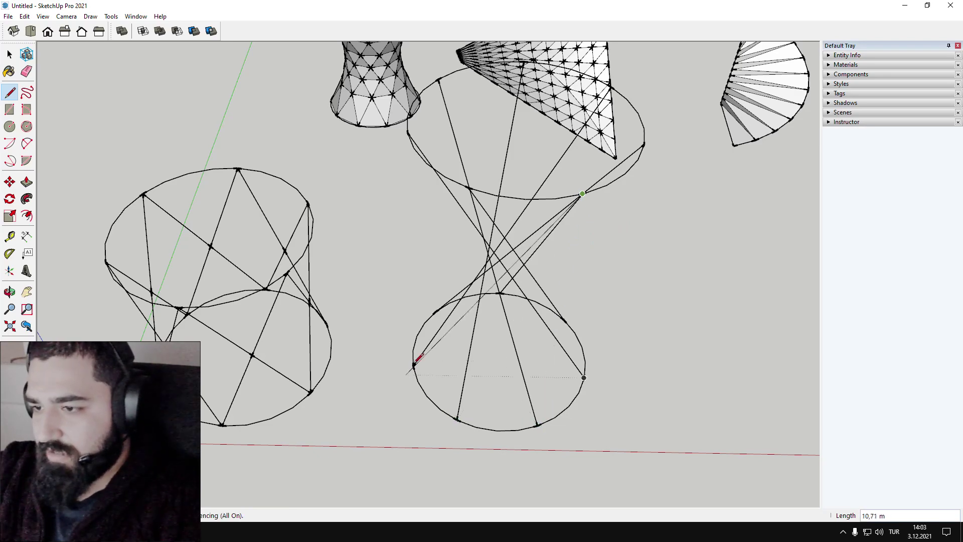
middle_drag(454, 406, 429, 362)
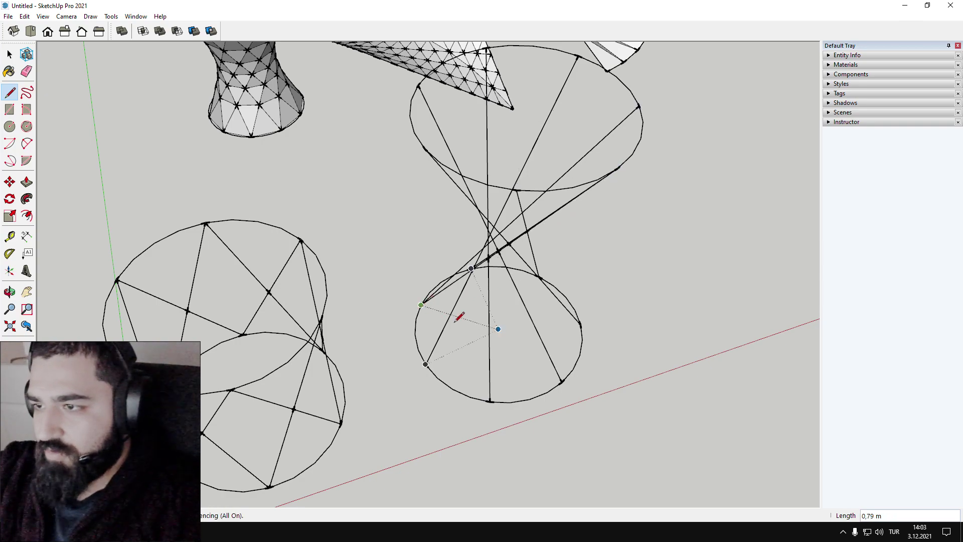
- Try an opposite-direction line from the adjacent upper division point to a nearer lower point, and undo it
middle_drag(454, 321, 712, 238)
scroll(474, 216, up, 5)
mouse_move(483, 224)
middle_down()
mouse_move(343, 259)
mouse_move(344, 321)
mouse_move(420, 316)
mouse_move(473, 265)
mouse_move(457, 161)
mouse_move(477, 200)
mouse_move(318, 210)
mouse_move(387, 271)
mouse_move(459, 189)
middle_up()
scroll(472, 265, down, 3)
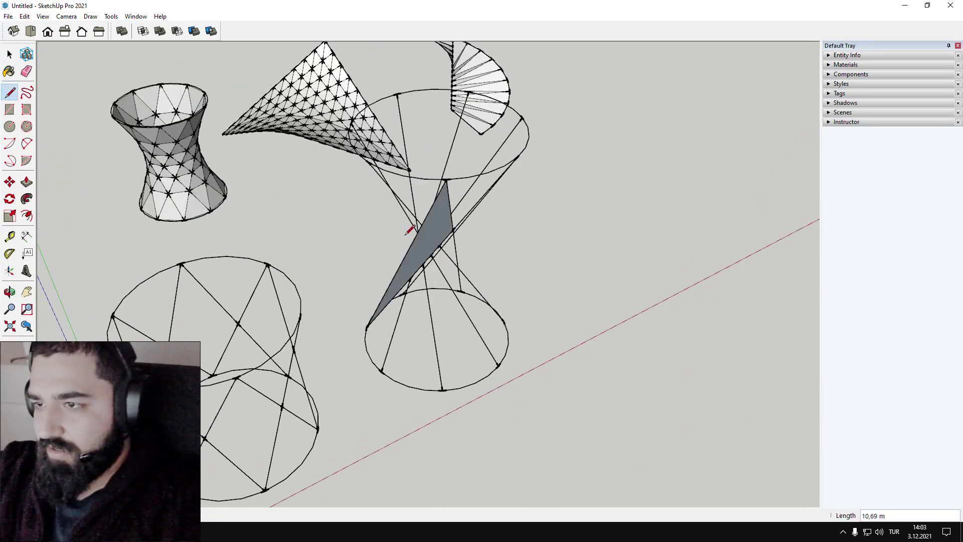
key(ctrl+z)
- Draw two more opposite-direction lines between the seven-part circles, each offset by three division points
middle_drag(666, 263, 552, 322)
click(344, 317)
key(space)
mouse_move(454, 224)
middle_down()
mouse_move(400, 129)
mouse_move(395, 144)
mouse_move(311, 142)
mouse_move(421, 167)
mouse_move(486, 230)
mouse_move(472, 346)
mouse_move(368, 400)
mouse_move(475, 404)
middle_up()
key(l)
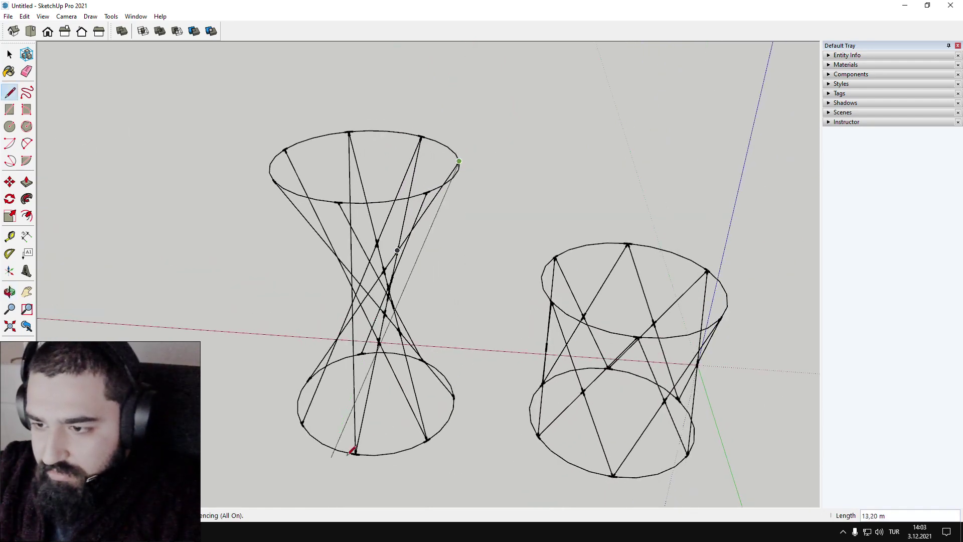
click(302, 424)
- Continue around the seven-part wireframe with the fourth and fifth opposite-direction lines from the next upper division points
middle_drag(456, 287, 430, 413)
click(363, 160)
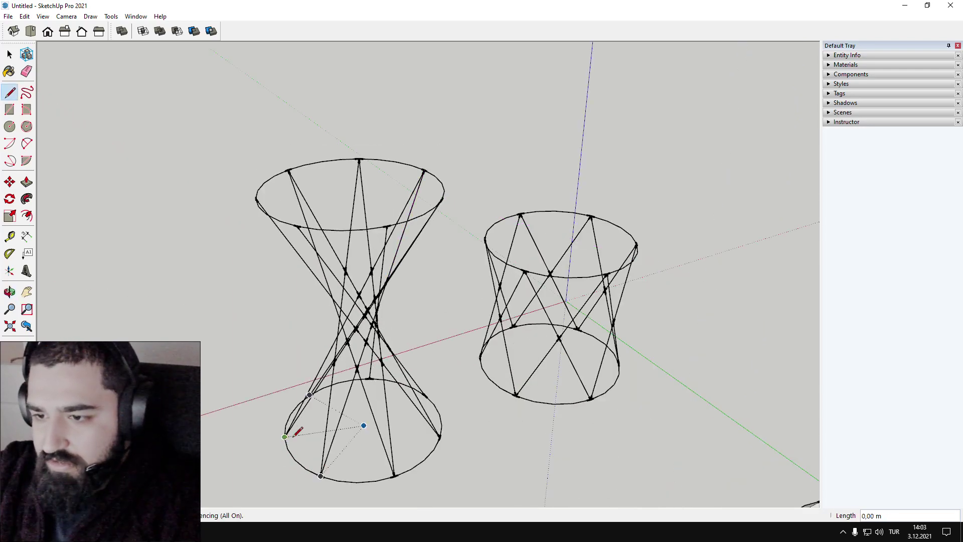
key(space)
key(l)
middle_drag(317, 187, 236, 145)
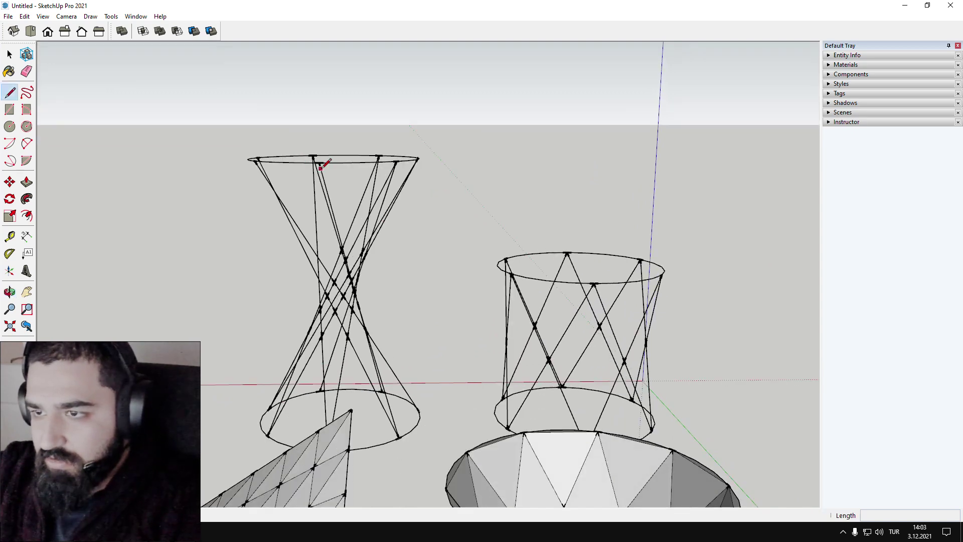
middle_drag(320, 169, 323, 161)
click(322, 162)
middle_drag(300, 213, 574, 244)
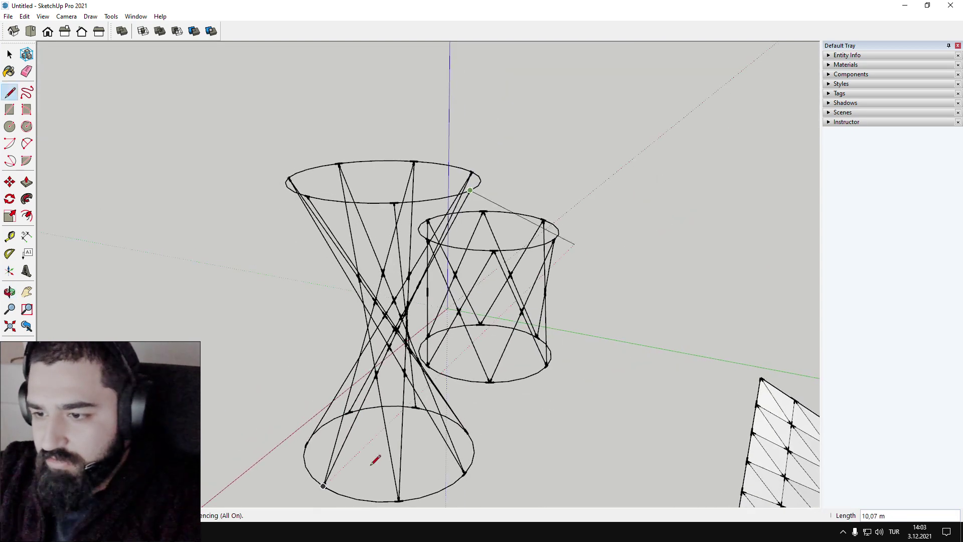
mouse_move(376, 460)
middle_down()
mouse_move(428, 454)
mouse_move(359, 462)
middle_up()
key(space)
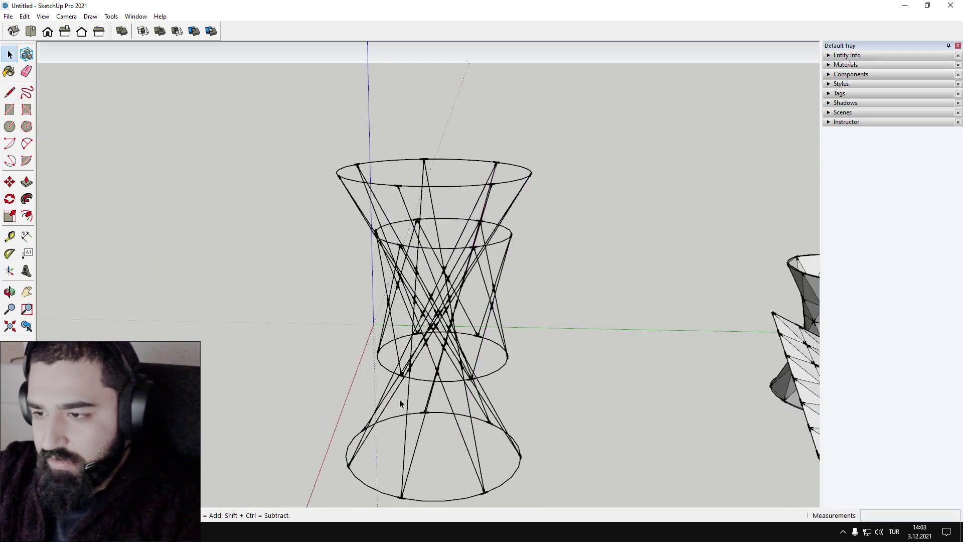
- Complete the seven-part wireframe's crossing pattern with the final two opposite-direction lines
middle_drag(448, 217, 383, 145)
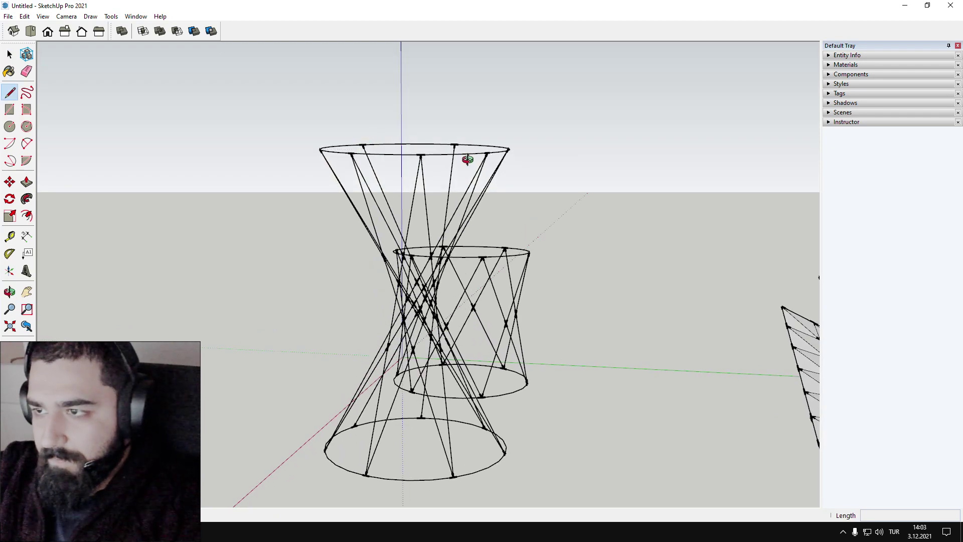
middle_drag(468, 160, 357, 152)
middle_drag(236, 279, 633, 321)
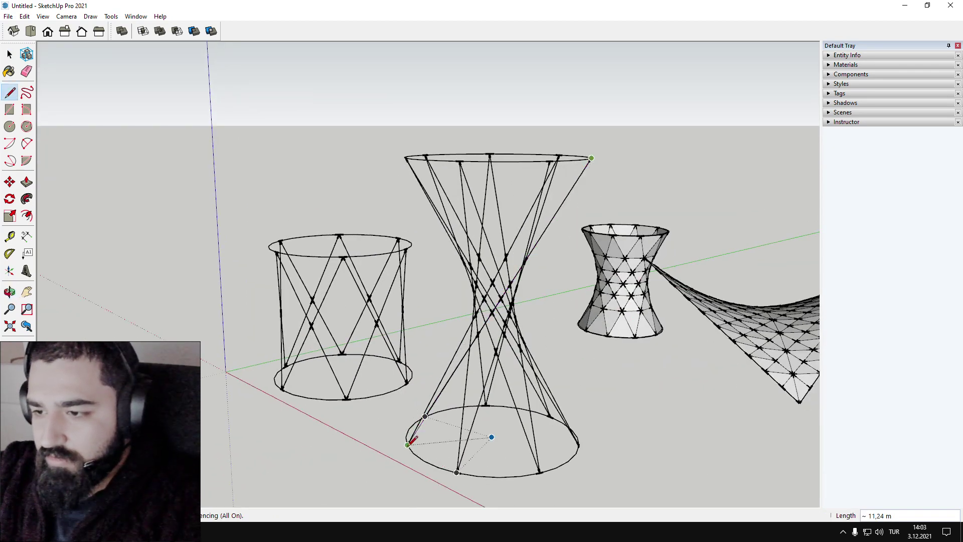
key(space)
mouse_move(534, 169)
middle_down()
mouse_move(302, 120)
mouse_move(512, 121)
middle_up()
mouse_move(374, 250)
middle_down()
mouse_move(620, 305)
mouse_move(452, 393)
middle_up()
click(441, 398)
key(space)
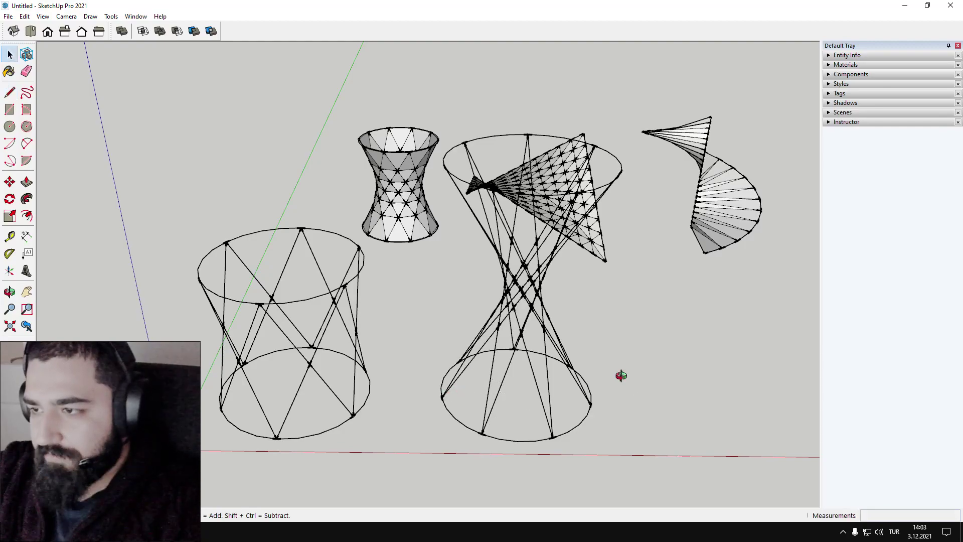
middle_drag(621, 376, 117, 258)
scroll(437, 256, up, 3)
middle_drag(260, 276, 310, 318)
middle_drag(309, 317, 475, 332)
scroll(359, 358, down, 3)
middle_drag(360, 358, 447, 358)
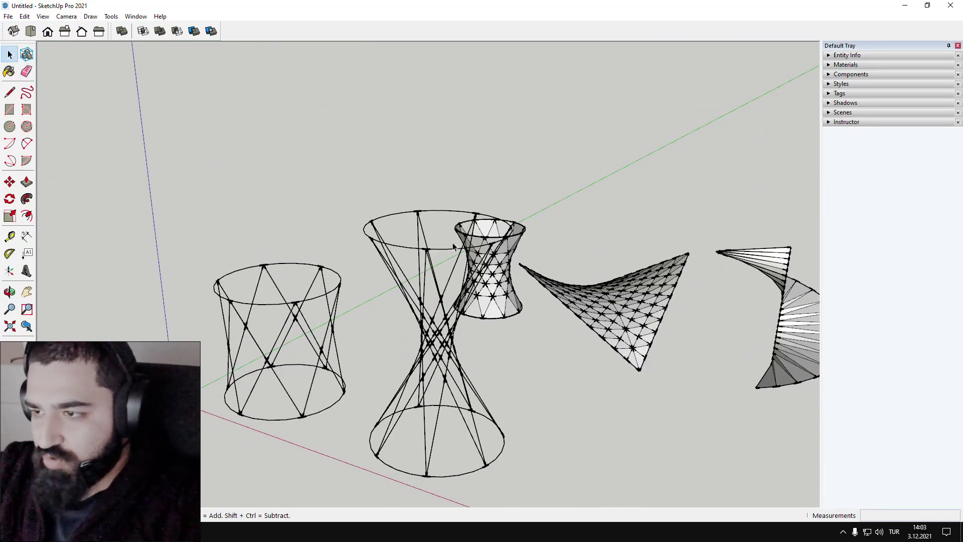
- Connect adjacent crossing points at mid-height on one side of the six-part wireframe with edges, filling the triangles above and below
key(l)
scroll(206, 365, up, 4)
middle_drag(235, 361, 376, 351)
click(266, 363)
click(408, 367)
click(448, 323)
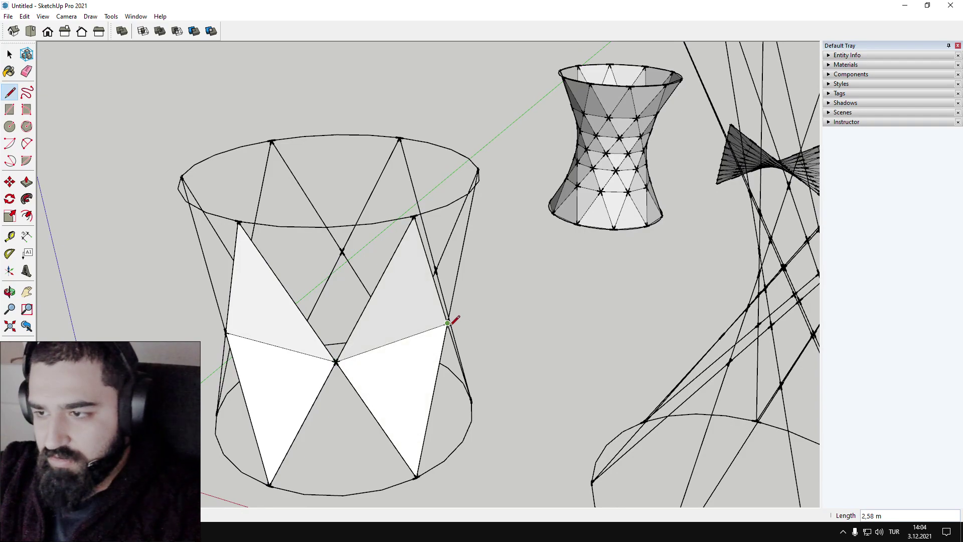
- Continue the mid-height edges around the six-part wireframe until all neighbouring crossing points form a closed ring
middle_drag(448, 324, 354, 357)
scroll(445, 310, down, 3)
scroll(522, 300, up, 3)
click(533, 330)
middle_drag(474, 295, 482, 342)
click(616, 324)
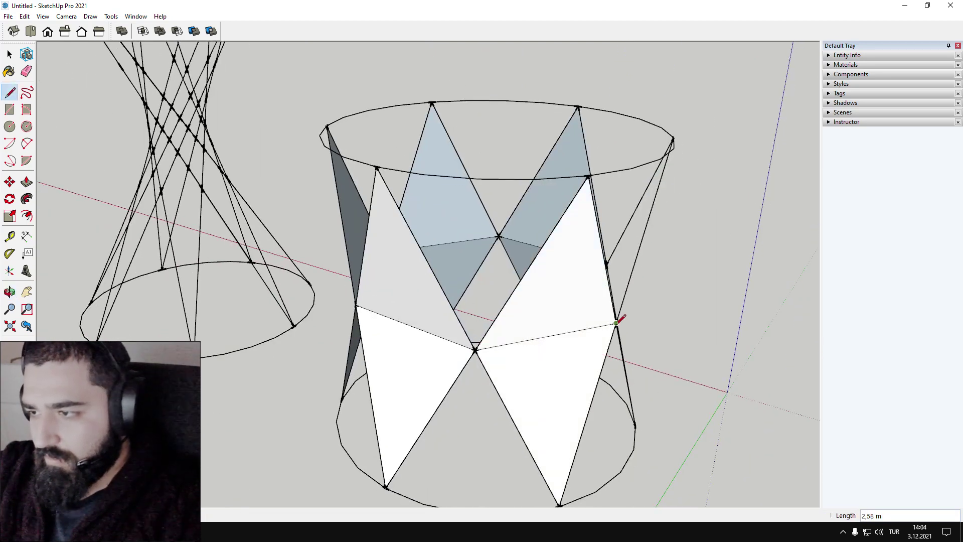
middle_drag(616, 324, 496, 303)
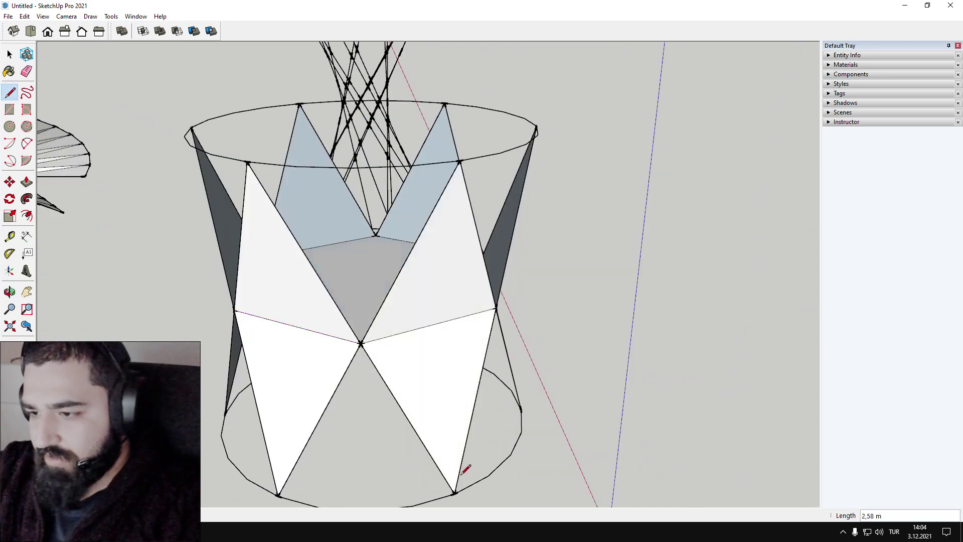
- Join four consecutive division points on the six-part wireframe's lower circle with straight edges to fill the lower triangles
click(522, 410)
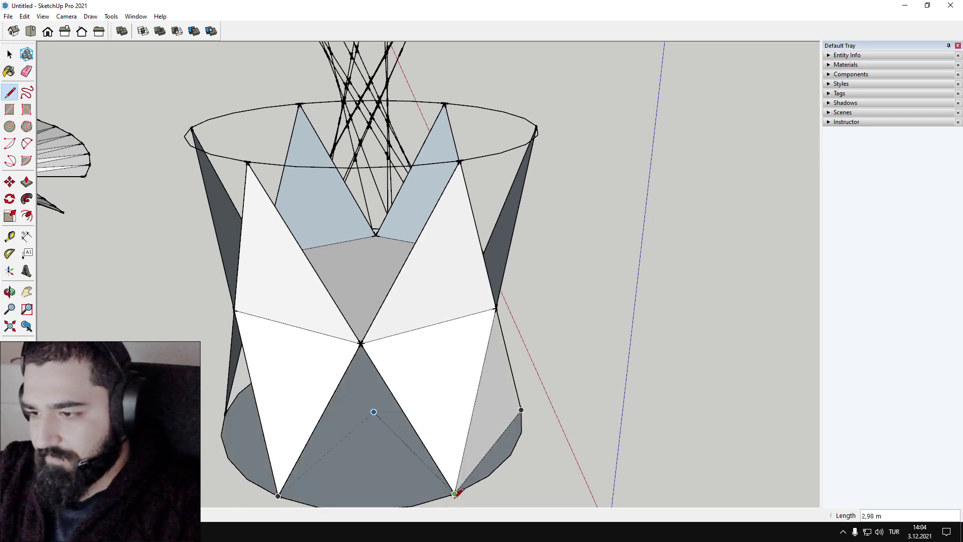
click(278, 495)
click(224, 424)
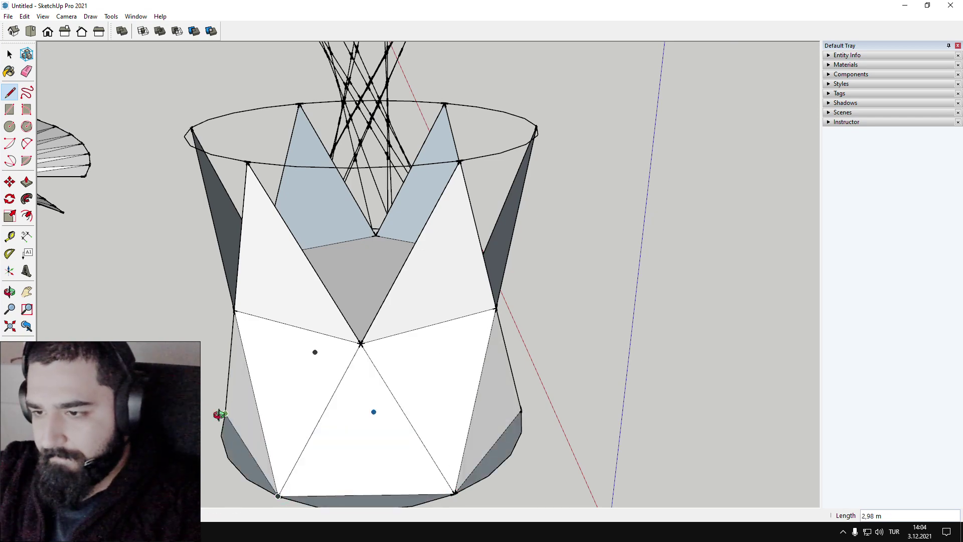
- Join the remaining division points of the six-part wireframe's lower circle with straight edges, closing its lower triangles
middle_drag(217, 416, 565, 402)
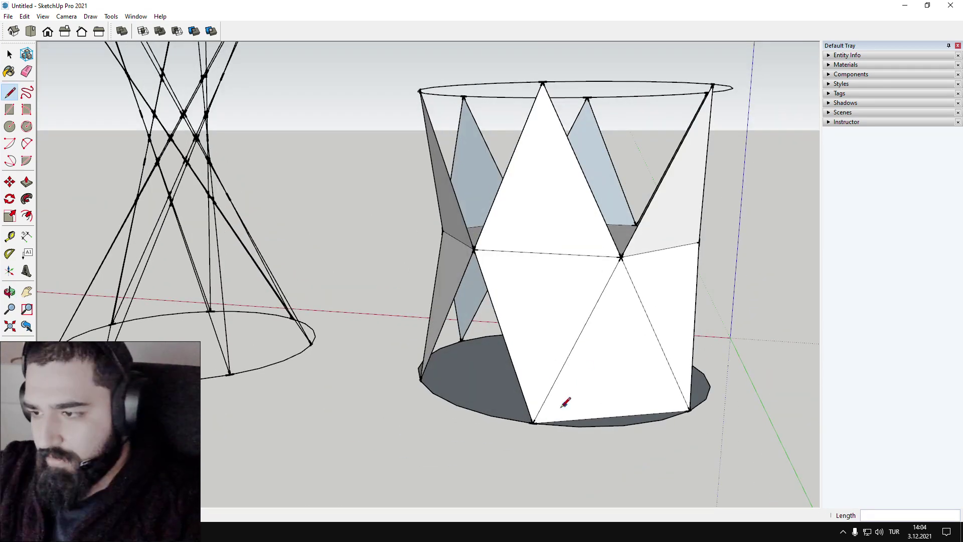
click(421, 380)
middle_drag(424, 380, 596, 377)
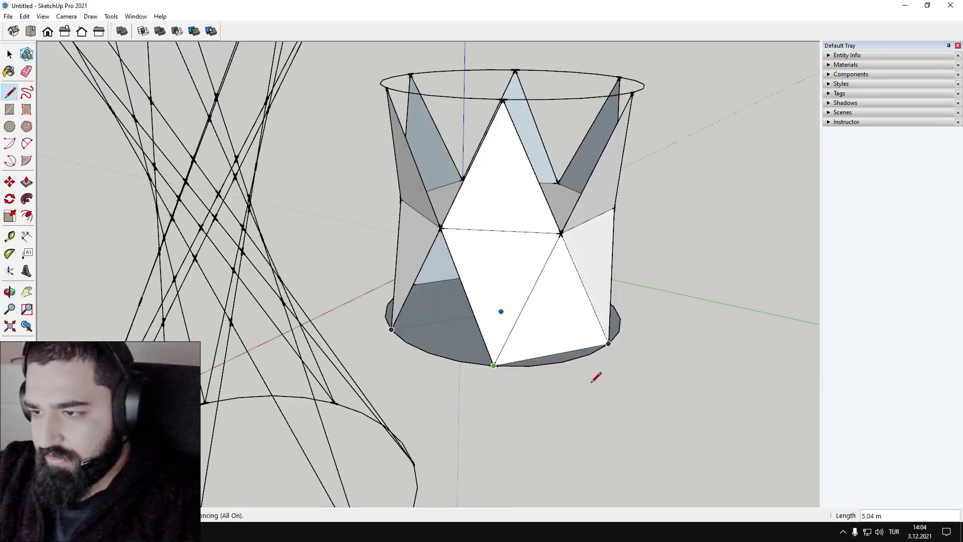
click(392, 329)
middle_drag(333, 319, 571, 361)
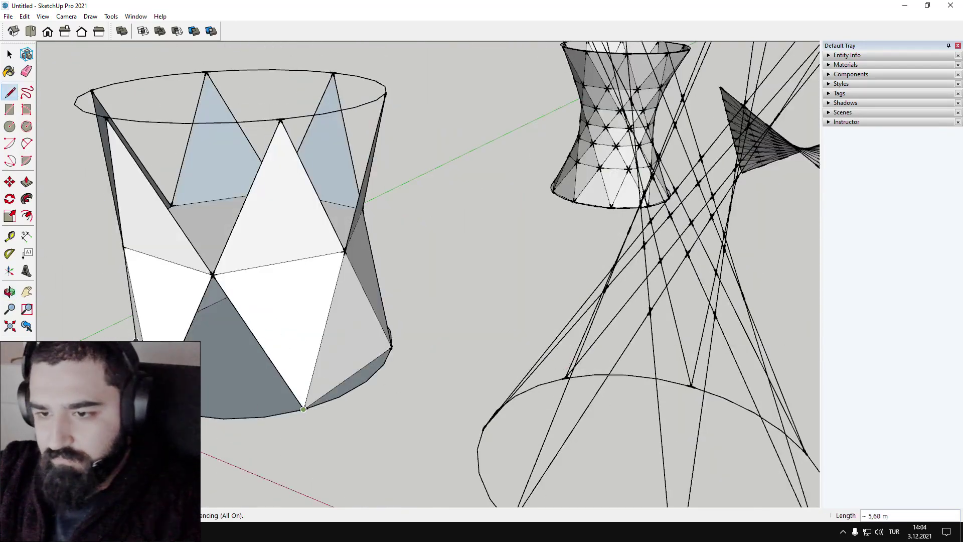
click(304, 409)
scroll(263, 344, down, 2)
middle_drag(263, 343, 582, 349)
key(space)
- Join the neighbouring division points of the six-part model's upper circle with straight edges, closing its upper triangles
mouse_move(410, 172)
middle_down()
mouse_move(388, 203)
mouse_move(382, 199)
middle_up()
key(l)
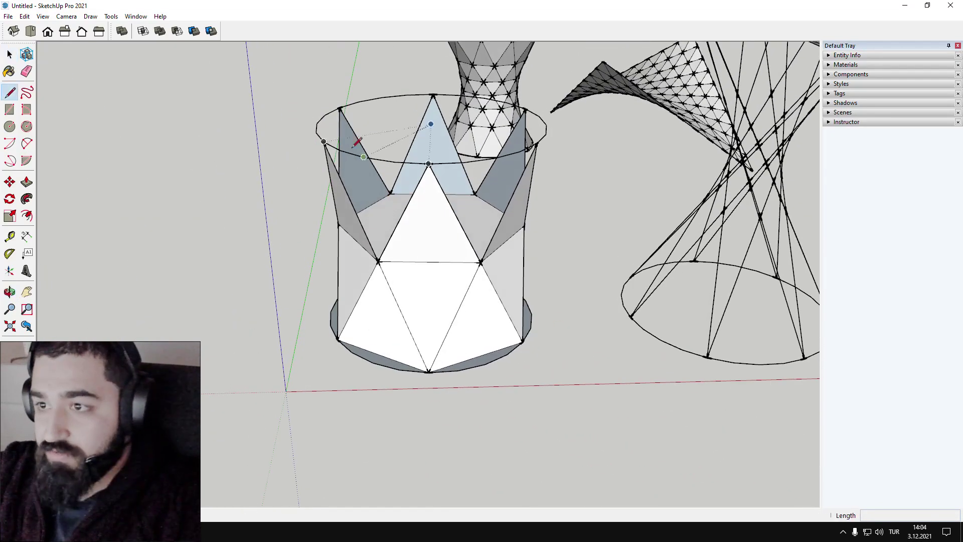
click(325, 142)
click(429, 164)
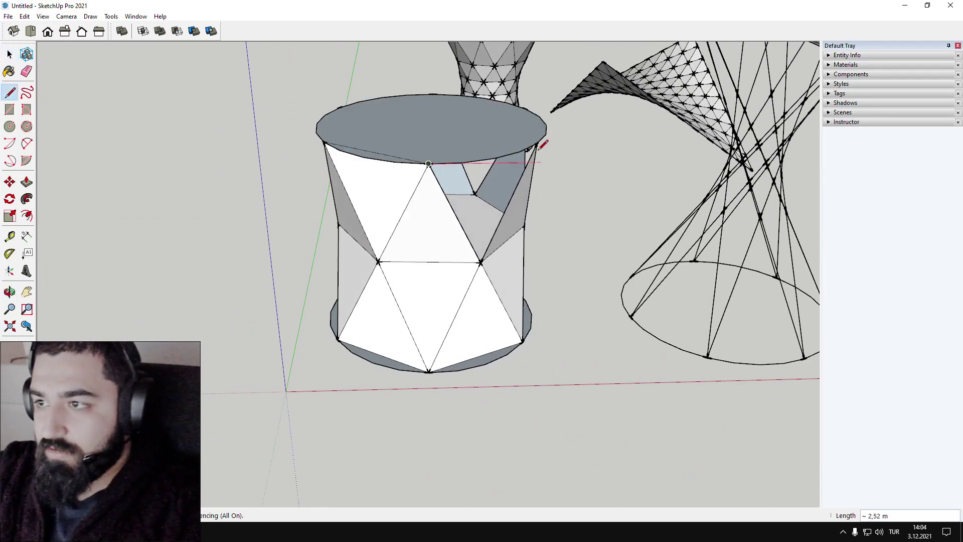
click(537, 144)
middle_drag(548, 130, 505, 174)
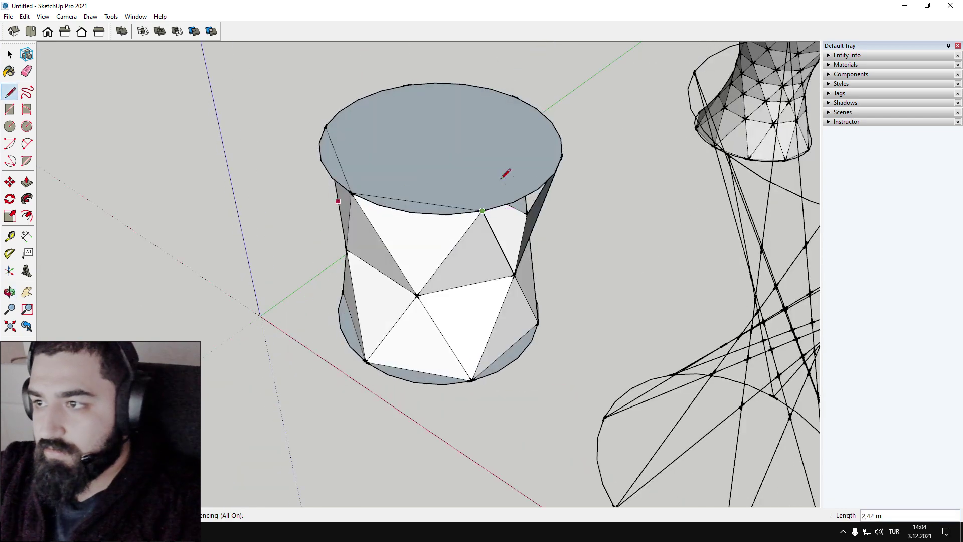
click(562, 155)
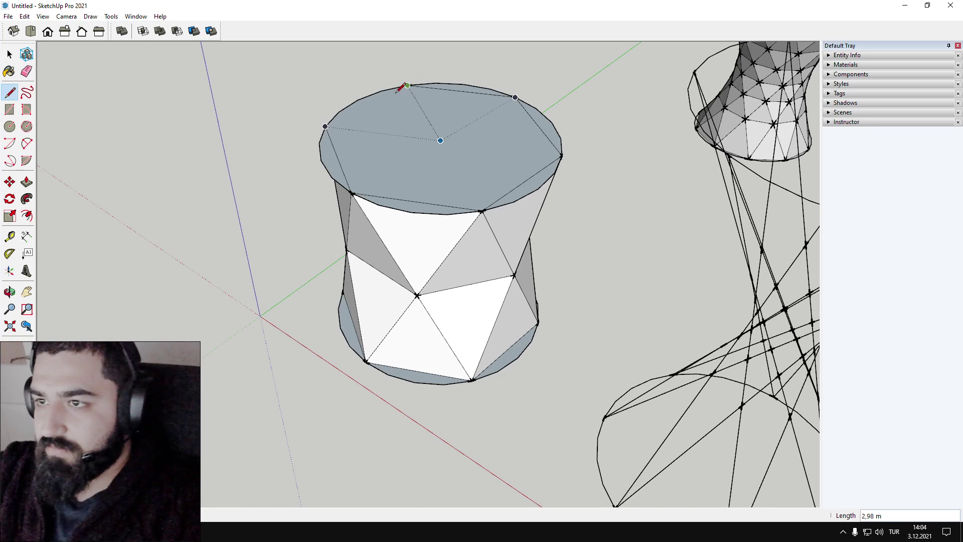
- Delete the hexagonal face capping the upper opening of the six-part model
key(space)
click(404, 141)
key(Delete)
middle_drag(472, 108, 472, 30)
middle_drag(445, 366, 441, 297)
middle_drag(438, 436, 397, 166)
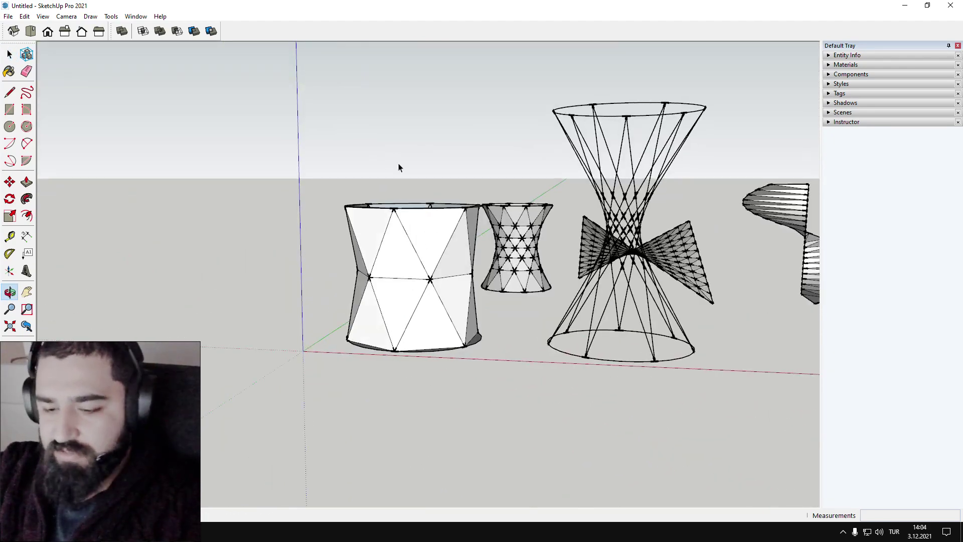
- Move the seven-part wireframe to the free area on the other side of the six-part model
key(l)
scroll(597, 171, up, 3)
scroll(474, 188, down, 10)
key(space)
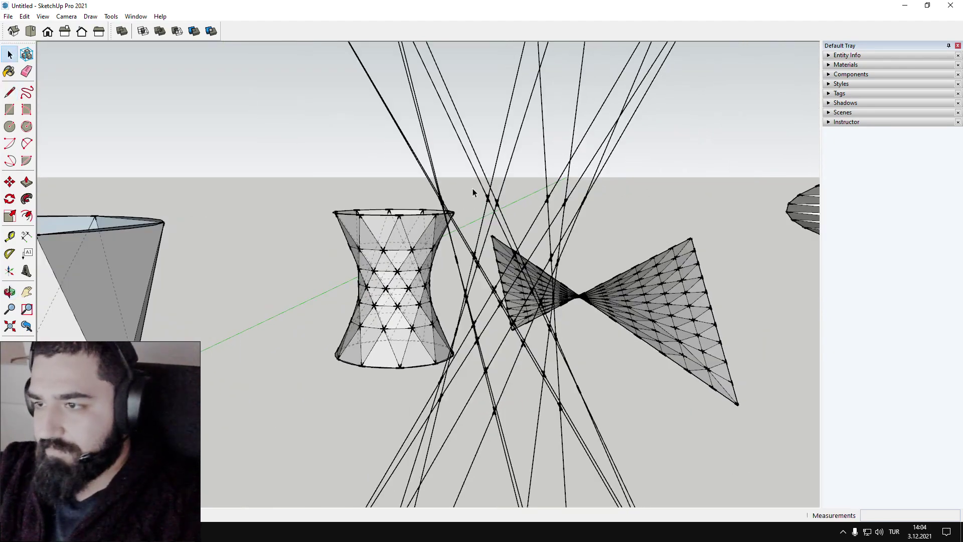
middle_drag(473, 189, 553, 373)
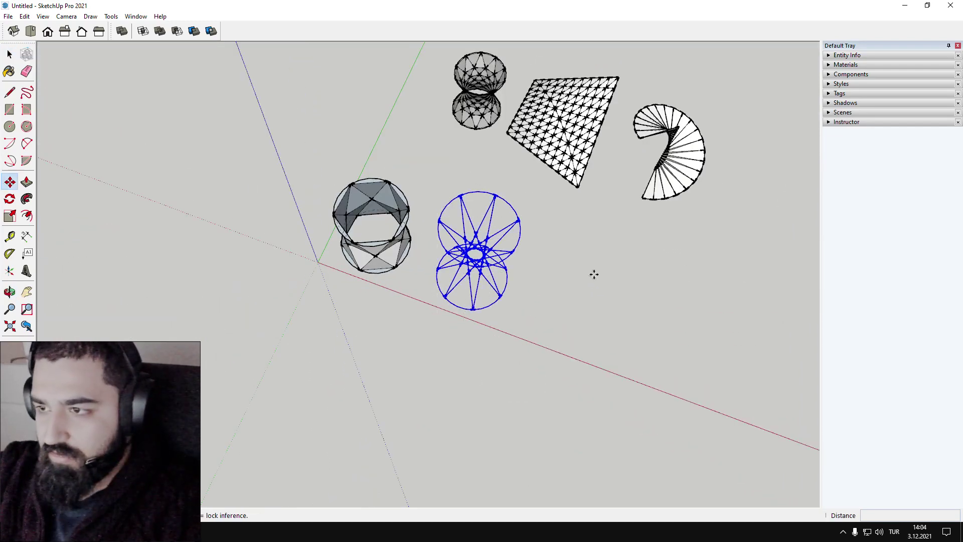
click(594, 275)
click(284, 329)
key(space)
click(273, 327)
- Connect neighbouring crossing points in the lowest row of the seven-part wireframe with edges, filling the triangles above and below
scroll(151, 327, up, 4)
shift+middle_drag(136, 296, 289, 309)
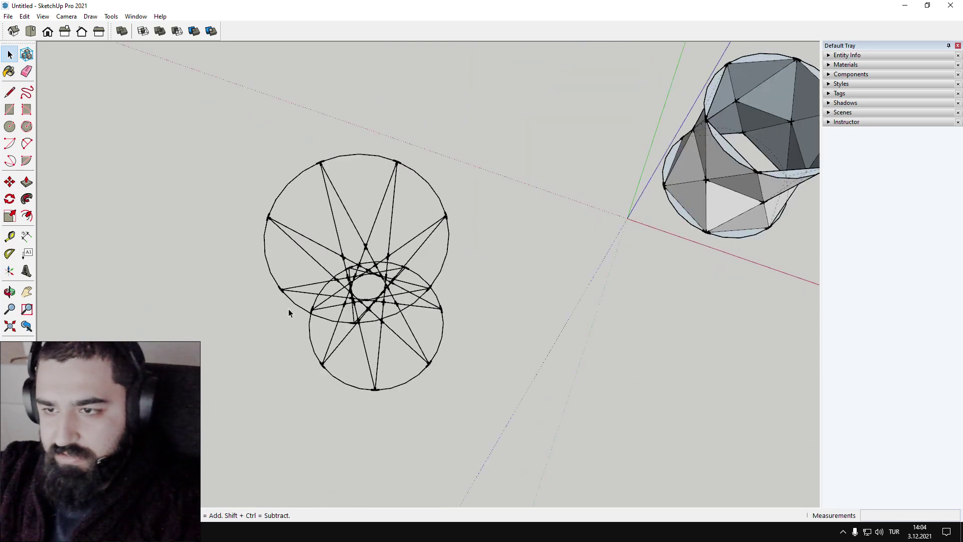
scroll(264, 269, up, 3)
middle_drag(363, 279, 351, 157)
key(l)
scroll(404, 275, up, 4)
middle_drag(406, 256, 430, 157)
scroll(414, 234, down, 3)
middle_drag(413, 234, 387, 301)
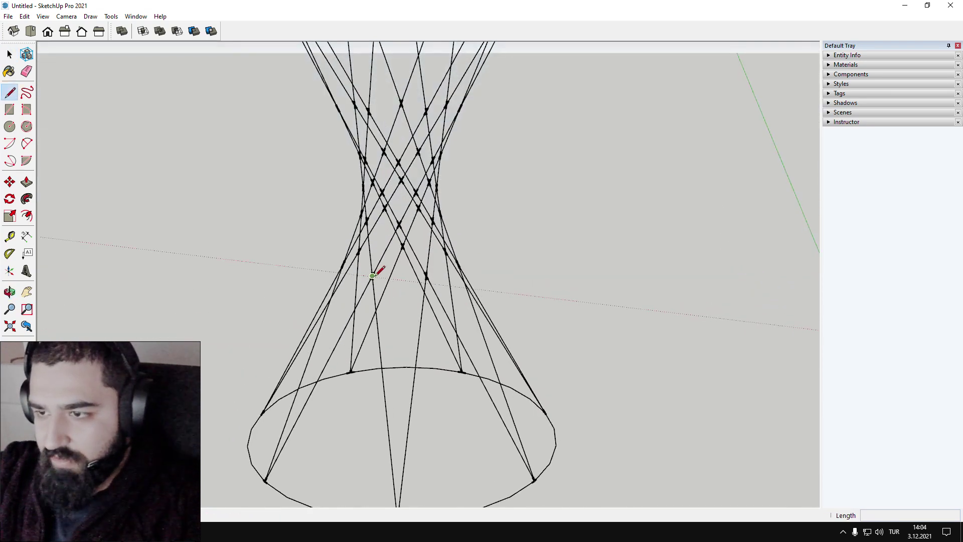
click(373, 275)
middle_drag(427, 274, 384, 274)
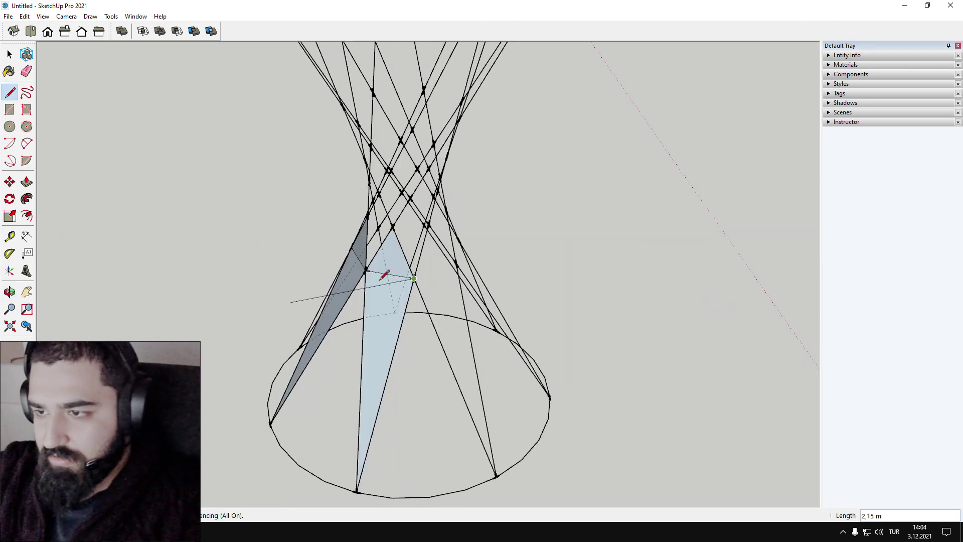
click(456, 263)
- Continue the edges around the seven-part wireframe's lowest row of crossing points to complete its ring
middle_drag(462, 254, 412, 270)
click(491, 258)
click(479, 280)
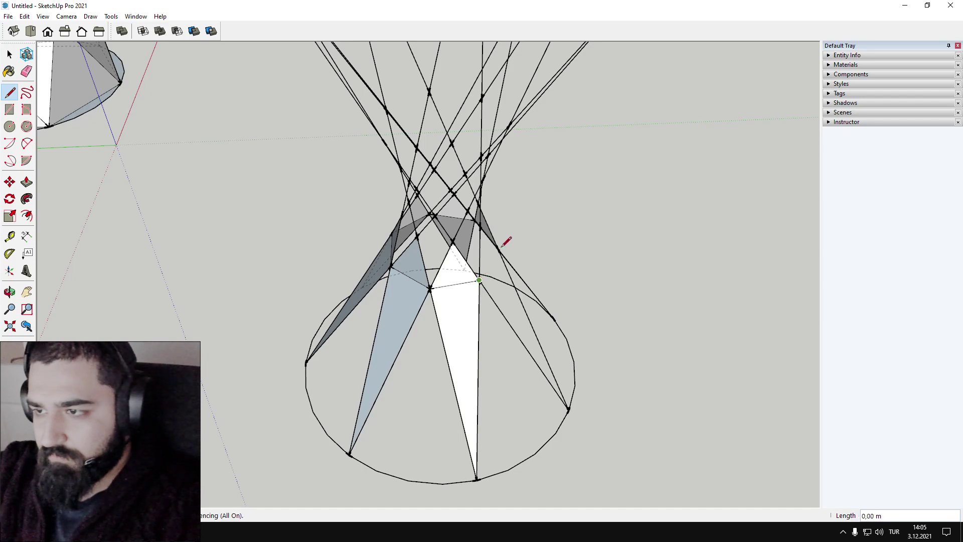
middle_drag(503, 246, 374, 251)
click(466, 274)
middle_drag(465, 274, 433, 285)
key(space)
key(space)
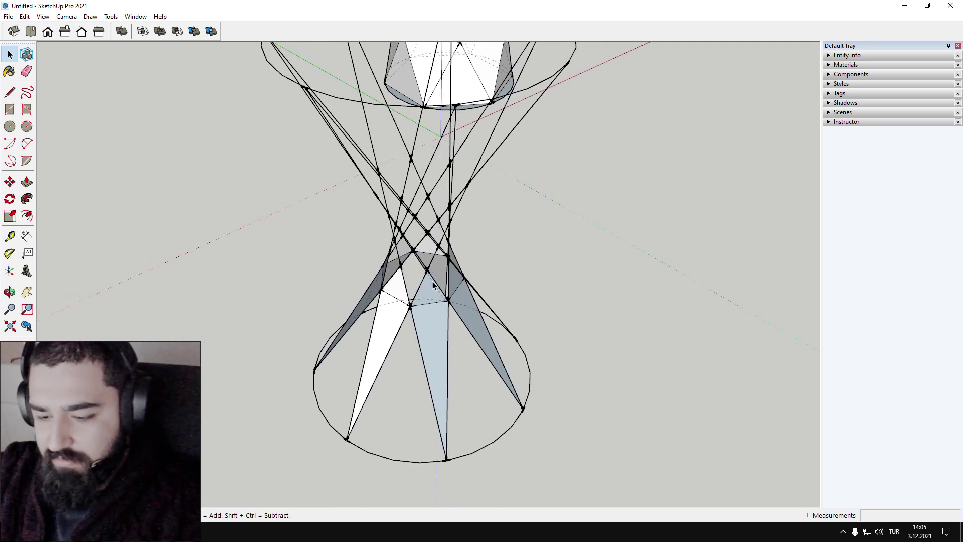
- Connect neighbouring crossing points in the second row from the base of the seven-part wireframe with edges, filling adjoining triangles
click(446, 460)
middle_drag(552, 382, 286, 227)
key(space)
key(l)
scroll(292, 255, up, 3)
click(439, 227)
click(439, 227)
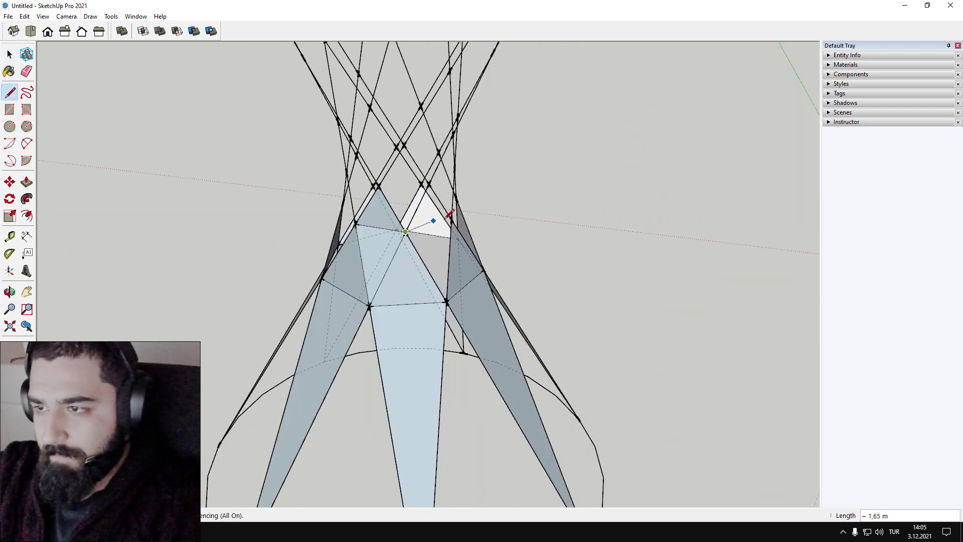
click(452, 220)
- Continue the second-row edges around the remaining sides of the seven-part wireframe
mouse_move(459, 213)
middle_down()
mouse_move(337, 215)
mouse_move(470, 203)
mouse_move(316, 204)
mouse_move(466, 193)
middle_up()
click(461, 200)
click(470, 202)
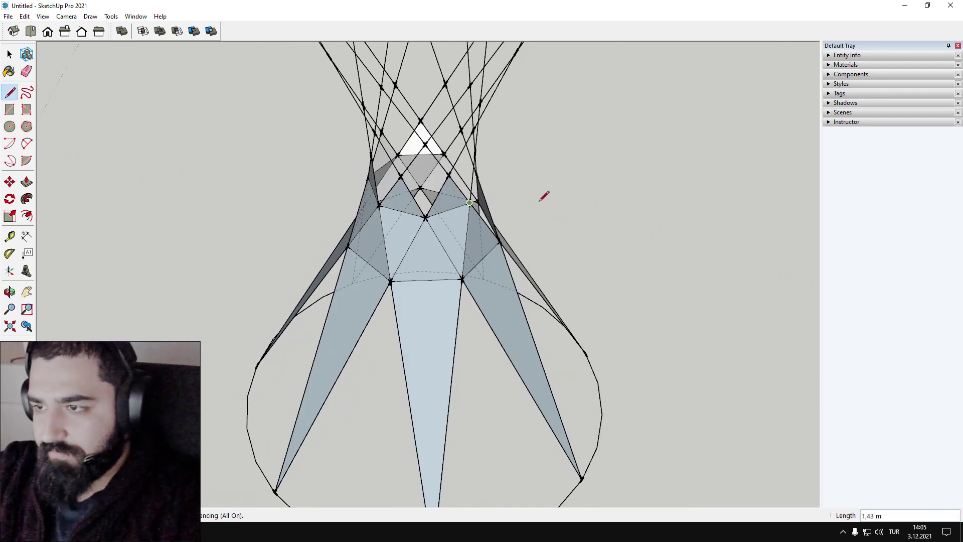
middle_drag(544, 197, 338, 211)
middle_drag(547, 202, 312, 231)
click(496, 223)
key(space)
- Examine the partly filled seven-part wireframe alongside the finished six-part model from several angles
mouse_move(495, 223)
middle_down()
mouse_move(431, 226)
mouse_move(530, 67)
middle_up()
click(430, 227)
scroll(448, 228, down, 4)
middle_drag(519, 150, 484, 121)
click(477, 79)
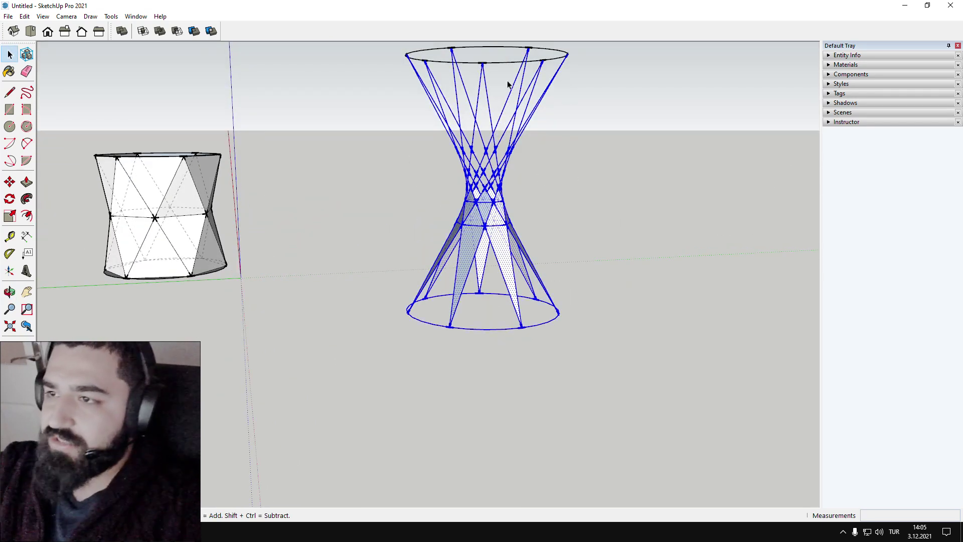
click(540, 170)
middle_drag(540, 171, 330, 237)
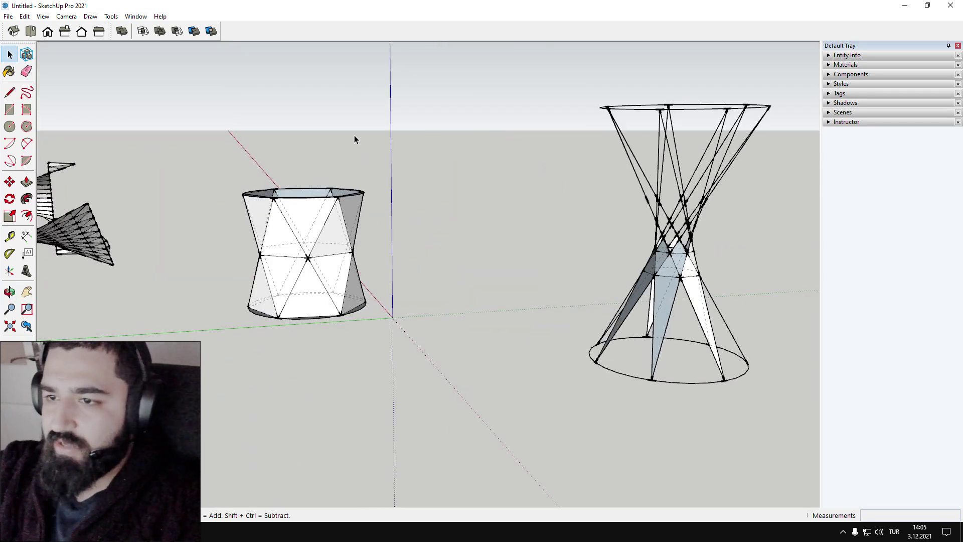
scroll(465, 201, down, 2)
middle_drag(464, 245, 421, 274)
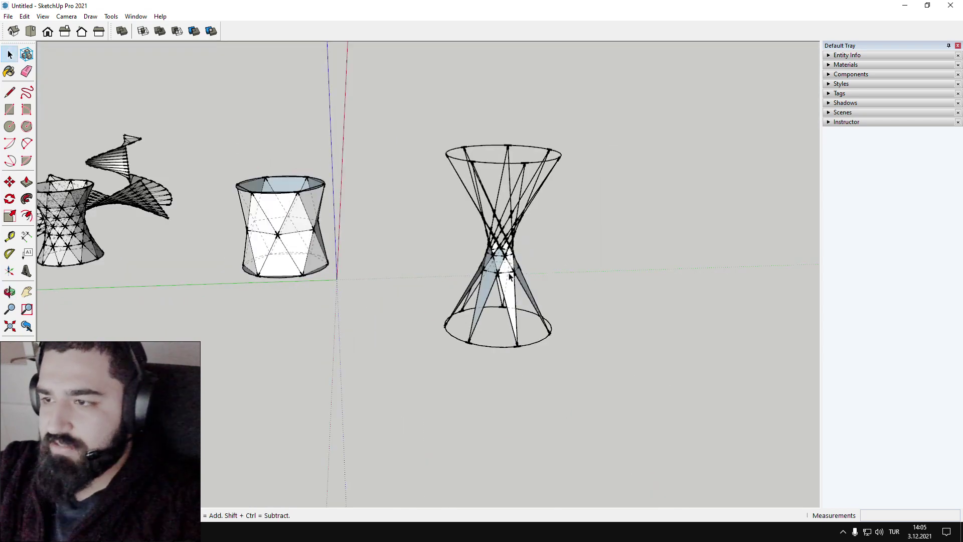
scroll(509, 273, up, 3)
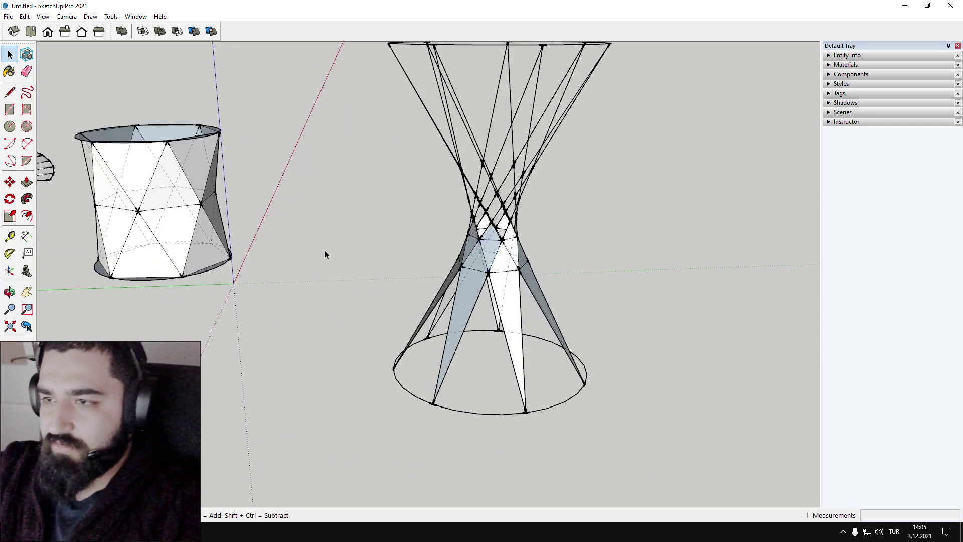
scroll(324, 254, down, 3)
middle_drag(319, 233, 305, 255)
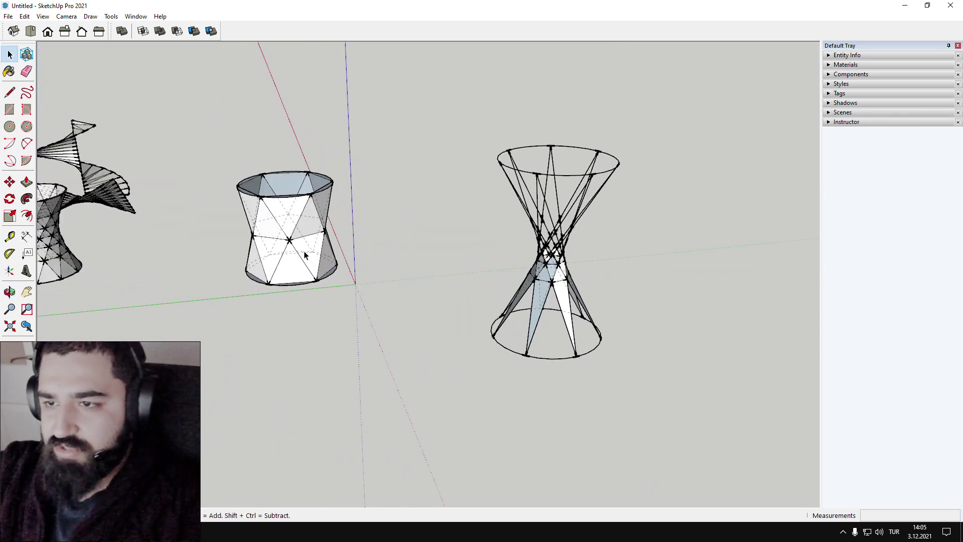
- Select all geometry of the faceted six-part model and make it a group
triple_click(304, 251)
drag(208, 124, 392, 329)
right_click(311, 247)
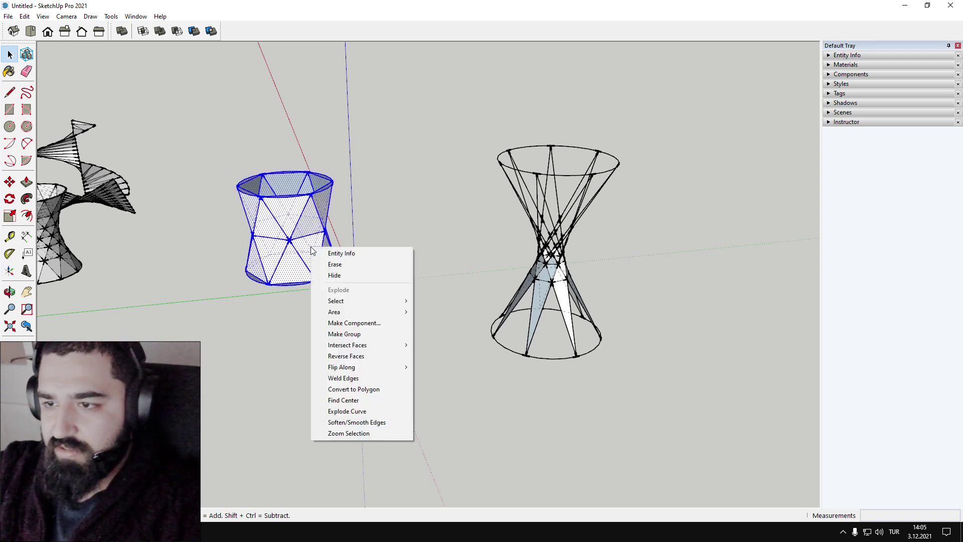
click(346, 333)
click(808, 181)
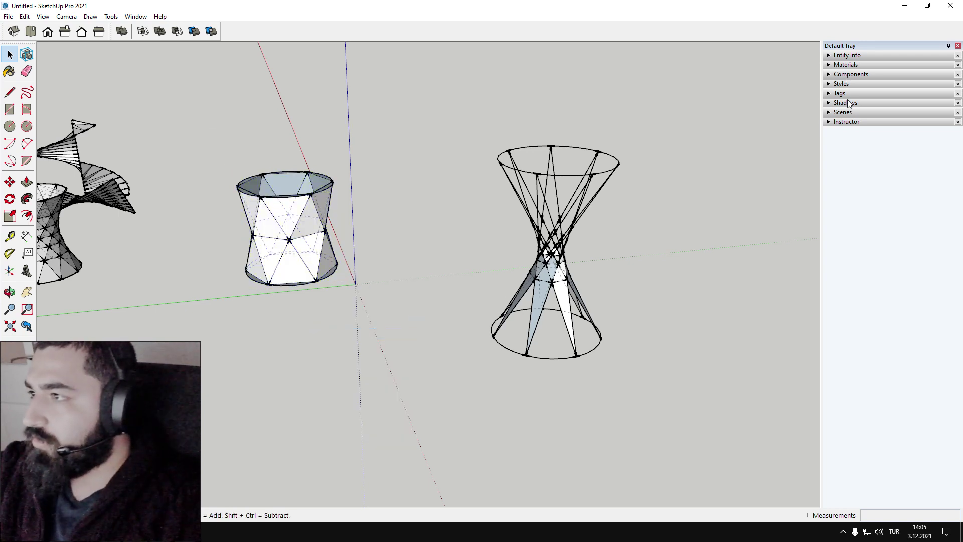
- Paint the six-part group with the light grey Color M01 from the Colors material collection
click(854, 64)
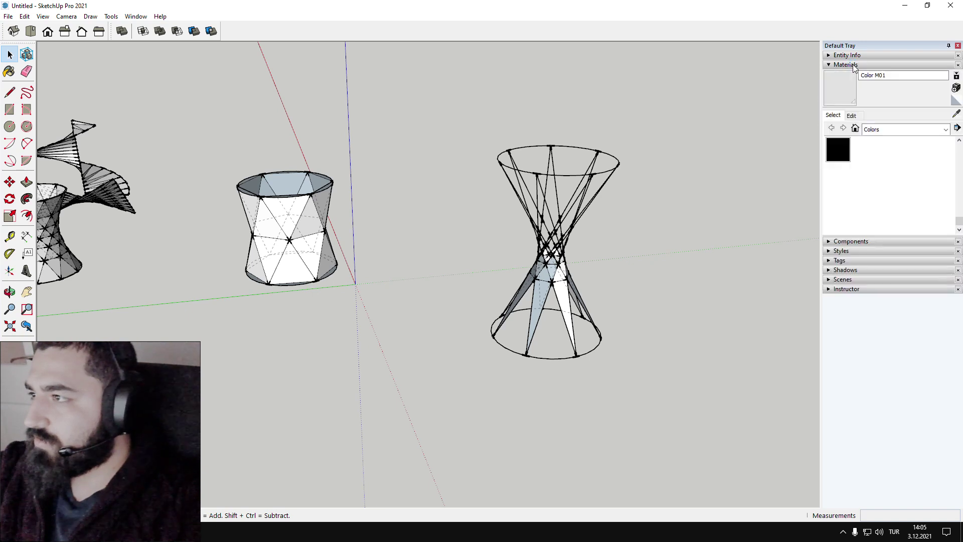
click(896, 130)
click(895, 131)
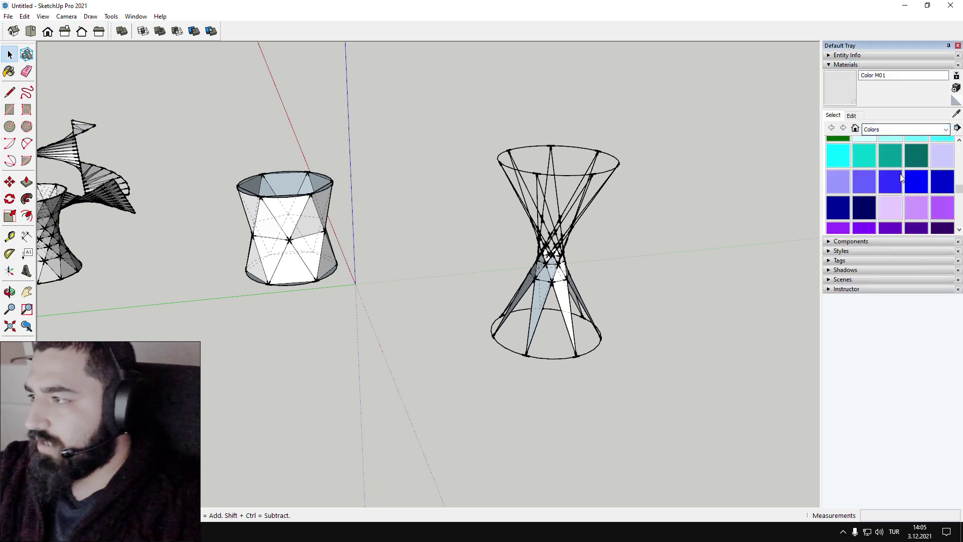
scroll(873, 186, down, 5)
click(864, 183)
click(880, 165)
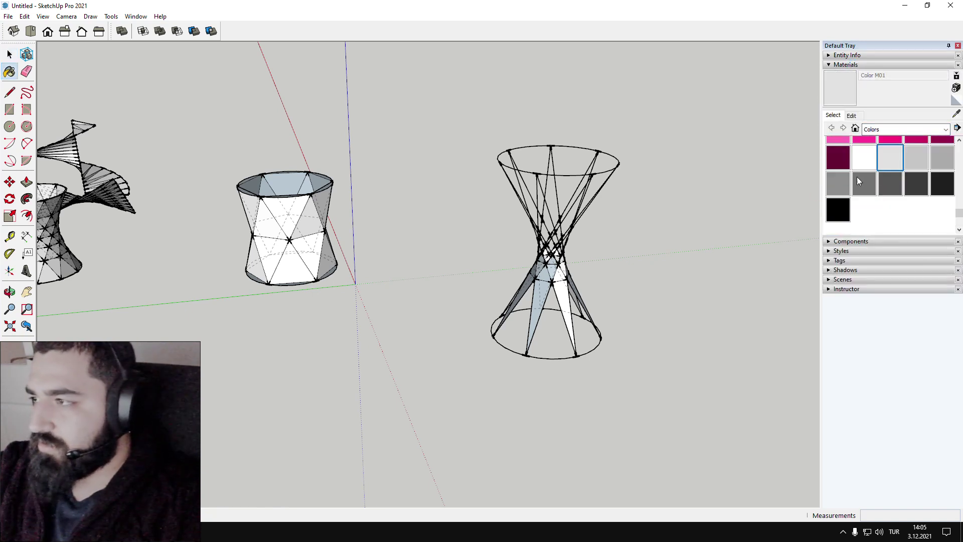
click(300, 206)
key(space)
- Select all connected geometry of the partly filled seven-part wireframe and make it a group
scroll(286, 210, up, 5)
mouse_move(446, 226)
middle_down()
mouse_move(611, 313)
mouse_move(327, 288)
middle_up()
middle_drag(532, 166, 489, 196)
shift+middle_drag(533, 142, 473, 220)
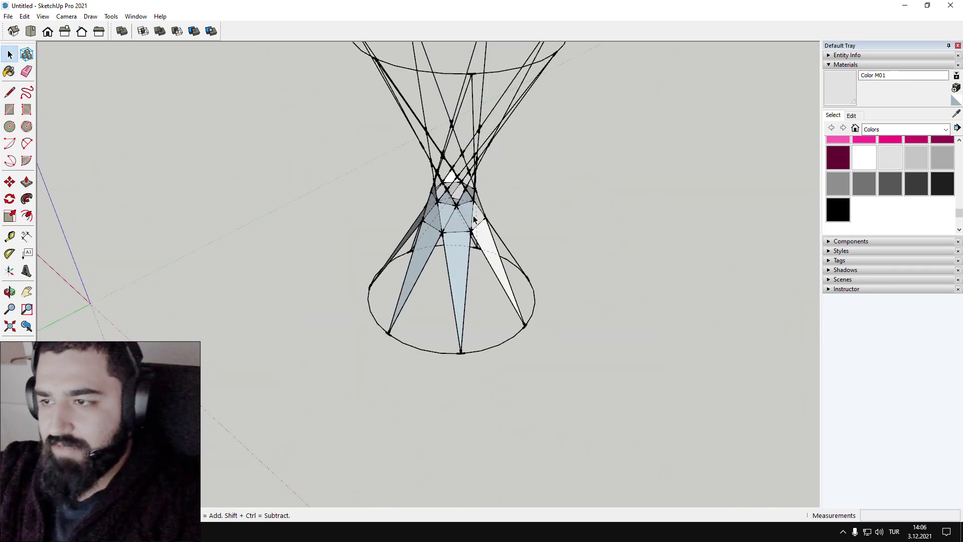
triple_click(464, 218)
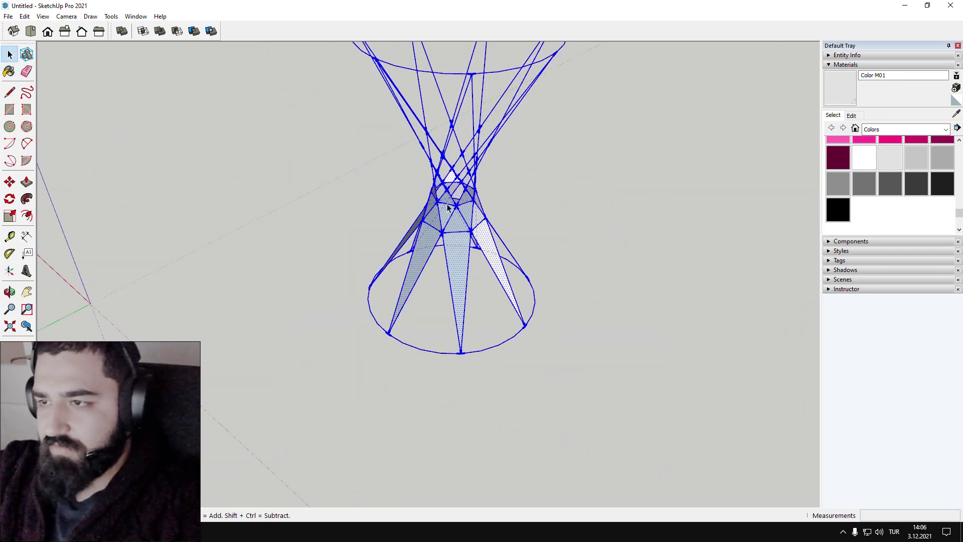
right_click(447, 210)
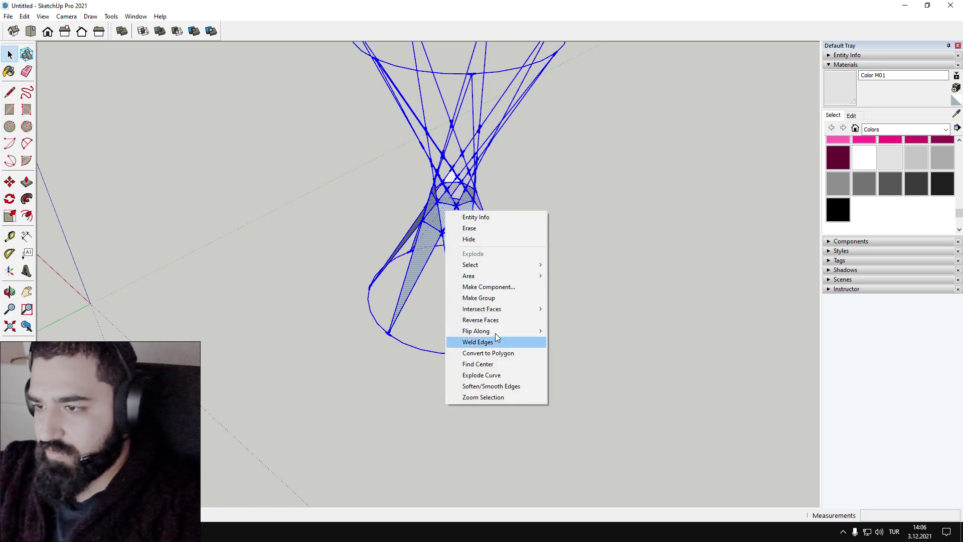
click(491, 298)
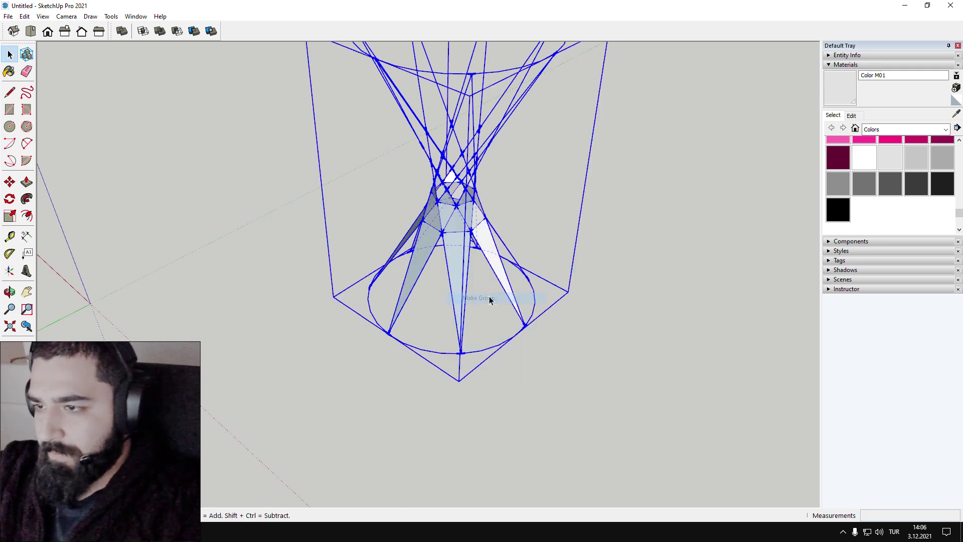
click(597, 311)
- Paint the seven-part group with the light grey Color M01
click(893, 164)
click(463, 222)
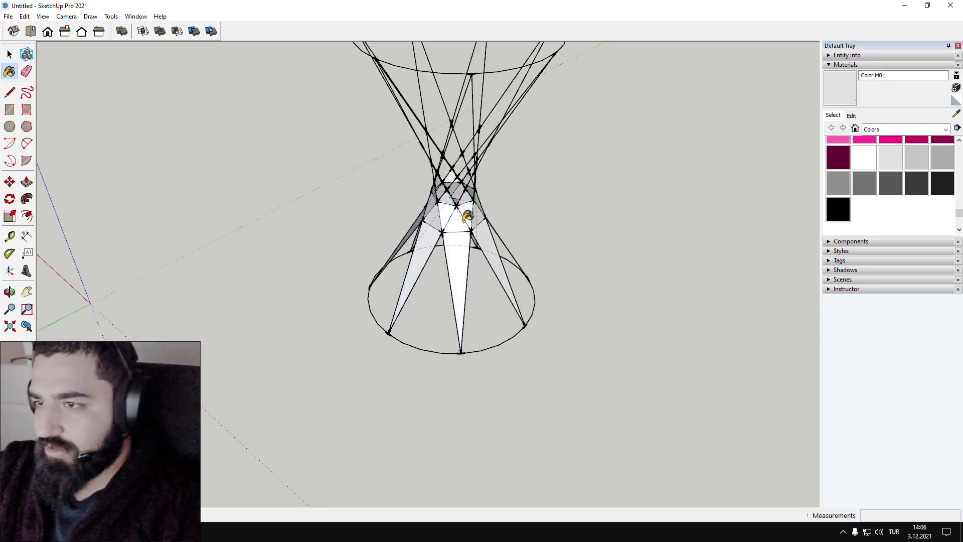
key(space)
- Copy the fully faceted hyperboloid and place the copy beside the seven-part wireframe
mouse_move(558, 217)
middle_down()
mouse_move(281, 154)
mouse_move(365, 189)
mouse_move(340, 295)
mouse_move(495, 261)
mouse_move(400, 290)
middle_up()
scroll(400, 290, down, 10)
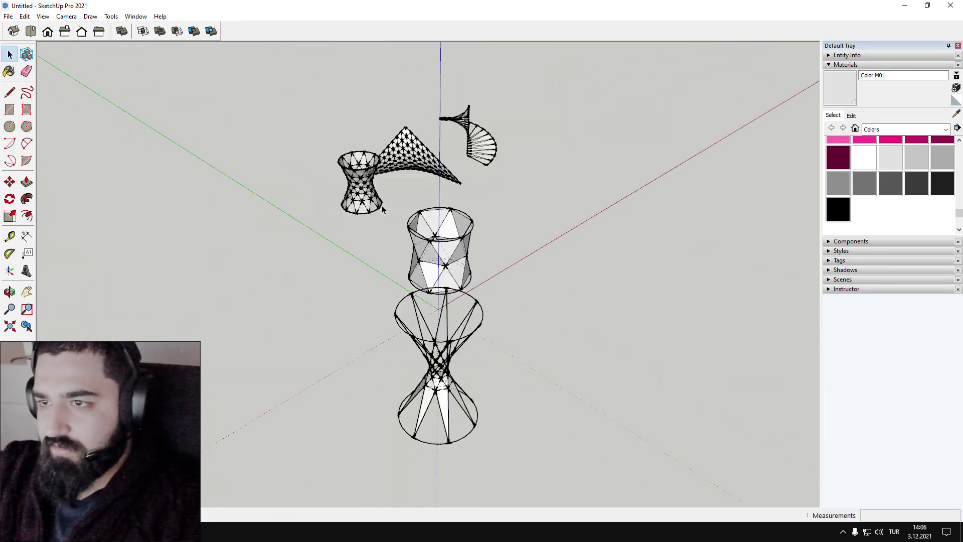
click(353, 191)
click(340, 237)
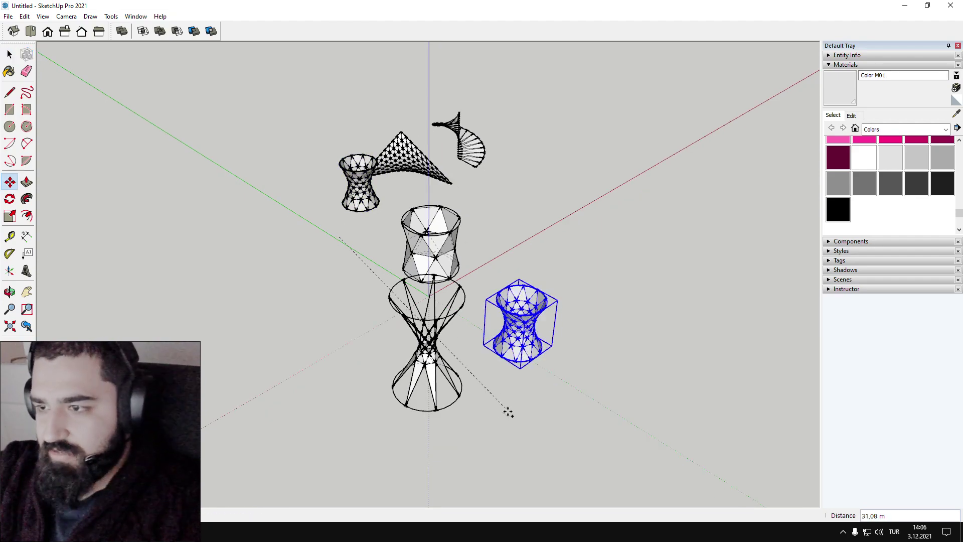
click(490, 410)
key(space)
click(508, 388)
- Examine the copied hyperboloid's rows of triangular facets and compare it with the surrounding models
scroll(508, 381, up, 6)
middle_drag(464, 289, 319, 223)
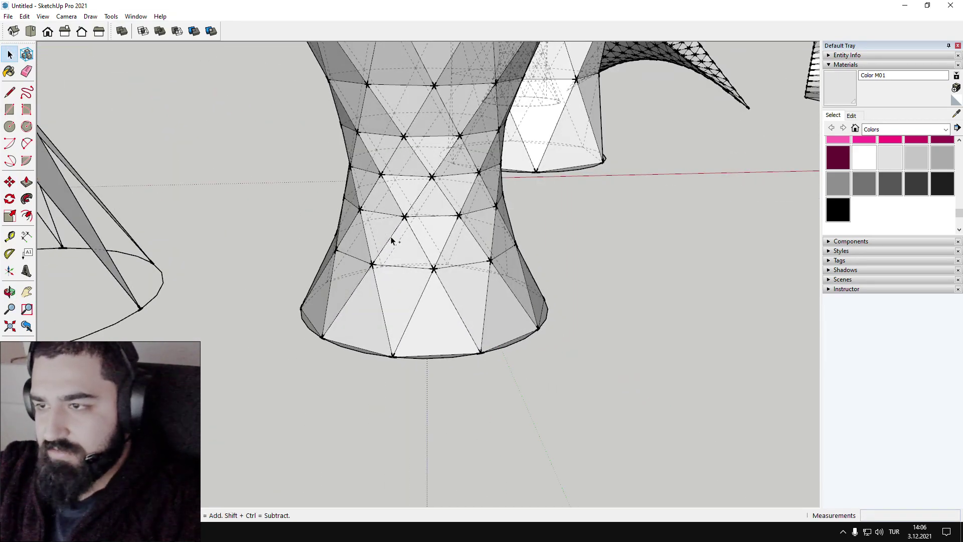
middle_drag(393, 241, 393, 256)
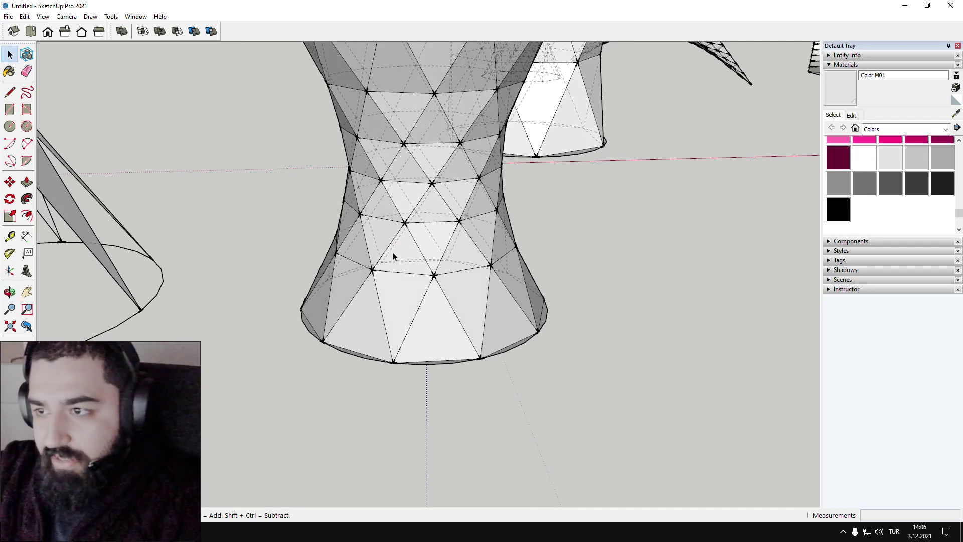
scroll(561, 316, down, 6)
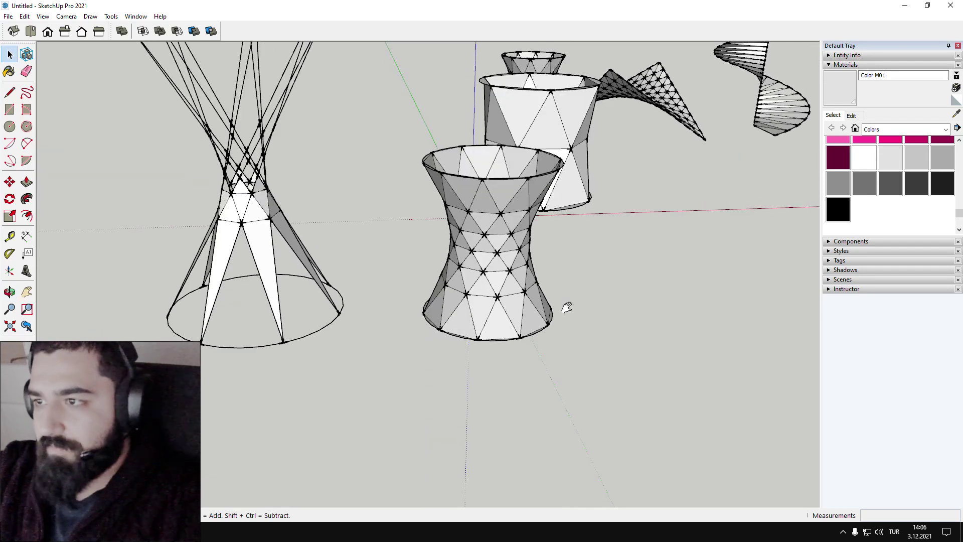
middle_drag(563, 308, 361, 346)
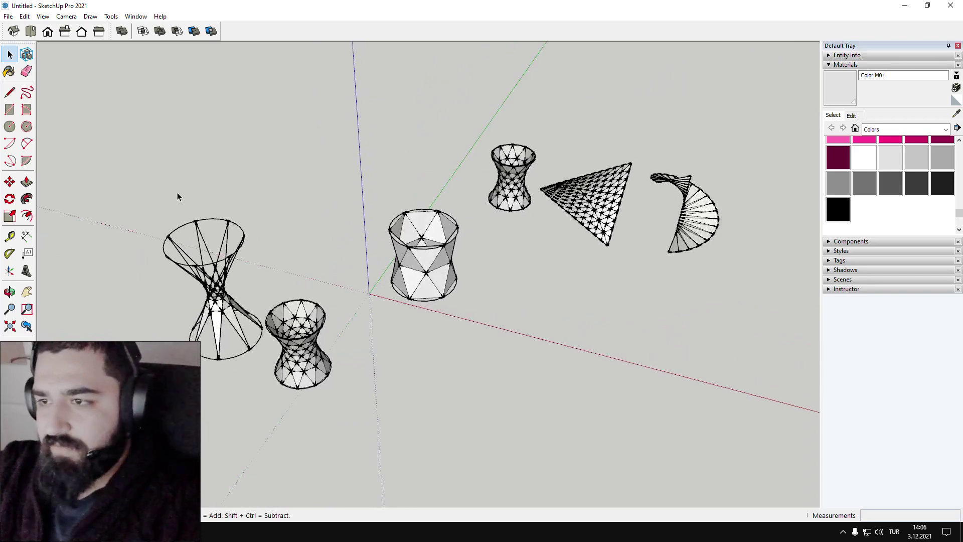
- Move the wireframe, small hyperboloid copy and wide drum together behind the origin, and delete the remaining small hyperboloid beside the saddle surface
drag(173, 183, 490, 437)
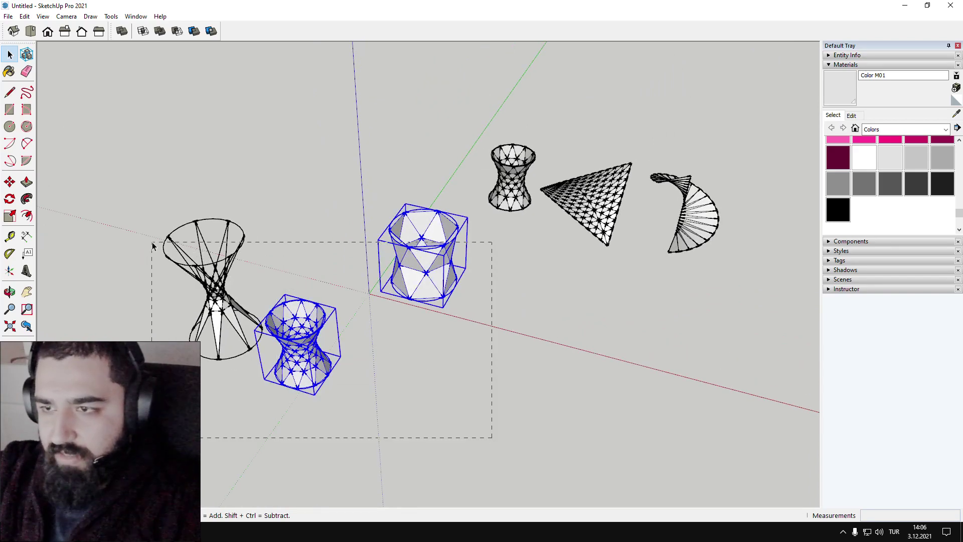
drag(152, 243, 152, 243)
key(m)
click(501, 423)
click(365, 260)
key(space)
click(422, 215)
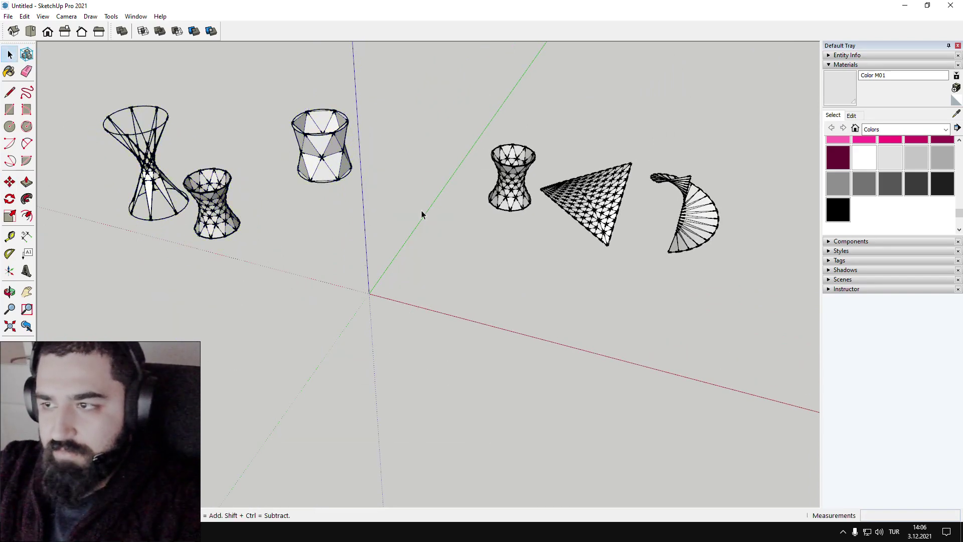
click(516, 196)
key(Delete)
- Move the triangulated saddle surface about 17.80 m to a spot beside the origin
click(572, 218)
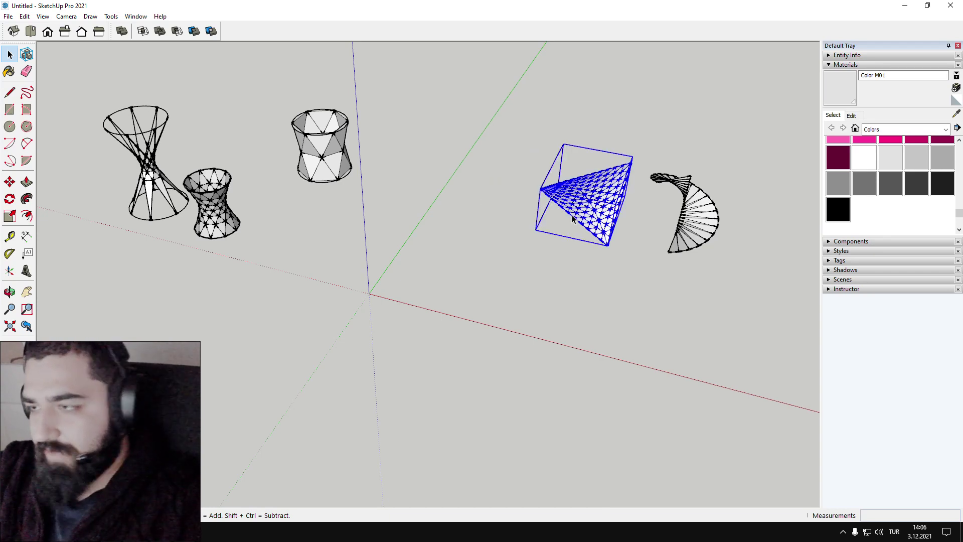
key(m)
key(ctrl)
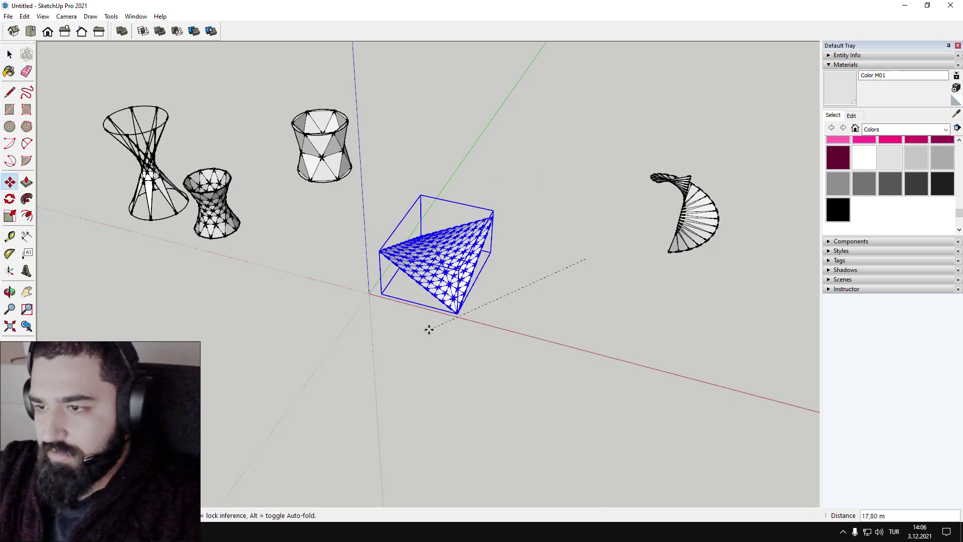
click(428, 330)
key(space)
- Draw a straight line about 11 m long parallel to the red axis, in the open space beside the saddle surface
scroll(486, 258, up, 5)
click(488, 258)
middle_drag(365, 290, 361, 238)
scroll(407, 253, down, 4)
shift+middle_drag(423, 260, 318, 241)
key(l)
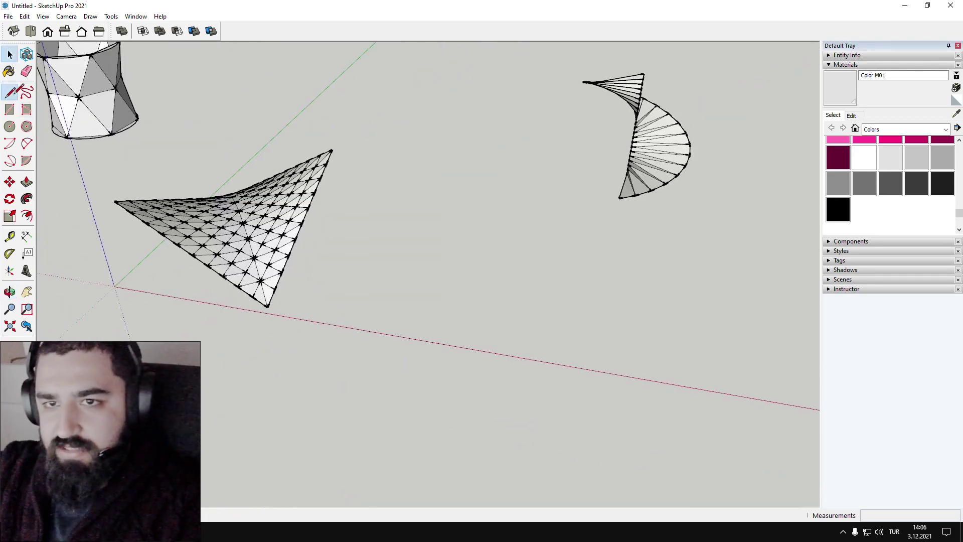
click(351, 313)
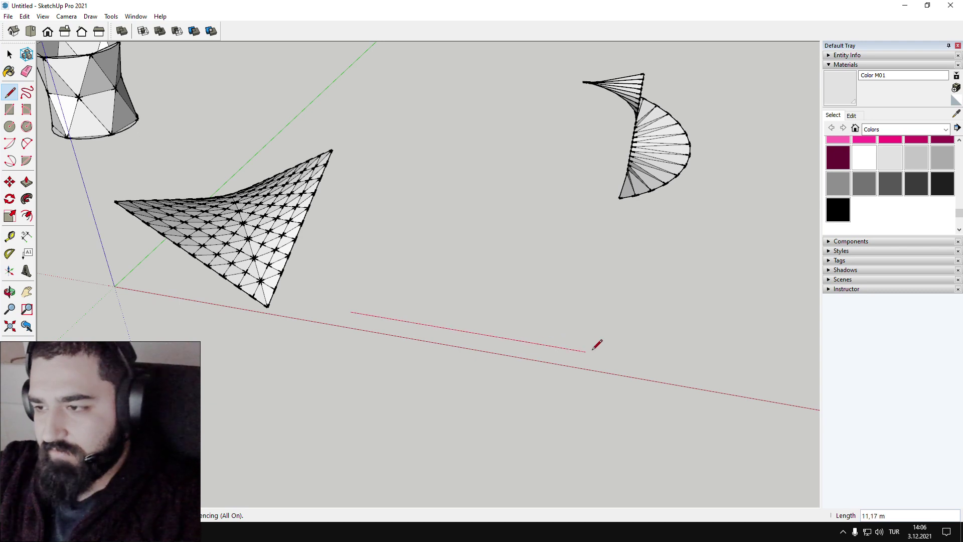
click(590, 352)
key(space)
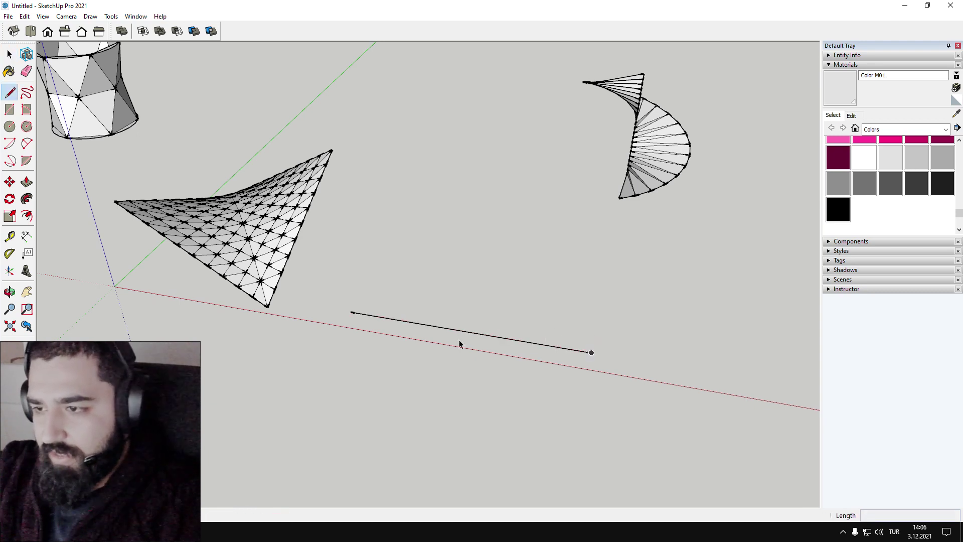
- Copy the new line about 8.15 m along the green axis to make a parallel second line
drag(458, 345, 434, 319)
key(m)
click(430, 342)
key(ctrl)
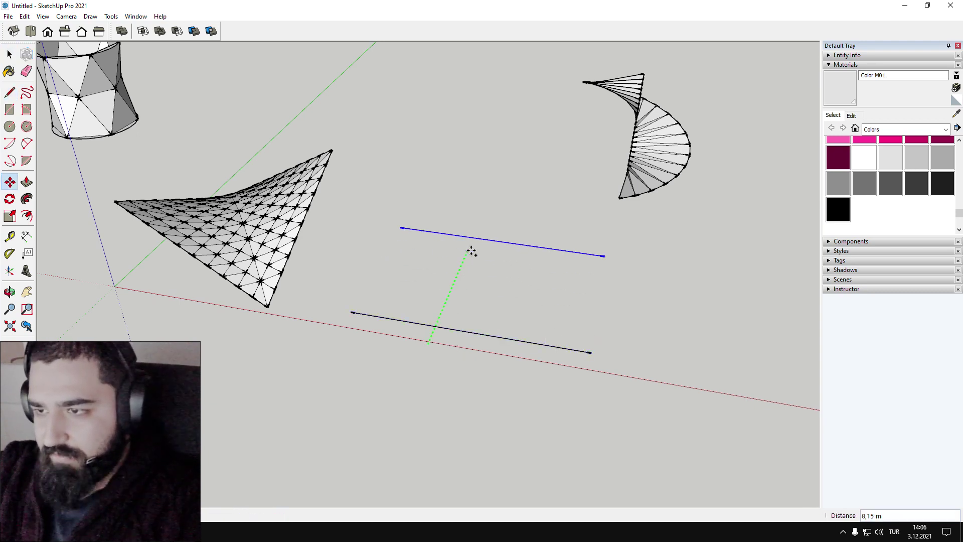
click(472, 249)
key(space)
click(505, 267)
- Raise the far end of the front line straight up along the blue axis so that the line slants
scroll(505, 267, up, 1)
scroll(512, 272, up, 2)
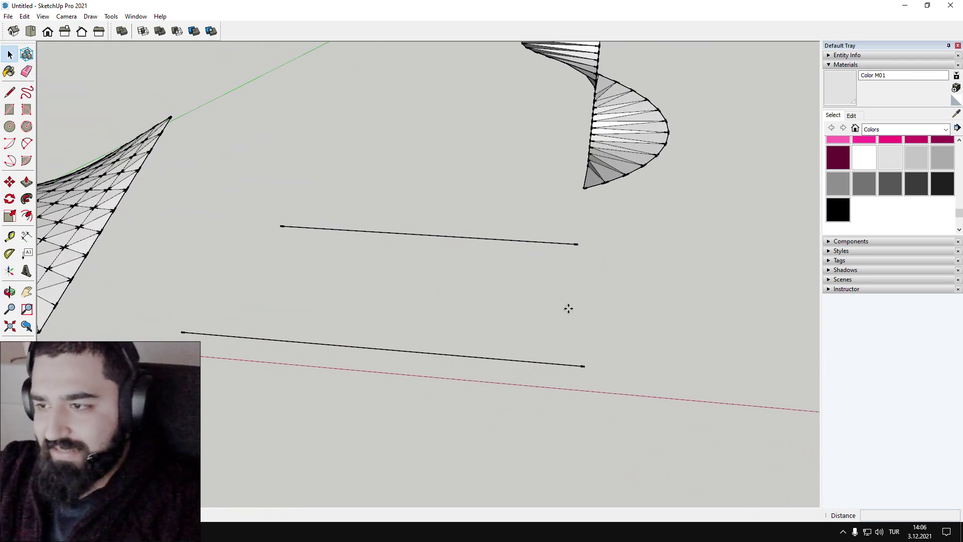
scroll(568, 309, down, 1)
shift+middle_drag(548, 325, 478, 322)
click(512, 357)
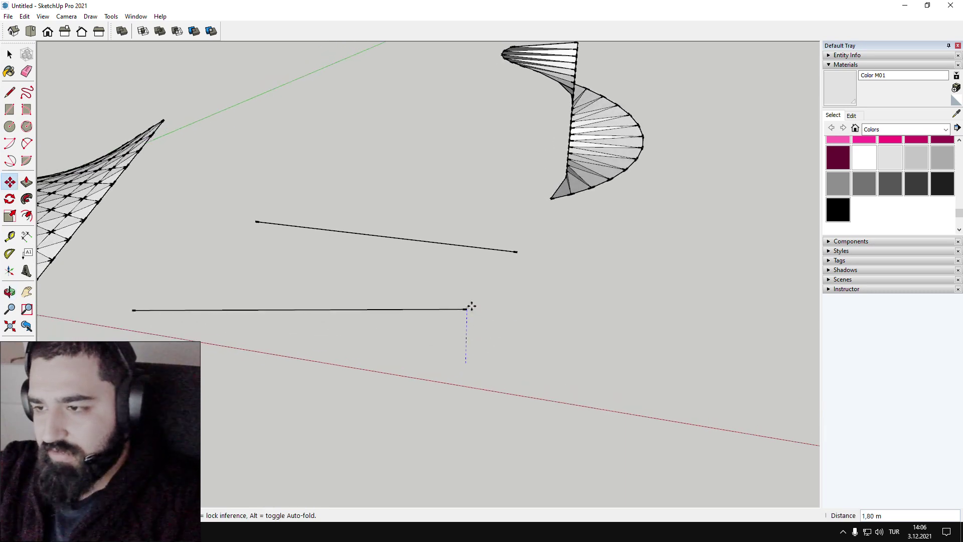
click(469, 169)
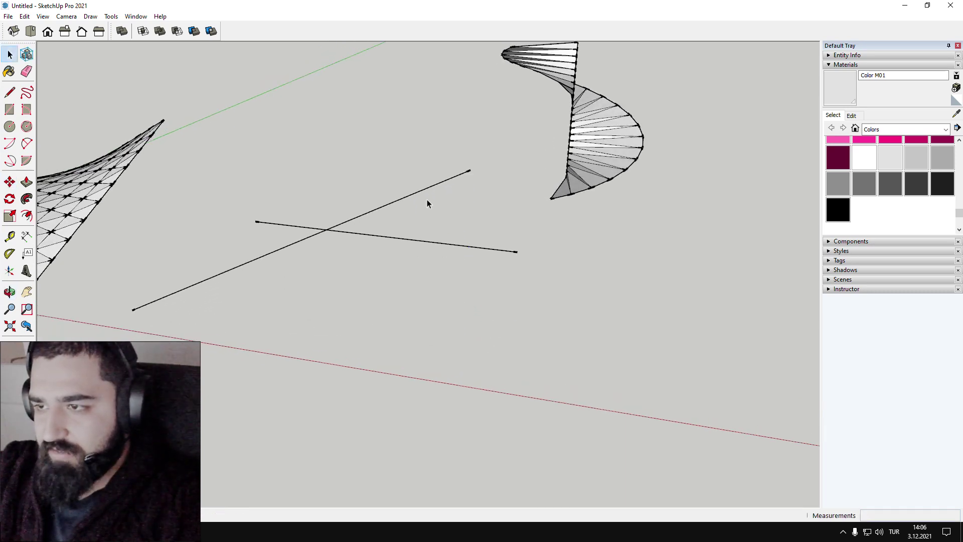
- Raise the opposite end of the rear line about 5.56 m along the blue axis so that it slants the other way
middle_drag(428, 204, 413, 247)
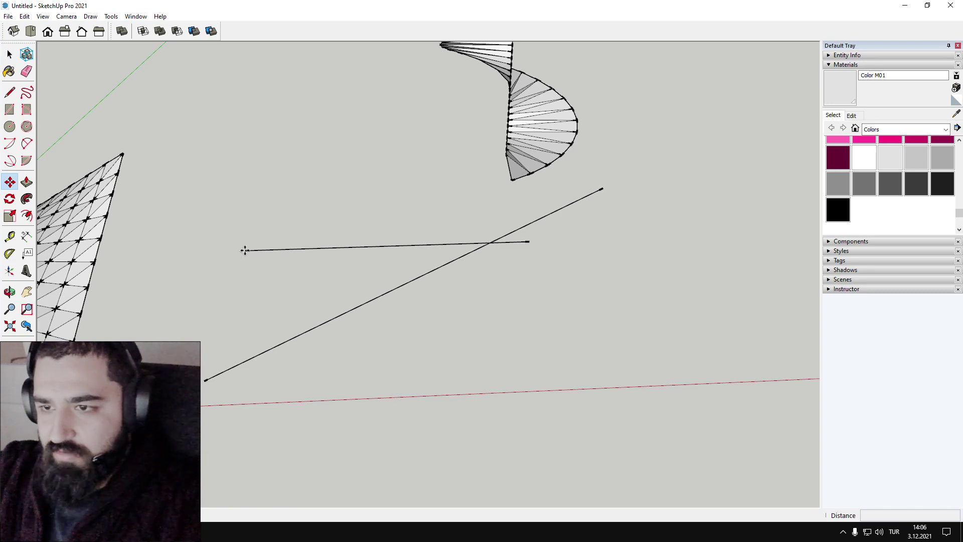
click(246, 250)
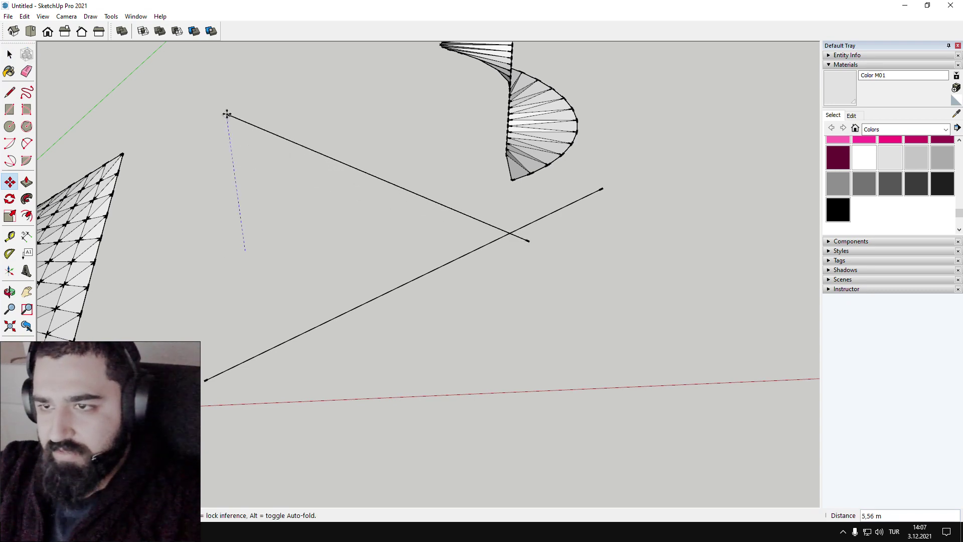
click(227, 113)
key(space)
mouse_move(351, 239)
middle_down()
mouse_move(342, 221)
mouse_move(211, 141)
mouse_move(116, 172)
mouse_move(482, 221)
mouse_move(596, 292)
mouse_move(453, 299)
mouse_move(327, 286)
mouse_move(347, 251)
middle_up()
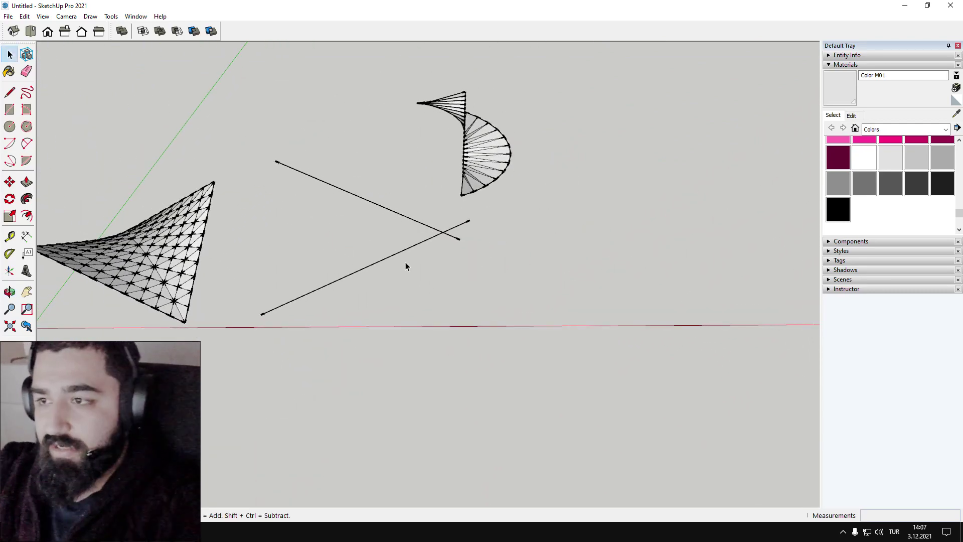
- Divide both slanted lines into 7 equal segments each
middle_drag(406, 266, 378, 294)
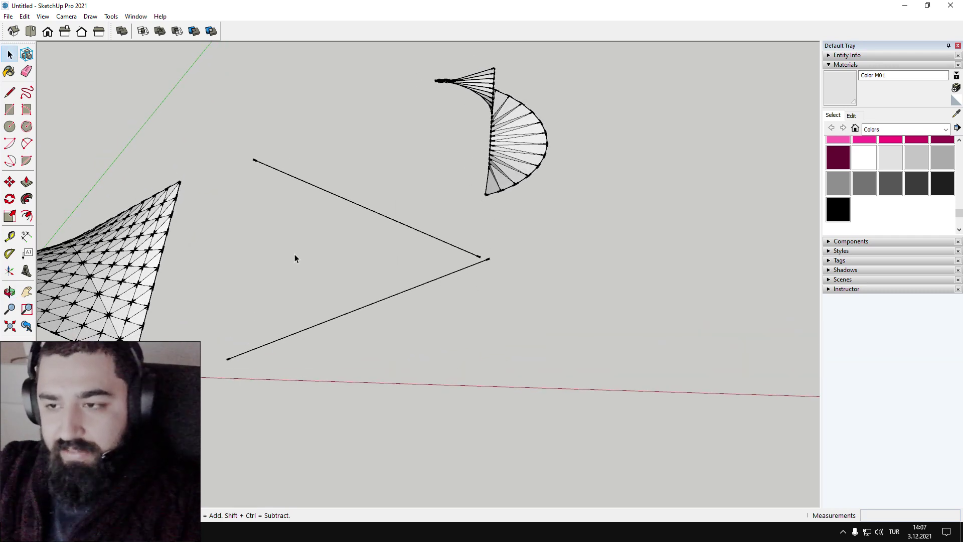
right_click(358, 311)
click(355, 314)
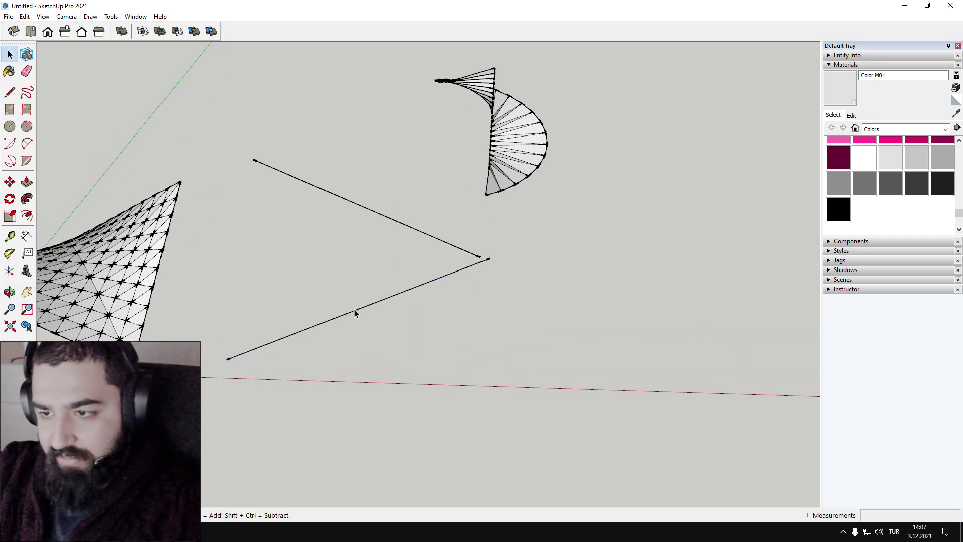
right_click(356, 312)
click(382, 375)
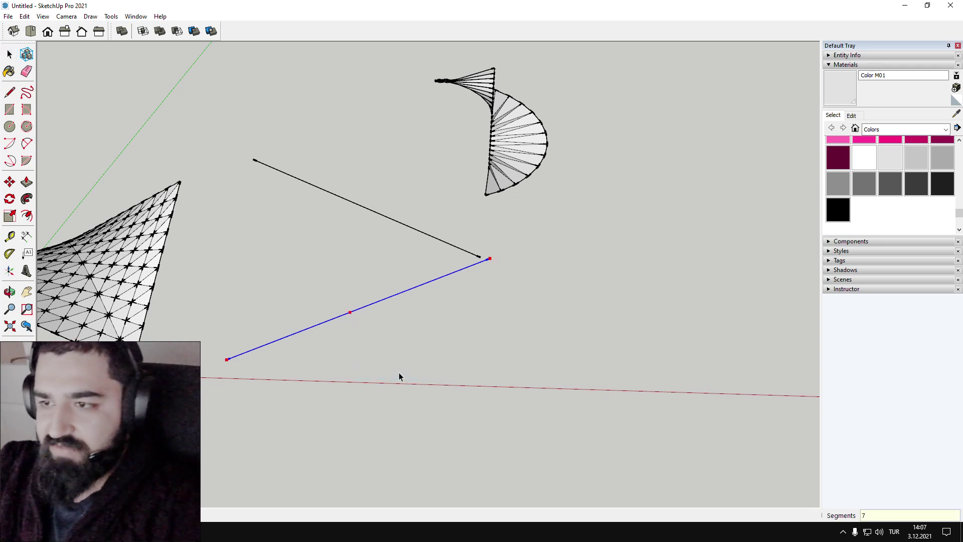
key(Return)
right_click(341, 201)
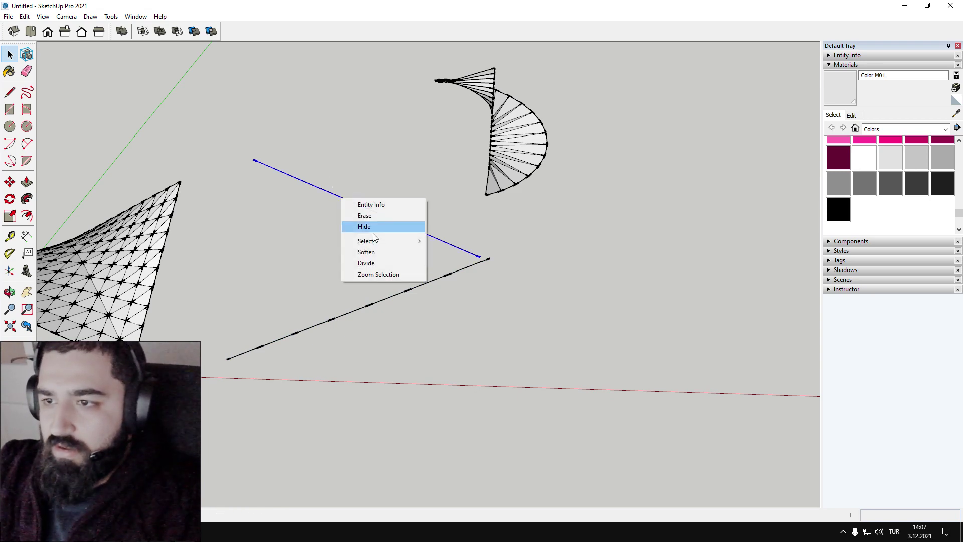
click(366, 263)
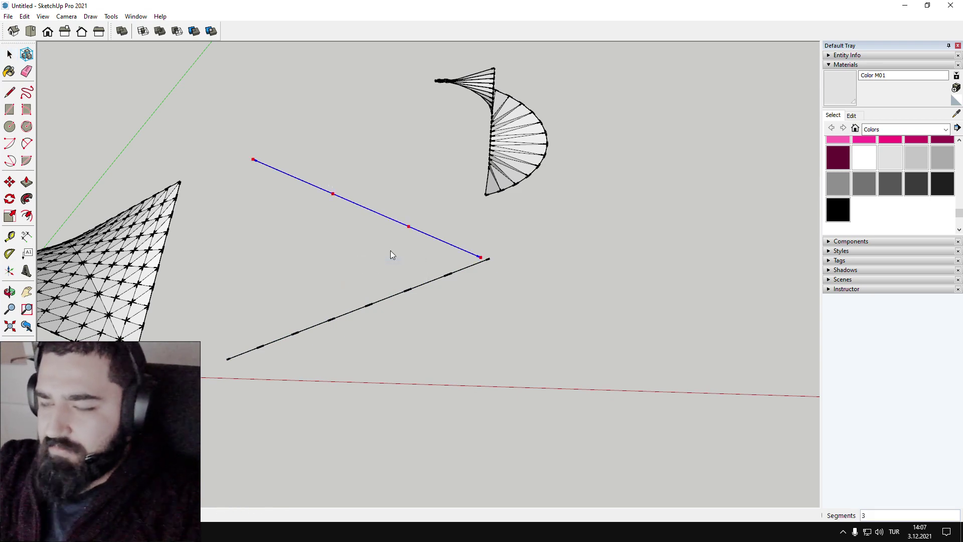
text(7)
key(Return)
middle_drag(382, 282, 328, 298)
key(l)
scroll(243, 264, up, 3)
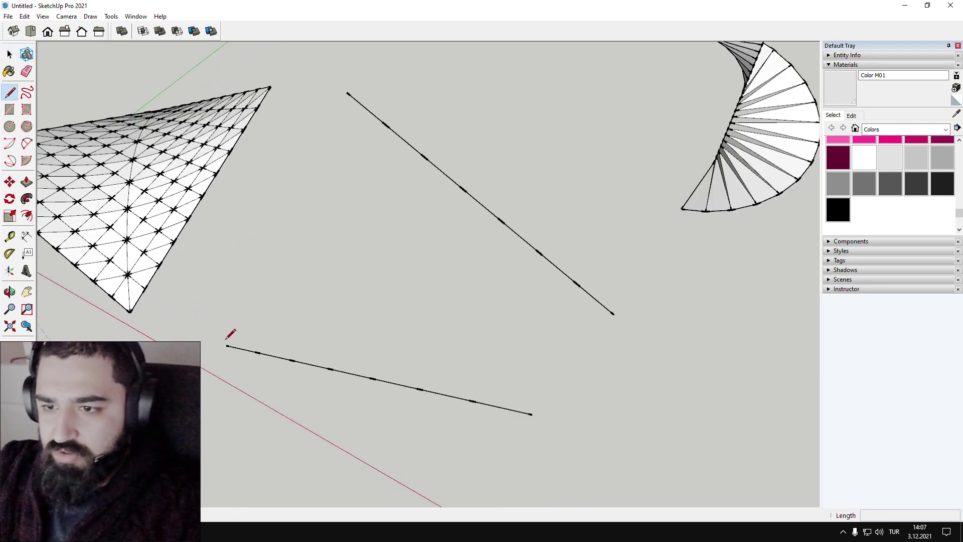
click(226, 345)
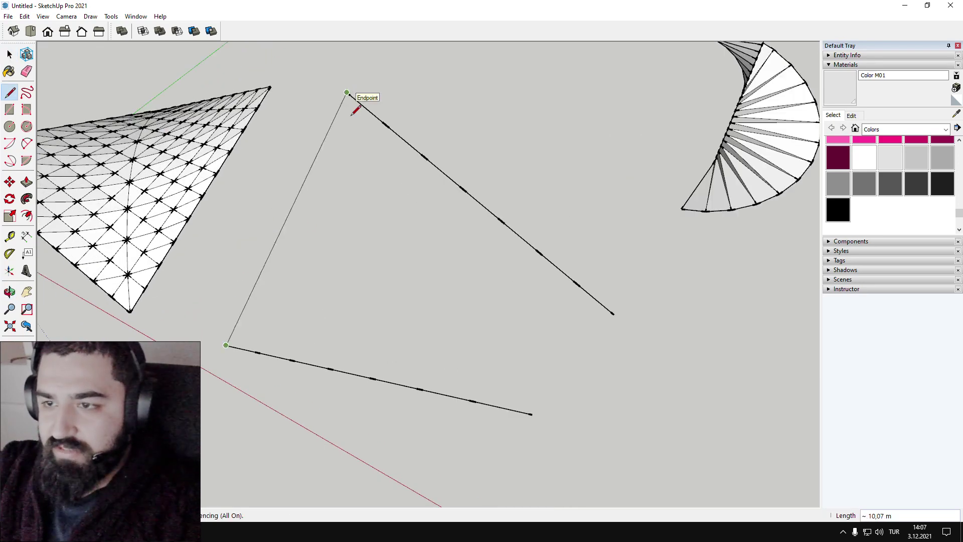
key(space)
- Connect the ends of the two divided lines nearest the saddle surface with a straight edge
scroll(351, 215, down, 2)
middle_drag(387, 193, 443, 239)
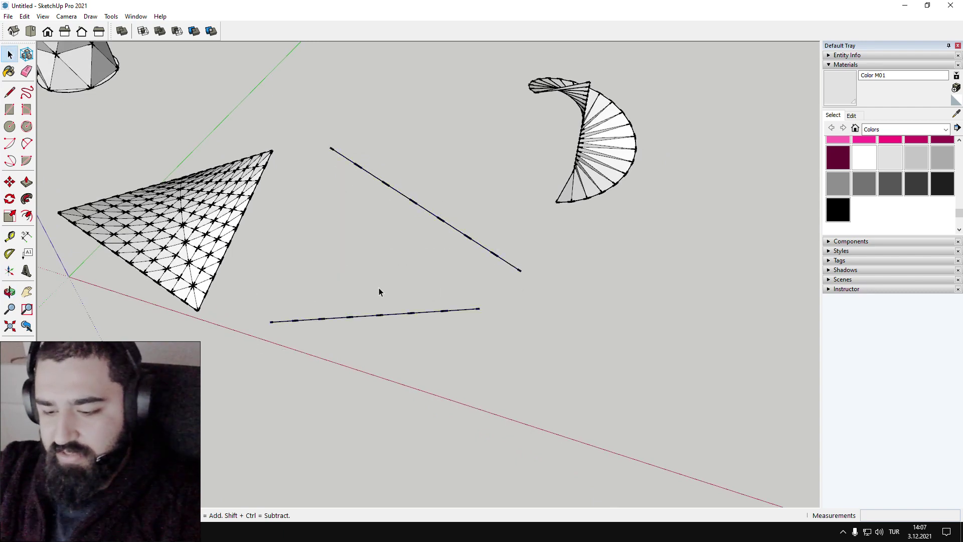
key(l)
click(270, 322)
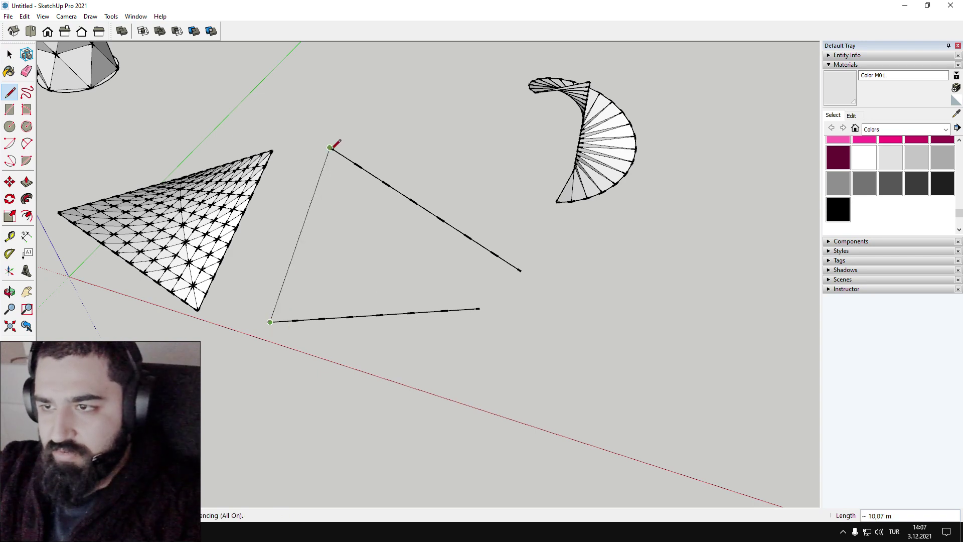
click(330, 148)
key(space)
- Connect the remaining matching division points of the two slanted lines with straight lines, closing the far ends as well
key(l)
click(358, 165)
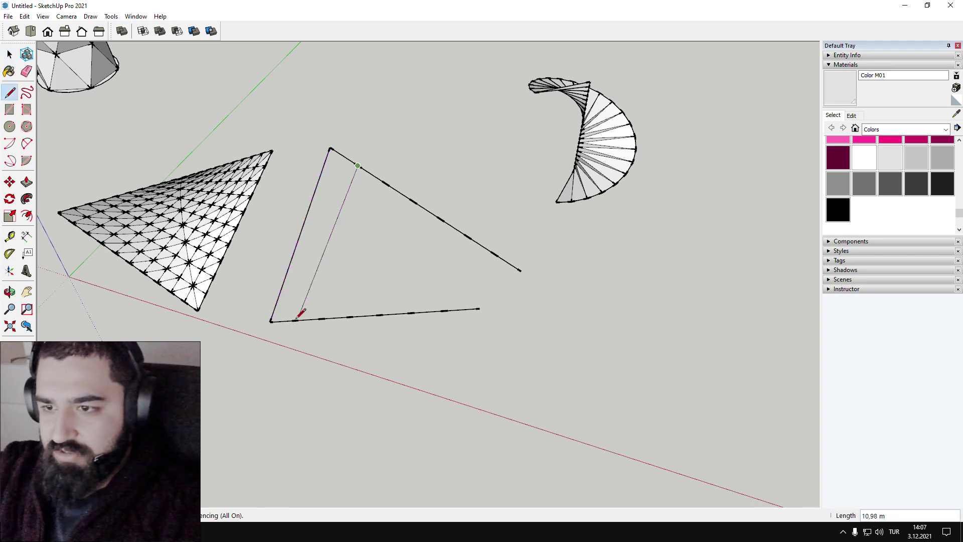
click(295, 320)
click(322, 318)
click(386, 183)
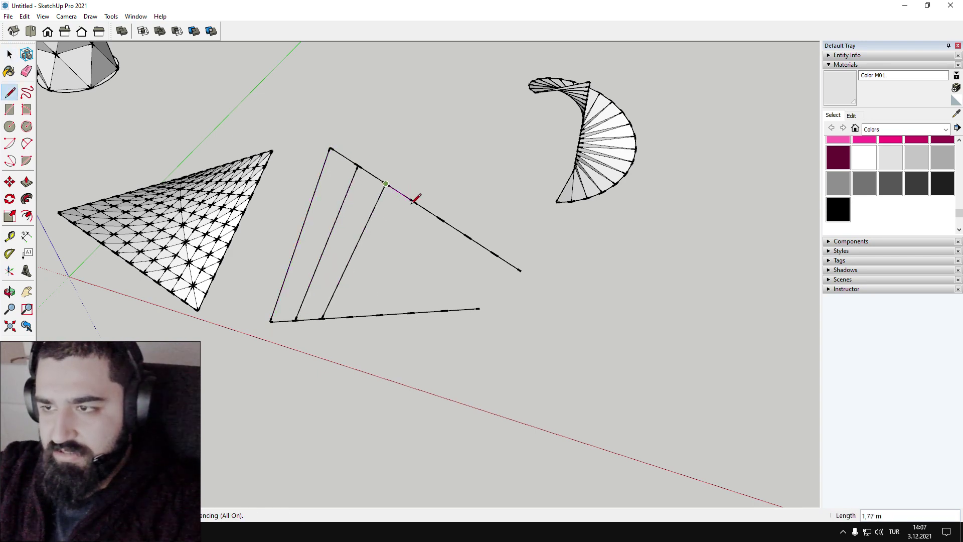
click(413, 202)
click(350, 317)
click(379, 315)
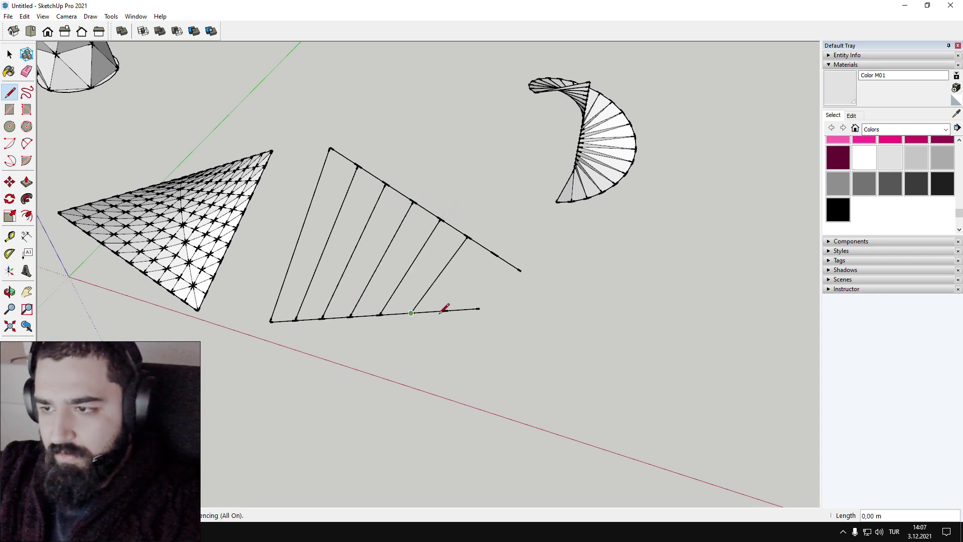
click(495, 254)
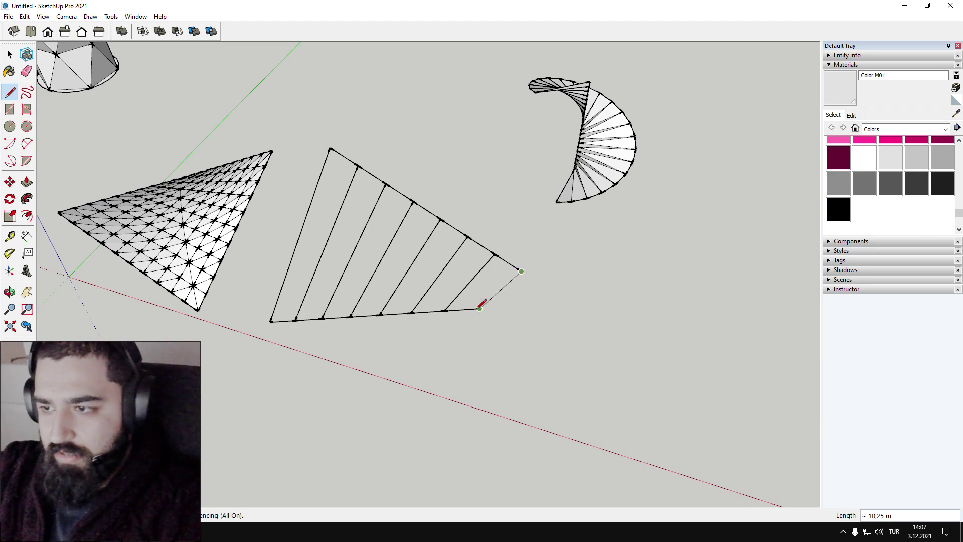
click(480, 309)
- Divide the two outer connecting edges of the new frame into 7 equal segments each
middle_drag(533, 355, 426, 383)
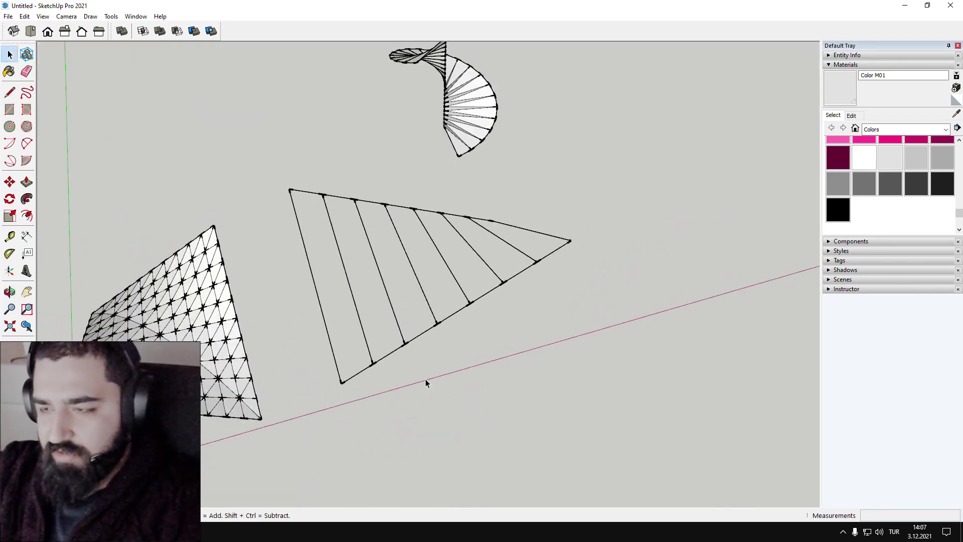
right_click(311, 263)
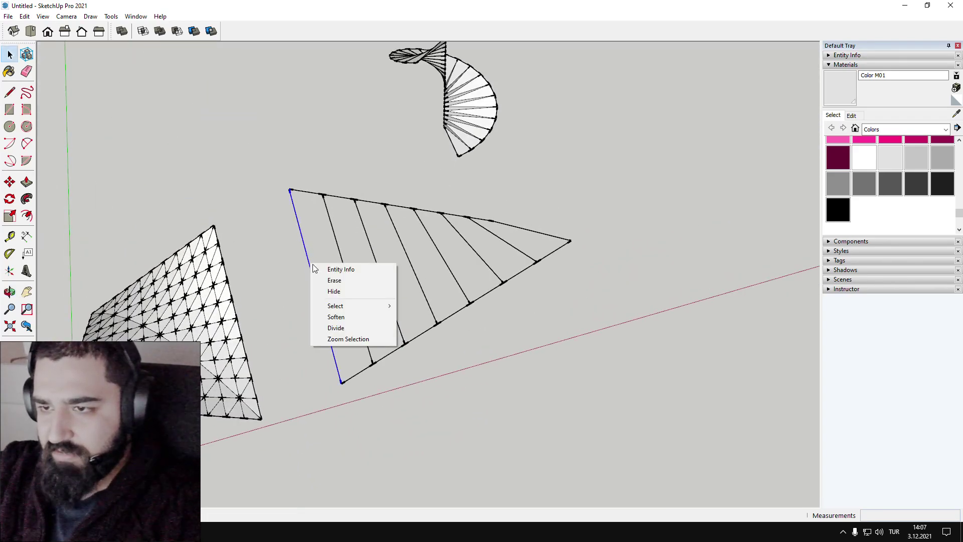
click(336, 328)
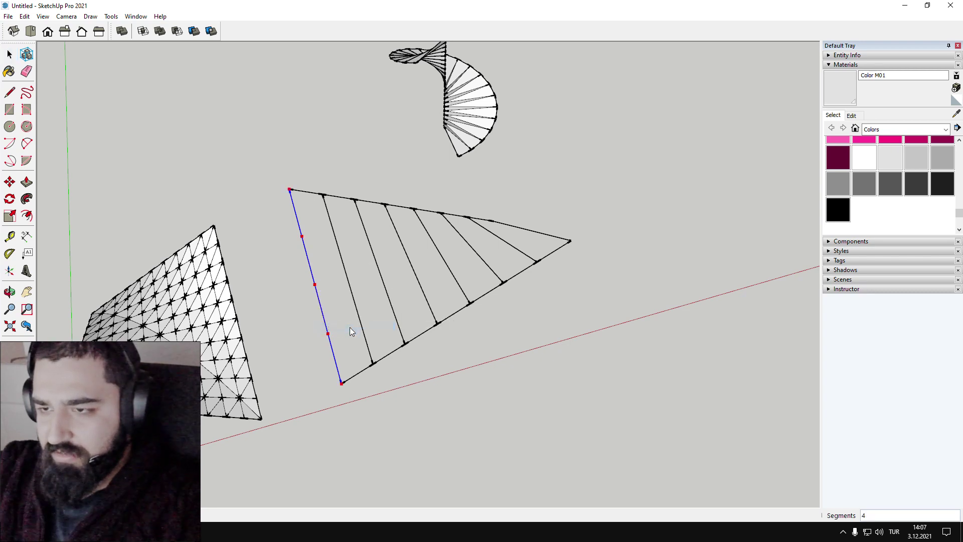
text(7)
key(Return)
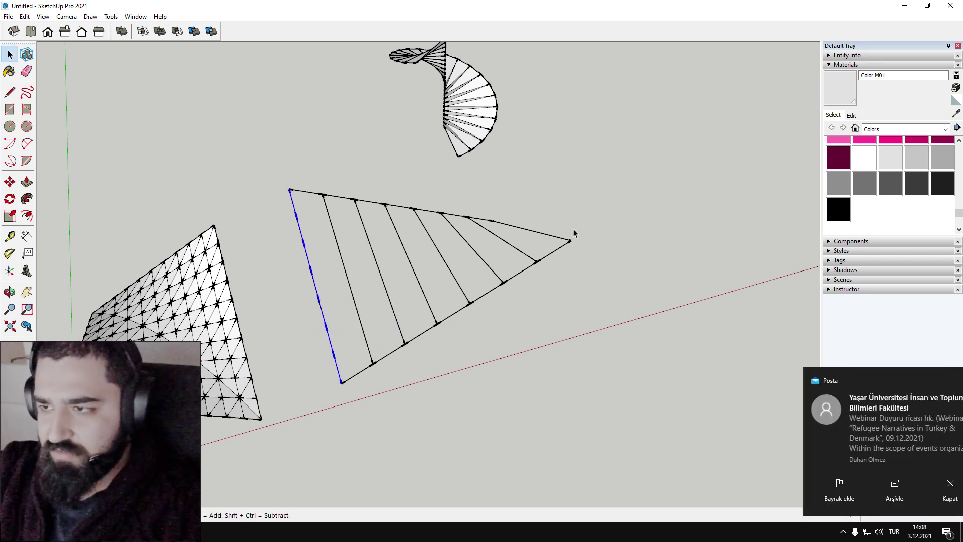
click(541, 234)
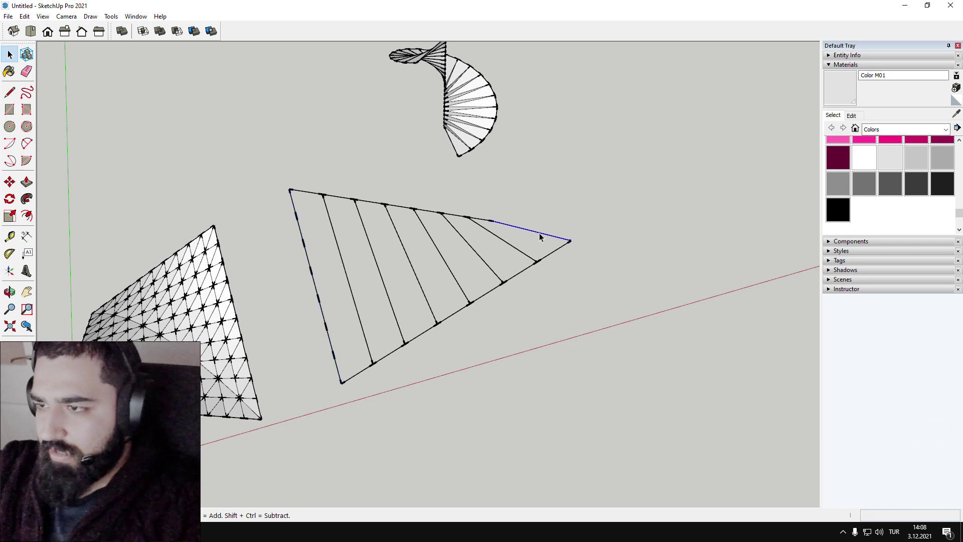
right_click(540, 233)
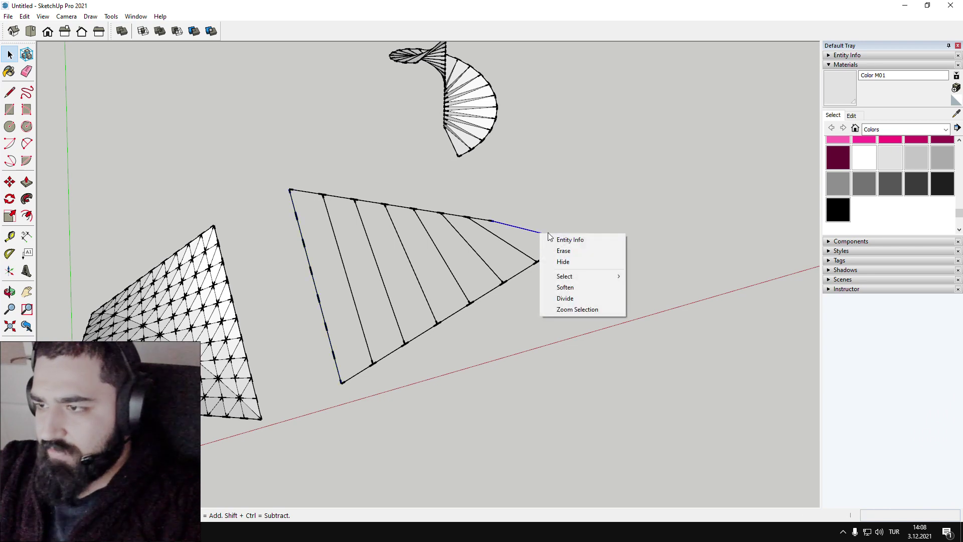
click(567, 298)
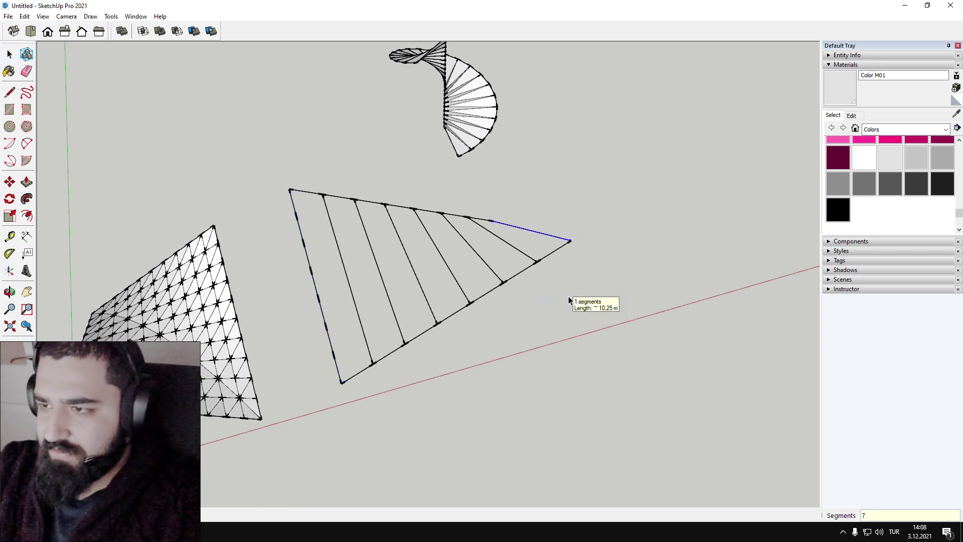
key(Return)
- Connect the first pair of matching division points on the two outer edges with a straight cross line
middle_drag(583, 280, 570, 377)
key(l)
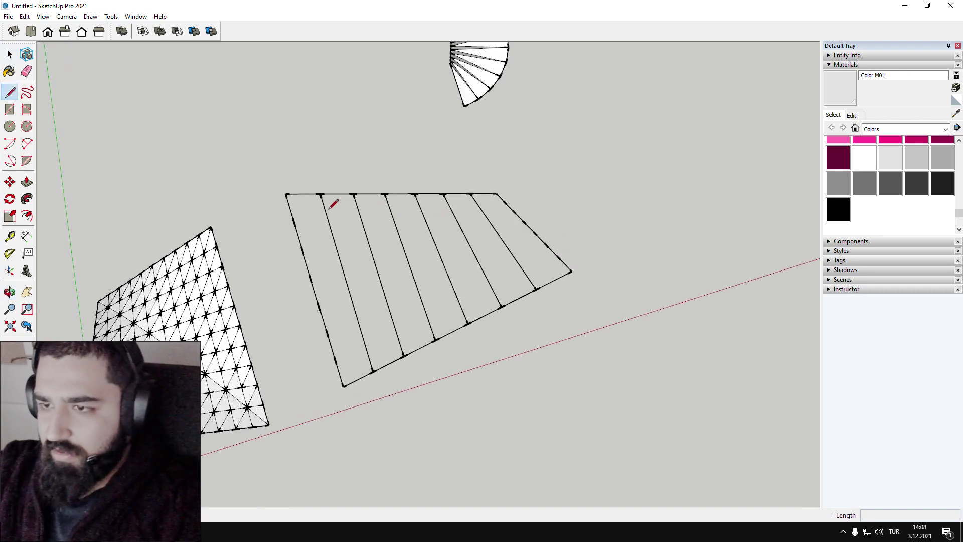
scroll(329, 207, up, 2)
click(286, 226)
click(541, 201)
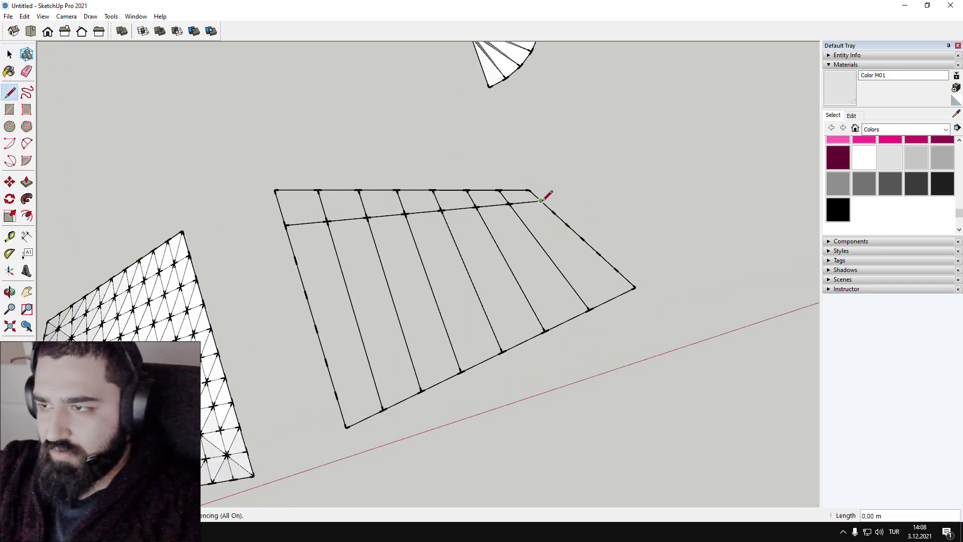
key(space)
scroll(398, 217, up, 2)
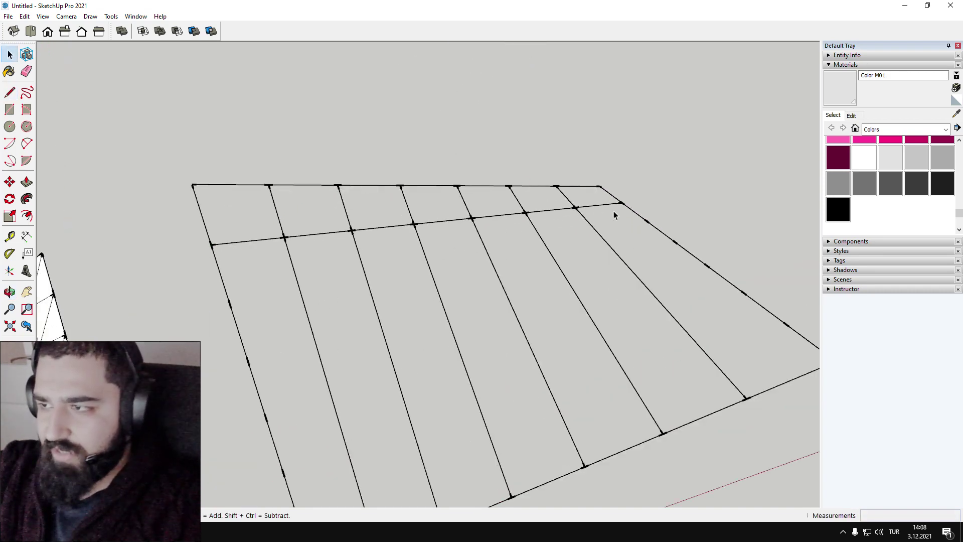
scroll(339, 237, up, 3)
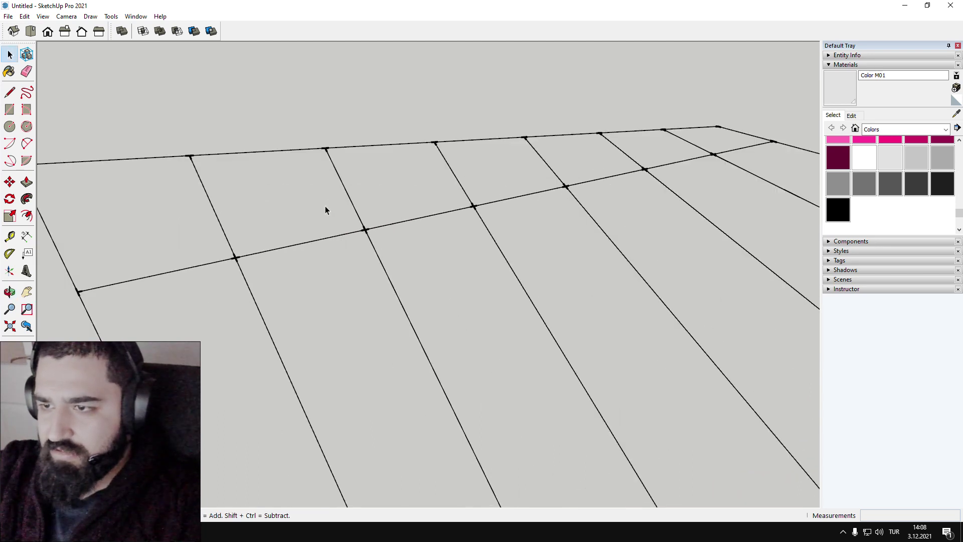
drag(326, 210, 431, 270)
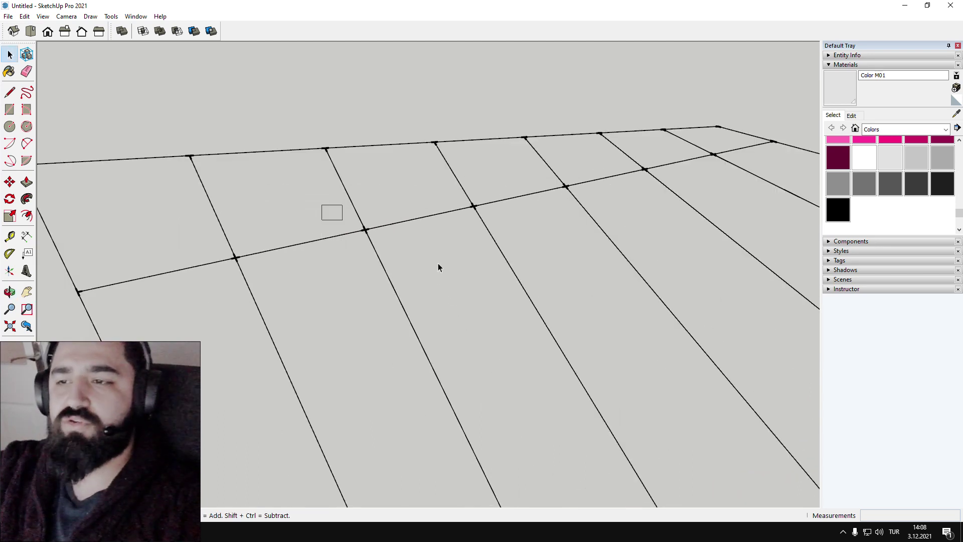
drag(324, 203, 424, 274)
drag(320, 210, 406, 267)
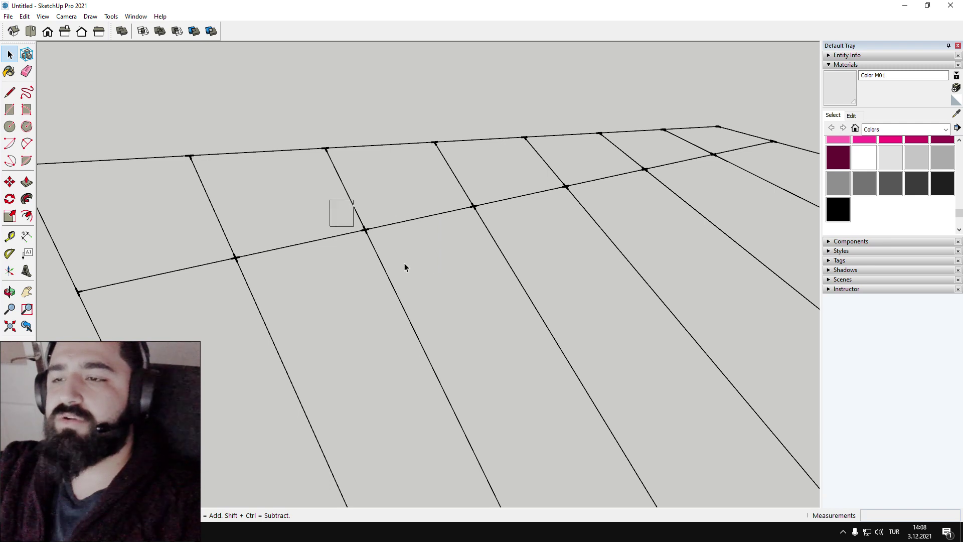
- Connect the second, third and fourth pairs of matching division points on the two outer edges with straight cross lines
key(l)
scroll(446, 275, down, 3)
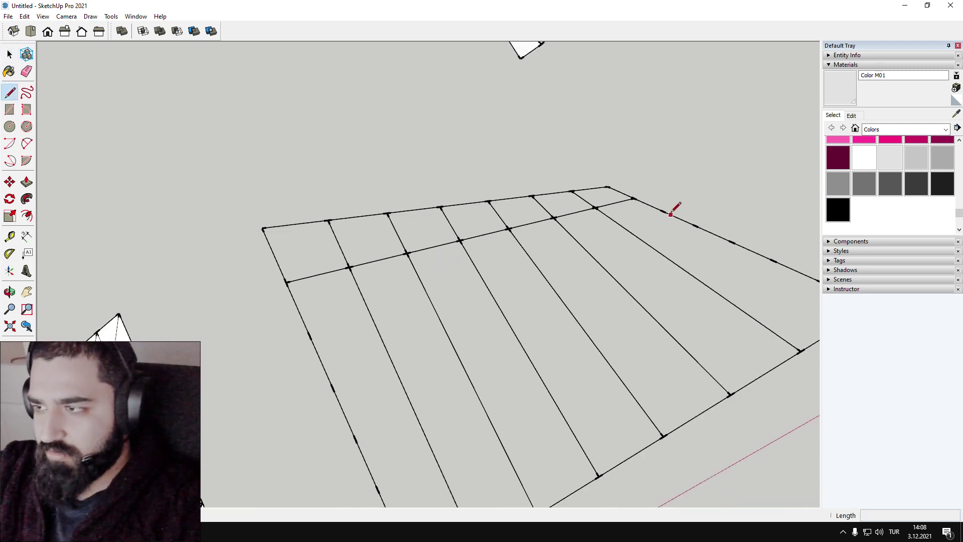
click(664, 212)
click(310, 335)
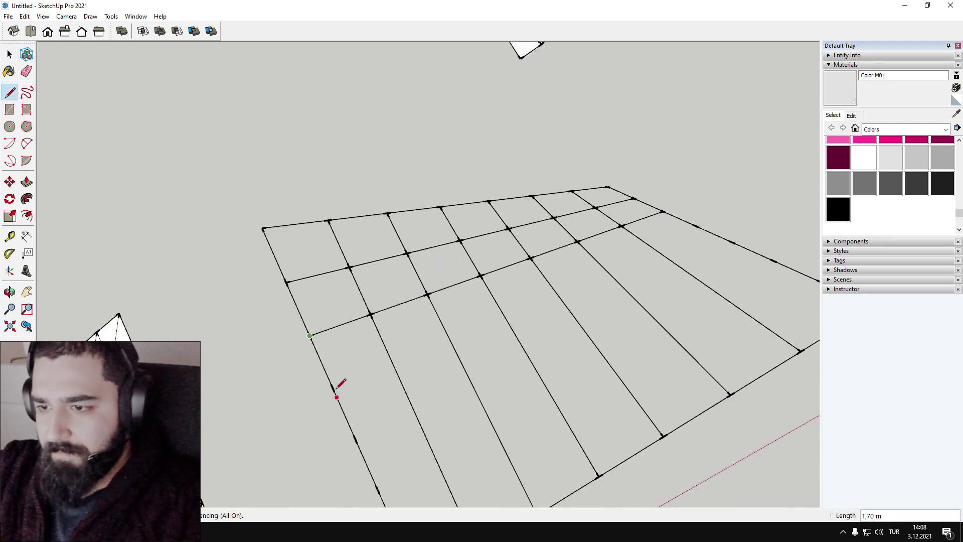
click(333, 387)
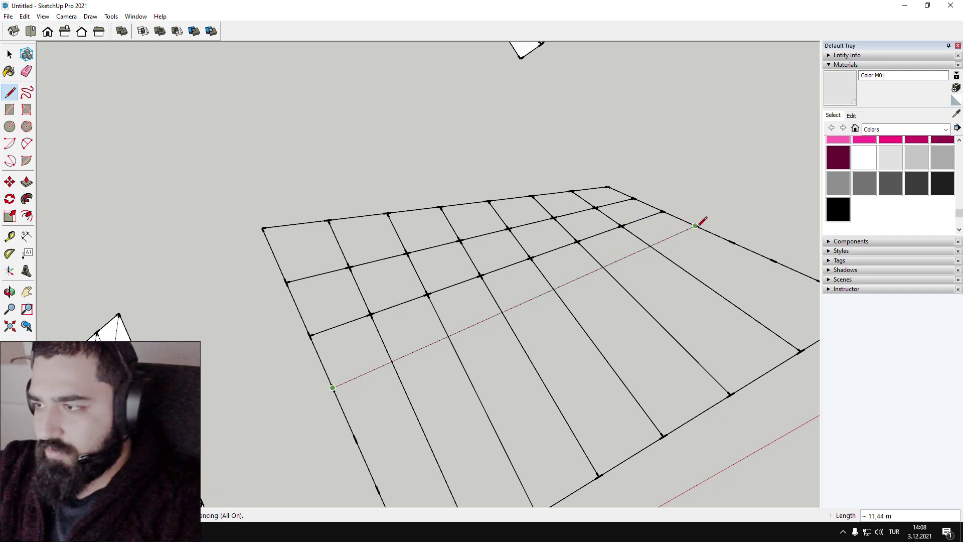
click(695, 226)
key(Escape)
click(732, 242)
click(356, 439)
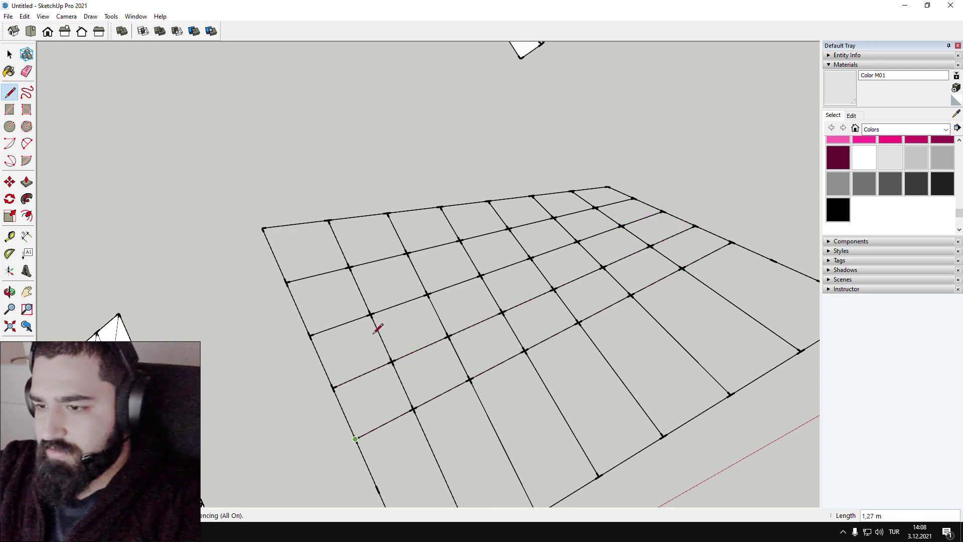
- Connect the last two pairs of matching division points on the outer edges, completing the 7-by-7 grid
scroll(377, 329, down, 3)
scroll(420, 441, up, 2)
click(349, 400)
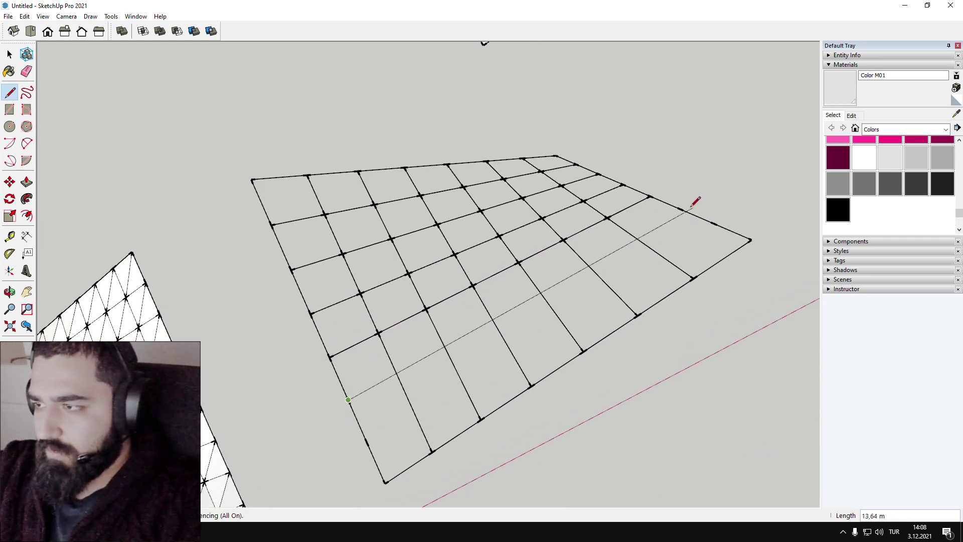
click(680, 209)
click(714, 224)
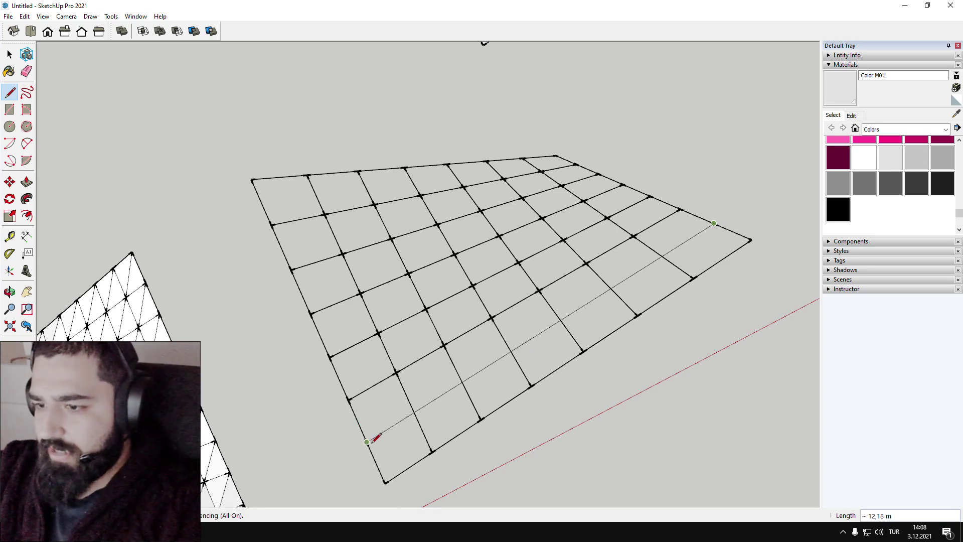
click(367, 442)
key(space)
- Draw parallel diagonals across the first four cells of the grid's lower row, filling them with triangular faces
scroll(443, 325, down, 3)
middle_drag(531, 226, 506, 225)
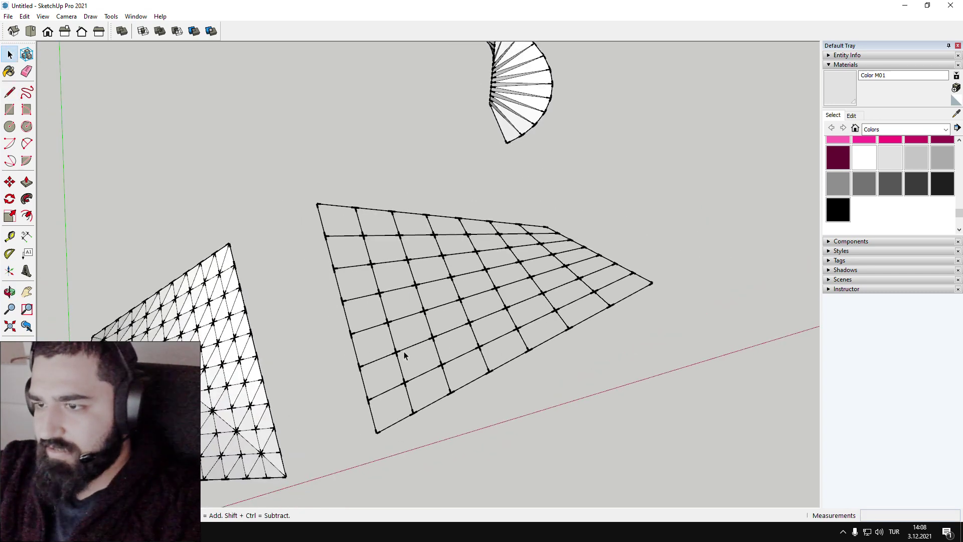
scroll(487, 267, up, 1)
mouse_move(490, 268)
middle_down()
mouse_move(336, 170)
mouse_move(350, 155)
mouse_move(456, 181)
middle_up()
key(l)
mouse_move(387, 286)
middle_down()
mouse_move(333, 291)
mouse_move(299, 316)
mouse_move(471, 290)
middle_up()
scroll(536, 351, up, 2)
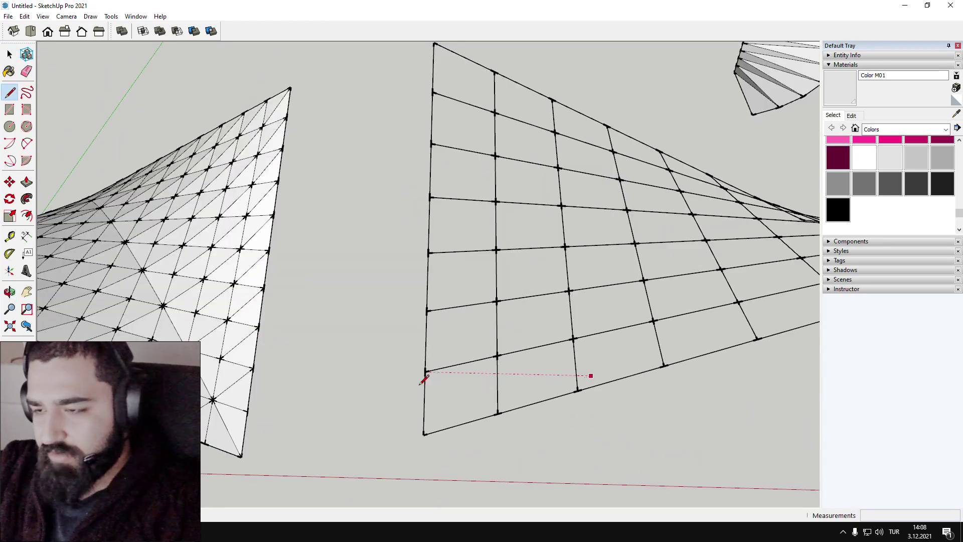
middle_drag(425, 380, 309, 414)
click(295, 397)
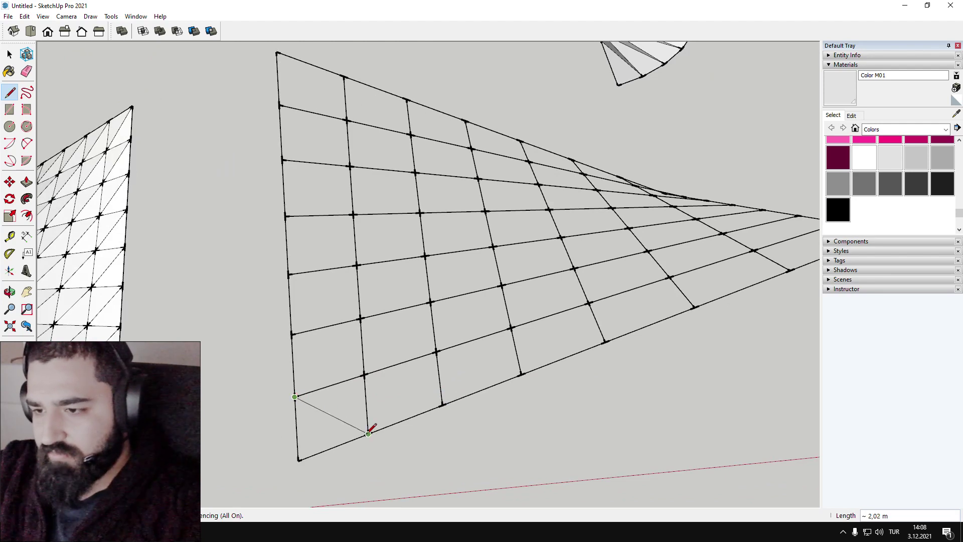
click(442, 403)
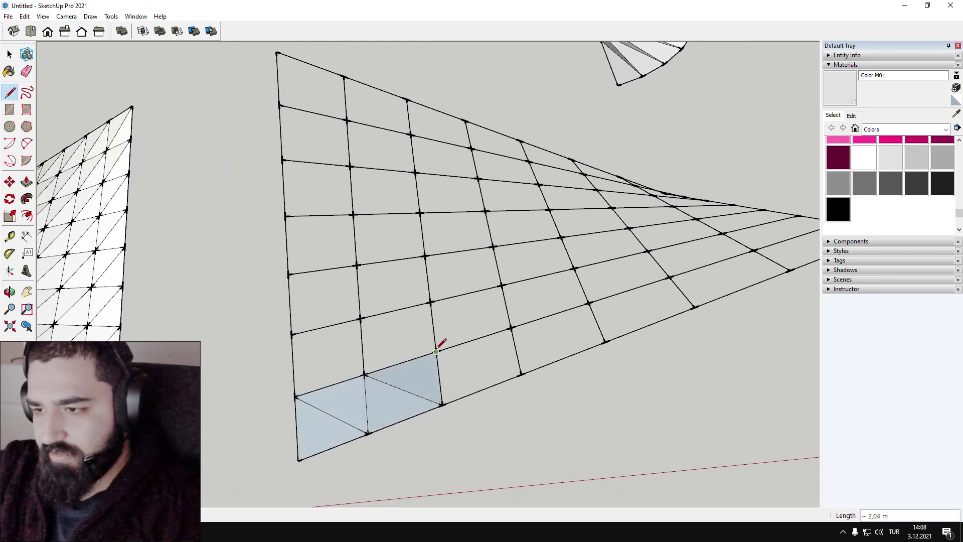
click(521, 375)
click(606, 342)
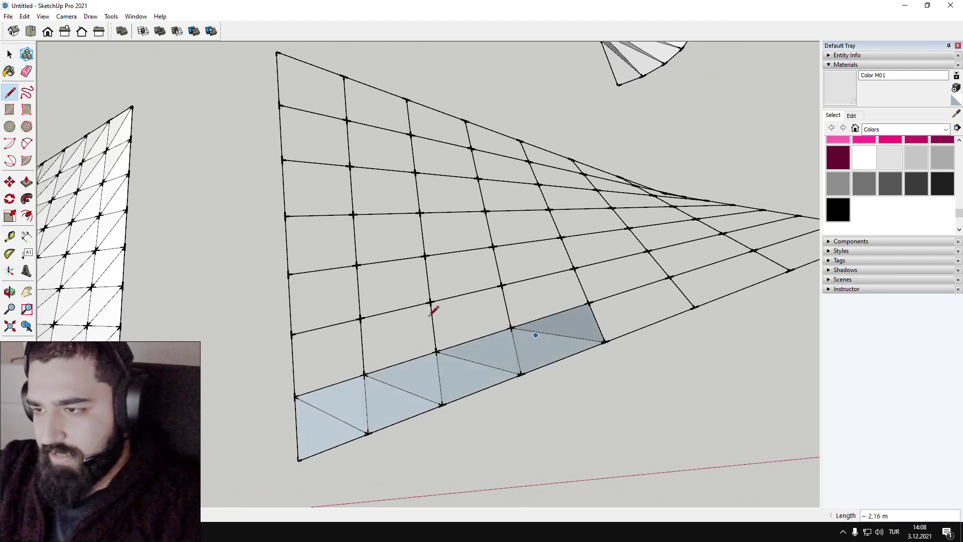
- Draw matching diagonals across four cells of the second row and two cells of the third row to form triangular faces
click(511, 327)
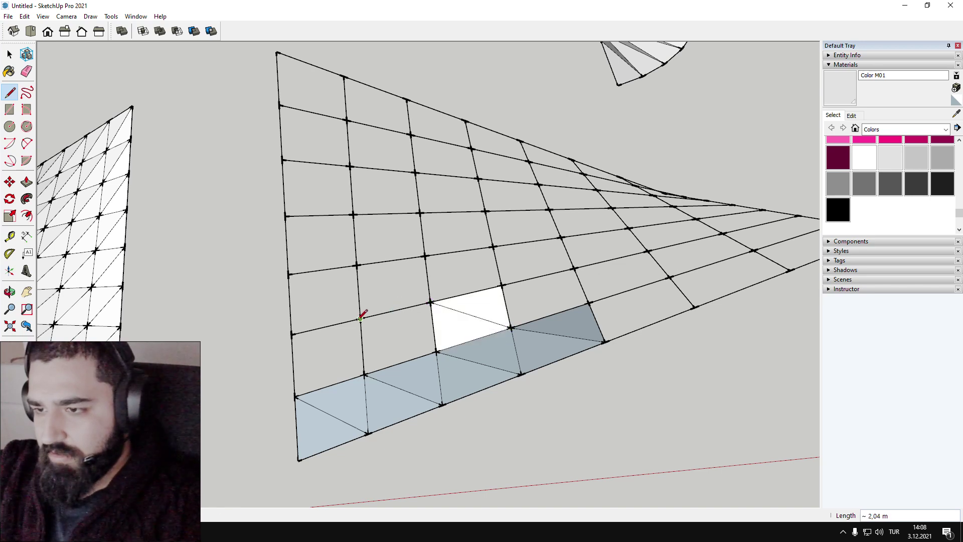
click(435, 351)
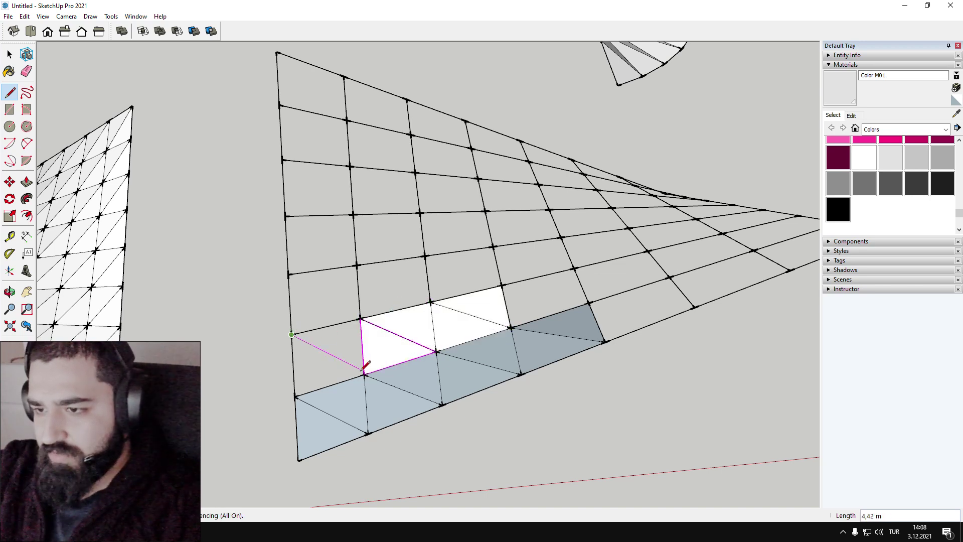
click(365, 375)
click(357, 265)
click(431, 301)
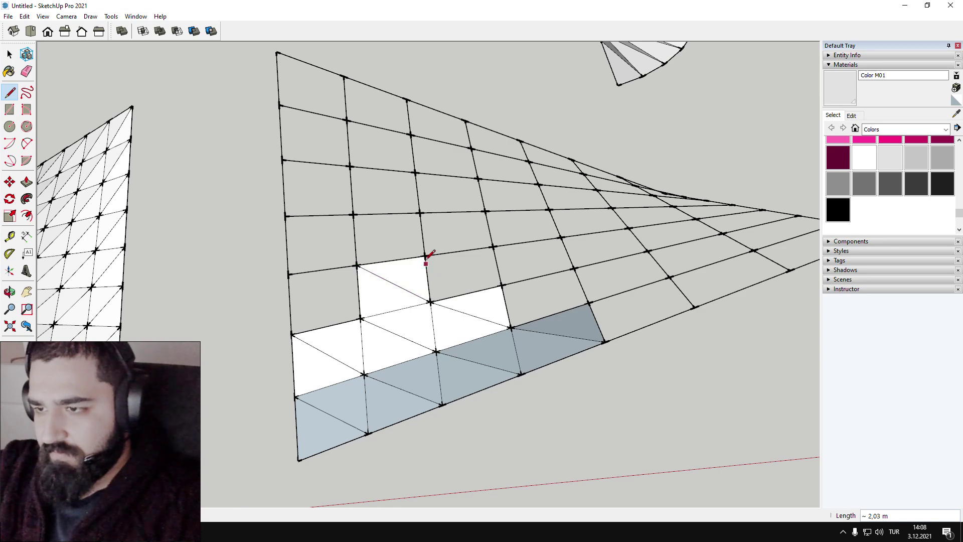
click(502, 285)
click(590, 303)
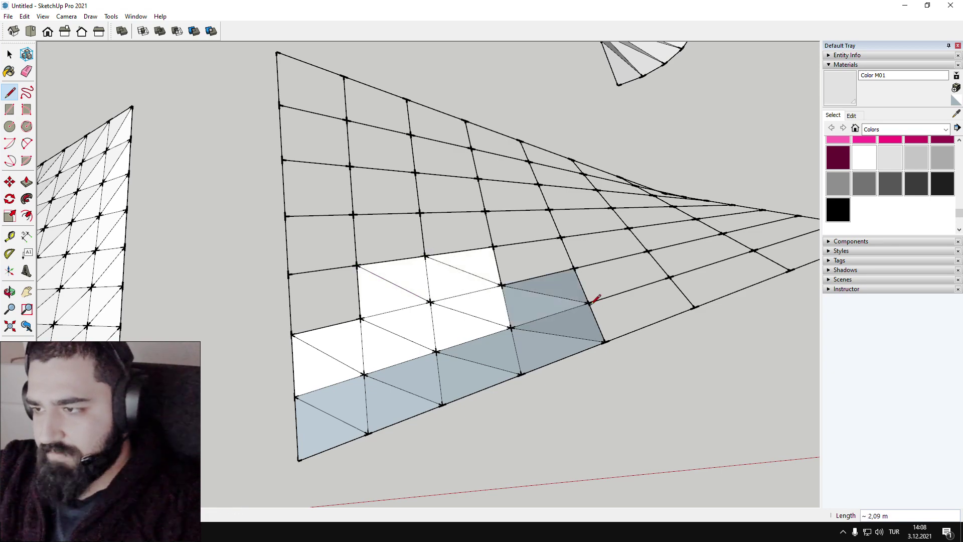
click(695, 307)
key(space)
- Select the entire partly faced grid with all its connected edges and faces and make it a group
scroll(690, 333, down, 2)
middle_drag(640, 347, 481, 306)
shift+middle_drag(372, 284, 558, 301)
shift+middle_drag(193, 379, 304, 355)
middle_drag(437, 310, 474, 307)
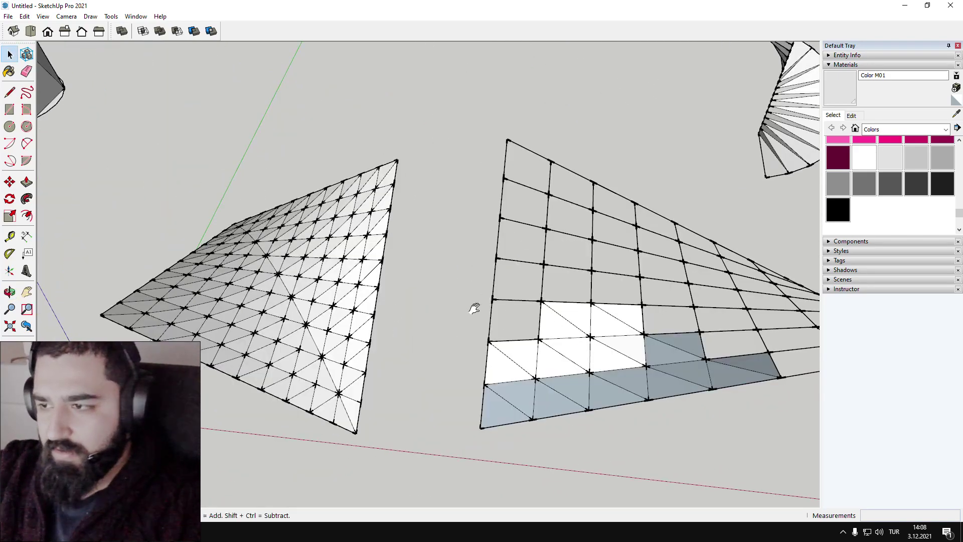
shift+middle_drag(616, 342, 383, 288)
triple_click(381, 320)
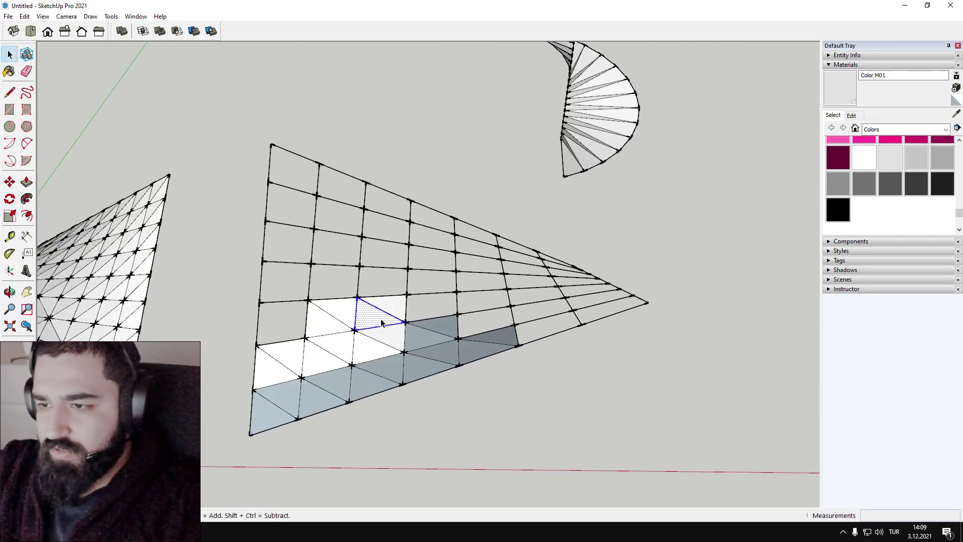
click(470, 427)
drag(340, 295, 338, 293)
click(391, 344)
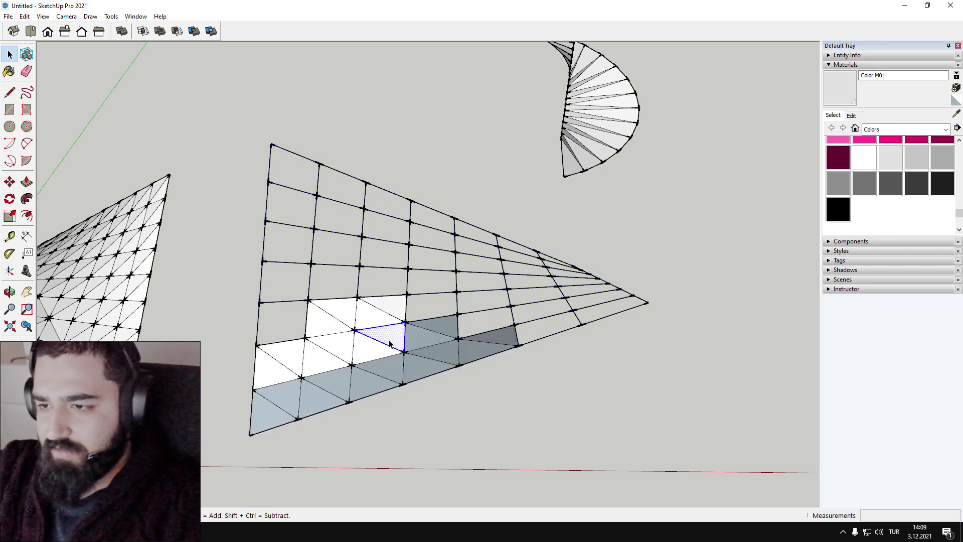
triple_click(390, 343)
right_click(390, 343)
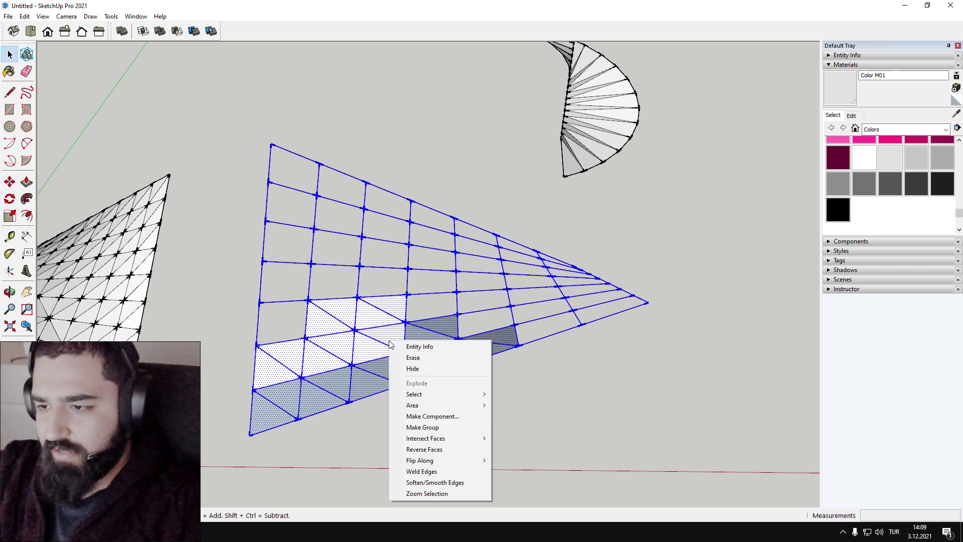
click(438, 428)
click(798, 269)
- Paint the grouped grid surface pink with Color L04
scroll(875, 195, up, 3)
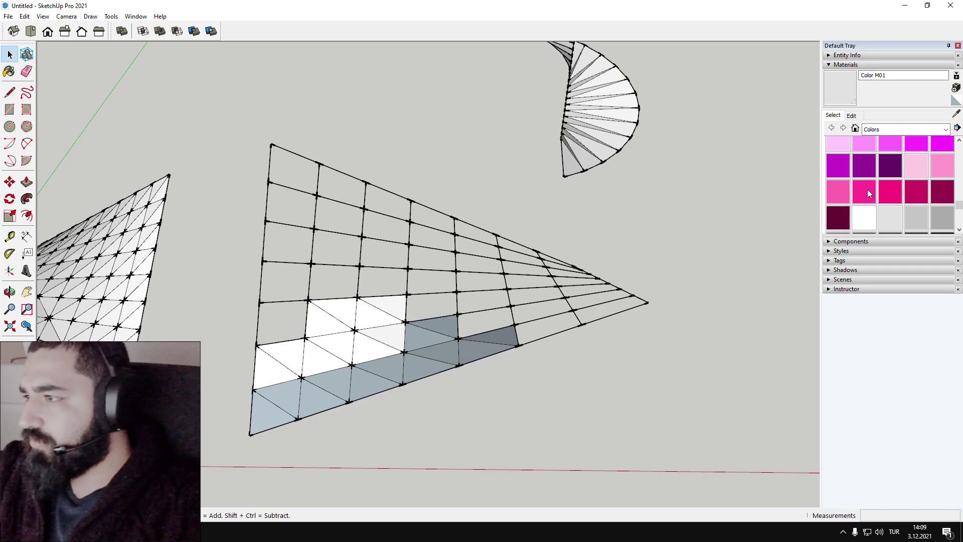
click(868, 189)
click(389, 340)
key(space)
middle_drag(486, 400, 393, 311)
scroll(378, 357, up, 3)
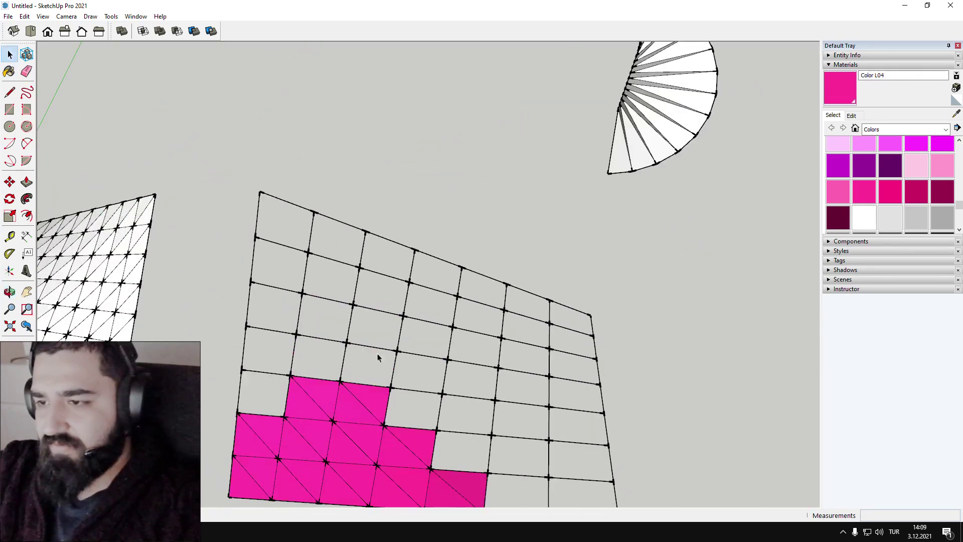
middle_drag(317, 283, 448, 219)
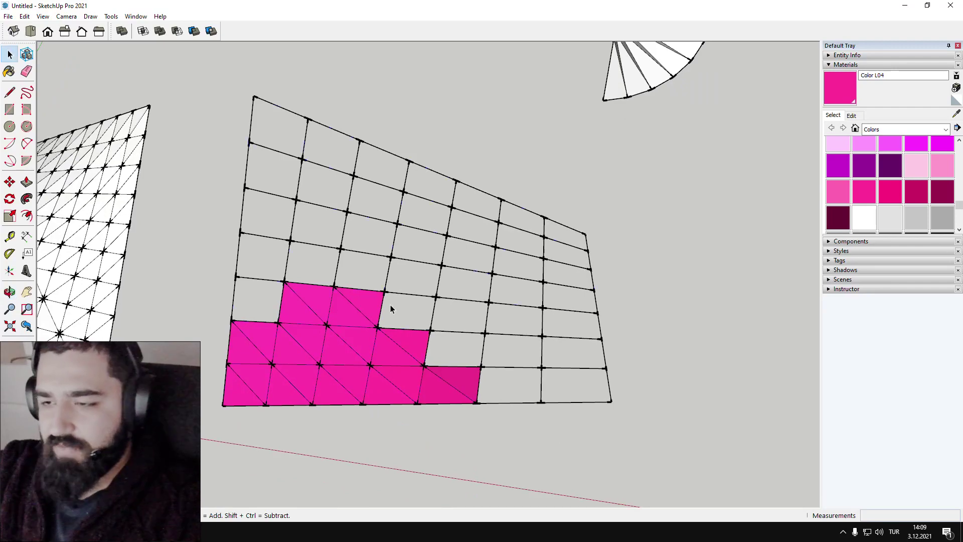
click(393, 337)
click(405, 459)
- Move the finished saddle surface and the new grid group together about 29 m, placing them beside the hyperboloids
scroll(402, 446, down, 5)
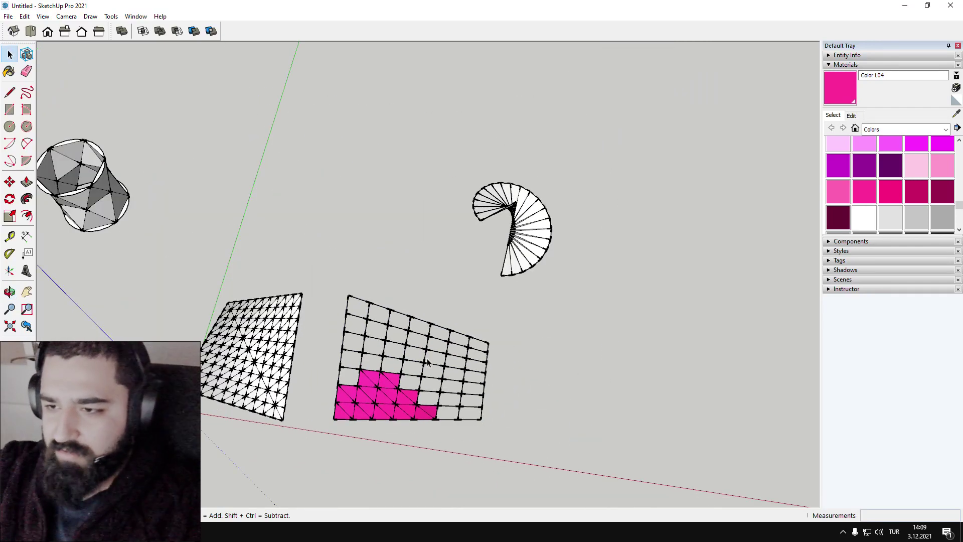
middle_drag(428, 361, 542, 351)
drag(353, 324, 366, 333)
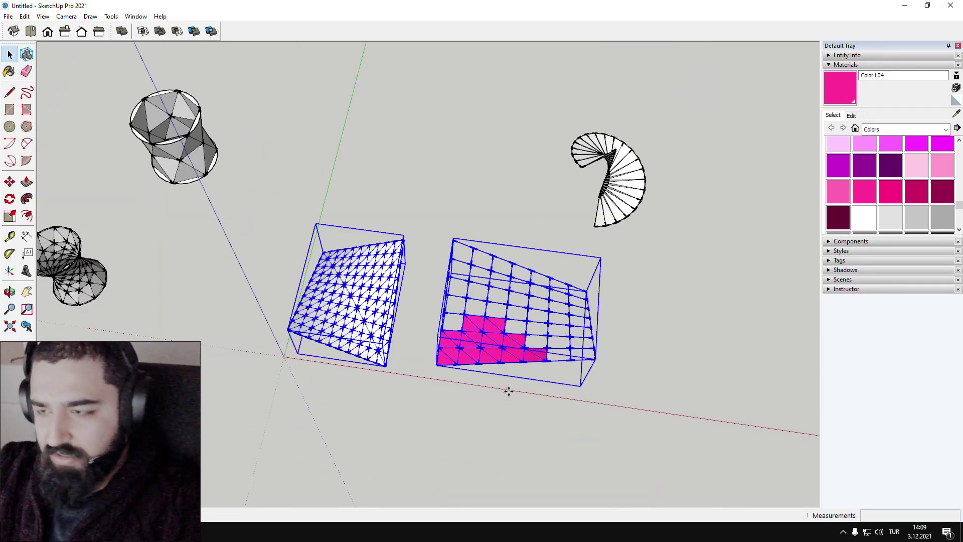
middle_drag(509, 391, 301, 407)
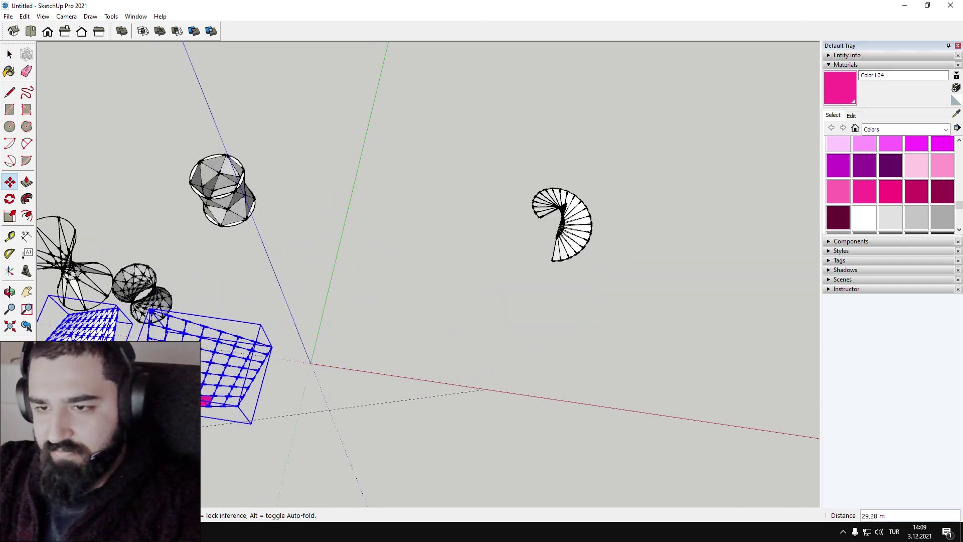
click(305, 404)
- Repaint the grid group light grey with Color M01
scroll(213, 389, up, 3)
scroll(206, 382, down, 3)
shift+middle_drag(448, 280, 569, 247)
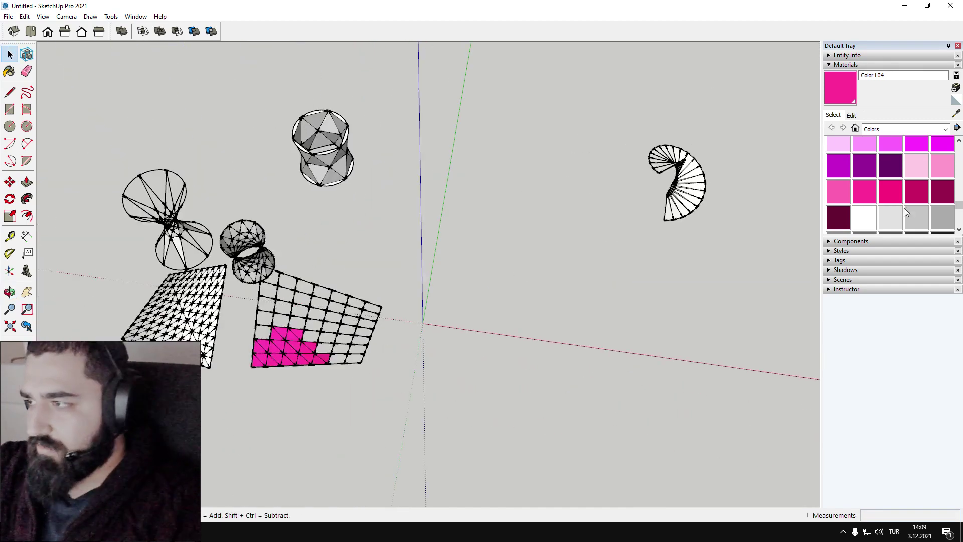
click(891, 217)
click(323, 357)
key(space)
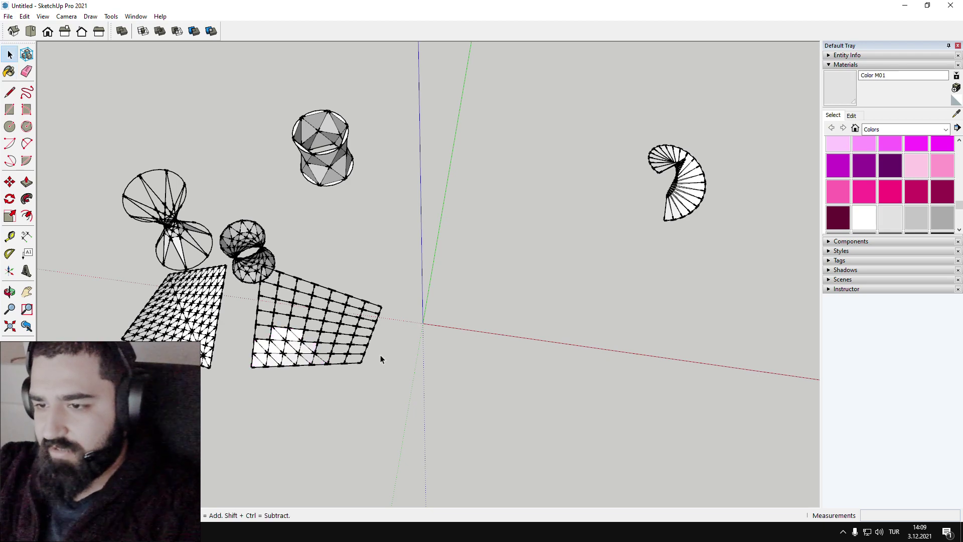
- Move the spiral surface group from its distant spot to a place nearer the other ruled surfaces
scroll(613, 228, up, 3)
shift+middle_drag(642, 225, 464, 150)
drag(463, 147, 679, 312)
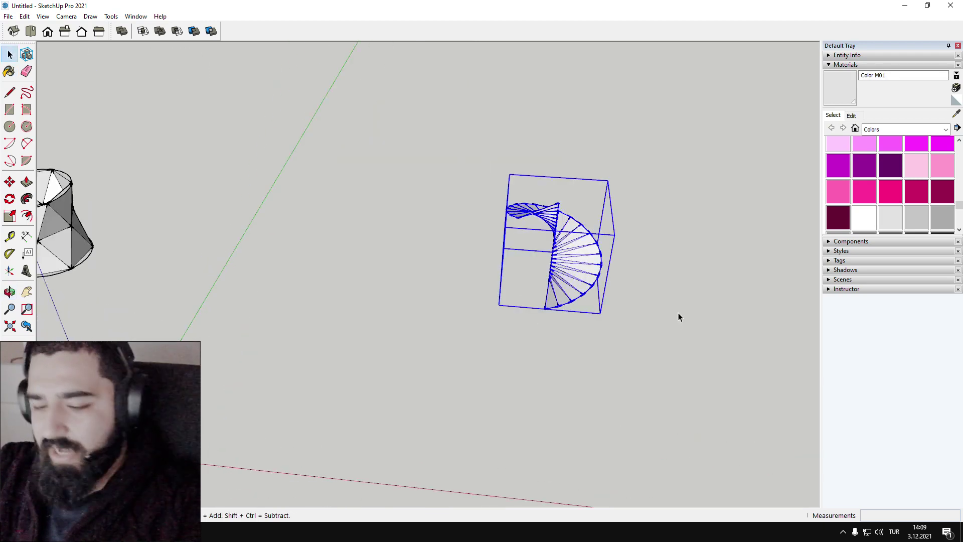
scroll(678, 312, up, 2)
key(m)
click(684, 303)
scroll(435, 443, down, 2)
shift+middle_drag(436, 443, 520, 358)
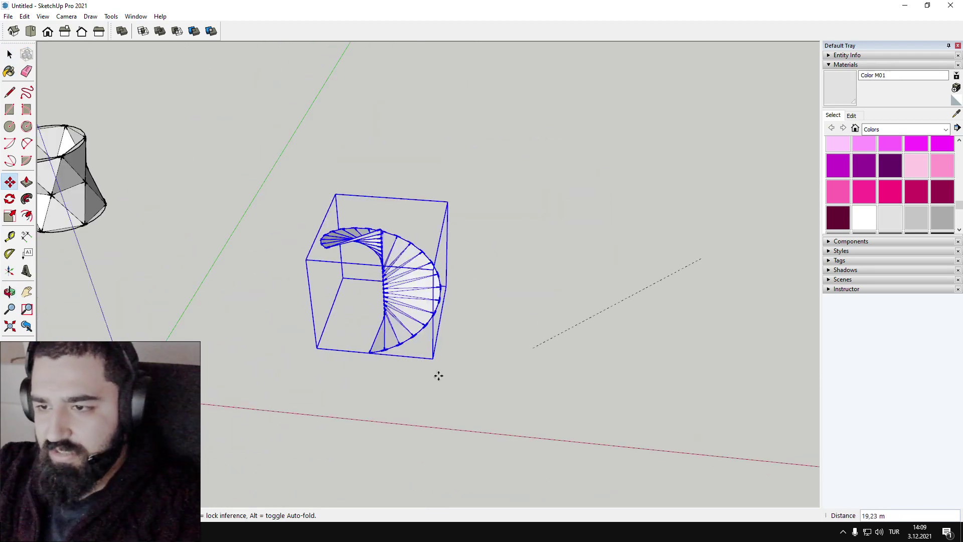
click(402, 381)
key(space)
click(403, 381)
scroll(221, 354, up, 3)
middle_drag(222, 355, 312, 458)
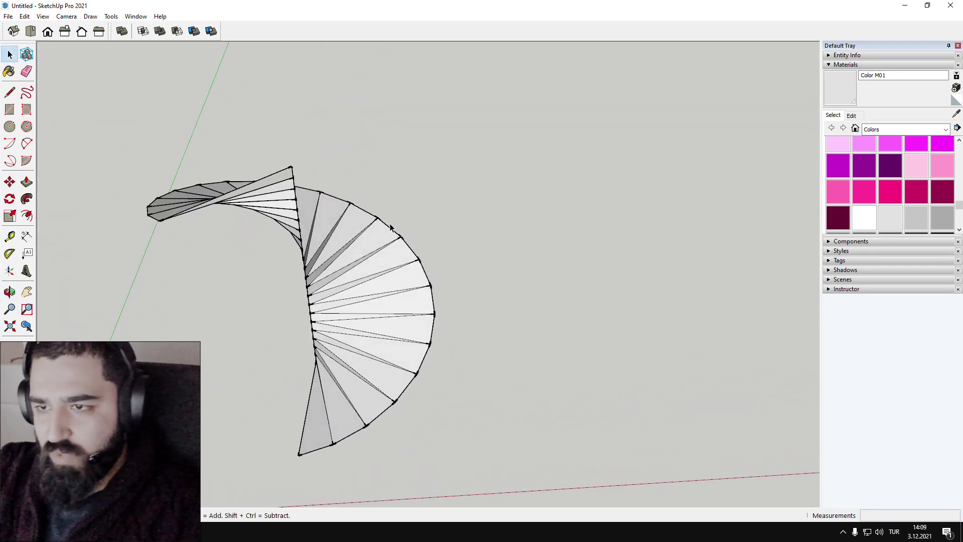
middle_drag(227, 251, 305, 149)
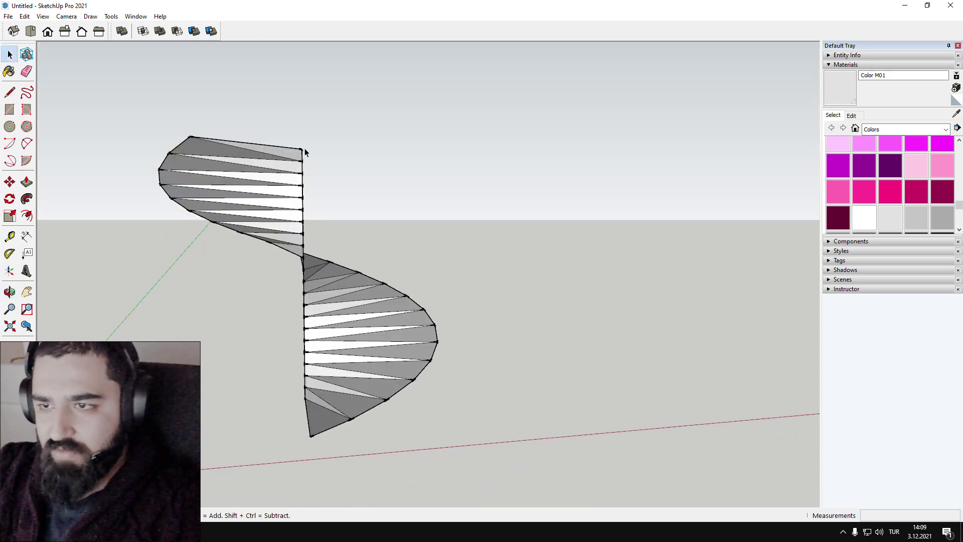
middle_drag(312, 368, 286, 152)
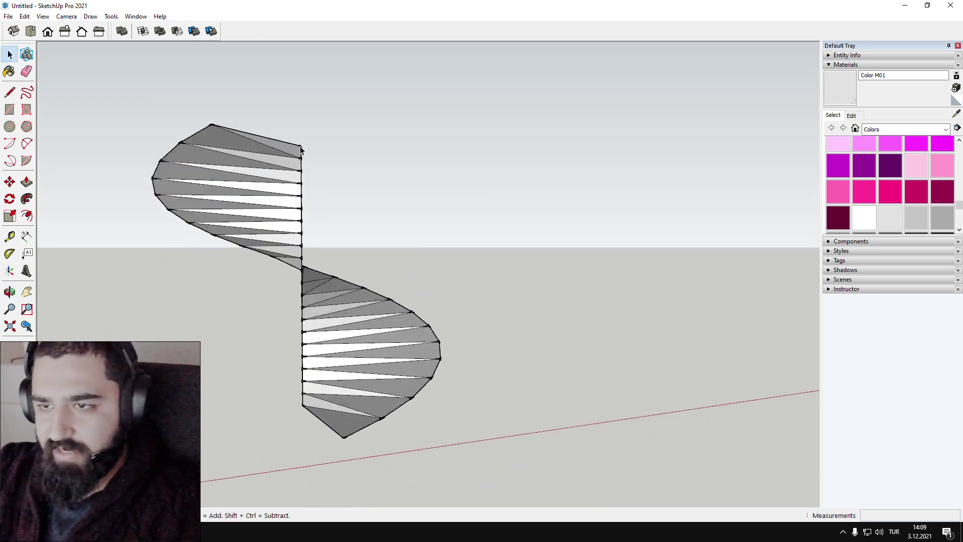
- Draw a horizontal circle on the ground beside the spiral surface and delete its face, keeping only the outline
middle_drag(428, 229, 177, 217)
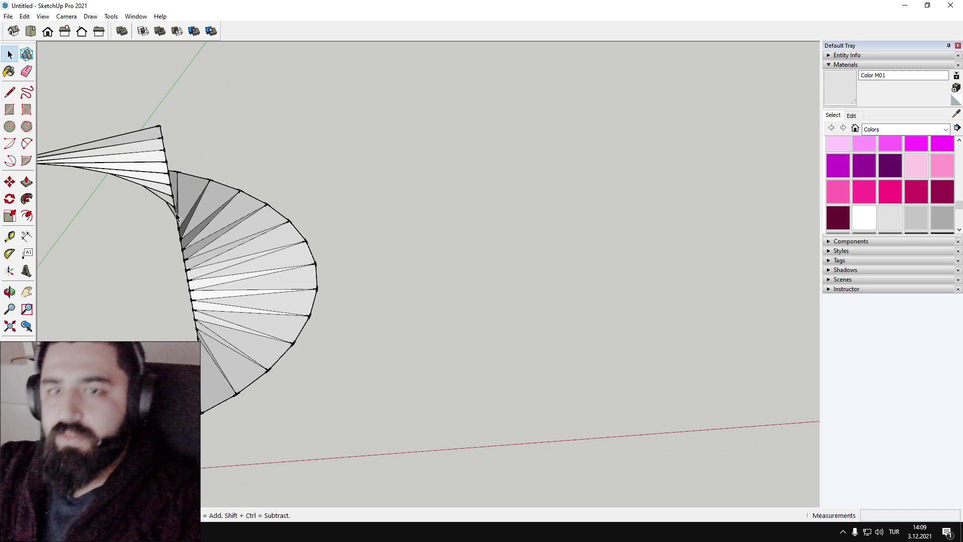
click(12, 128)
middle_drag(456, 282, 422, 311)
click(418, 311)
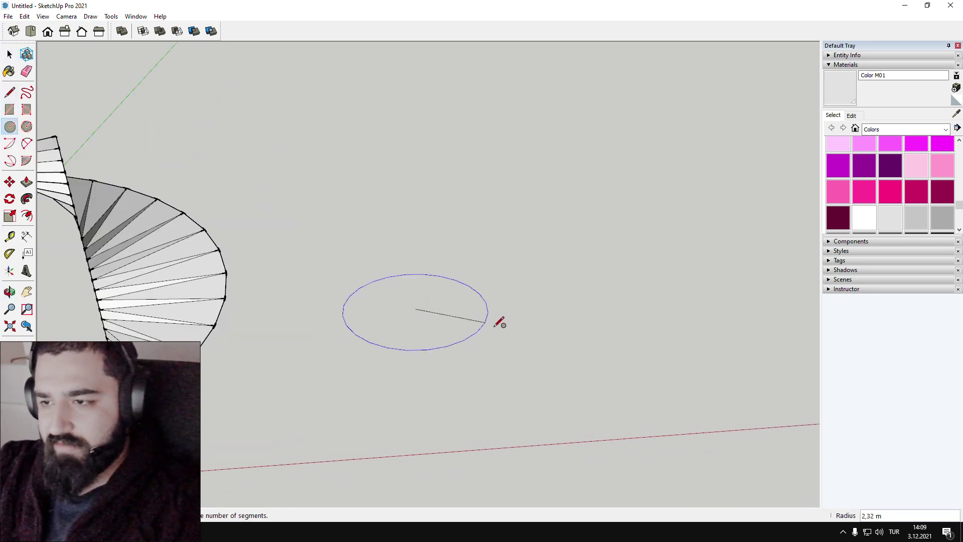
click(522, 346)
key(space)
click(468, 320)
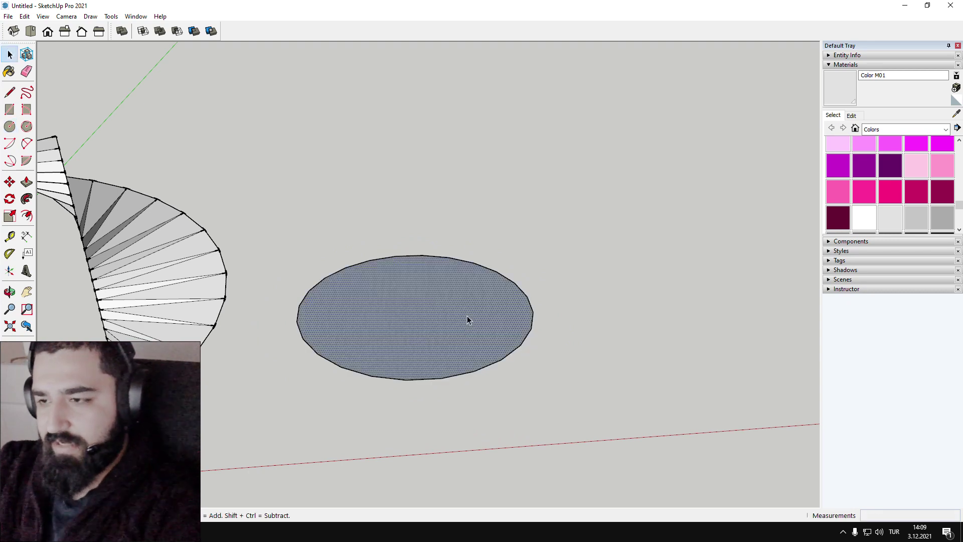
key(Delete)
- Draw a short vertical line up from a vertex on the near side of the circle
middle_drag(468, 320, 442, 296)
click(10, 92)
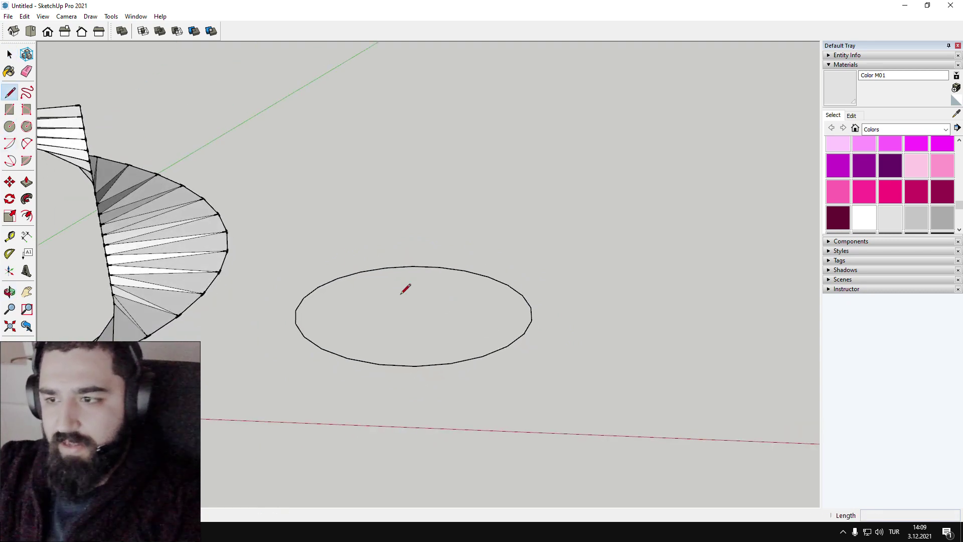
scroll(404, 279, up, 3)
middle_drag(494, 413, 445, 404)
click(457, 428)
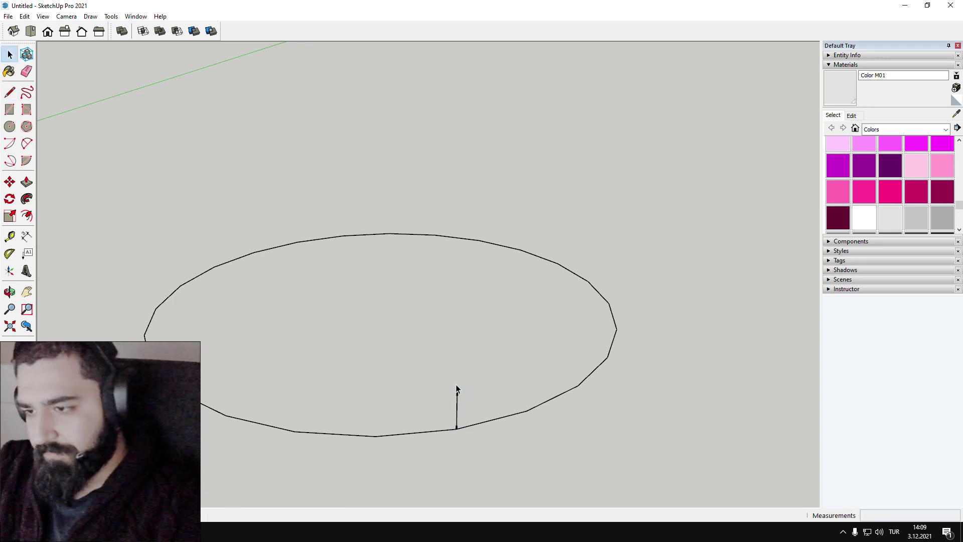
middle_drag(457, 384, 491, 259)
drag(435, 330, 419, 362)
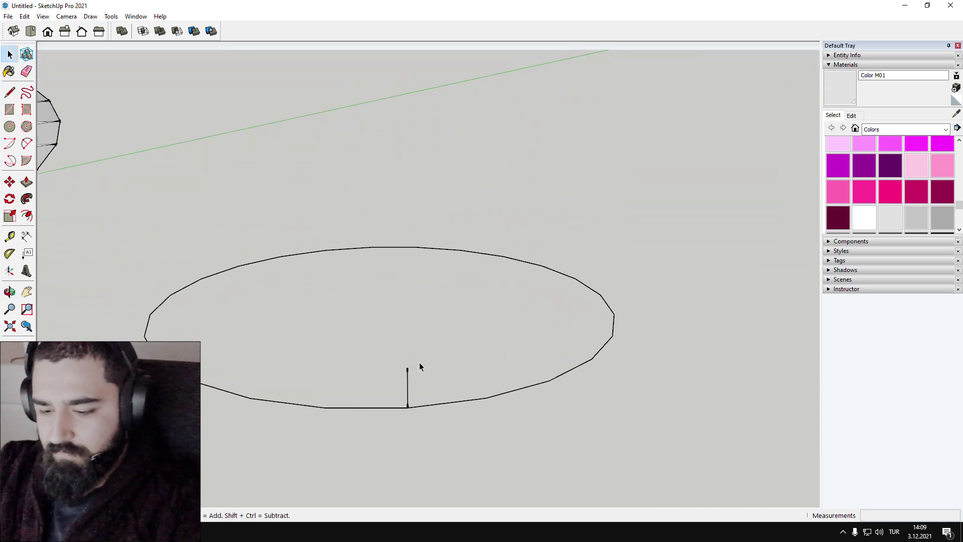
- Draw a sloping line from the adjacent circle vertex to the top of the vertical line and delete the triangular face
key(l)
click(326, 407)
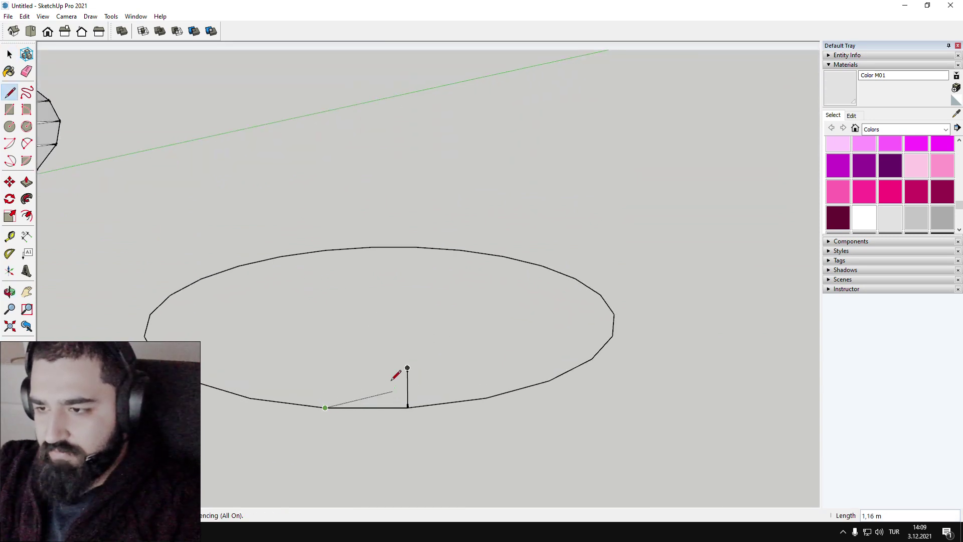
click(407, 369)
key(space)
key(o)
key(space)
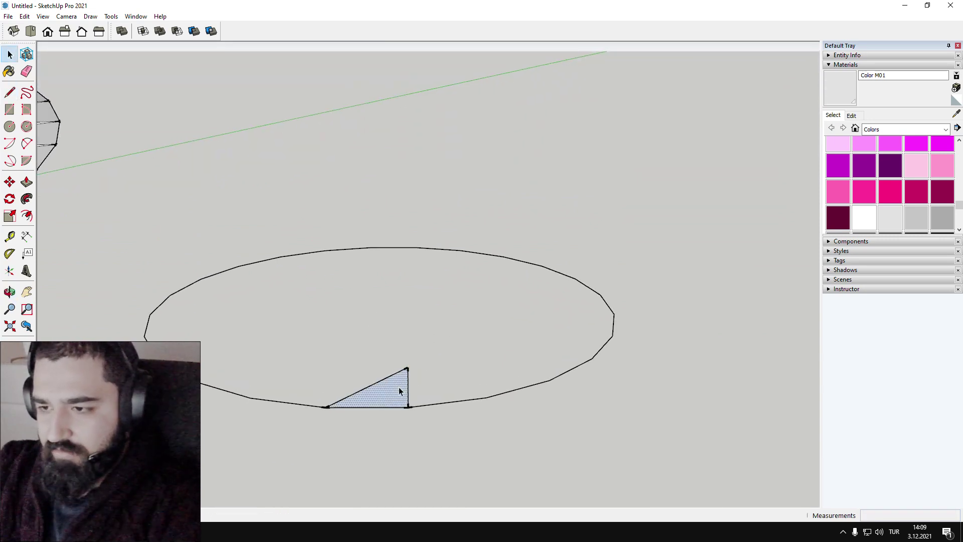
key(Delete)
- Undo the deletion of the vertical line and select the sloping line
middle_drag(400, 394, 363, 394)
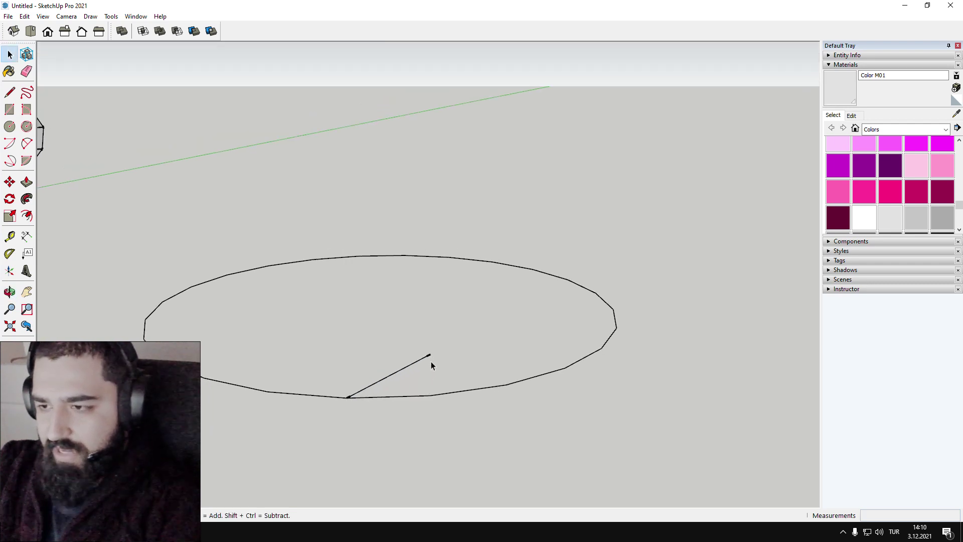
key(ctrl+z)
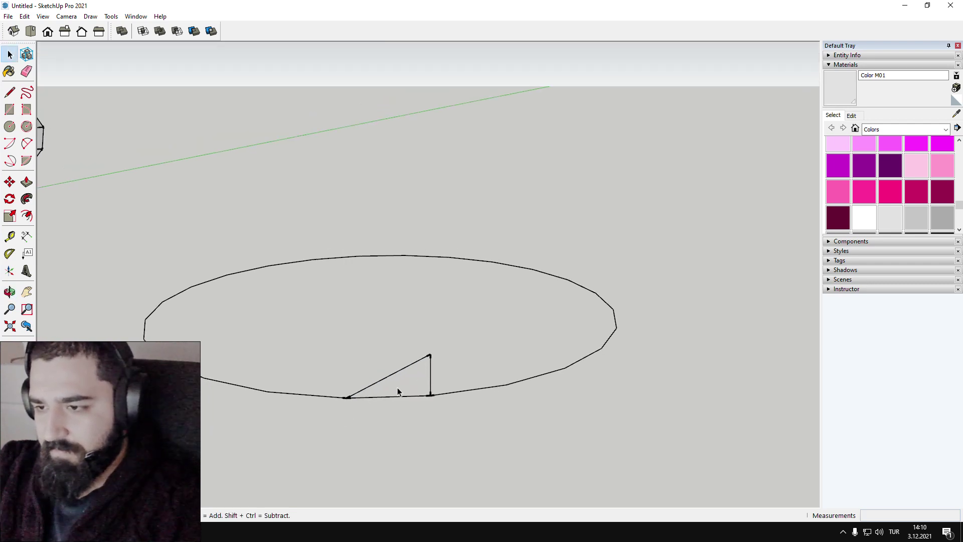
middle_drag(394, 377, 397, 390)
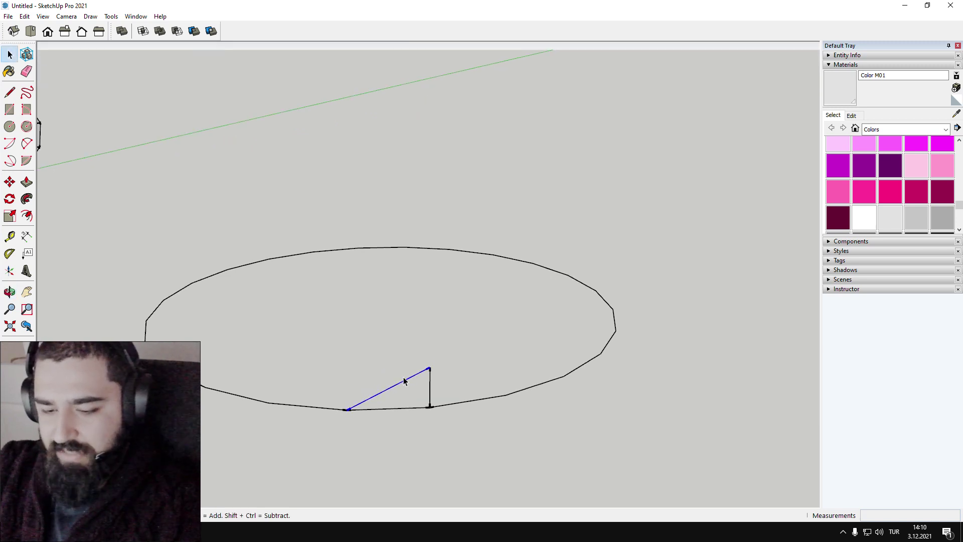
middle_drag(404, 383, 415, 395)
scroll(408, 406, up, 2)
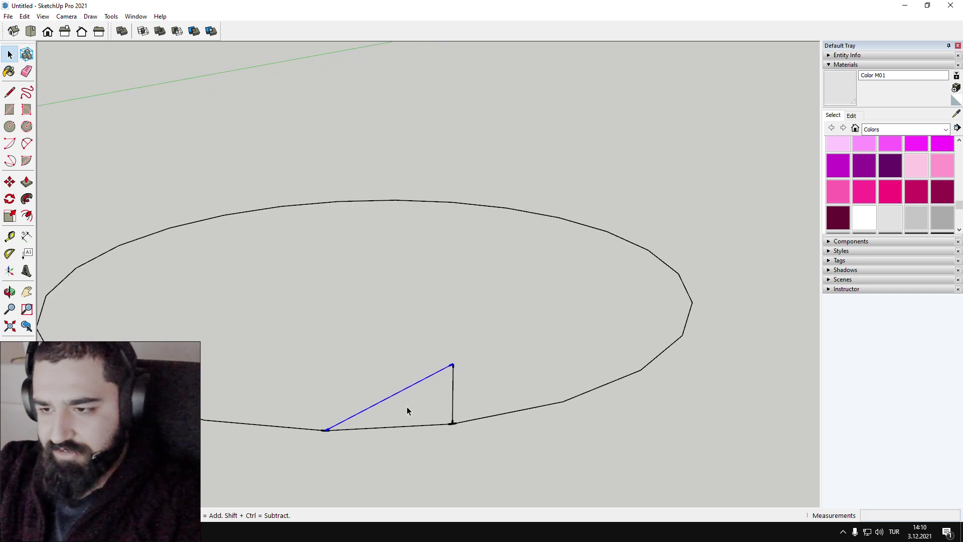
key(m)
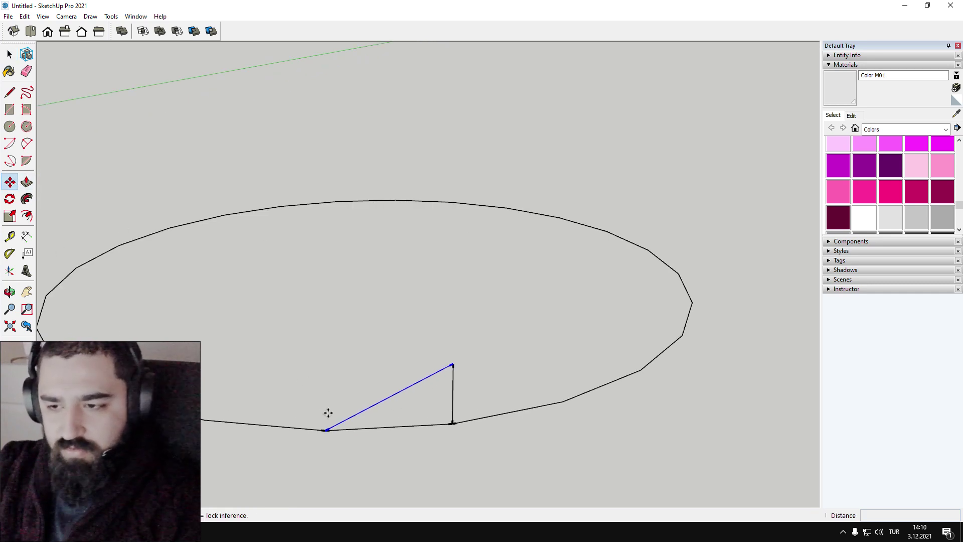
click(328, 430)
key(Escape)
key(space)
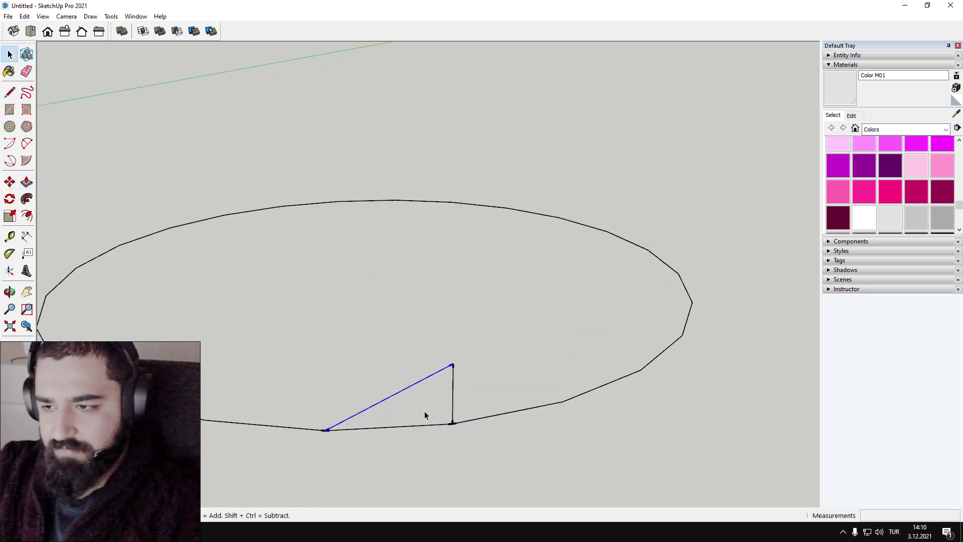
- Rotate a copy of the sloping line 15 degrees about the circle's centre, starting it at the next circle vertex
click(10, 198)
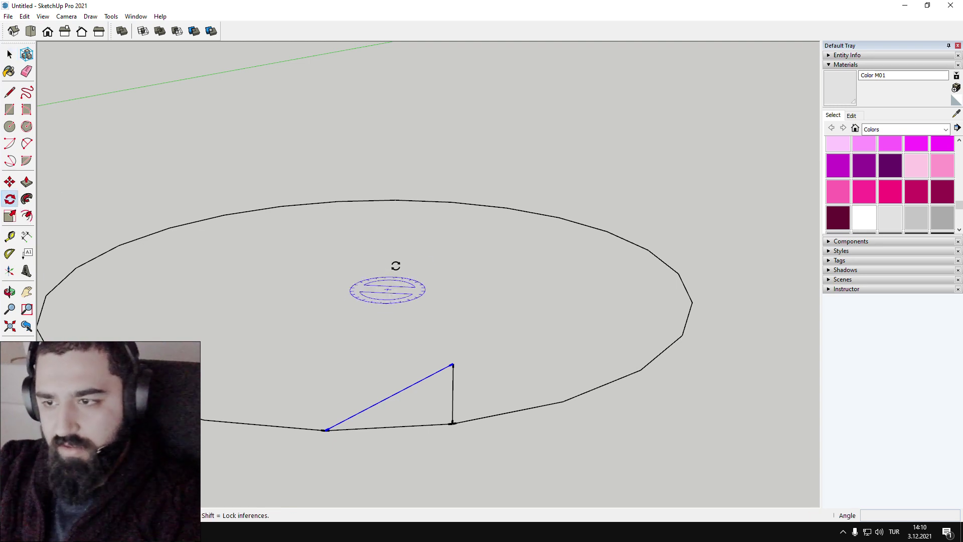
middle_drag(359, 288, 325, 454)
scroll(325, 455, down, 1)
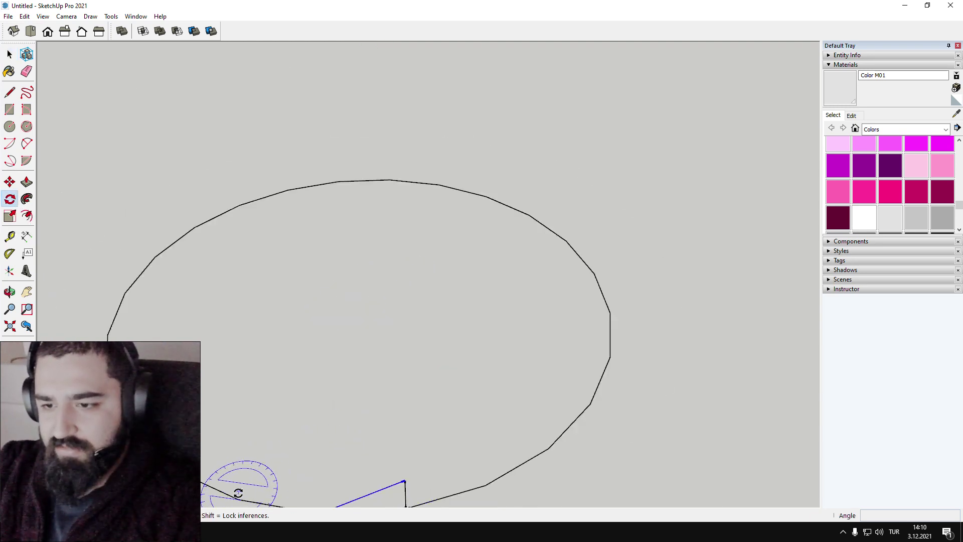
scroll(251, 455, down, 1)
shift+middle_drag(253, 454, 275, 414)
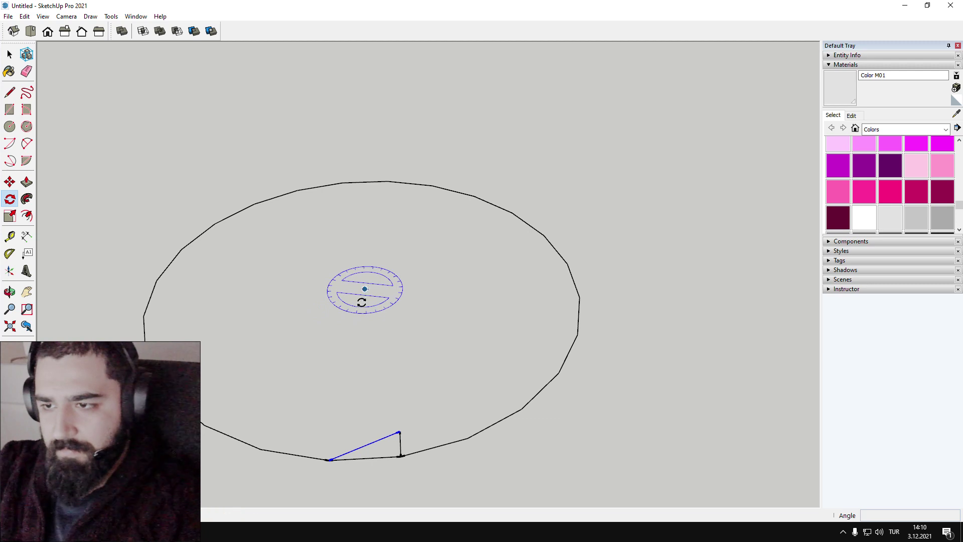
click(365, 289)
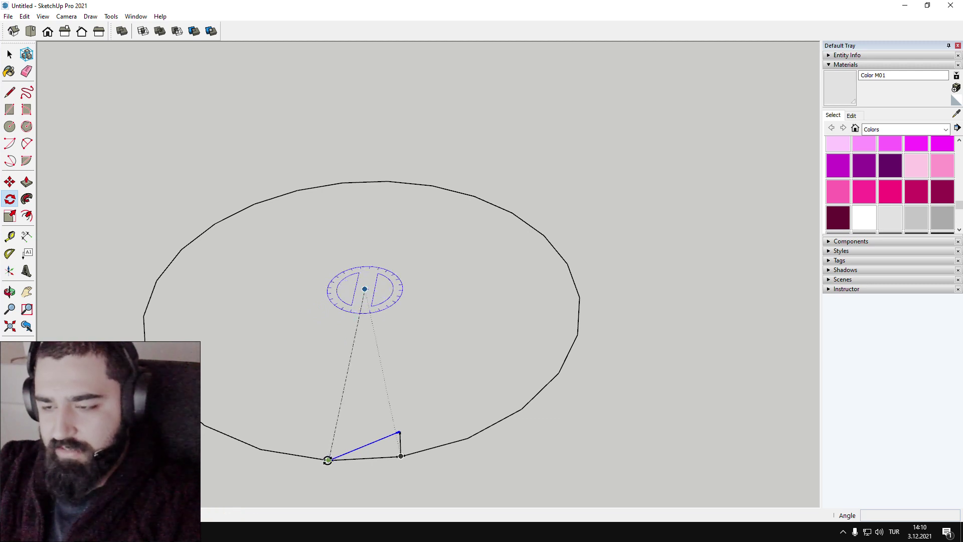
click(328, 460)
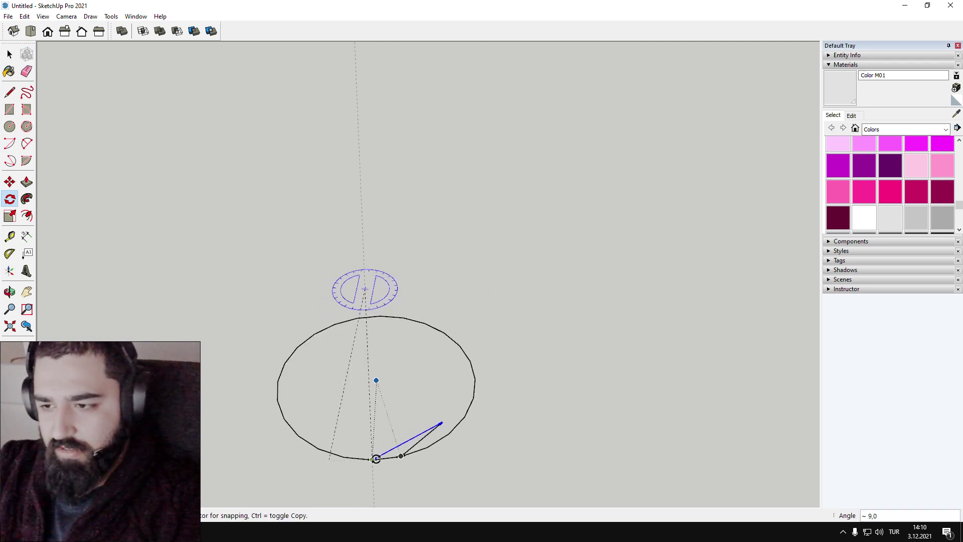
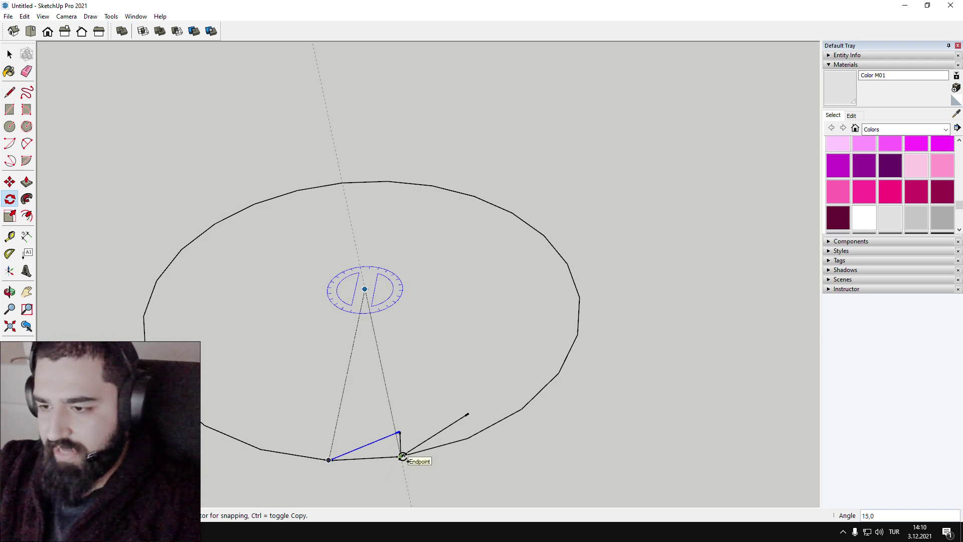
click(403, 456)
- Enter 360/15 as the rotation value to repeat the copied sloping line around the circle
middle_drag(469, 439, 465, 406)
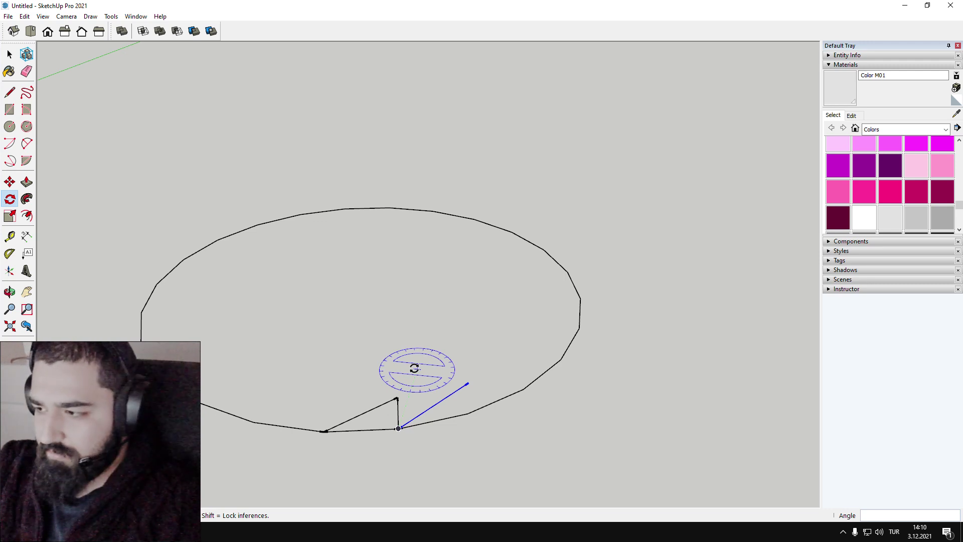
text(x)
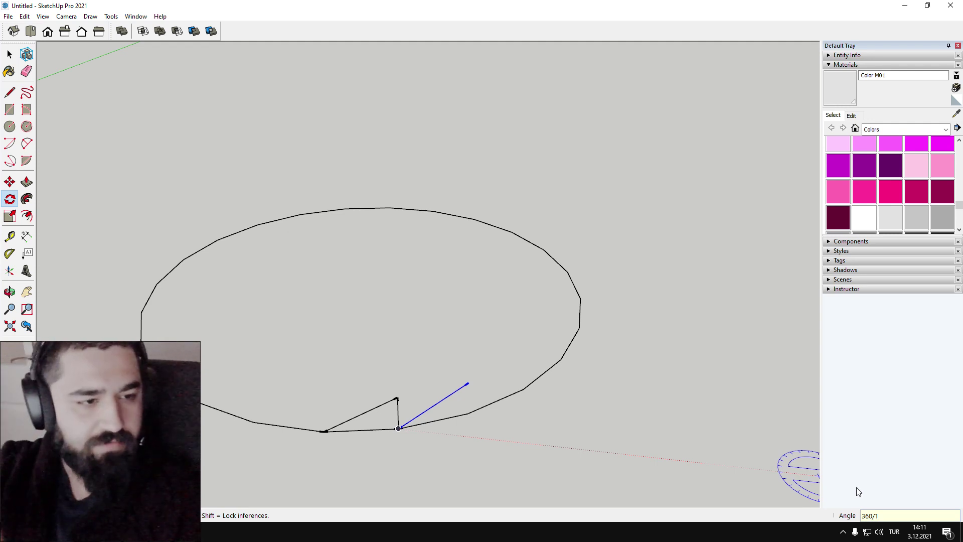
text(5)
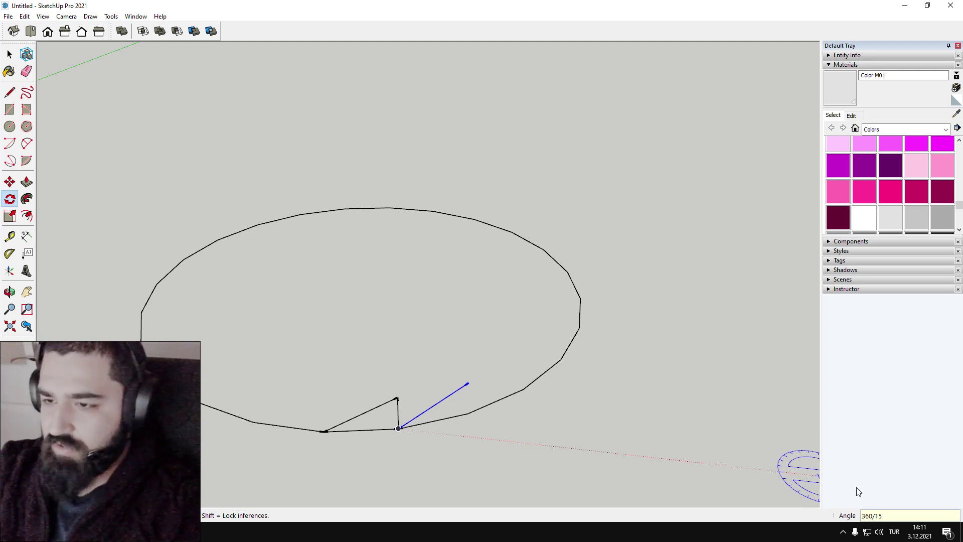
- Delete the short vertical line between the slanted line's upper end and the circle
key(Return)
middle_drag(538, 383, 550, 377)
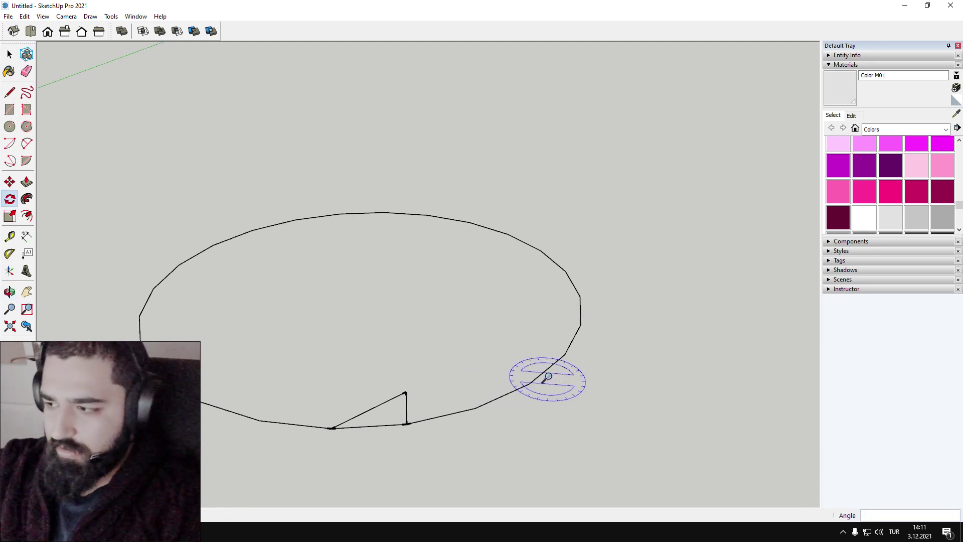
key(space)
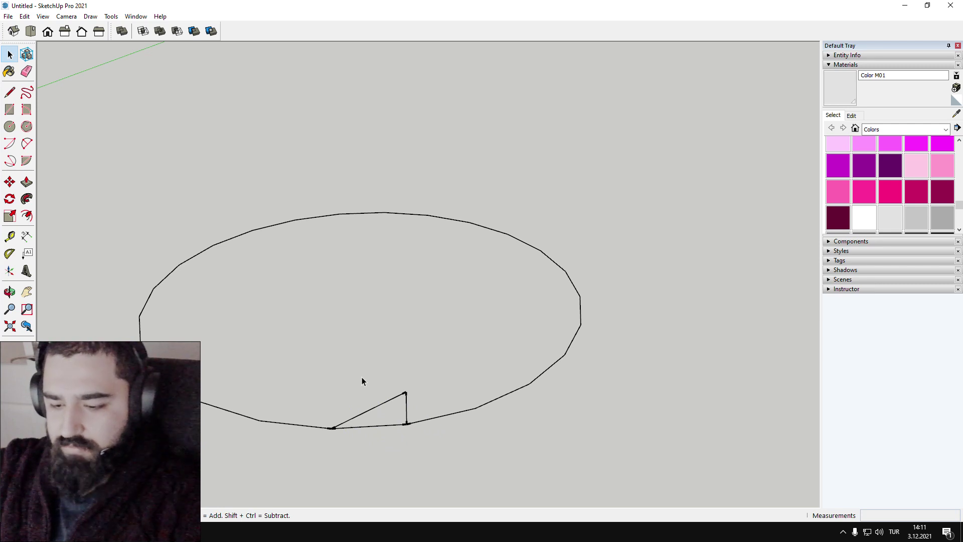
click(401, 415)
key(Delete)
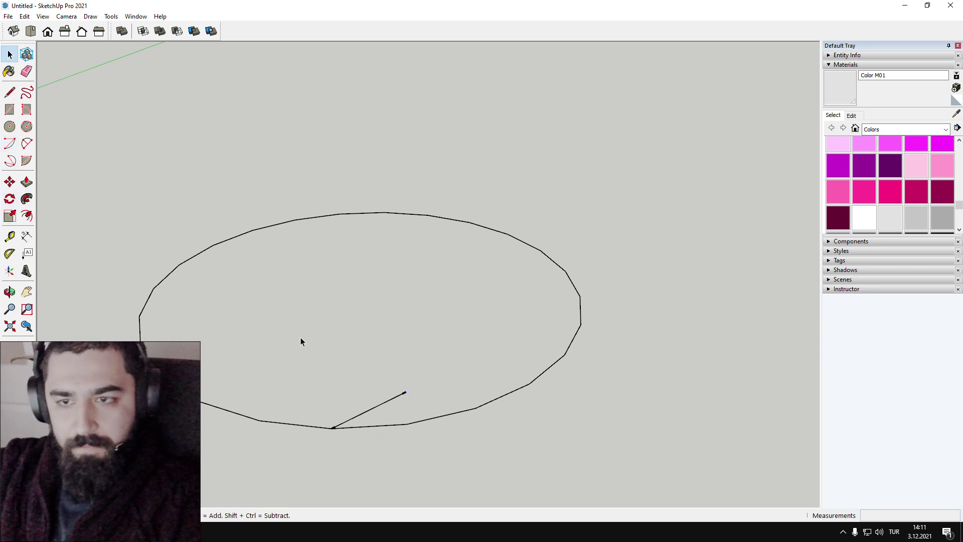
- Rotate-copy the slanted line 15° about the circle's centre to the next vertex and repeat the copy around the whole circle
click(10, 198)
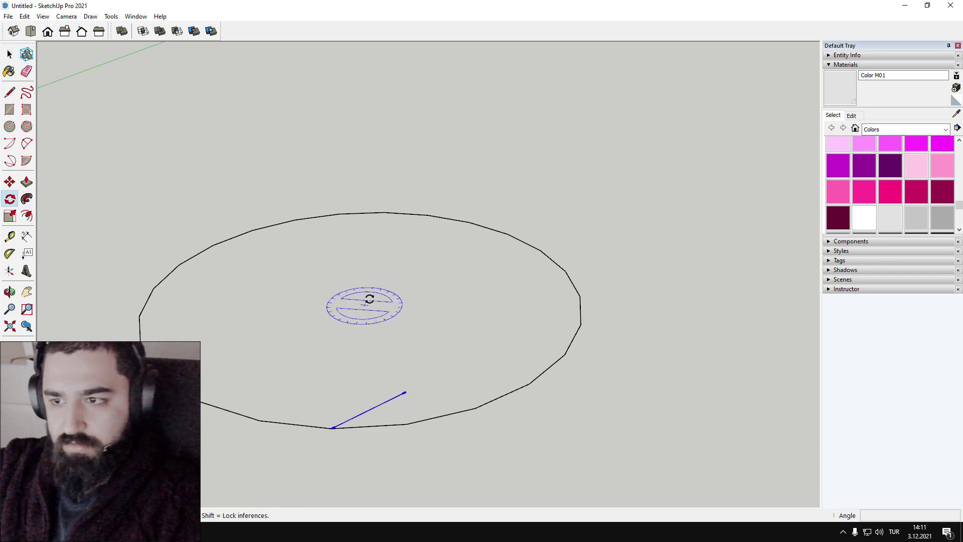
middle_drag(364, 315, 294, 444)
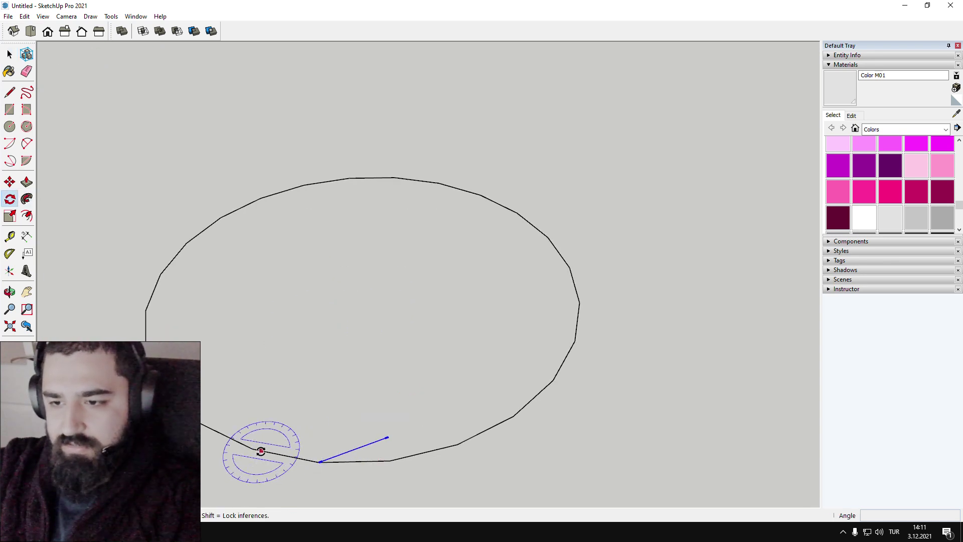
click(364, 288)
click(317, 461)
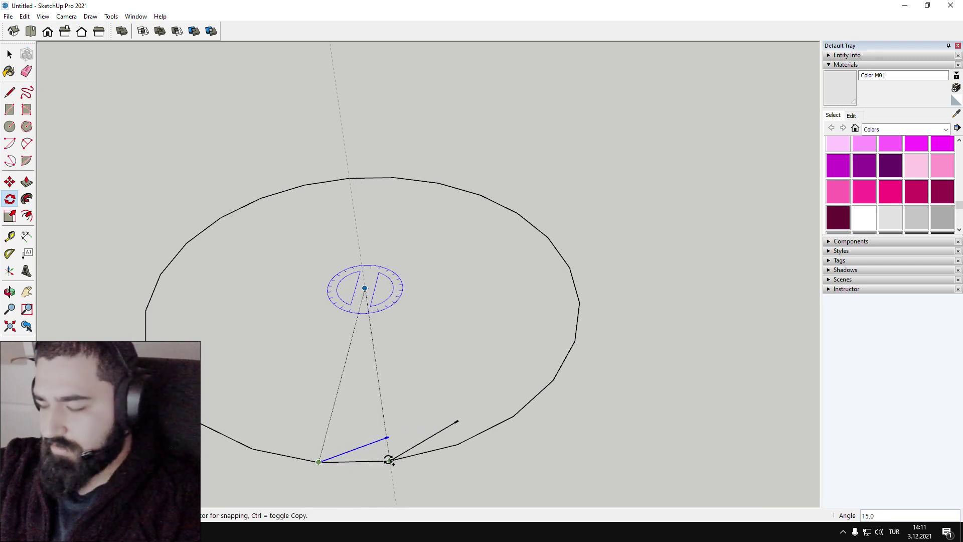
click(390, 458)
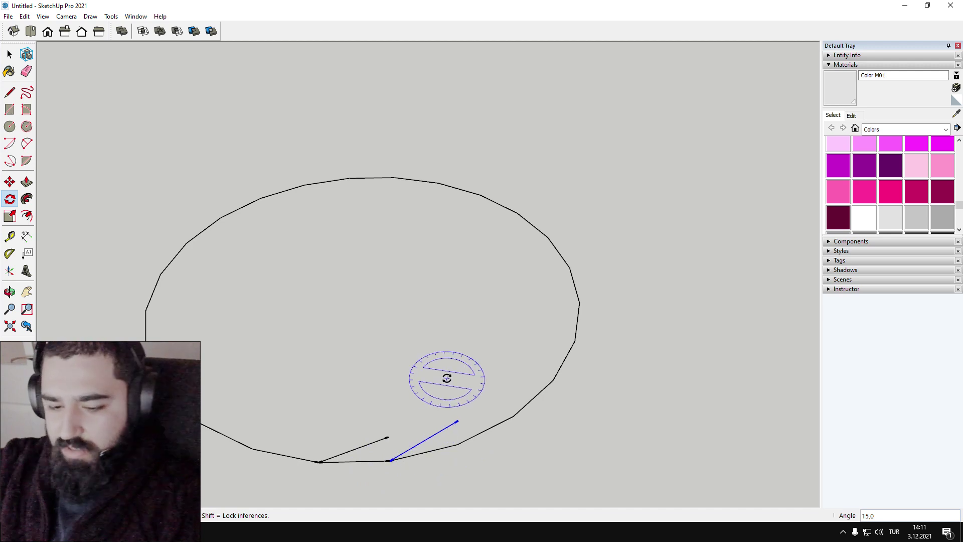
text(x360)
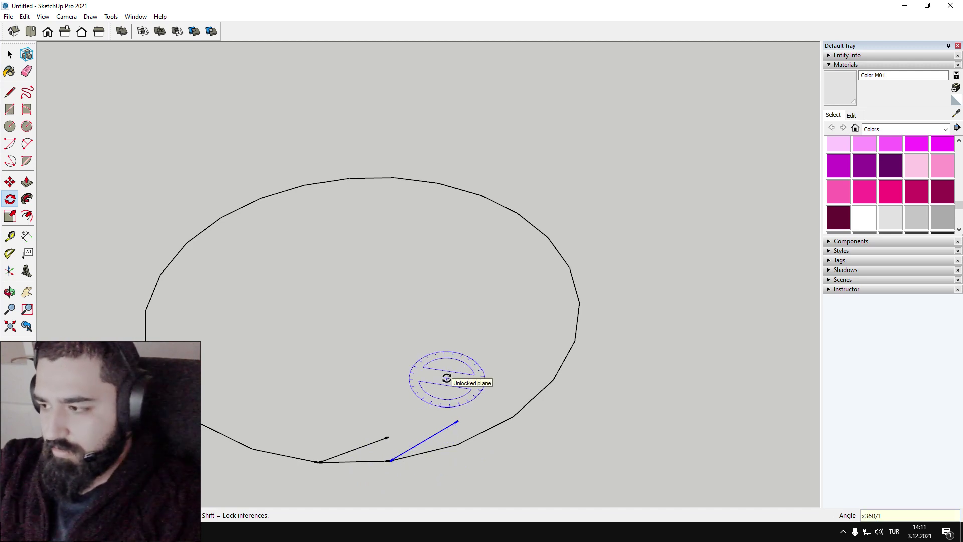
text(/1)
key(Return)
middle_drag(447, 378, 303, 400)
- Draw a short vertical line about 0.20 m long down from the circle's centre
key(l)
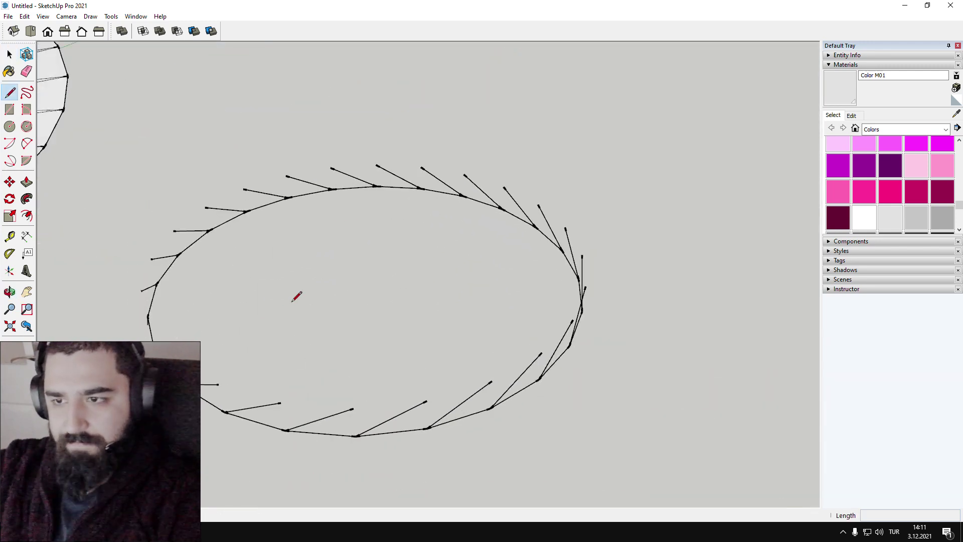
middle_drag(336, 244, 357, 344)
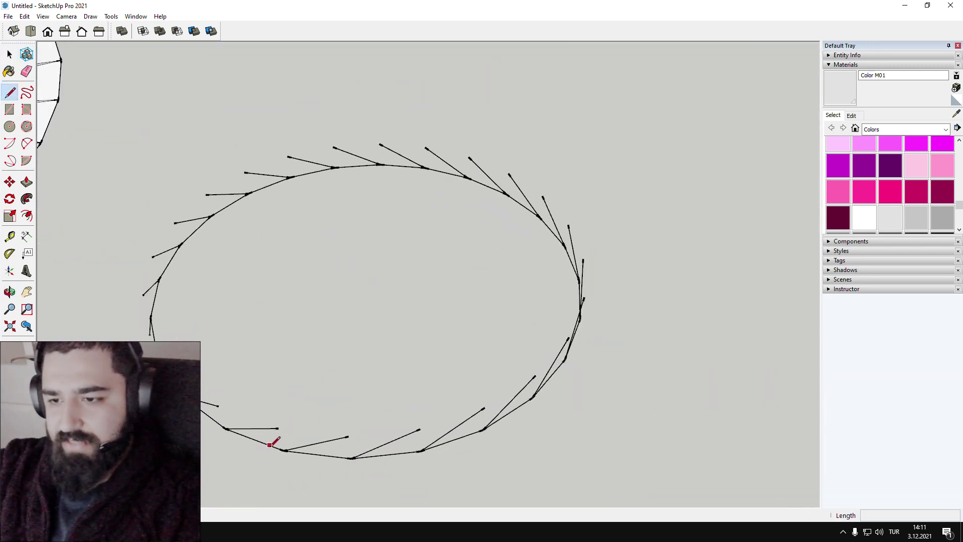
click(370, 280)
scroll(370, 288, up, 4)
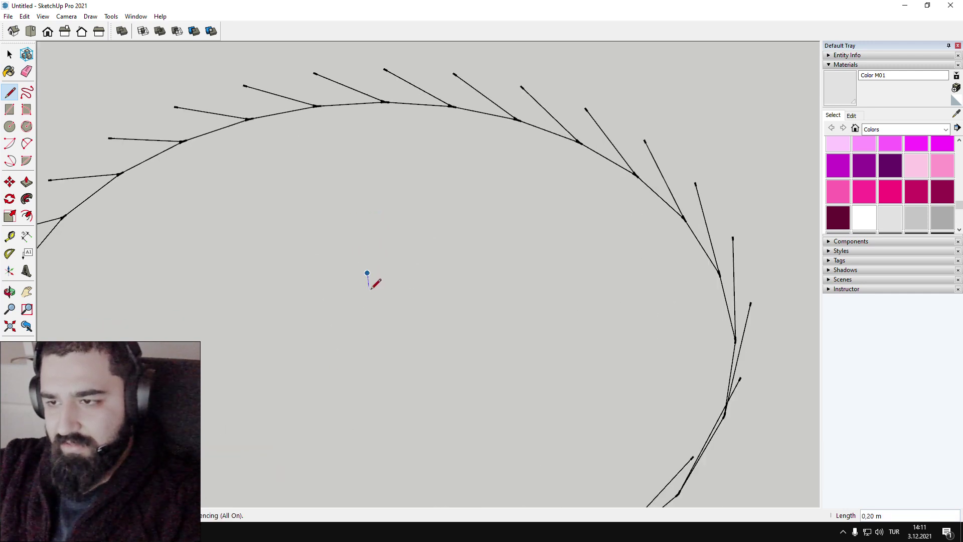
click(369, 289)
key(space)
scroll(405, 306, down, 4)
middle_drag(416, 291, 561, 272)
middle_drag(471, 365, 415, 239)
key(space)
drag(642, 243, 129, 287)
middle_drag(484, 267, 419, 344)
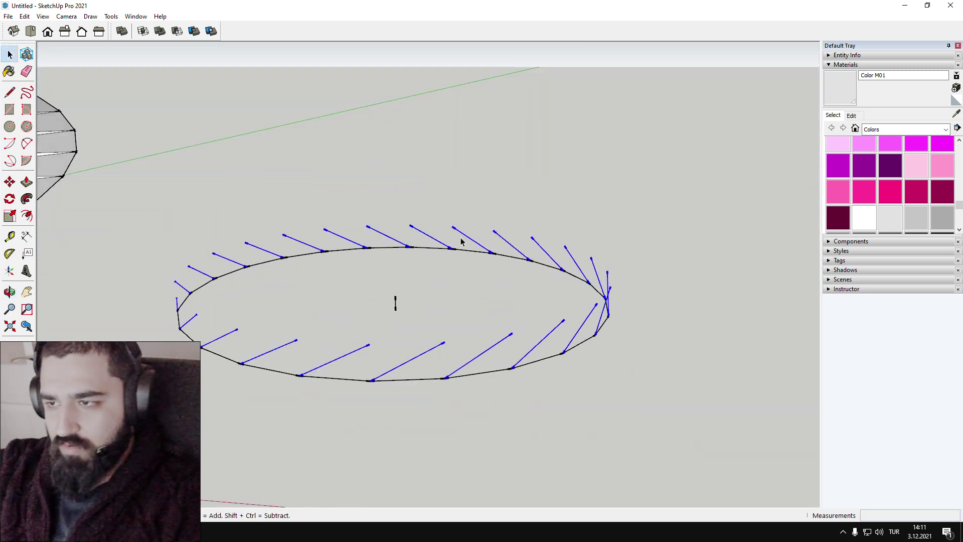
middle_drag(351, 334, 366, 279)
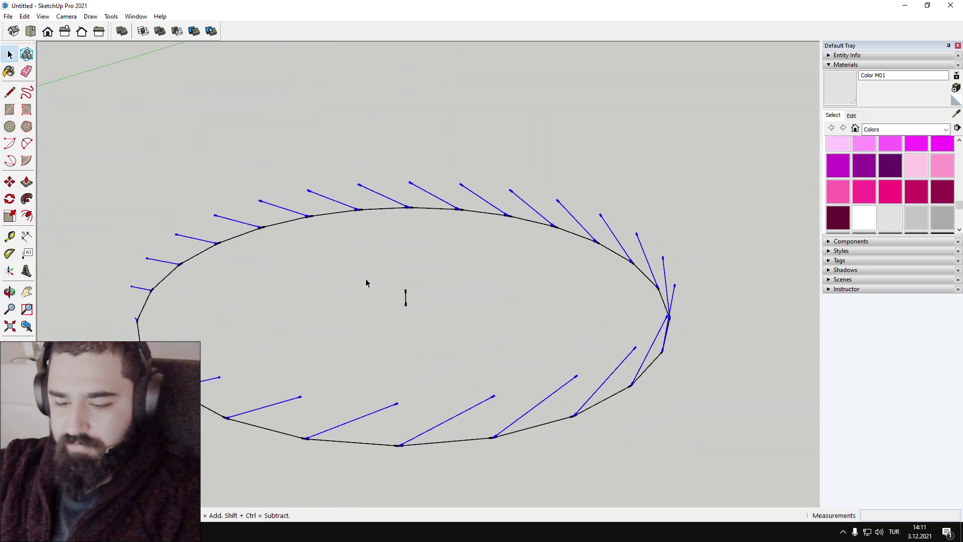
middle_drag(381, 412, 421, 400)
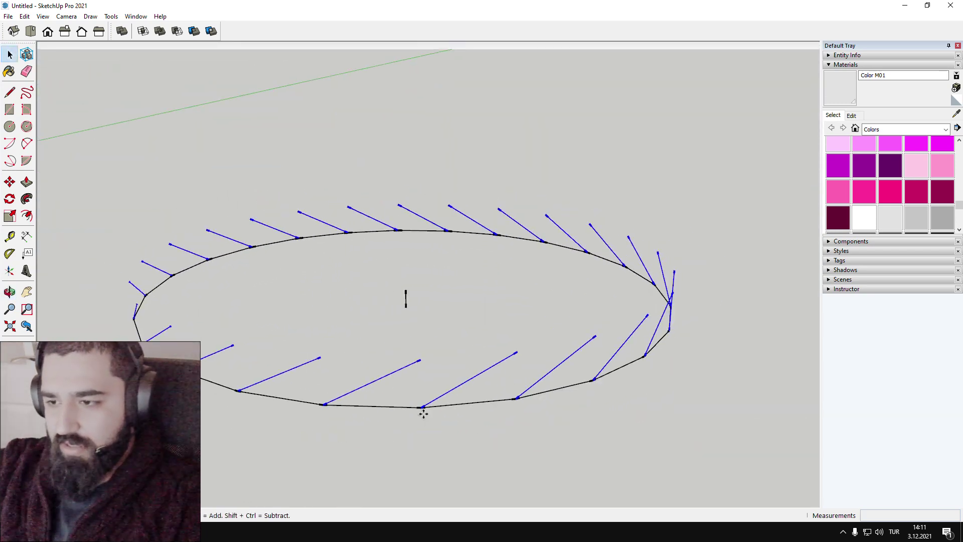
key(m)
key(ctrl+t)
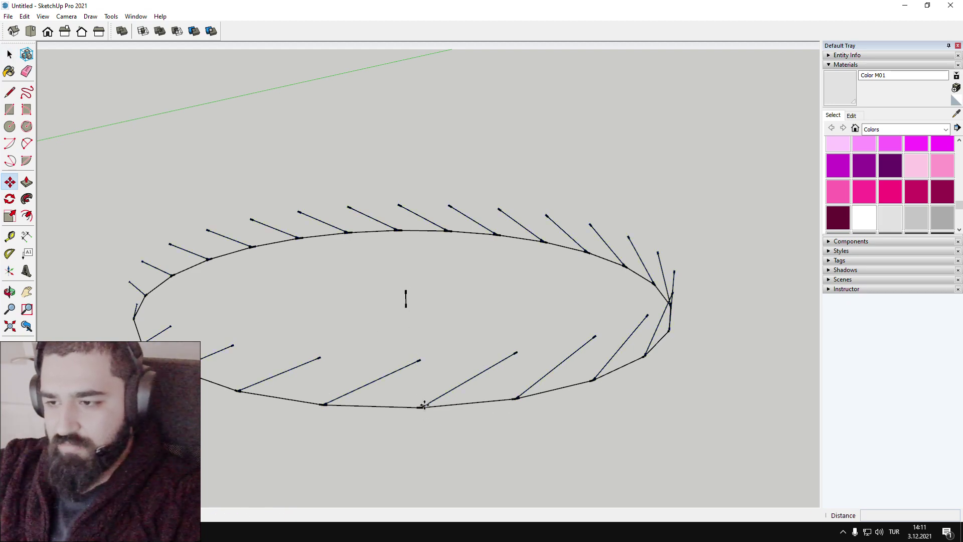
- Copy all the slanted lines straight up about 0.52 m, from one line's base to the neighbouring line's upper end
middle_drag(520, 337, 703, 241)
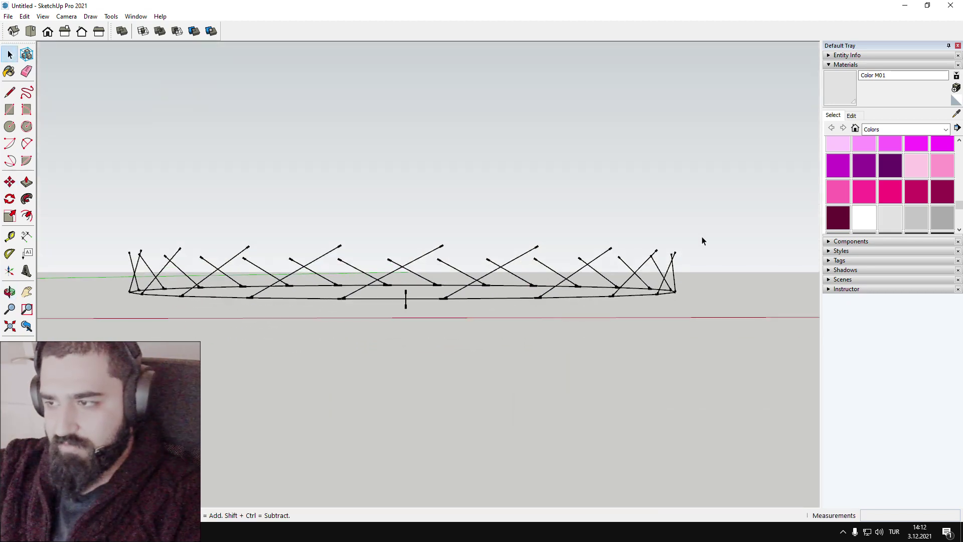
middle_drag(412, 262, 398, 348)
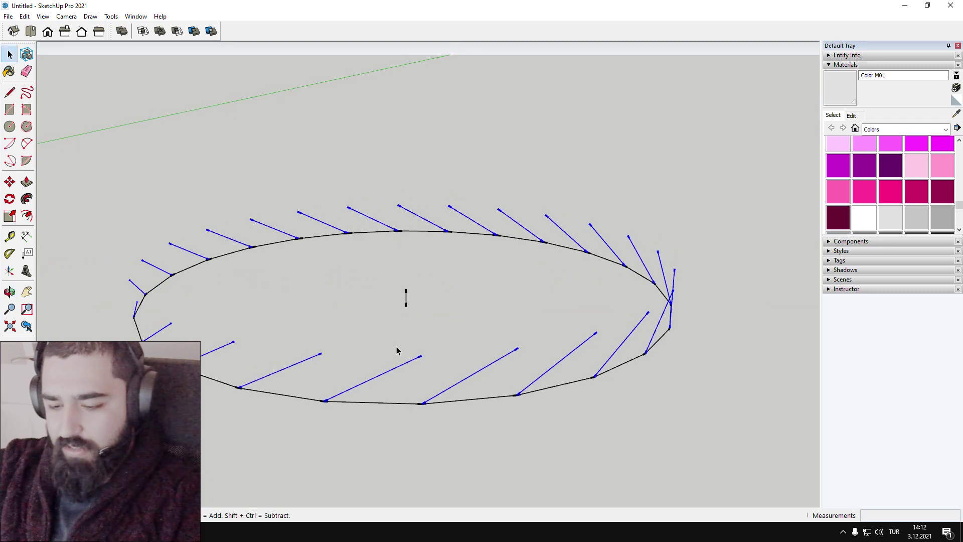
key(m)
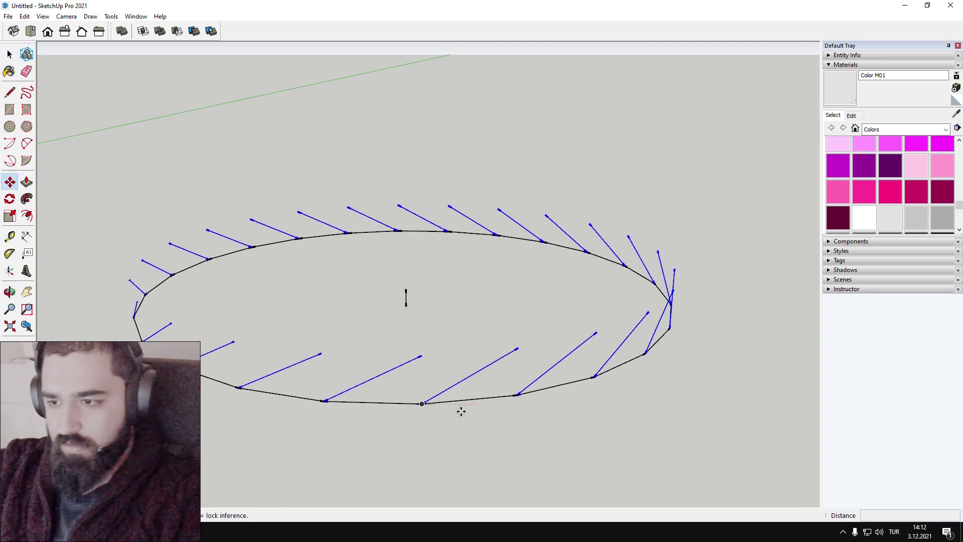
click(421, 403)
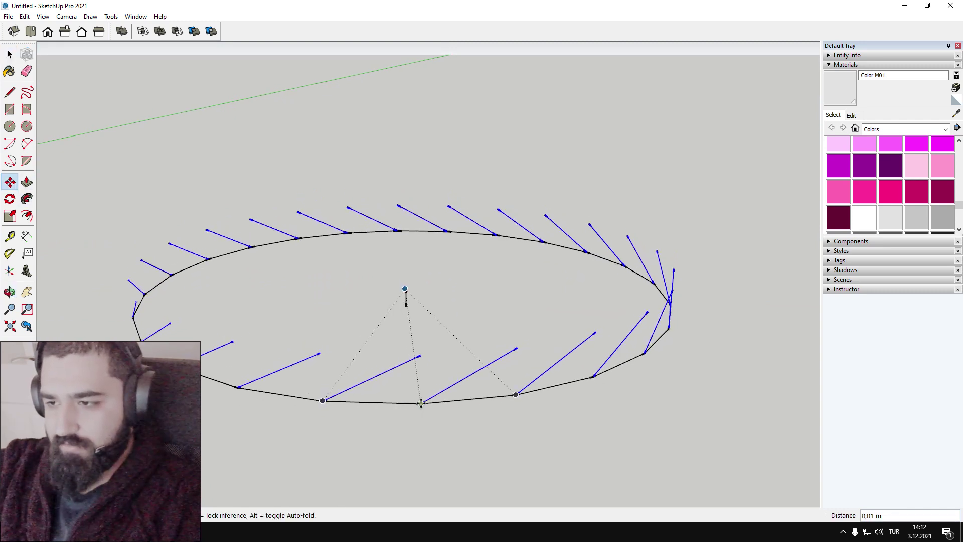
key(ctrl)
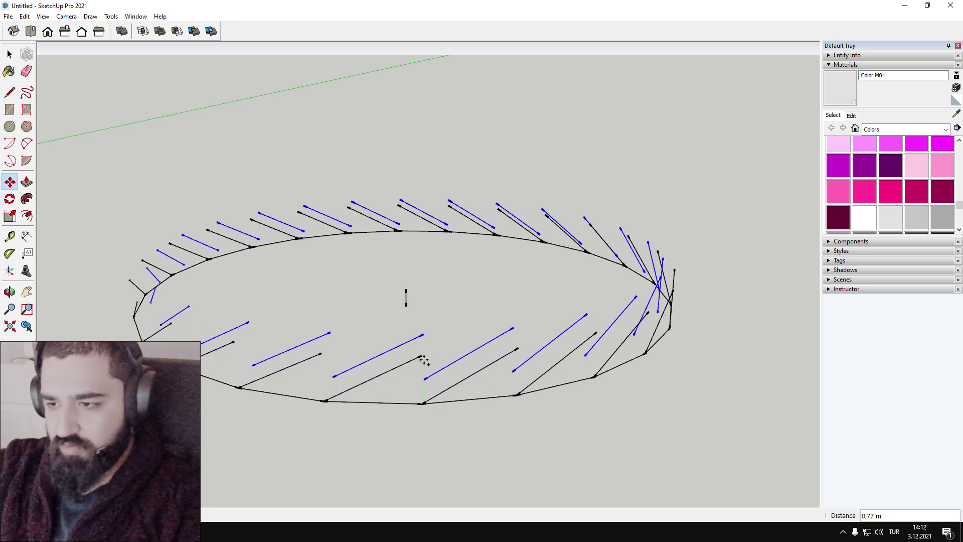
click(422, 356)
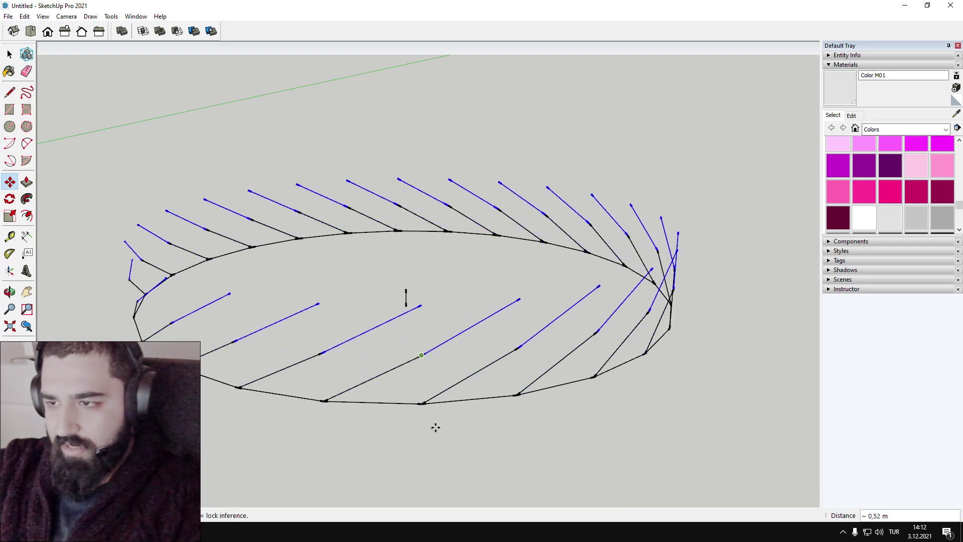
- Repeat the upward copy of the slanted lines as an x10 array
middle_drag(434, 426, 383, 277)
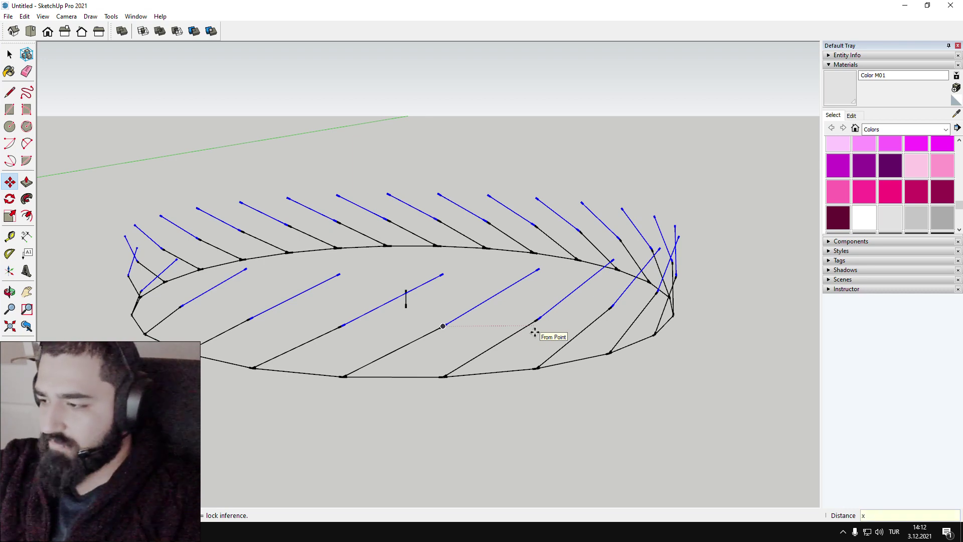
text(1)
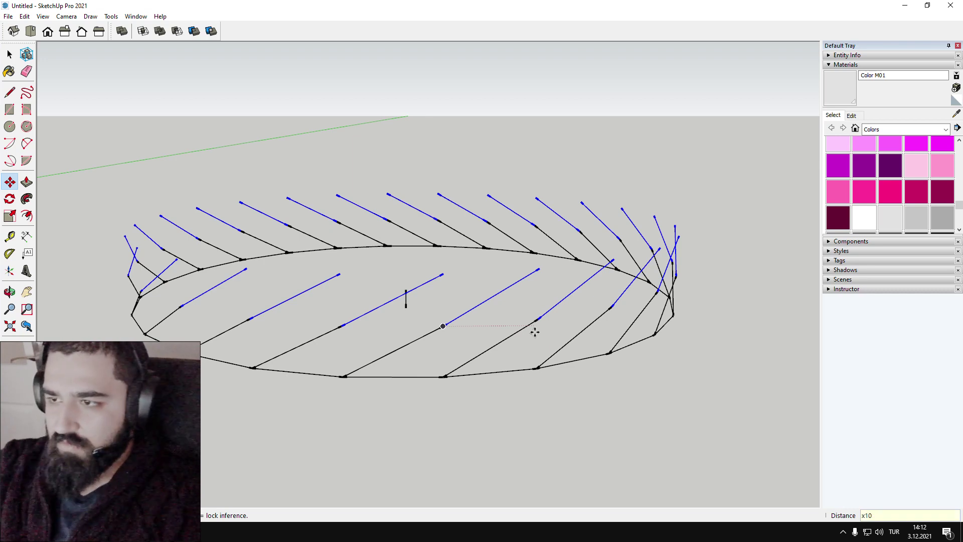
text(0)
key(Return)
middle_drag(535, 332, 478, 391)
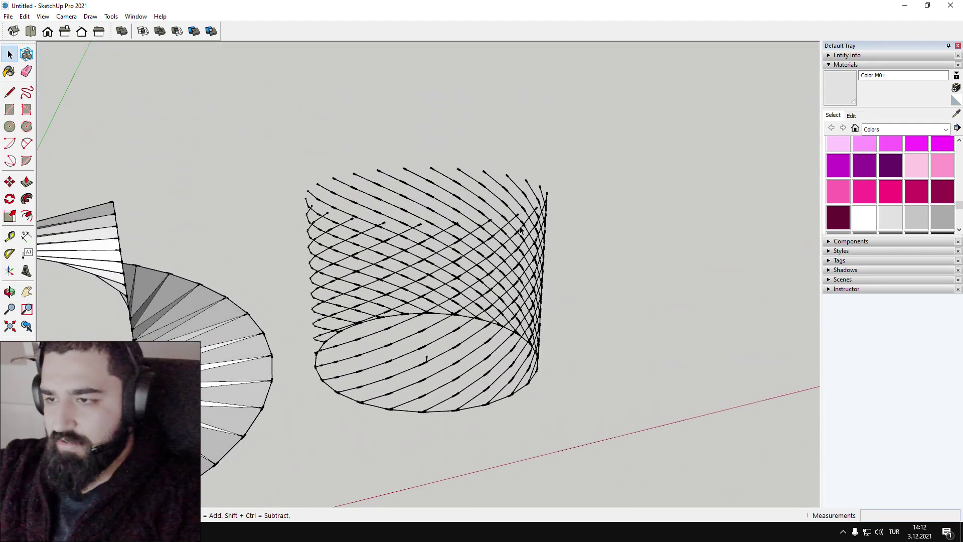
- Draw a vertical line along the blue axis from the circle's centre up to the height of the lattice's top ends
middle_drag(452, 326, 437, 377)
key(l)
scroll(431, 351, up, 5)
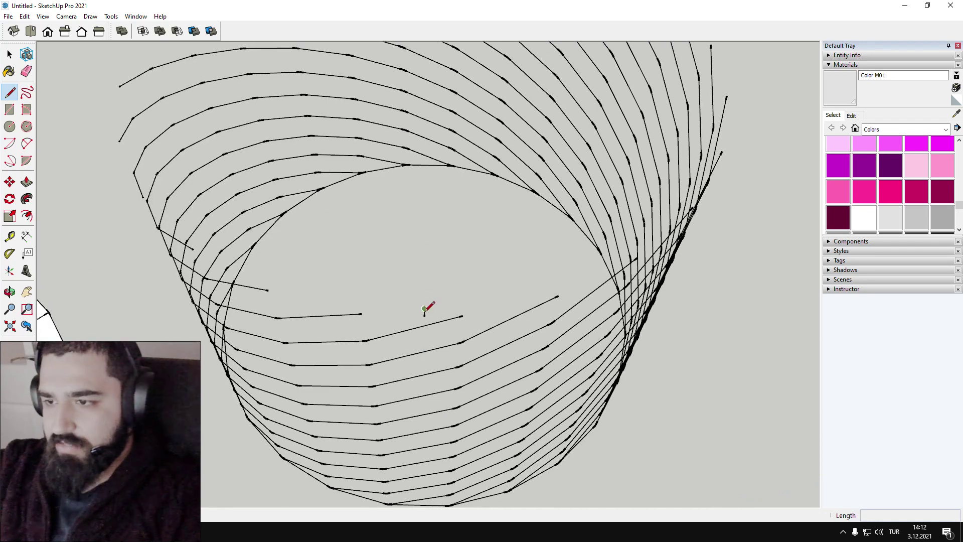
scroll(425, 307, up, 5)
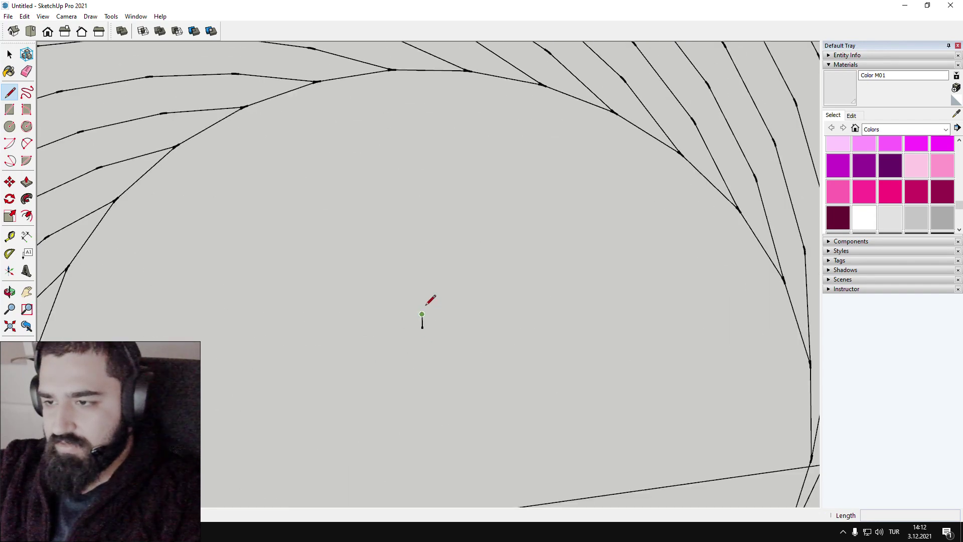
scroll(422, 314, up, 4)
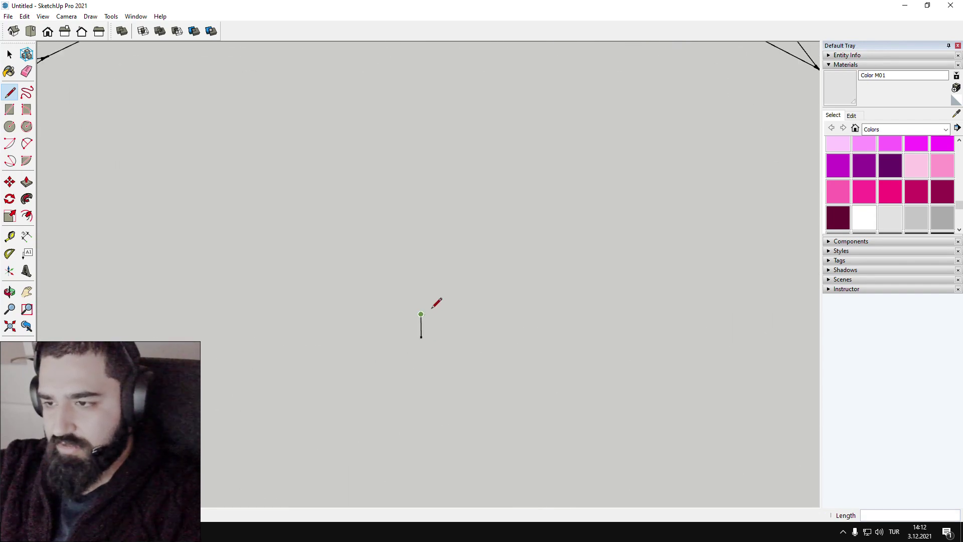
scroll(426, 312, down, 10)
middle_drag(428, 357, 424, 295)
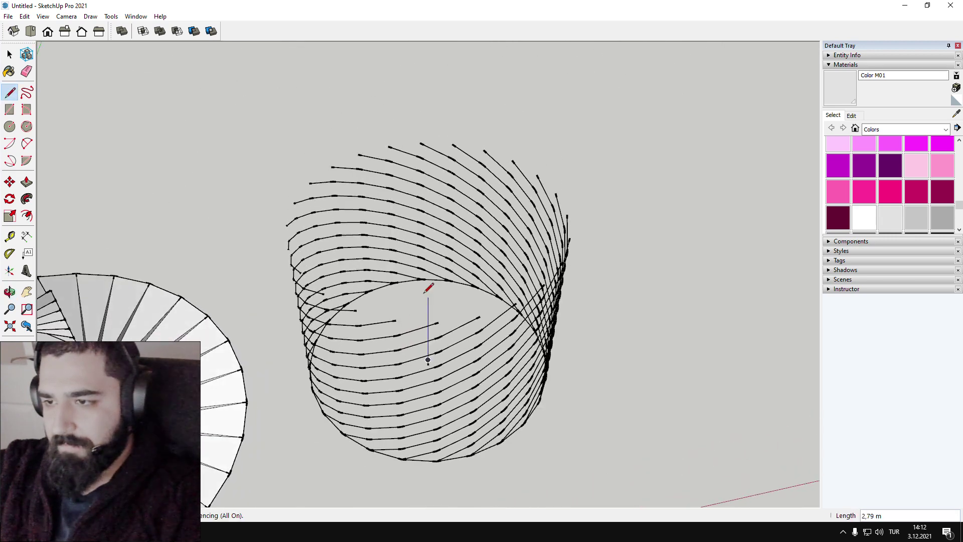
key(Up)
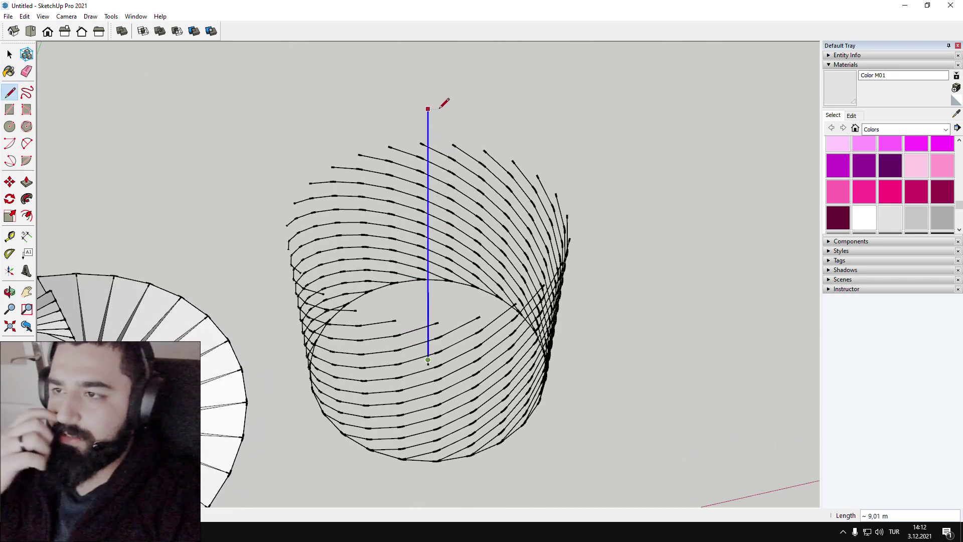
click(454, 143)
key(o)
drag(458, 145, 441, 183)
key(space)
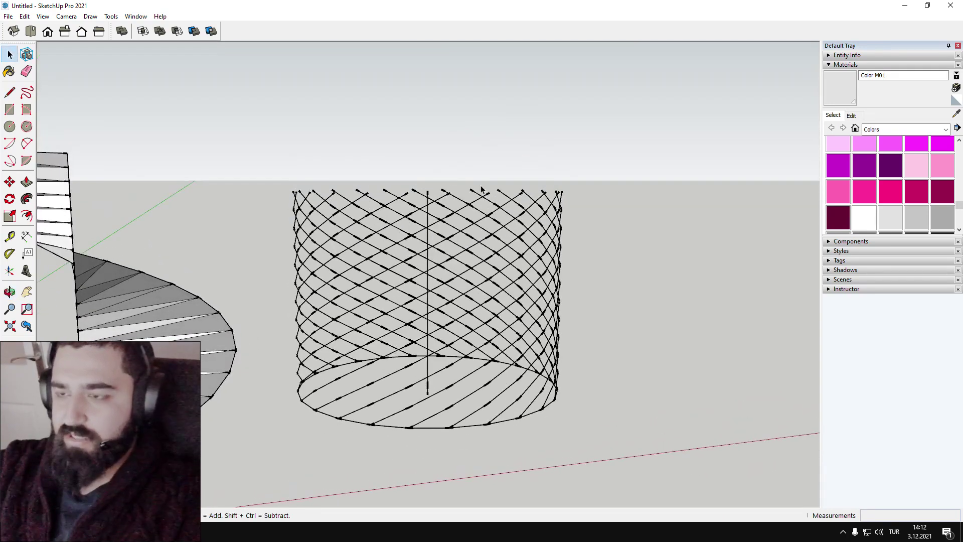
- Select the base circle together with the short line at its centre and delete them
middle_drag(443, 195, 437, 166)
middle_drag(368, 315, 428, 230)
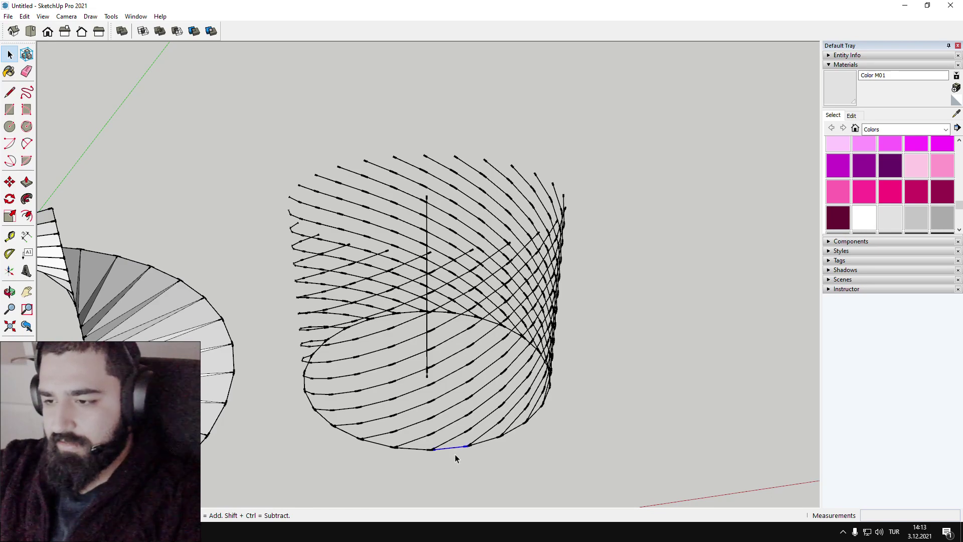
middle_drag(456, 456, 466, 300)
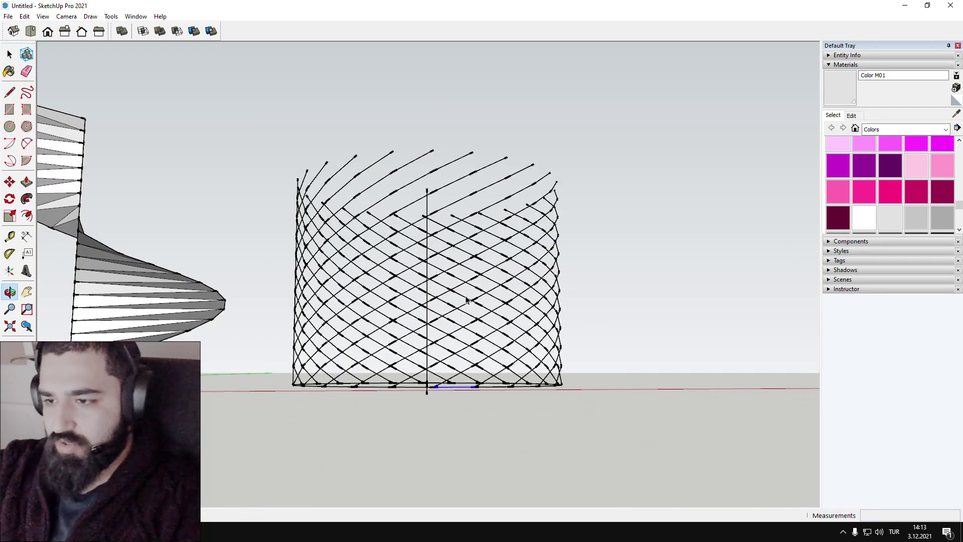
drag(259, 382, 651, 448)
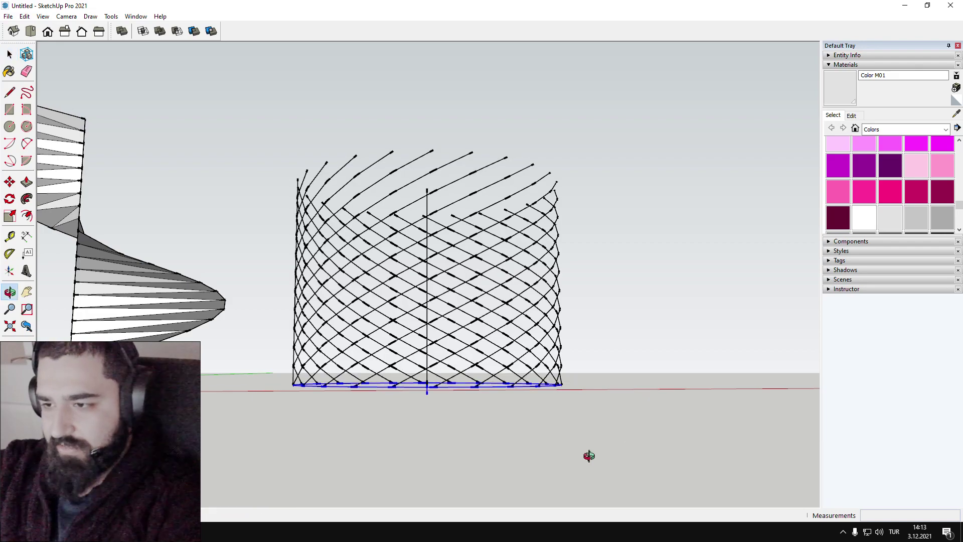
middle_drag(589, 456, 557, 451)
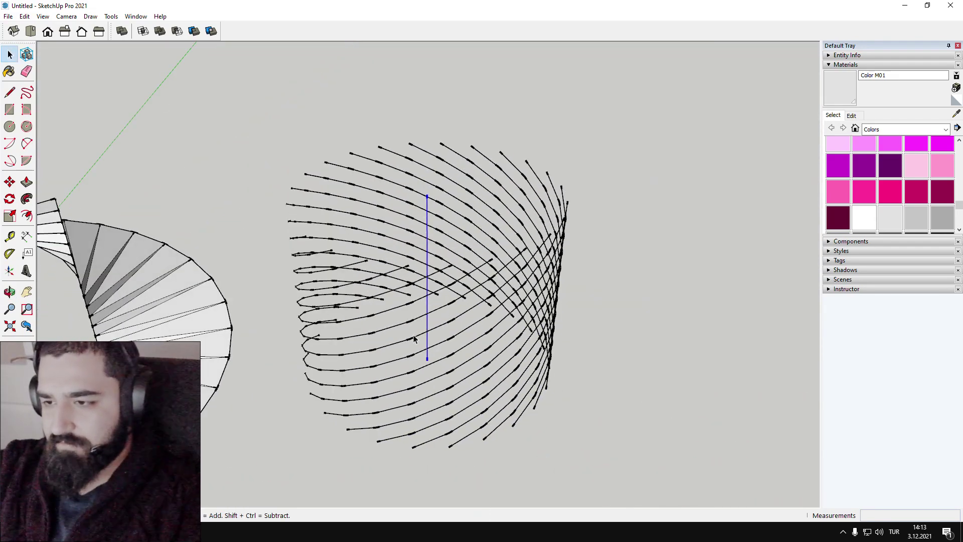
- Copy the central vertical line and one spiral chain of slanted lines into the empty space beside the lattice
scroll(414, 339, up, 3)
scroll(440, 356, down, 3)
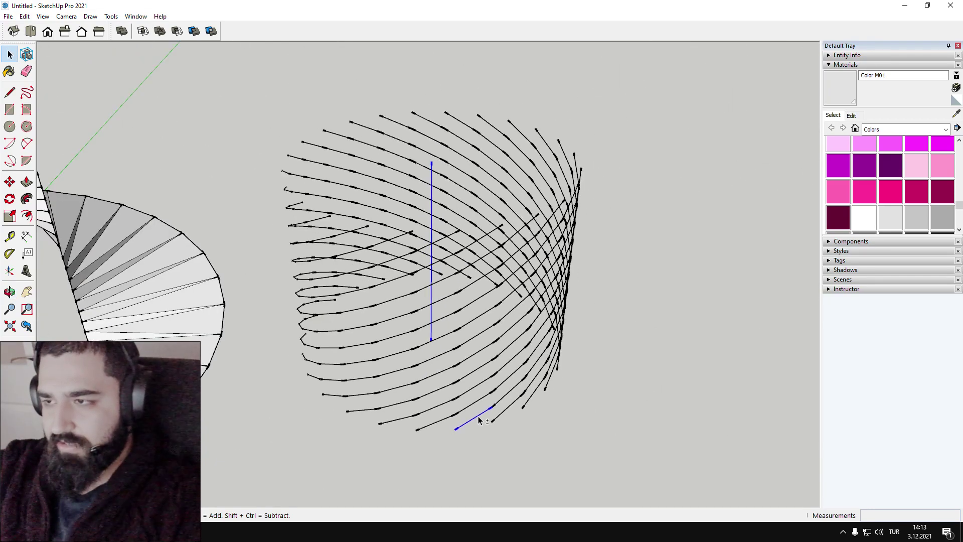
shift+triple_click(478, 416)
mouse_move(555, 329)
middle_down()
mouse_move(249, 287)
mouse_move(108, 280)
mouse_move(546, 286)
mouse_move(663, 299)
mouse_move(553, 346)
middle_up()
scroll(614, 311, down, 3)
key(m)
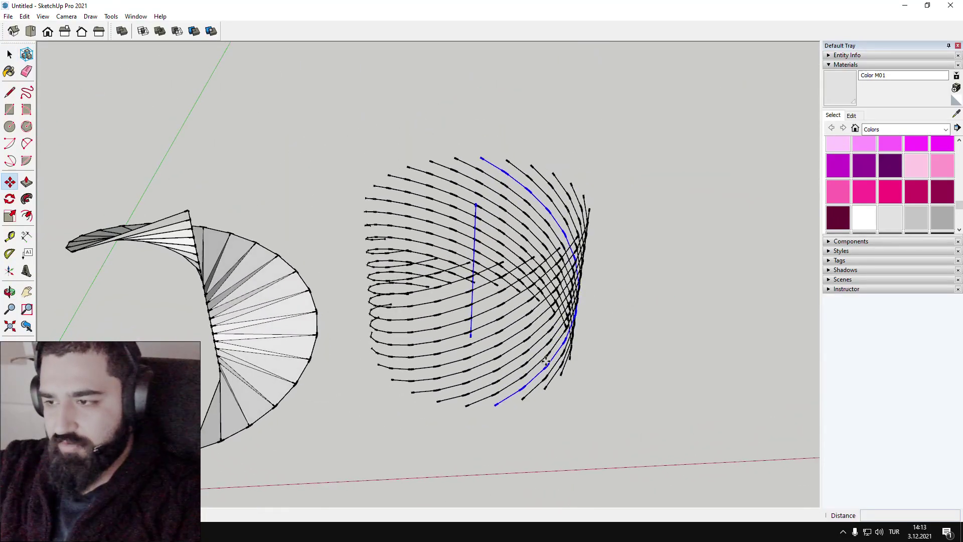
click(431, 426)
scroll(431, 426, down, 2)
shift+middle_drag(431, 426, 288, 405)
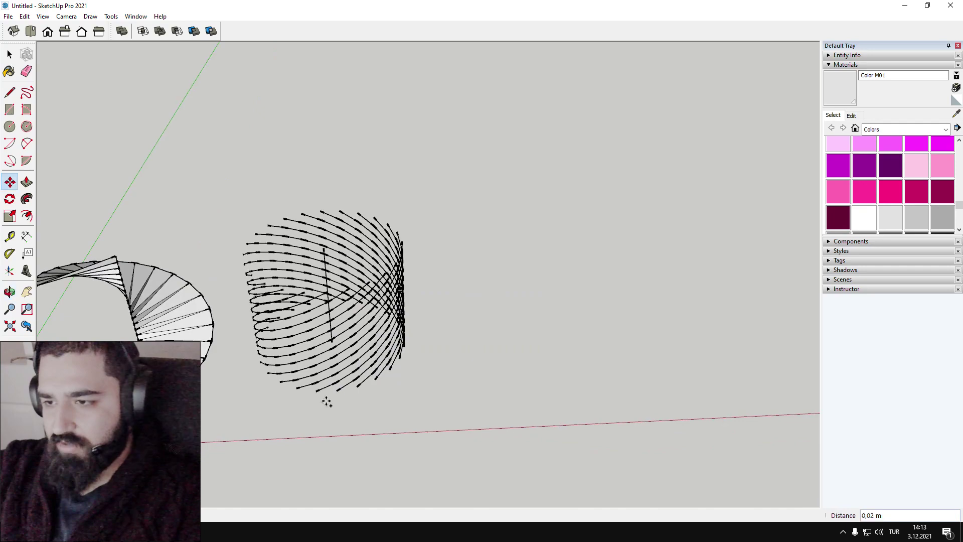
click(496, 396)
key(space)
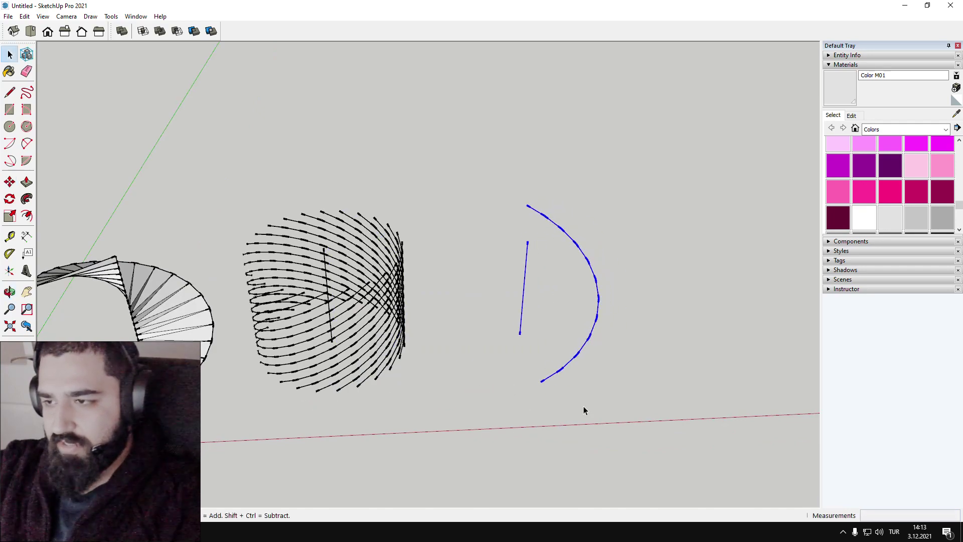
click(583, 406)
- Examine the copied curve and axis alongside the lattice and the finished spiral surface from several viewpoints
middle_drag(508, 354, 456, 268)
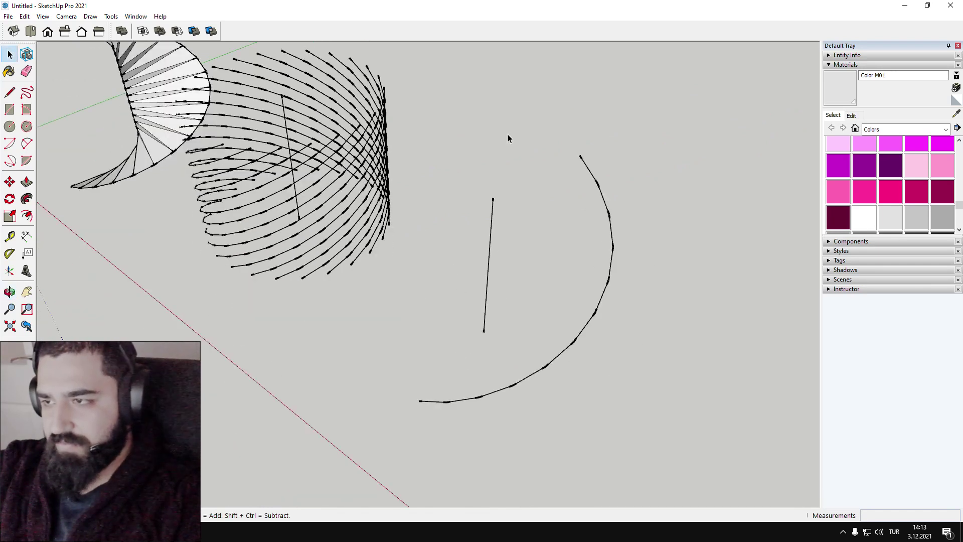
middle_drag(632, 174, 424, 269)
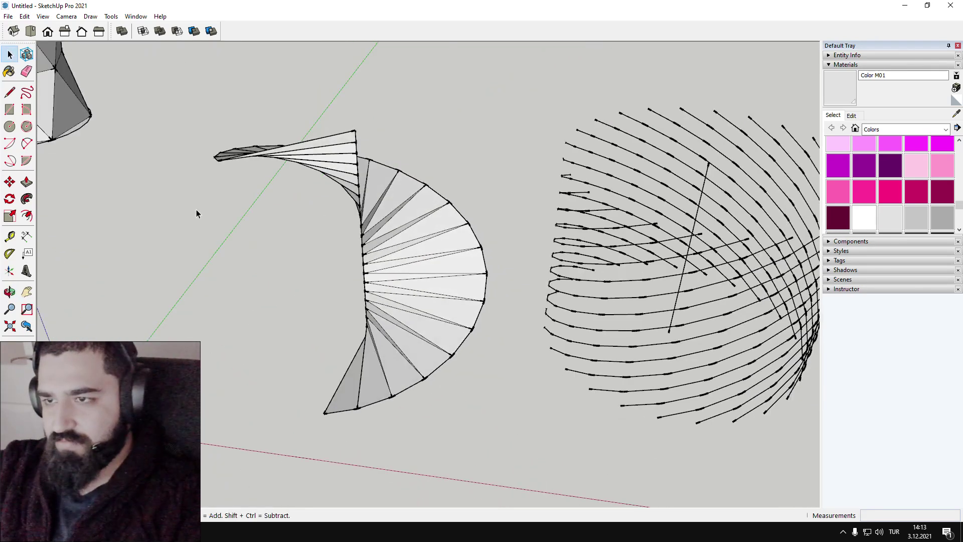
scroll(289, 293, down, 3)
shift+middle_drag(570, 288, 401, 288)
scroll(359, 289, up, 4)
middle_drag(329, 288, 545, 284)
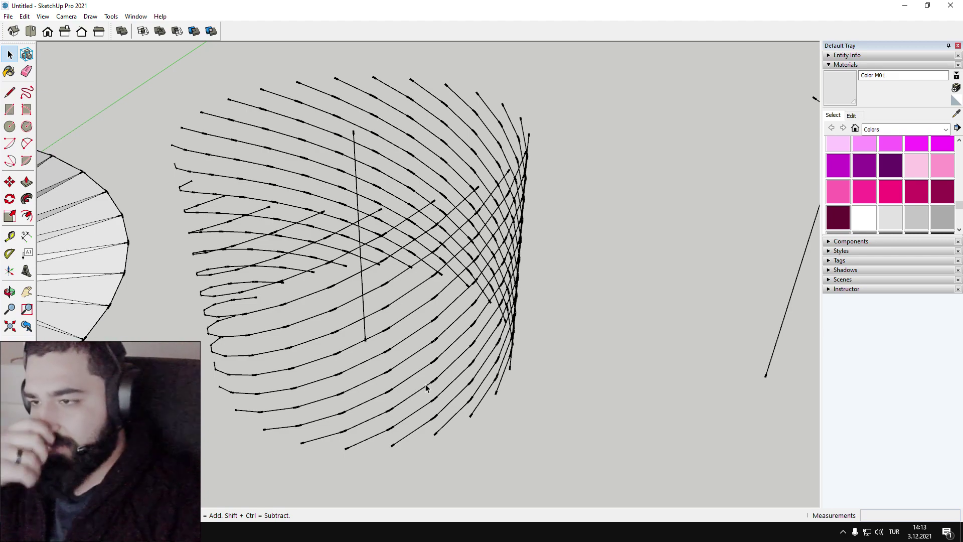
middle_drag(408, 339, 430, 355)
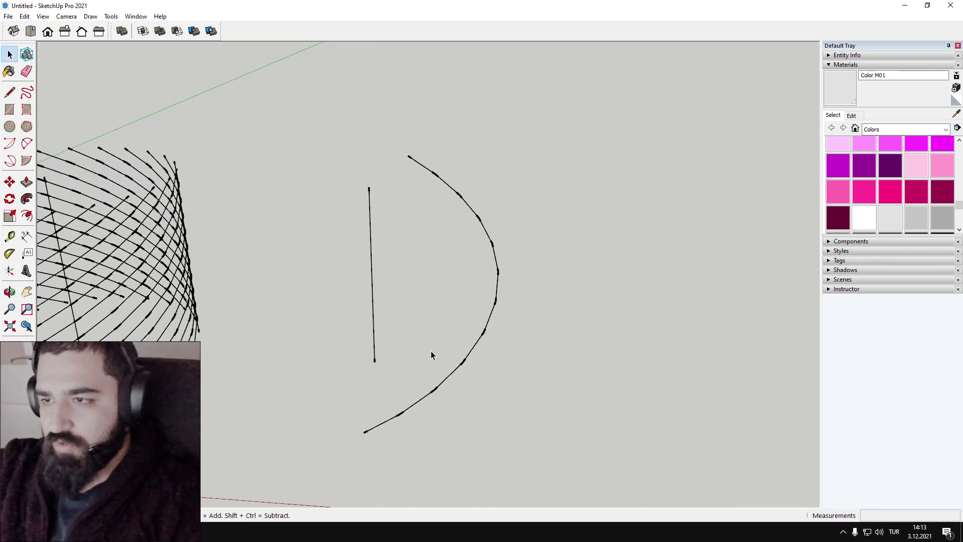
scroll(430, 355, up, 2)
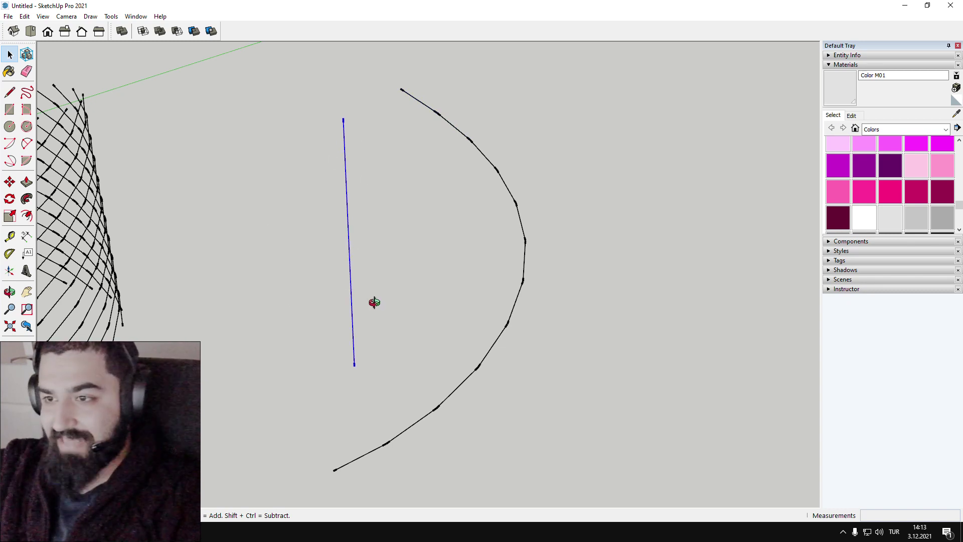
middle_drag(374, 302, 403, 447)
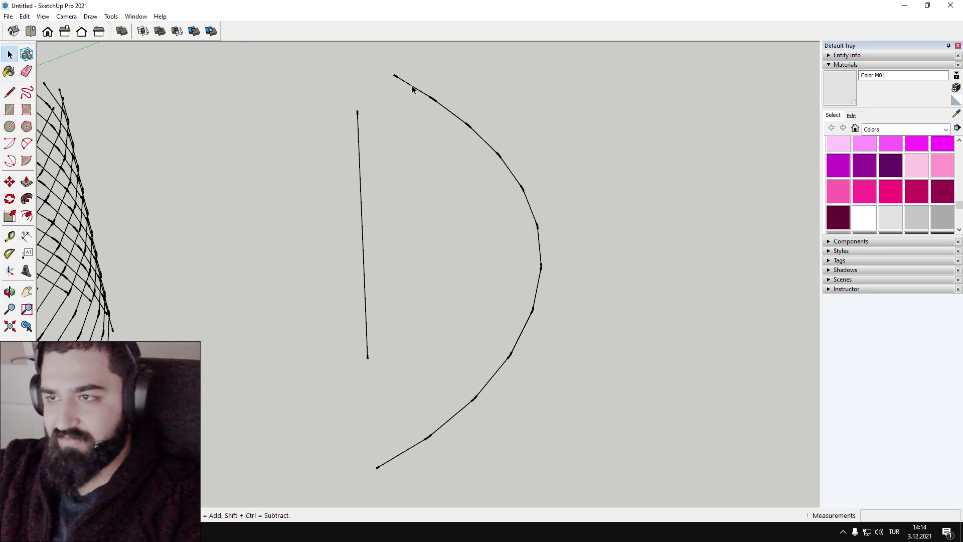
- Divide the copied vertical line into 11 equal segments
right_click(360, 191)
click(397, 258)
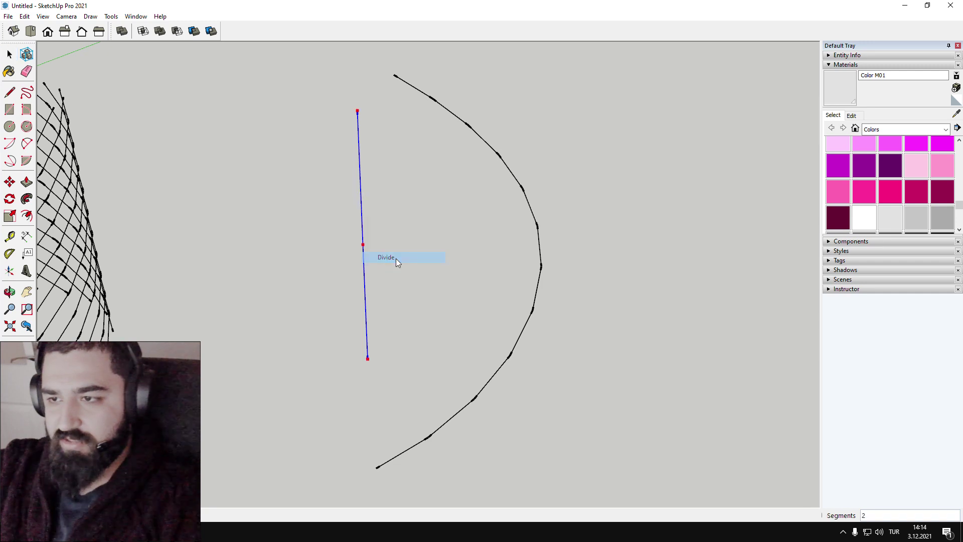
click(396, 259)
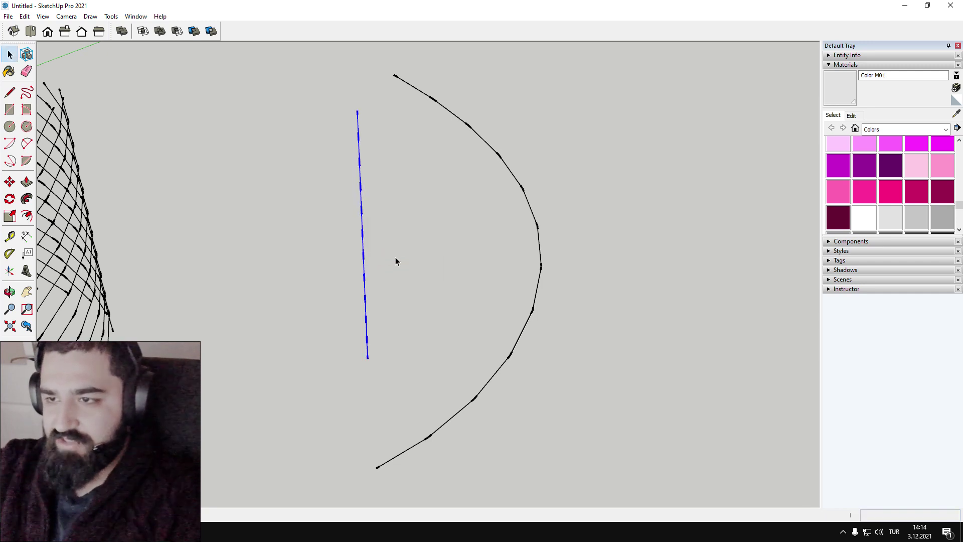
- Draw lines connecting every division point and both ends of the vertical line to the corresponding points of the spiral curve
click(10, 92)
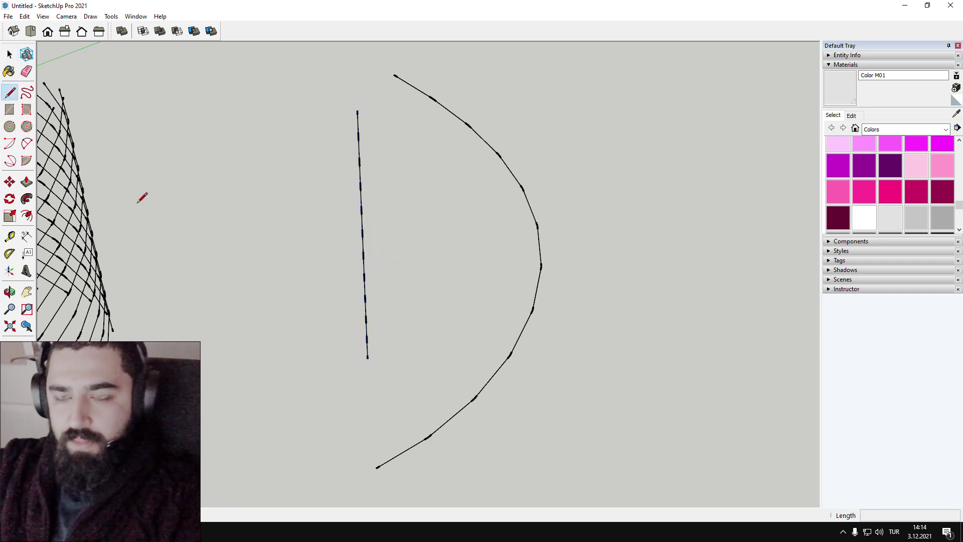
click(368, 358)
key(space)
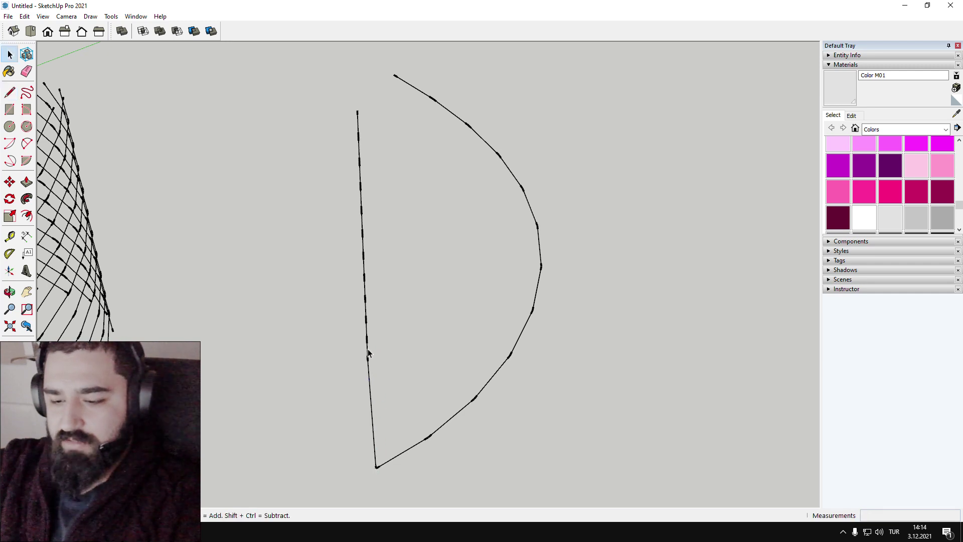
key(l)
click(366, 339)
click(428, 437)
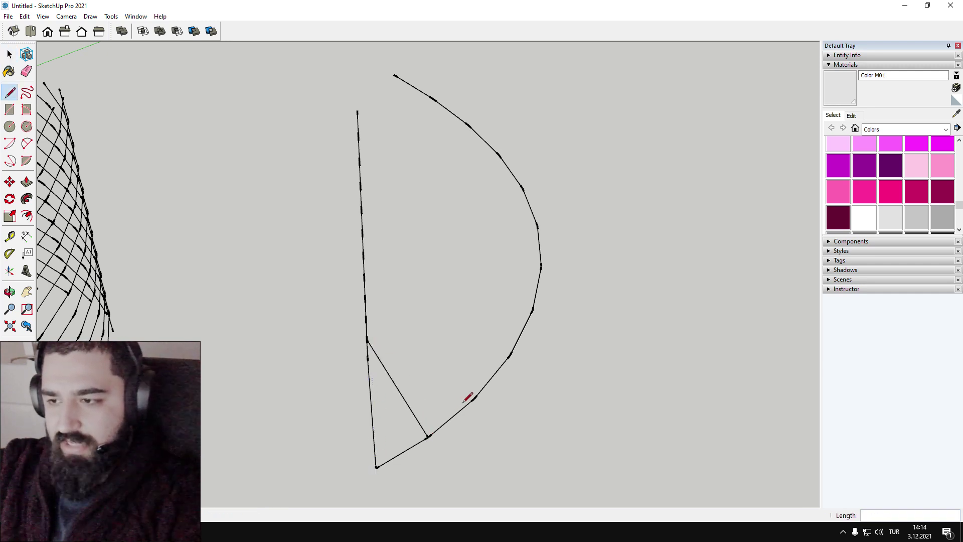
click(367, 321)
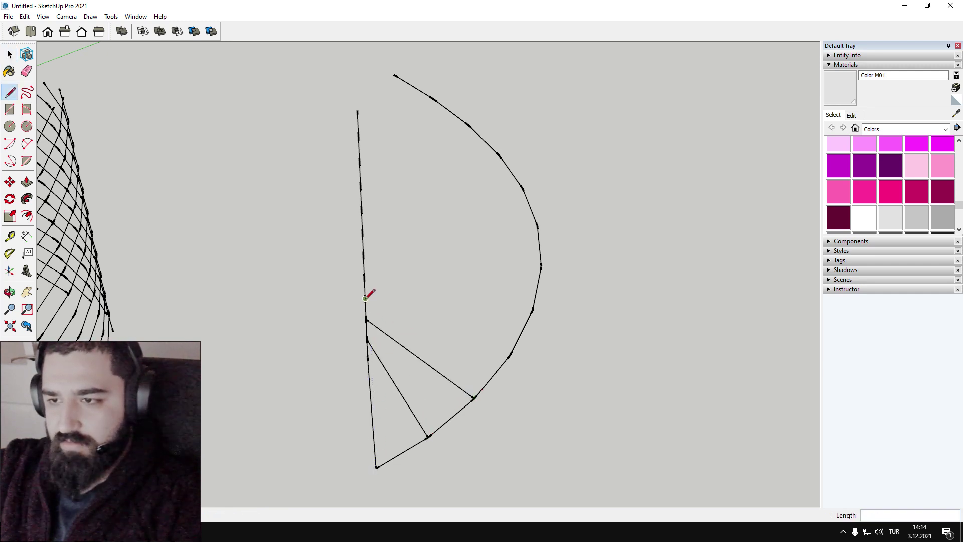
click(511, 355)
click(364, 278)
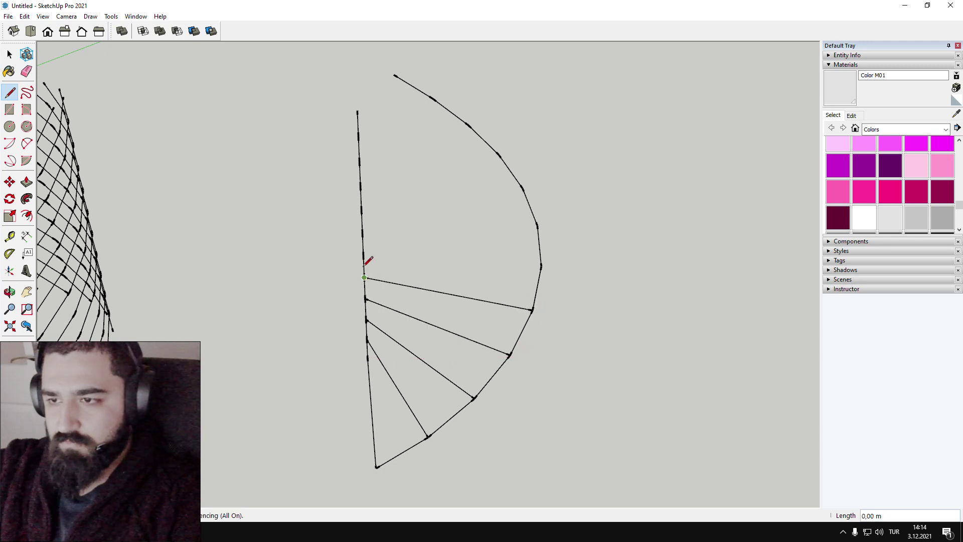
click(541, 266)
click(538, 225)
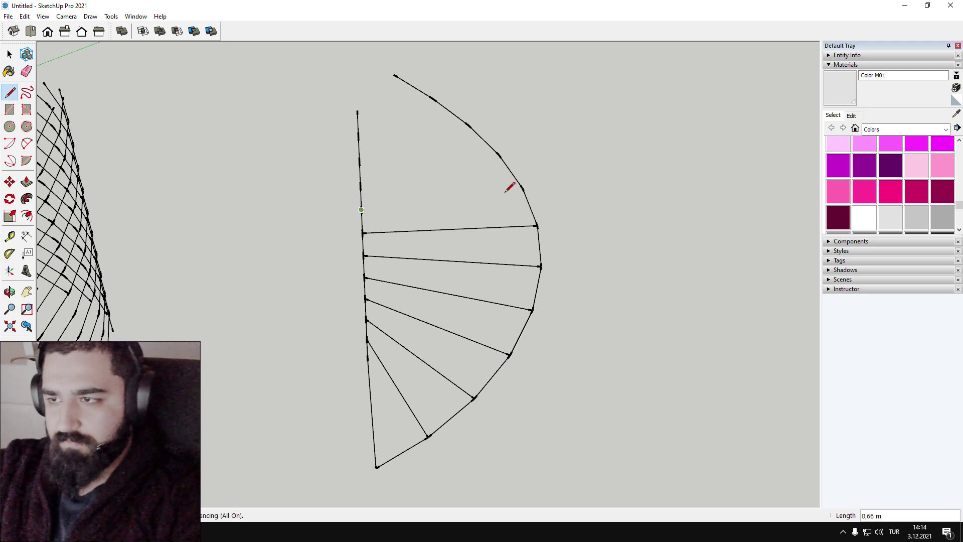
click(522, 188)
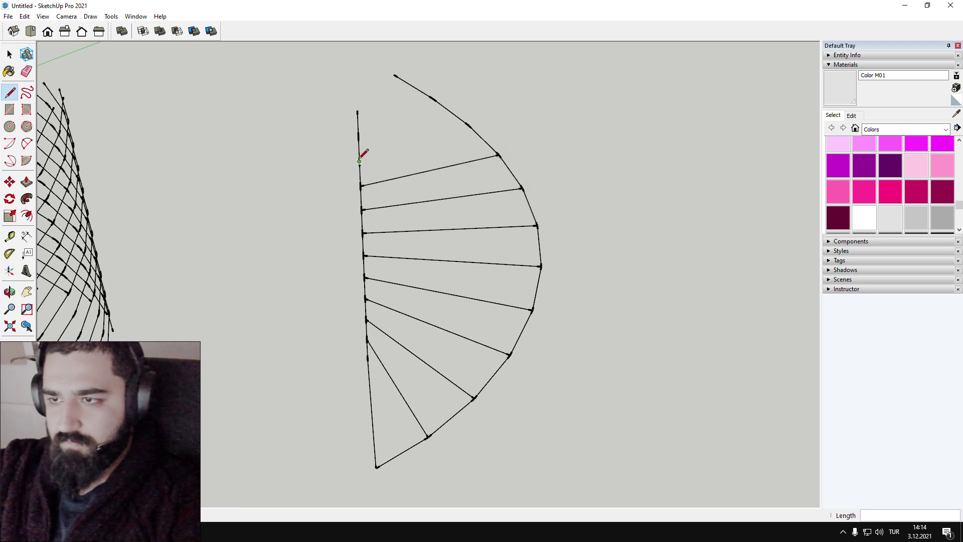
click(468, 125)
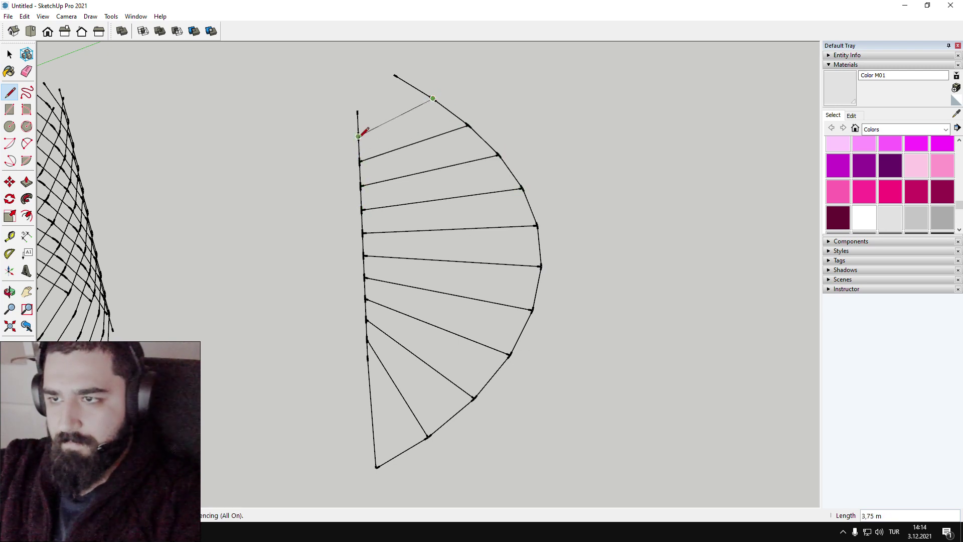
click(358, 136)
click(396, 76)
key(space)
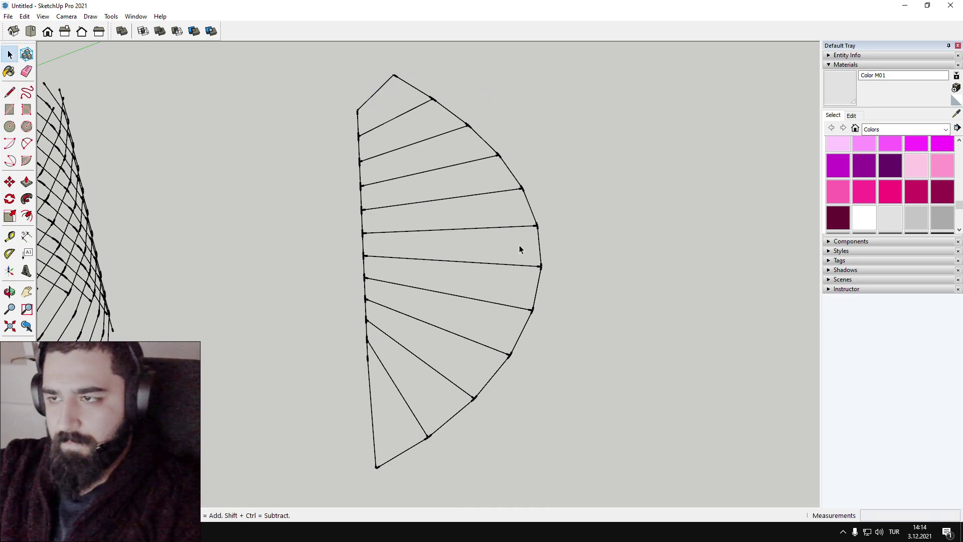
- Draw diagonals across the two lowest bays between the axis and the curve to form triangular faces
mouse_move(519, 245)
middle_down()
mouse_move(219, 132)
mouse_move(432, 125)
mouse_move(678, 142)
mouse_move(603, 185)
mouse_move(485, 211)
mouse_move(528, 240)
middle_up()
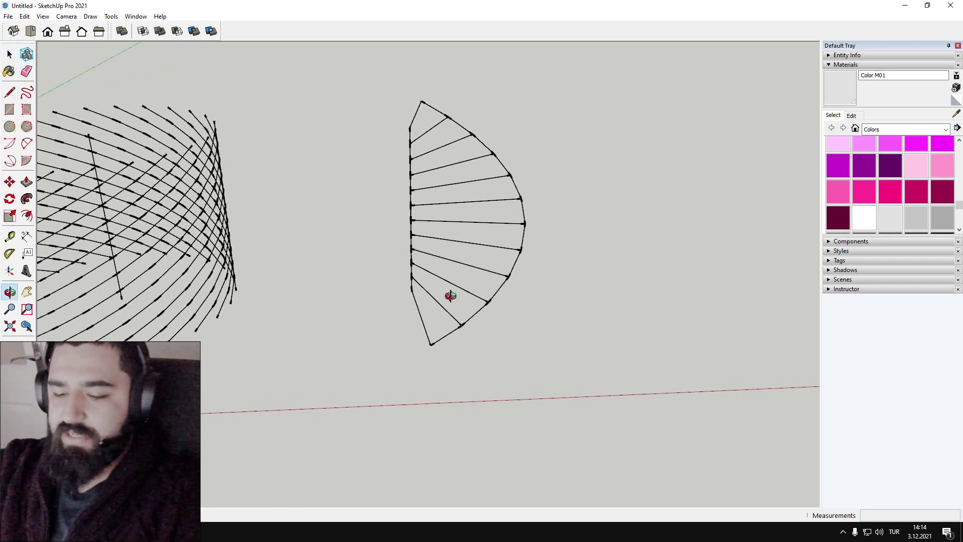
key(l)
scroll(406, 270, up, 3)
middle_drag(528, 302, 409, 292)
middle_drag(294, 313, 270, 297)
click(270, 297)
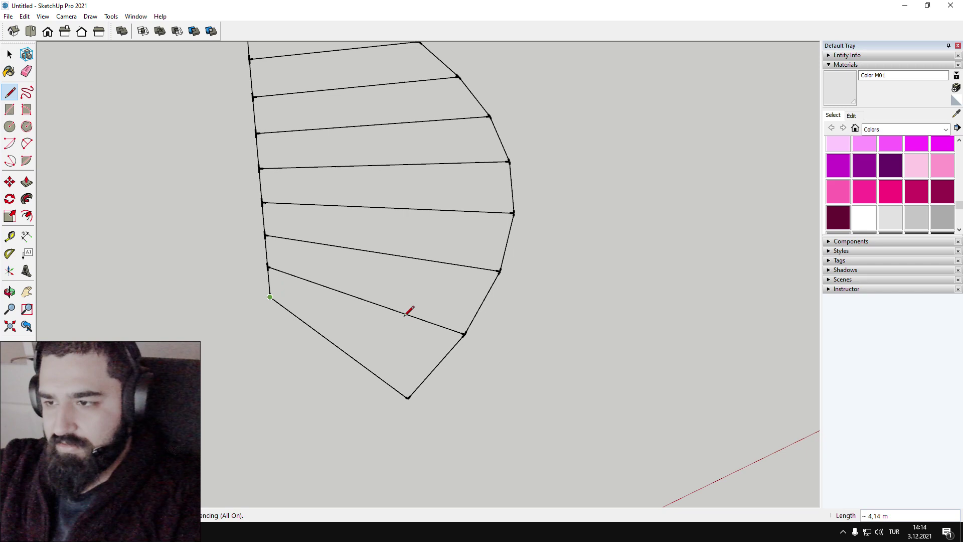
click(463, 333)
click(267, 266)
click(500, 271)
scroll(569, 254, down, 8)
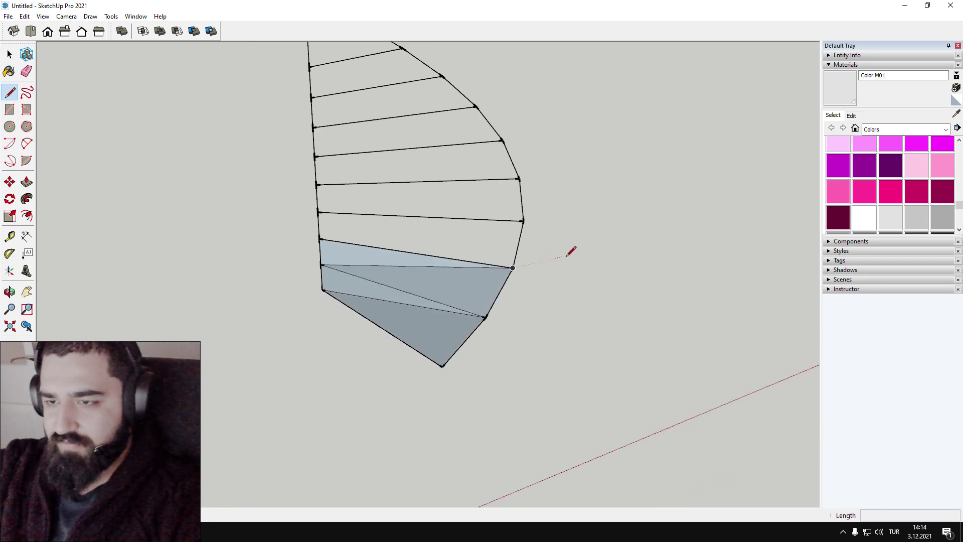
- Fill the next three bays up with triangular faces by drawing a diagonal from each axis point to the curve's next higher point
scroll(365, 341, up, 4)
scroll(368, 374, up, 3)
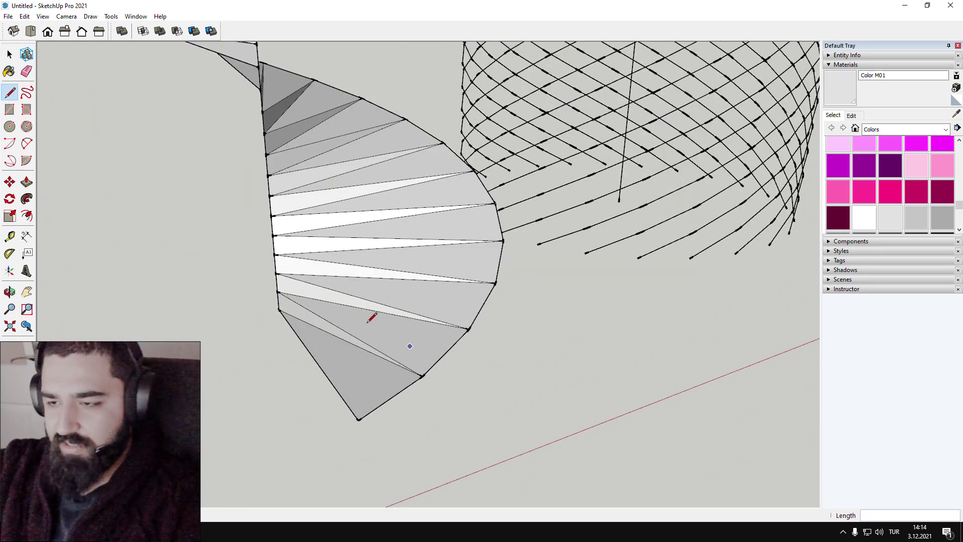
scroll(371, 318, down, 5)
scroll(580, 224, up, 5)
scroll(193, 263, up, 3)
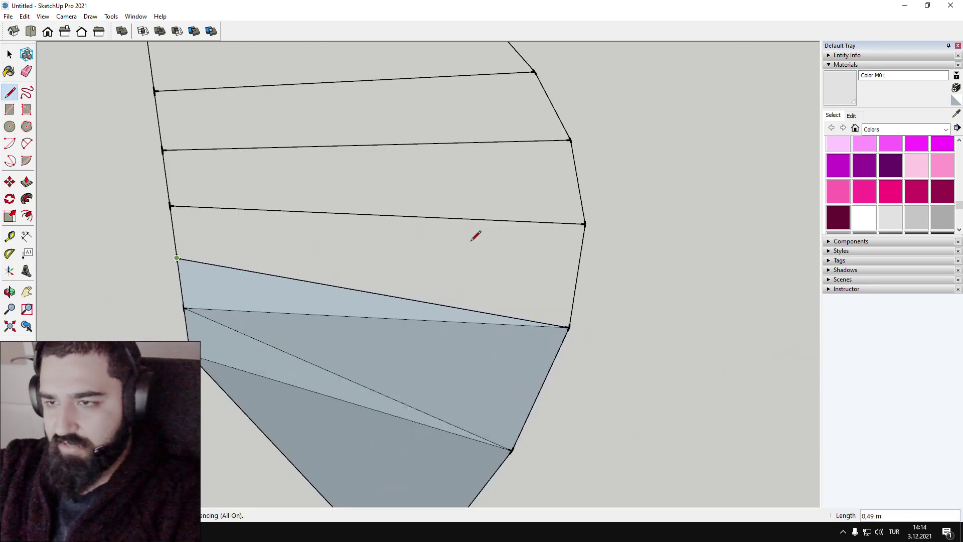
click(585, 224)
click(172, 206)
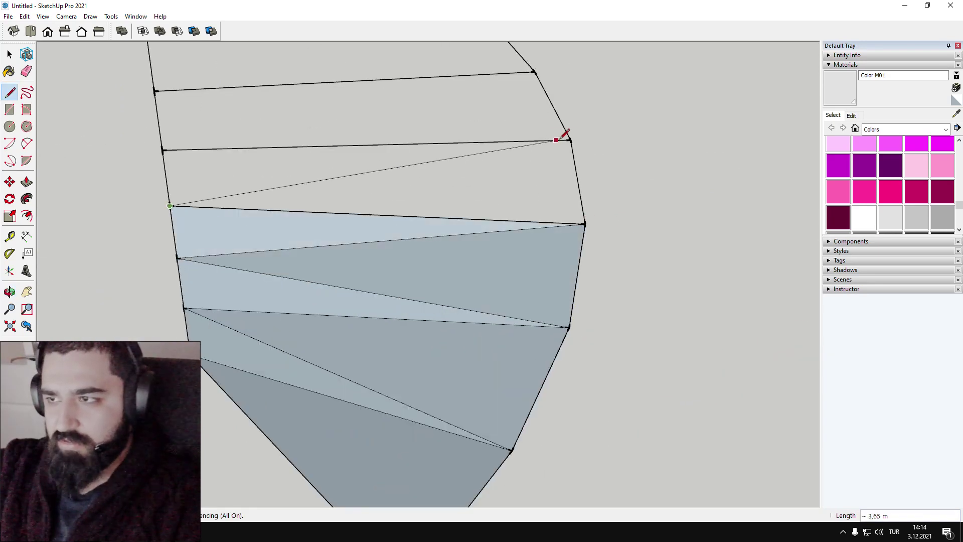
click(571, 140)
click(162, 150)
click(535, 72)
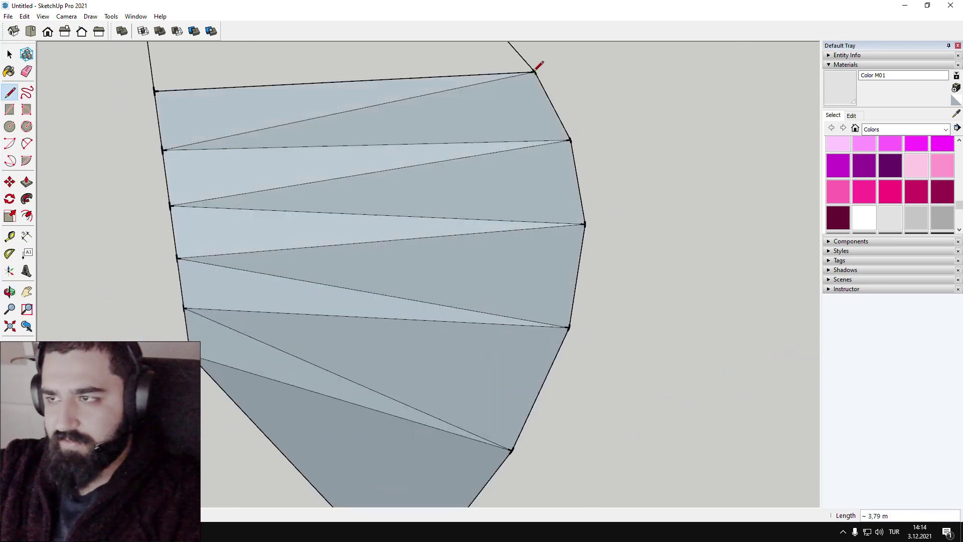
- Draw diagonals across the remaining six upper bays to complete the triangulated spiral surface up to its top end
scroll(535, 72, down, 3)
shift+middle_drag(534, 73, 523, 266)
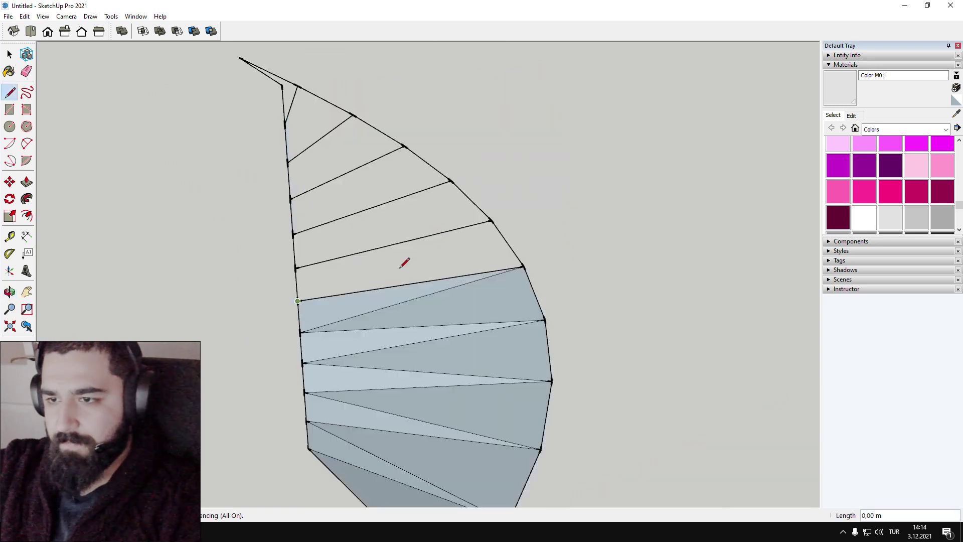
click(492, 220)
middle_drag(402, 236, 286, 254)
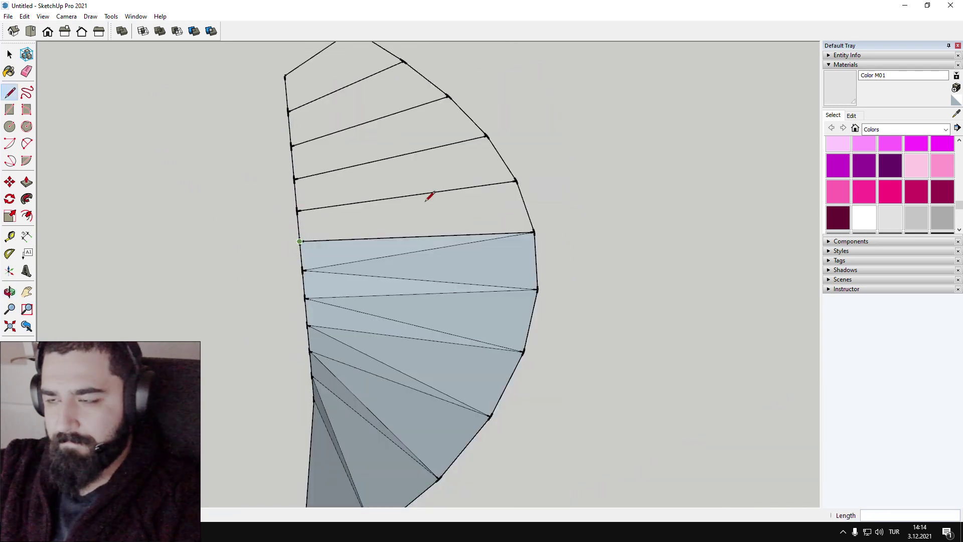
click(517, 181)
click(486, 136)
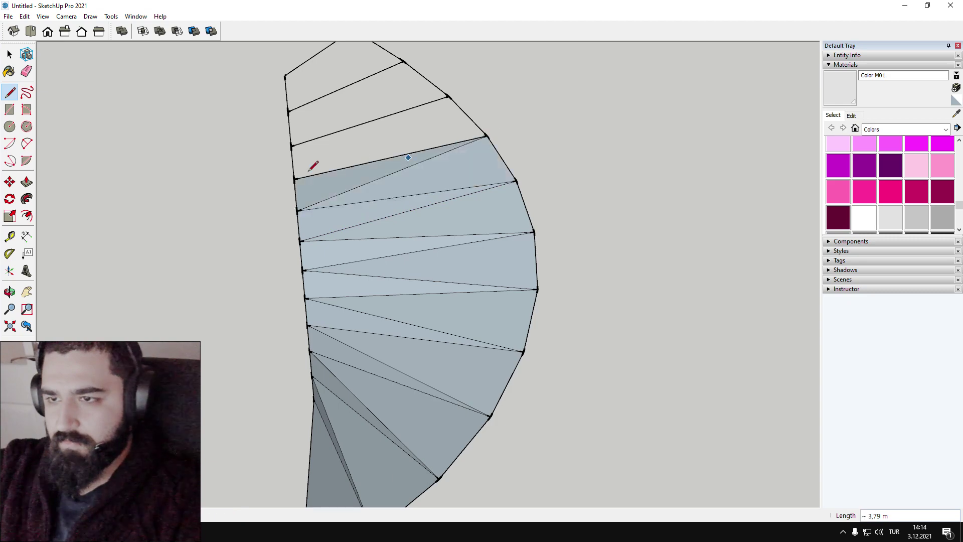
click(448, 95)
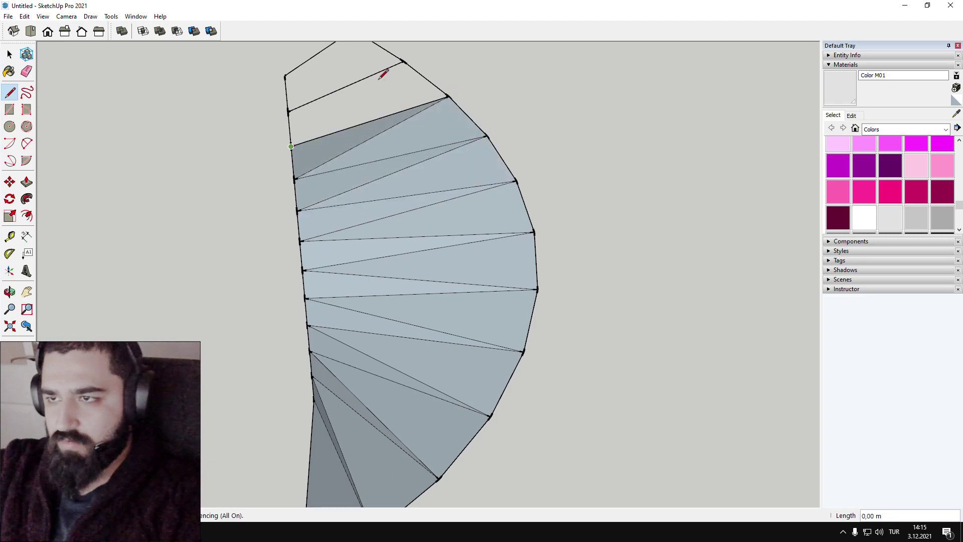
click(404, 61)
middle_drag(404, 61, 259, 178)
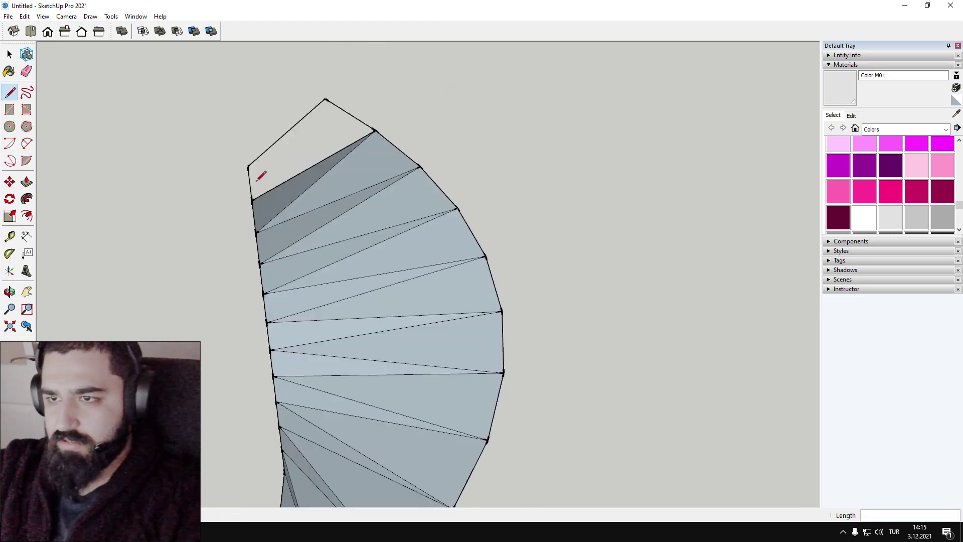
click(327, 98)
mouse_move(424, 101)
middle_down()
mouse_move(501, 185)
mouse_move(607, 151)
mouse_move(269, 119)
mouse_move(151, 122)
mouse_move(409, 146)
mouse_move(527, 250)
middle_up()
key(space)
- Make a group of all the connected faces and edges of the triangulated spiral surface
scroll(397, 226, up, 3)
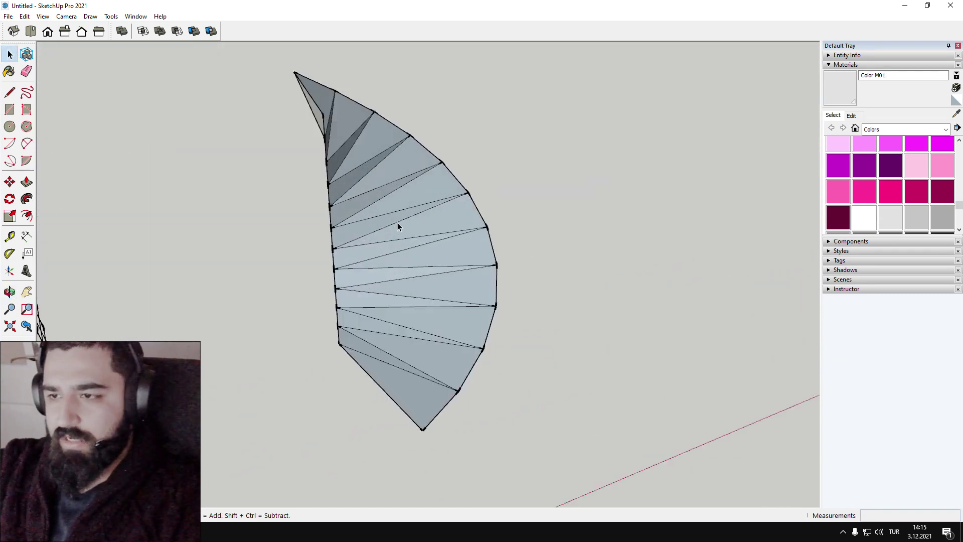
scroll(398, 224, down, 2)
click(420, 234)
triple_click(420, 233)
right_click(421, 233)
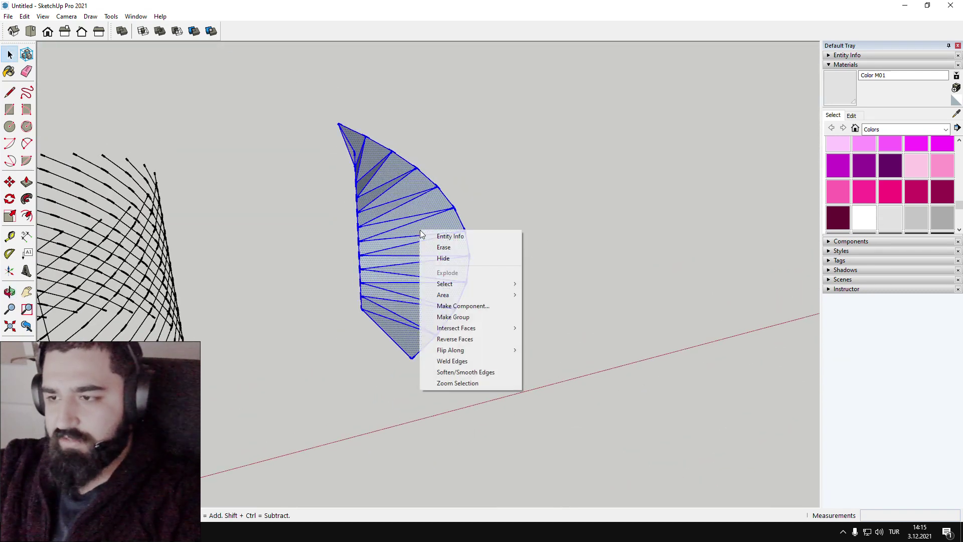
click(475, 317)
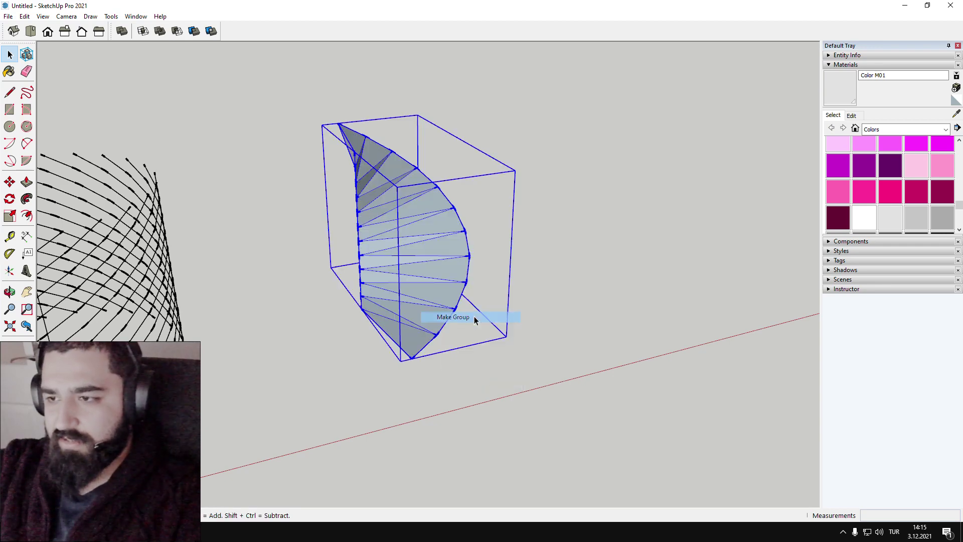
- Paint the grouped spiral surface with the light grey colour next to white in the Colors collection
middle_drag(484, 279, 708, 239)
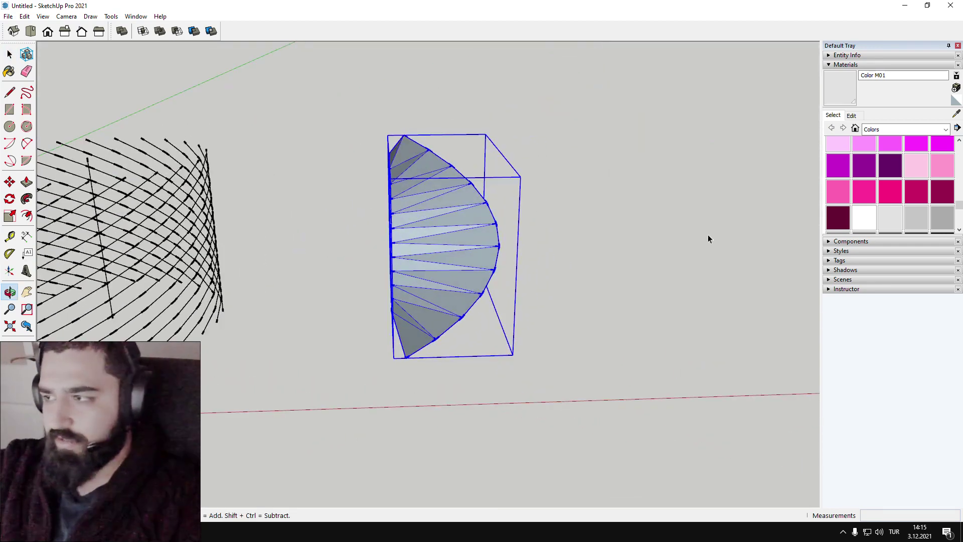
click(891, 219)
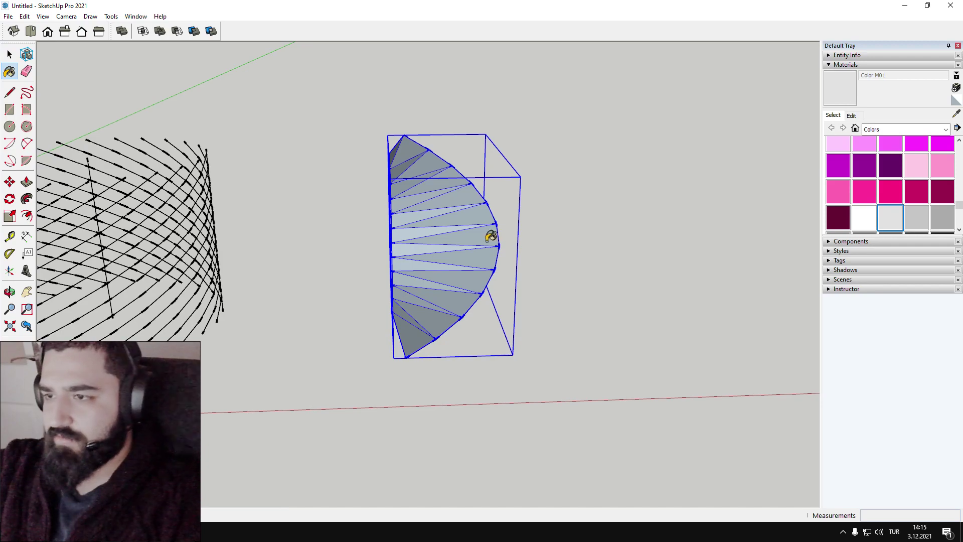
click(490, 237)
scroll(565, 245, down, 3)
mouse_move(565, 245)
middle_down()
mouse_move(161, 163)
mouse_move(43, 159)
mouse_move(508, 157)
mouse_move(639, 190)
mouse_move(626, 254)
middle_up()
scroll(512, 210, up, 3)
- Rotate a copy of the spiral group about its vertical axis, from the outer bottom corner round to the outer top corner
key(space)
click(461, 285)
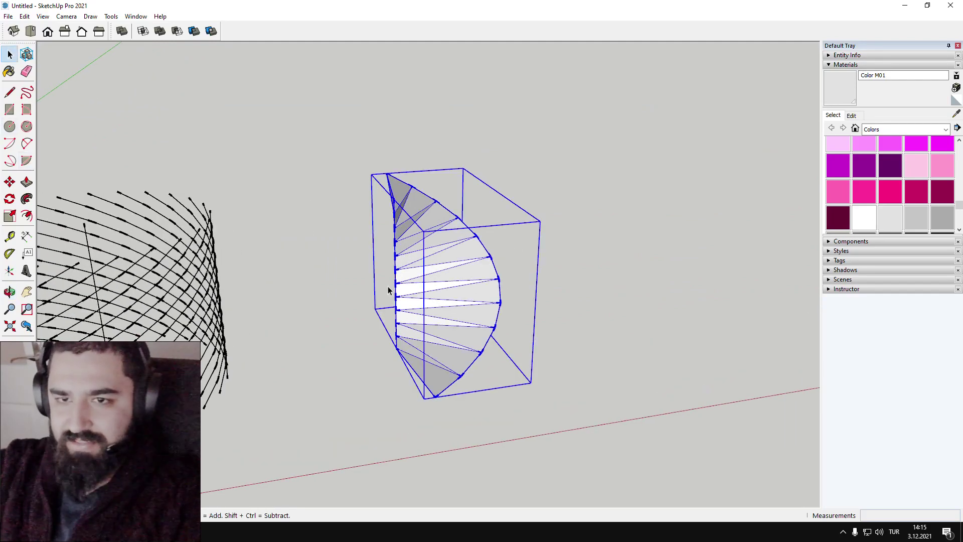
click(9, 199)
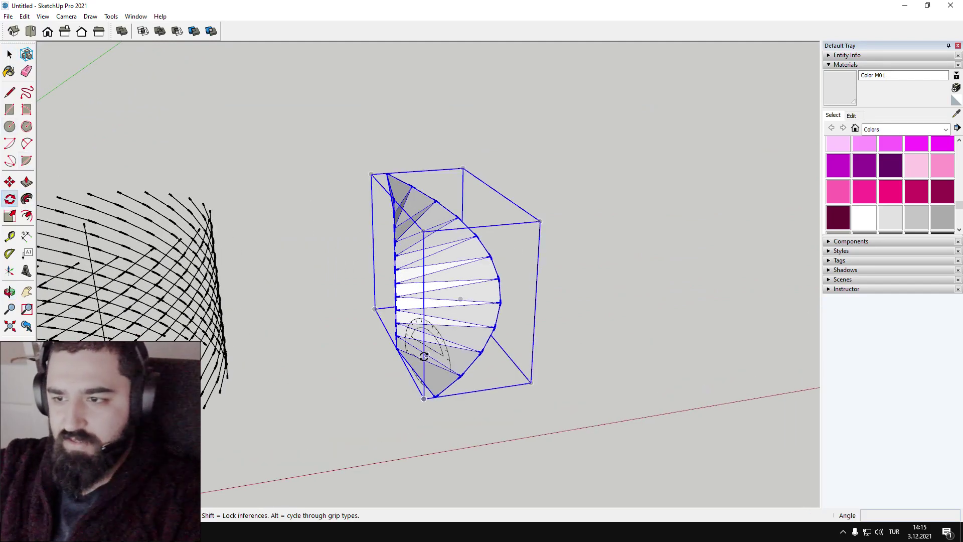
click(396, 347)
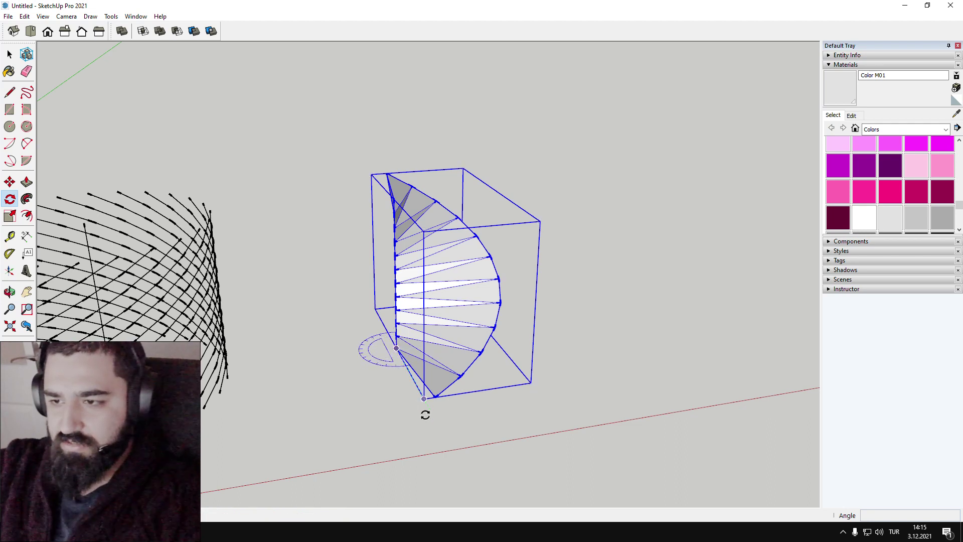
click(435, 396)
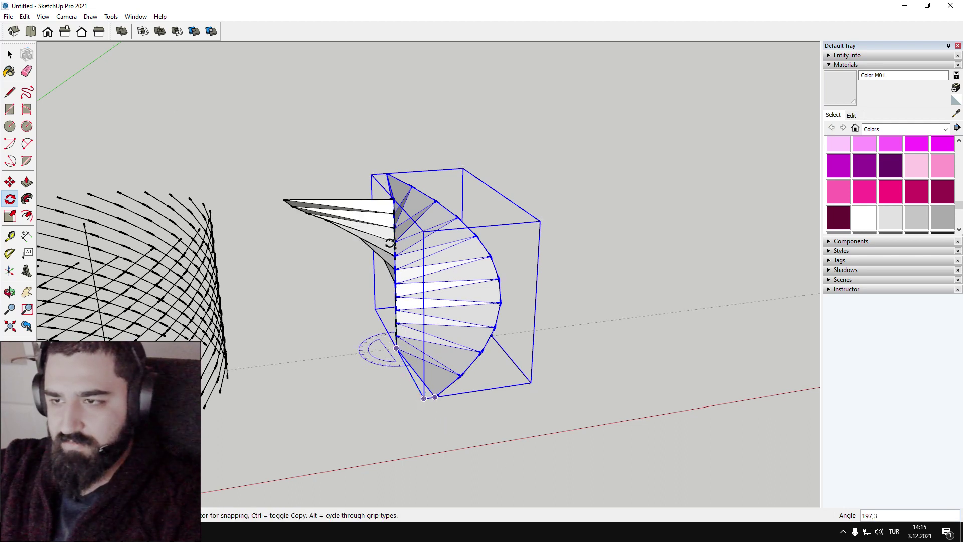
click(388, 173)
key(space)
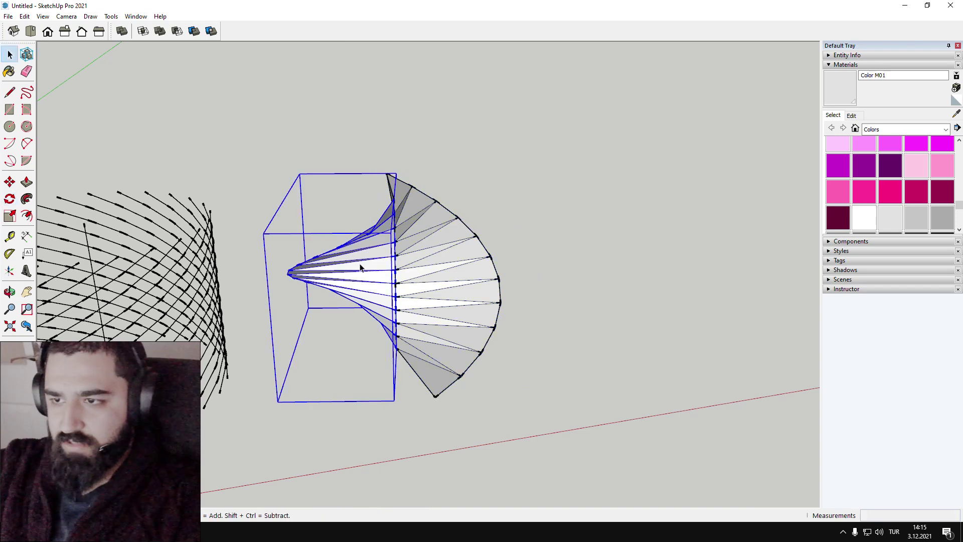
- Move the rotated copy upward so the lower end of its axis sits on the upper end of the original's axis
middle_drag(393, 355, 393, 366)
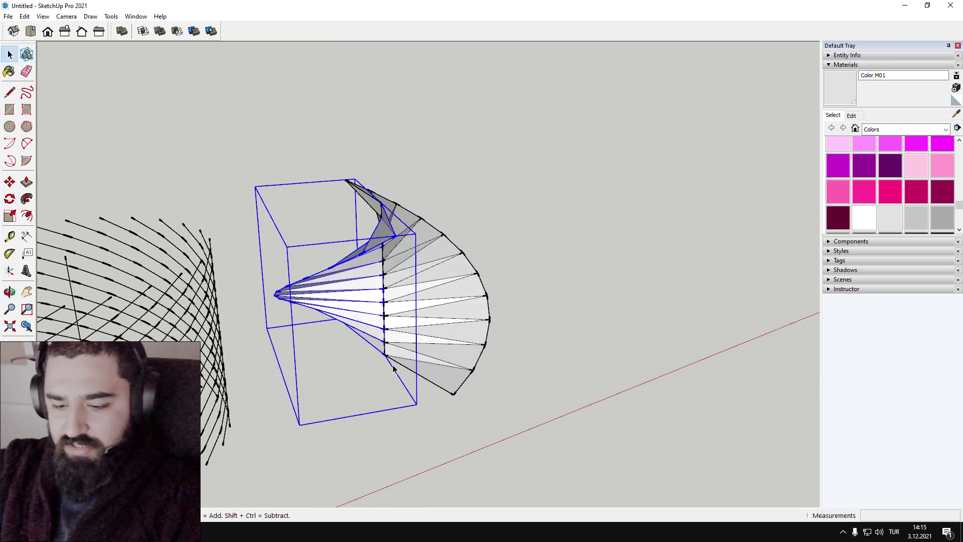
key(m)
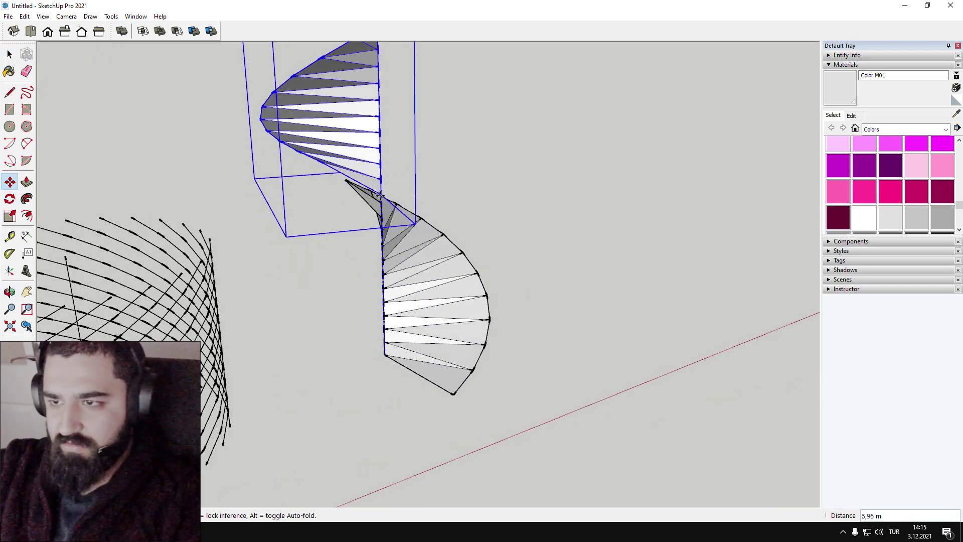
click(381, 202)
key(space)
click(451, 173)
- Delete the cylindrical line lattice and its central line standing between the two spiral surfaces
middle_drag(300, 164, 463, 212)
middle_drag(293, 201, 576, 301)
scroll(271, 208, down, 4)
middle_drag(627, 336, 665, 341)
drag(692, 409, 564, 250)
key(s)
middle_drag(661, 266, 485, 262)
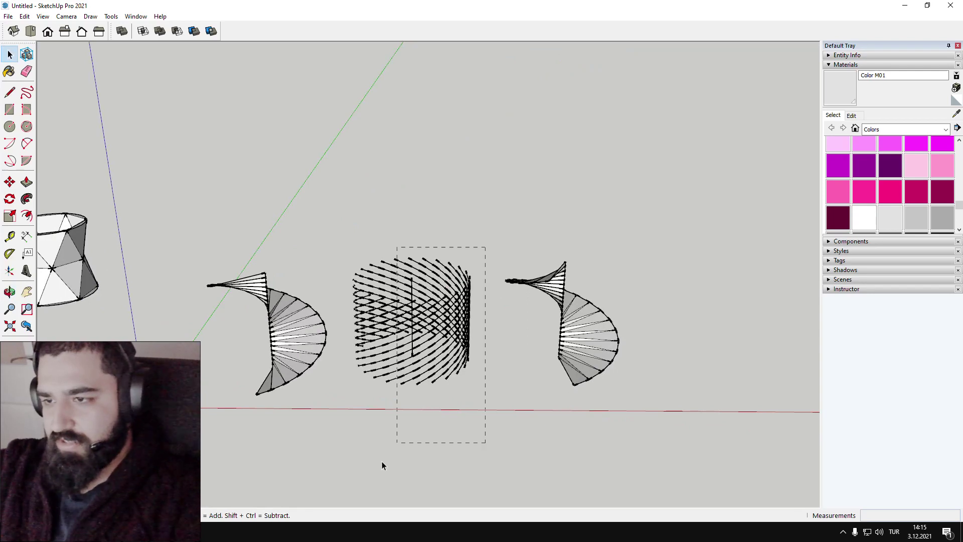
drag(382, 462, 479, 458)
drag(378, 474, 347, 485)
key(Delete)
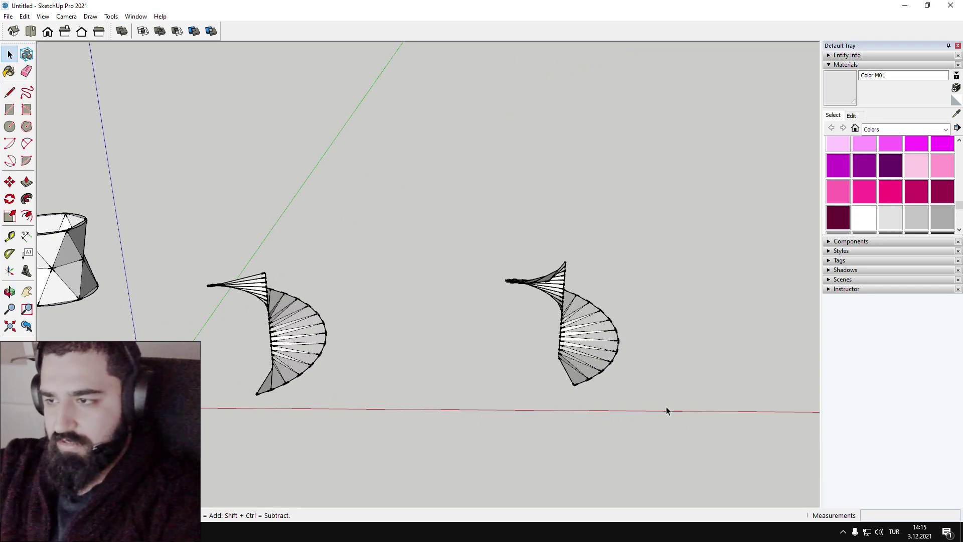
- Move both pieces of the new spiral about 12 m towards the other spiral so they stand side by side
drag(663, 400, 501, 237)
key(m)
click(599, 425)
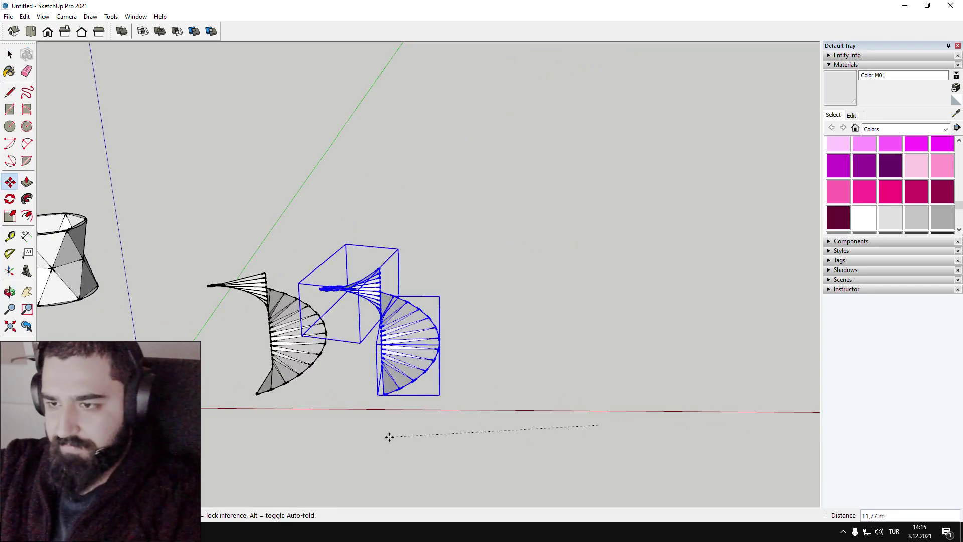
click(383, 438)
key(space)
click(474, 383)
scroll(482, 352, down, 3)
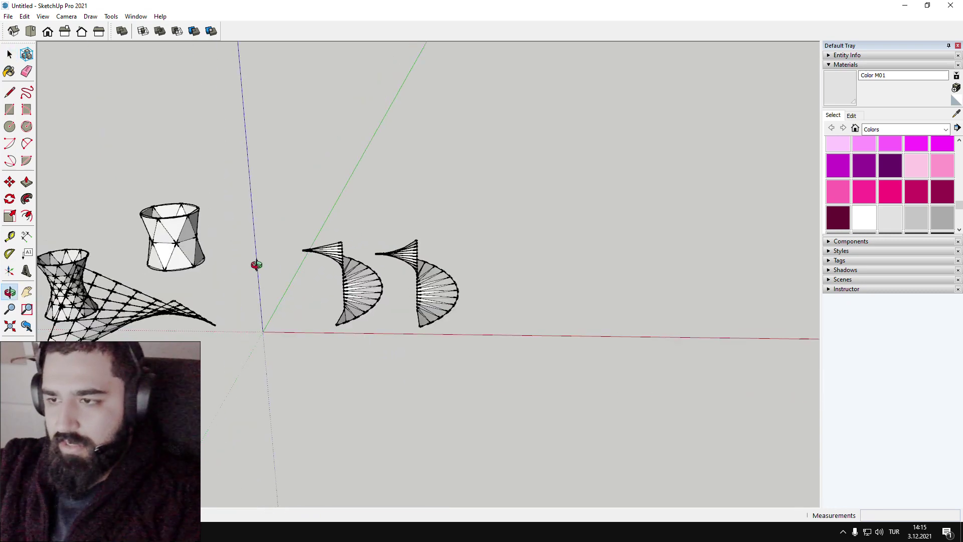
mouse_move(256, 264)
middle_down()
mouse_move(167, 233)
mouse_move(299, 180)
mouse_move(473, 239)
mouse_move(495, 309)
mouse_move(422, 335)
middle_up()
scroll(494, 309, down, 2)
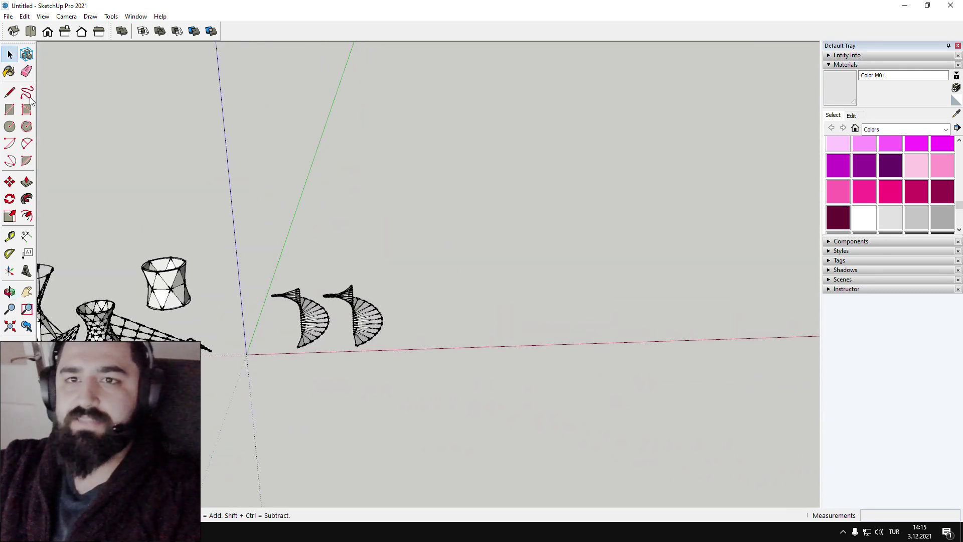
click(11, 125)
shift+middle_drag(376, 198, 278, 251)
middle_drag(333, 304, 333, 165)
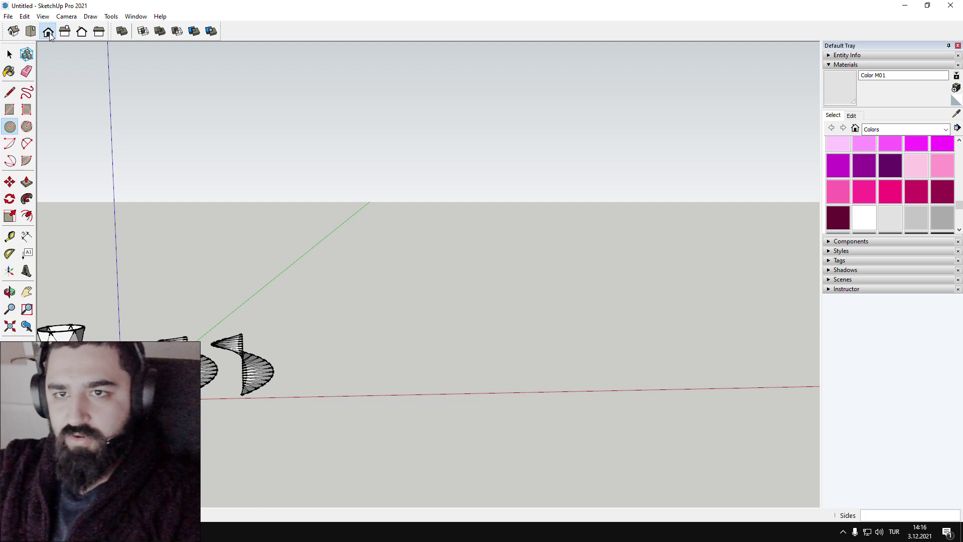
- Starting from the front view, draw a zigzag of four connected lines with two peaks along the red axis beside the spirals
click(48, 32)
scroll(210, 278, down, 2)
scroll(532, 277, up, 3)
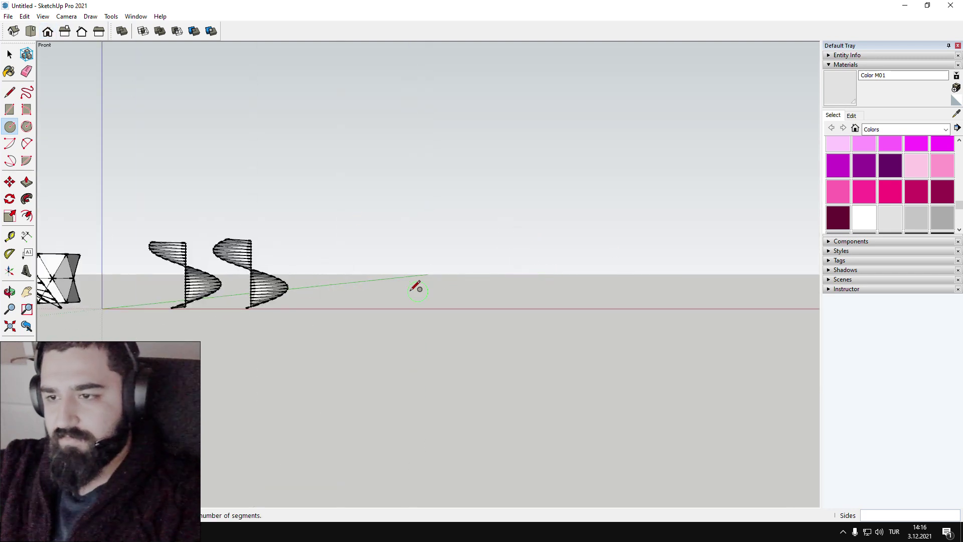
scroll(397, 289, up, 2)
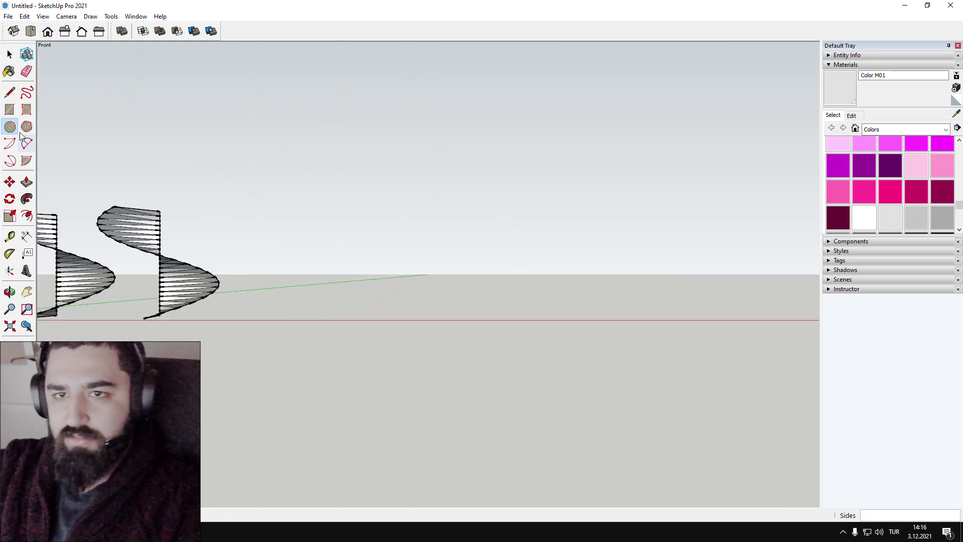
click(9, 92)
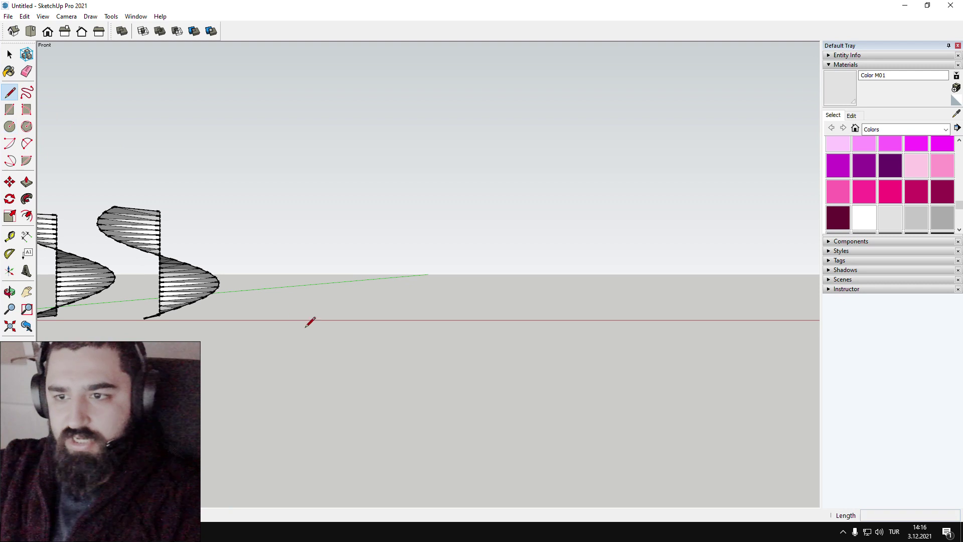
click(408, 254)
middle_drag(489, 295, 471, 334)
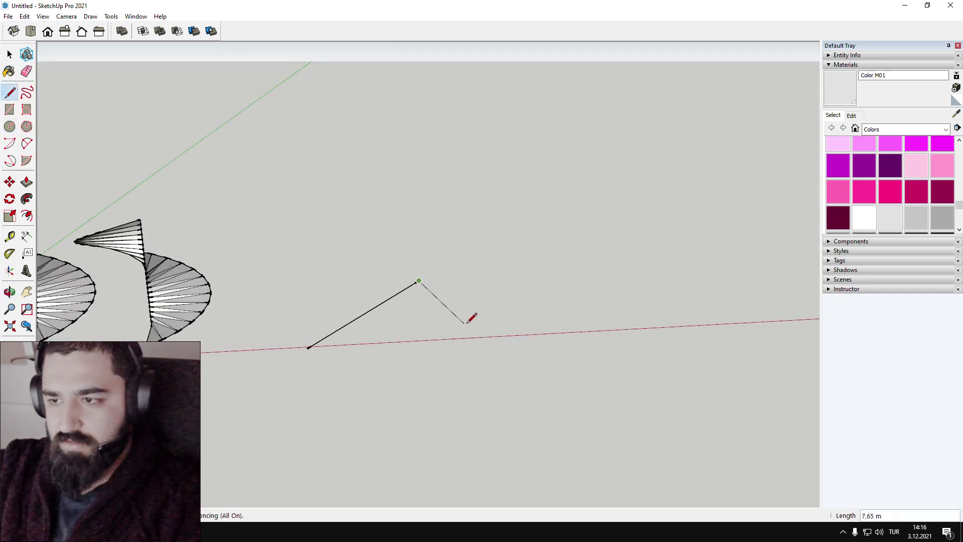
click(472, 339)
click(519, 300)
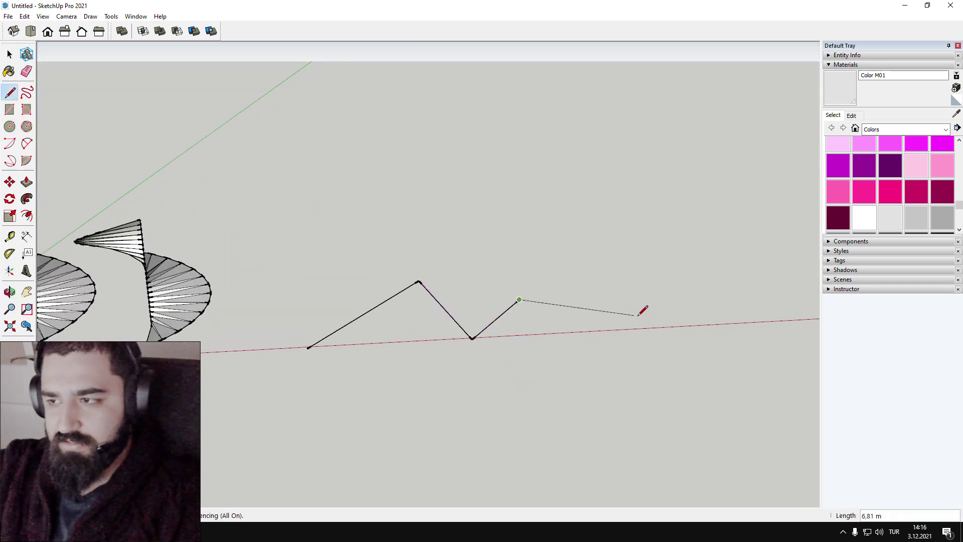
click(671, 328)
key(space)
- Copy the whole zigzag line backward along the green axis, leaving the original in place
mouse_move(457, 254)
middle_down()
mouse_move(439, 199)
mouse_move(315, 231)
mouse_move(618, 350)
mouse_move(456, 266)
middle_up()
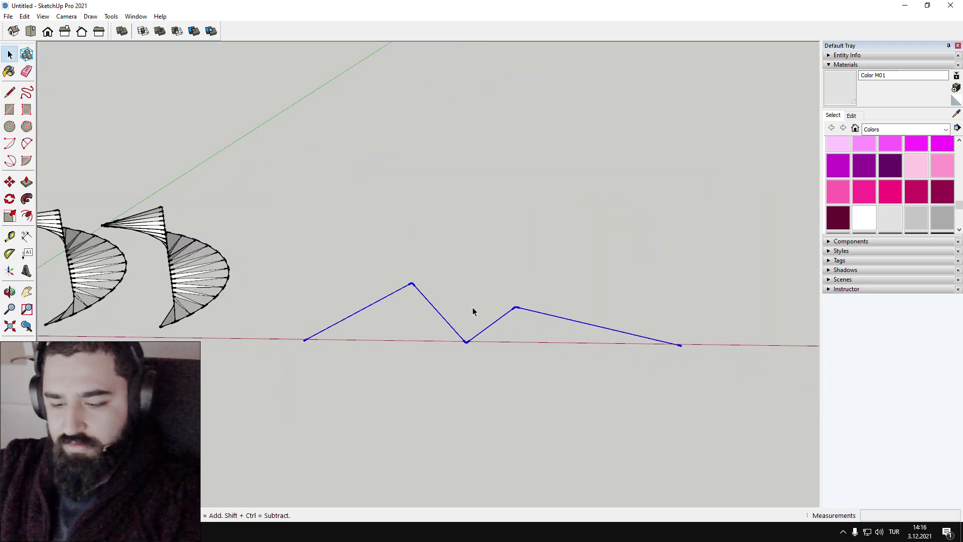
key(m)
click(547, 404)
key(ctrl)
key(Escape)
middle_drag(337, 323, 221, 426)
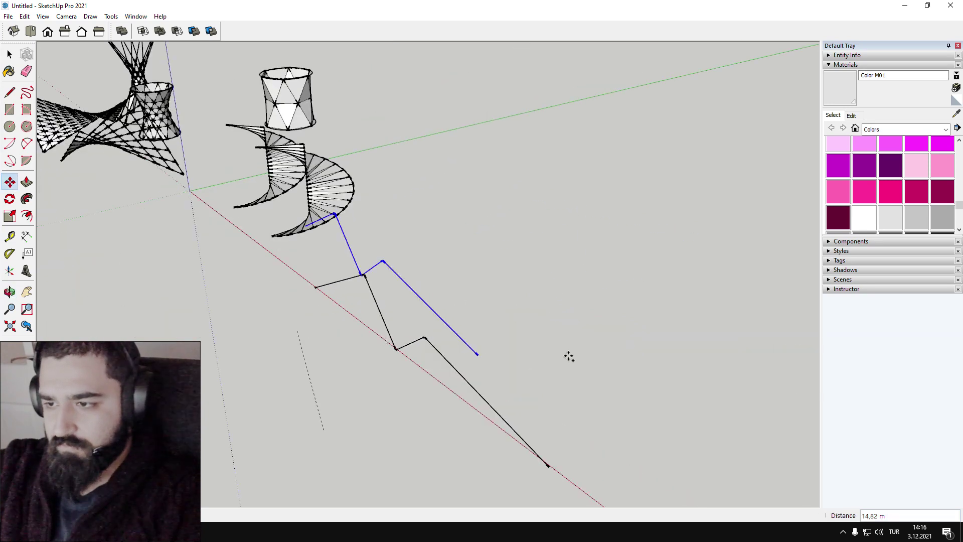
click(499, 350)
key(space)
middle_drag(499, 350, 541, 298)
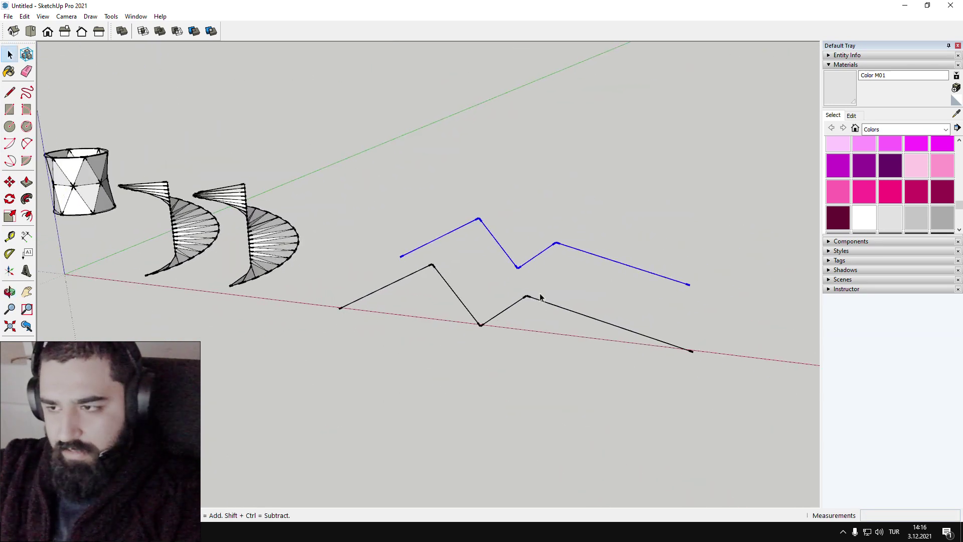
- Reshape the rear zigzag by moving its valley point upward and its second peak downward
click(543, 273)
scroll(543, 273, up, 1)
scroll(519, 266, up, 3)
key(m)
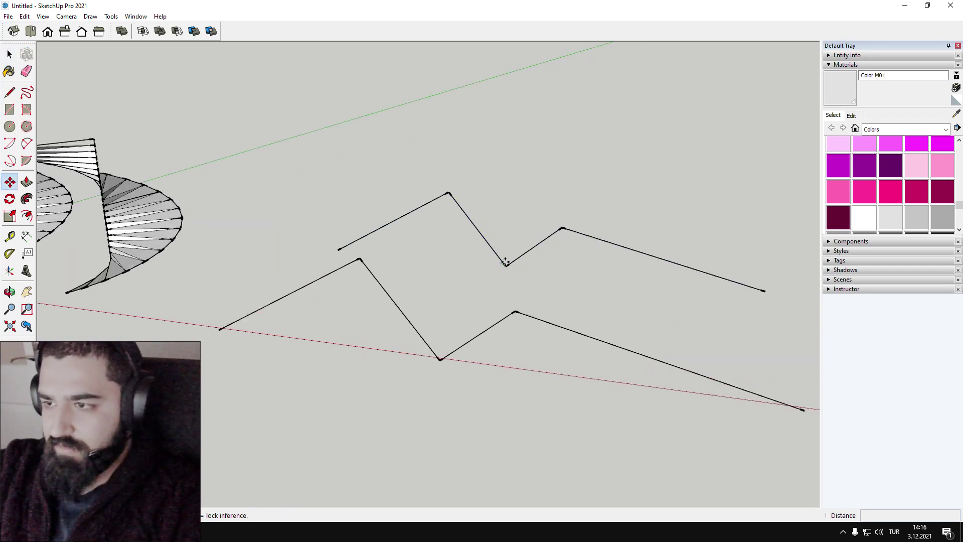
click(506, 263)
click(496, 227)
click(563, 228)
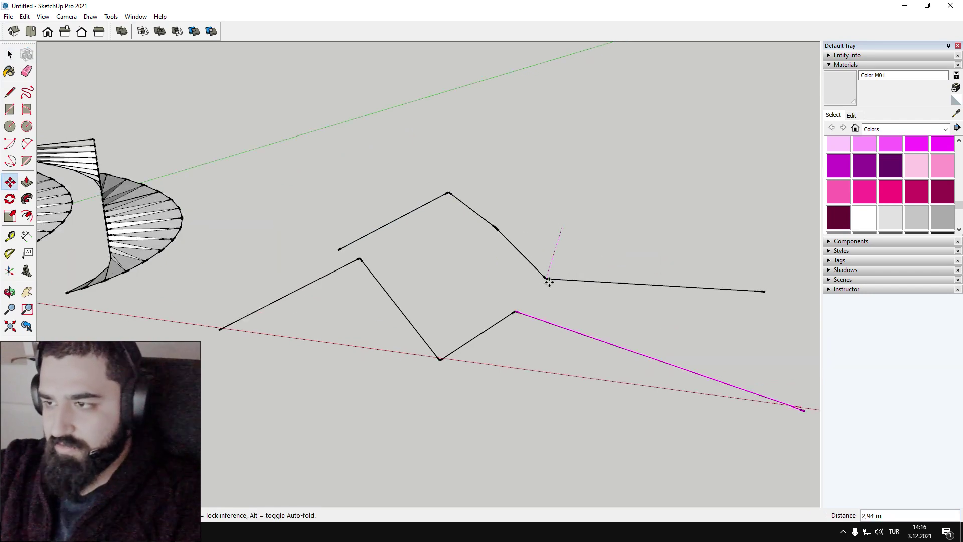
click(555, 284)
key(space)
- Move the rear line's middle point about 4.8 m along the green axis towards the front line
click(593, 286)
middle_drag(594, 286, 510, 320)
key(m)
click(453, 256)
key(space)
middle_drag(420, 278, 650, 326)
drag(482, 285, 435, 247)
key(space)
middle_drag(435, 248, 477, 140)
key(m)
click(335, 151)
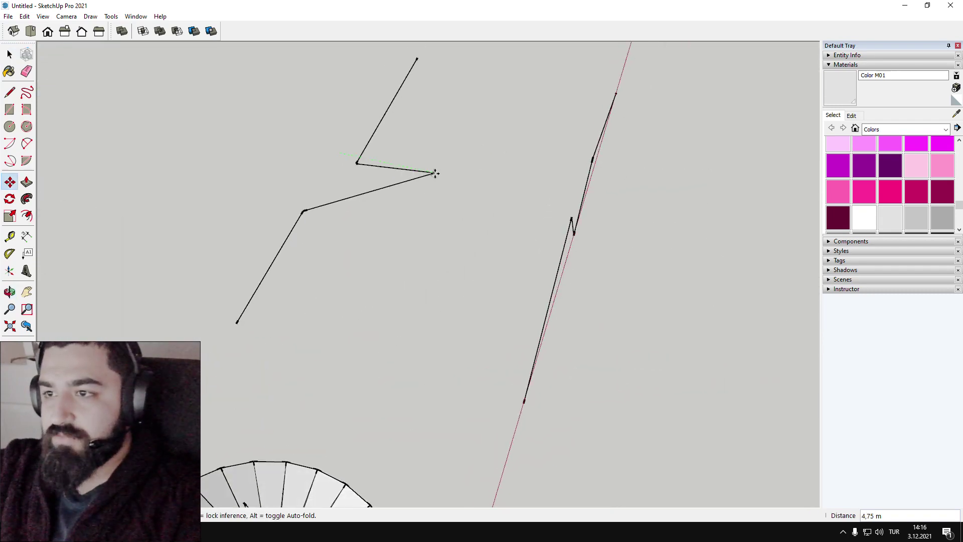
click(434, 172)
- Move the second peak of the front zigzag by about 4.1 m
middle_drag(606, 181, 649, 188)
click(631, 195)
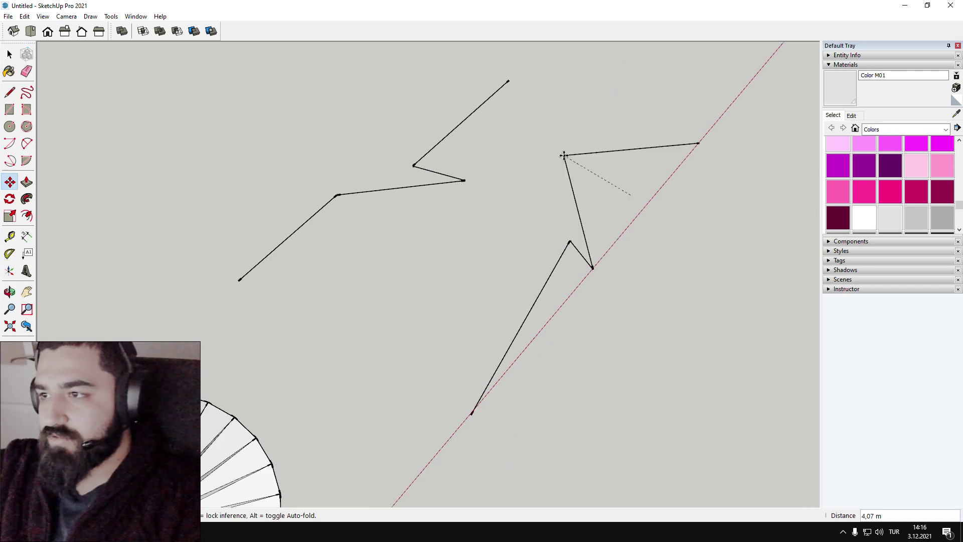
click(563, 155)
- Divide the first segment of the rear line and the first segment of the front line into 5 equal parts each
middle_drag(542, 151, 403, 261)
key(space)
right_click(371, 221)
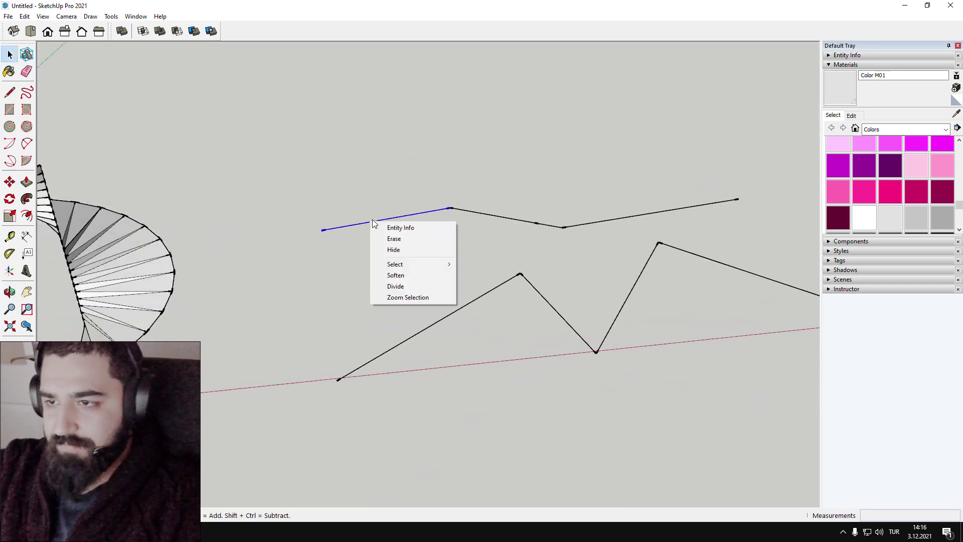
click(408, 285)
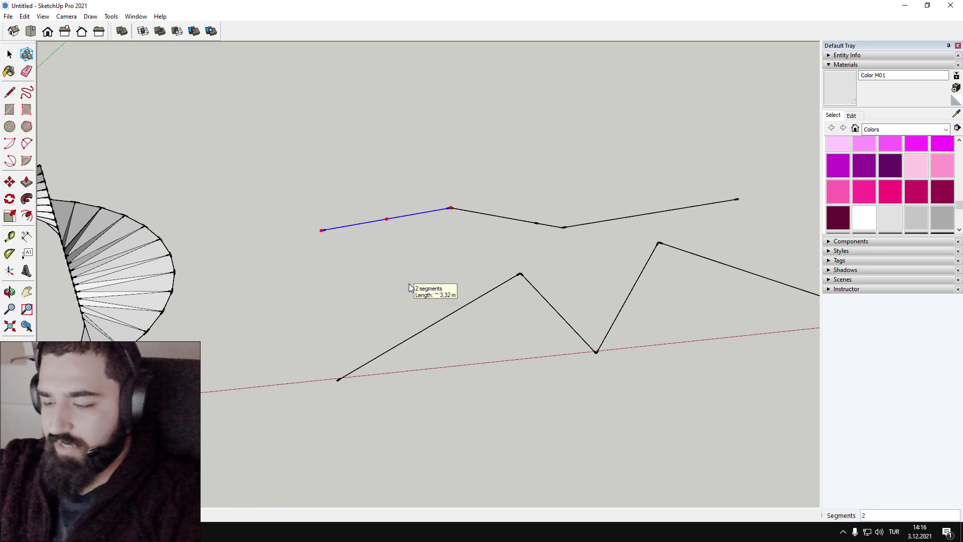
text(5)
key(Return)
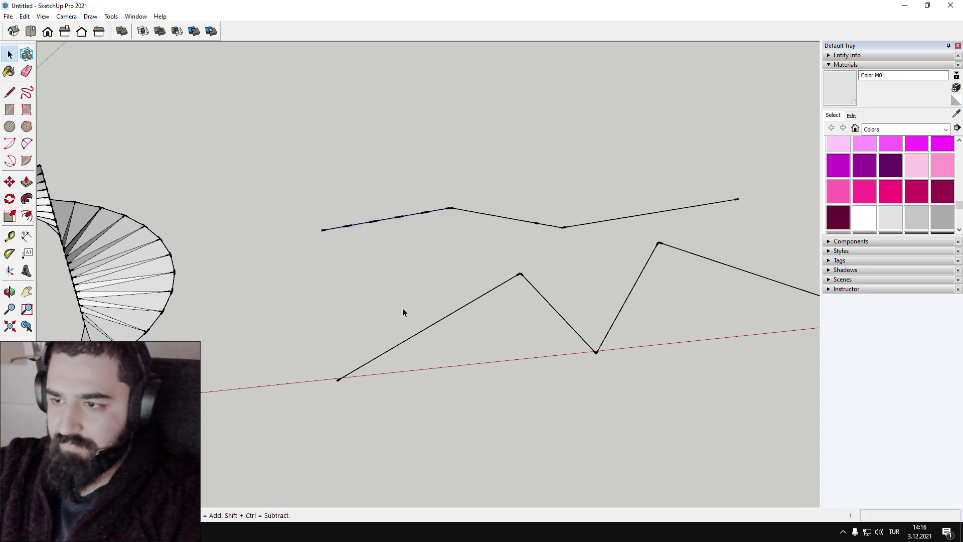
right_click(430, 331)
click(462, 391)
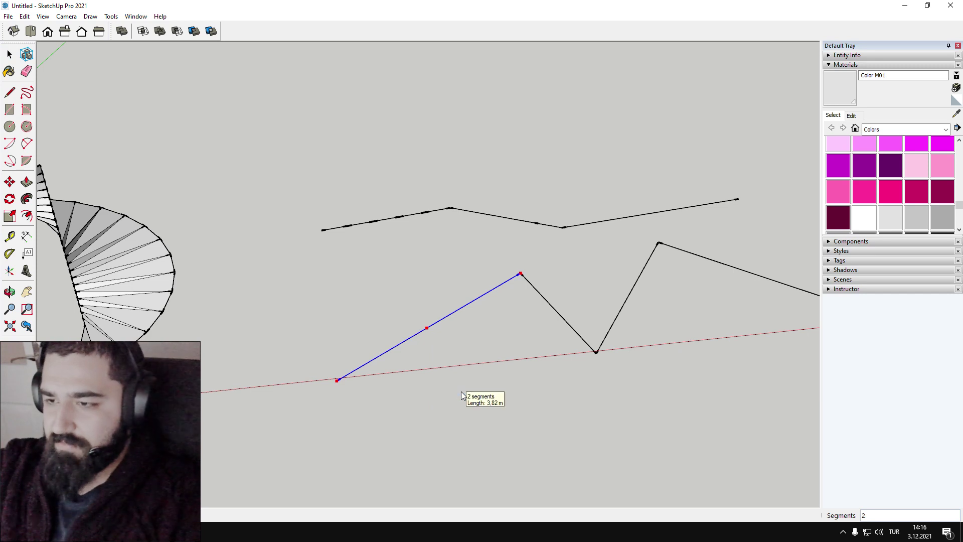
key(Escape)
- Divide the front line's second segment into 3 equal parts
click(543, 301)
right_click(548, 296)
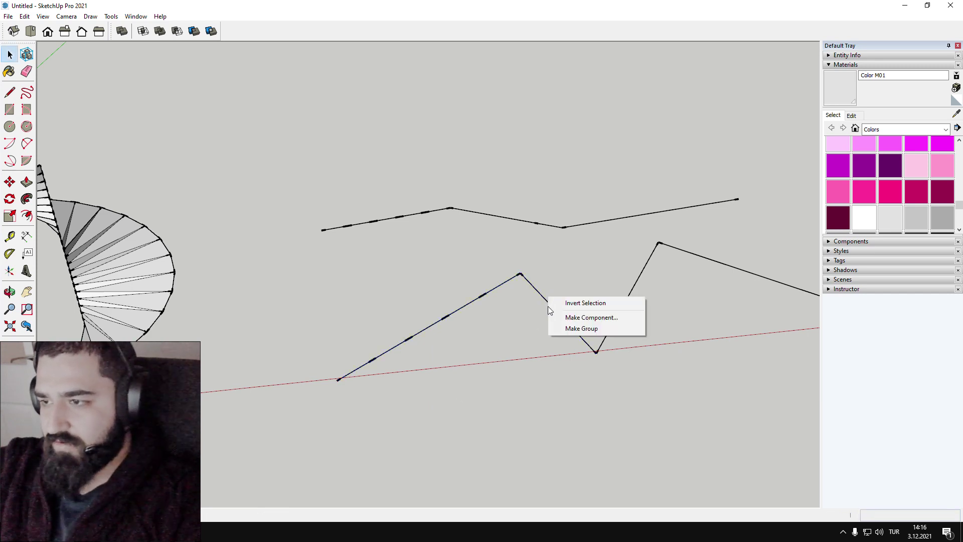
key(Escape)
right_click(545, 298)
click(571, 364)
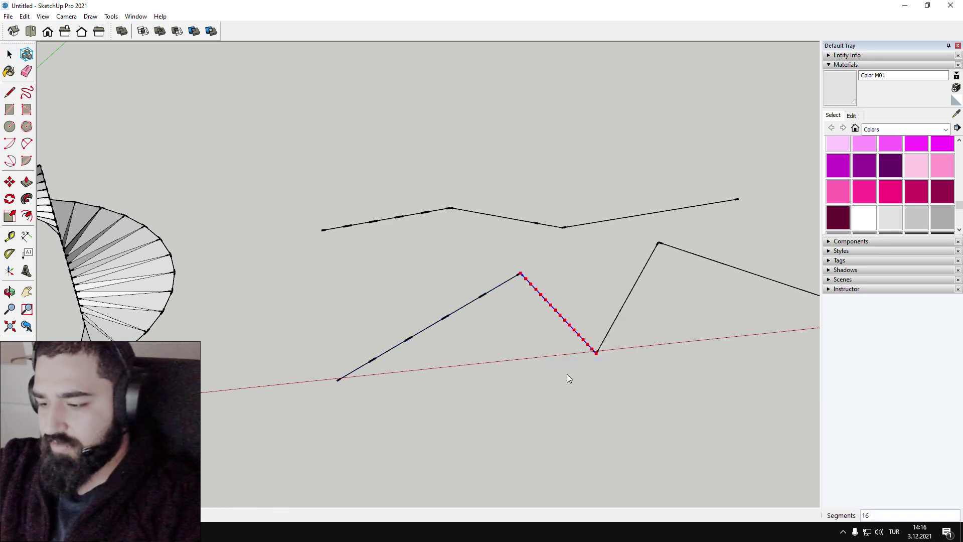
text(3)
key(Return)
- Divide the rear line's second segment into 3 equal parts
right_click(522, 212)
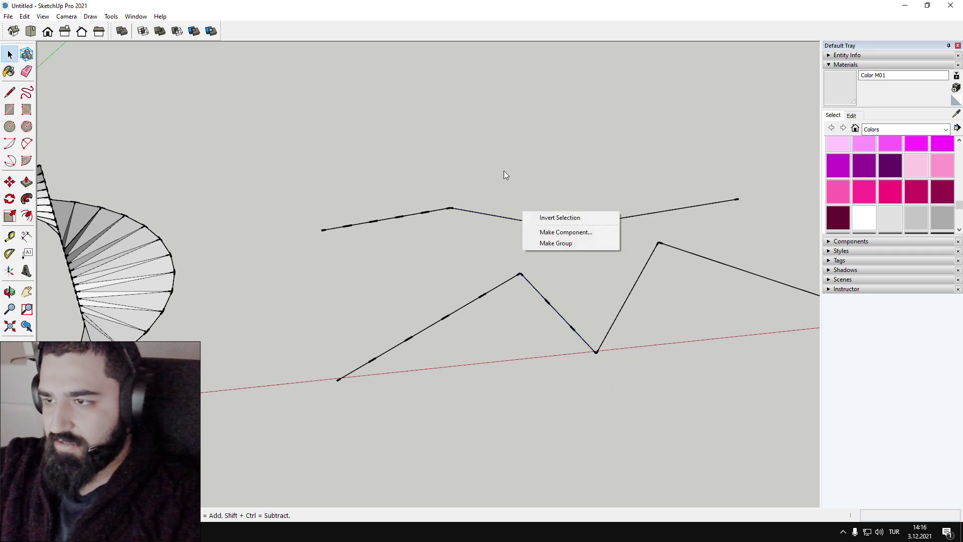
middle_drag(487, 139, 522, 186)
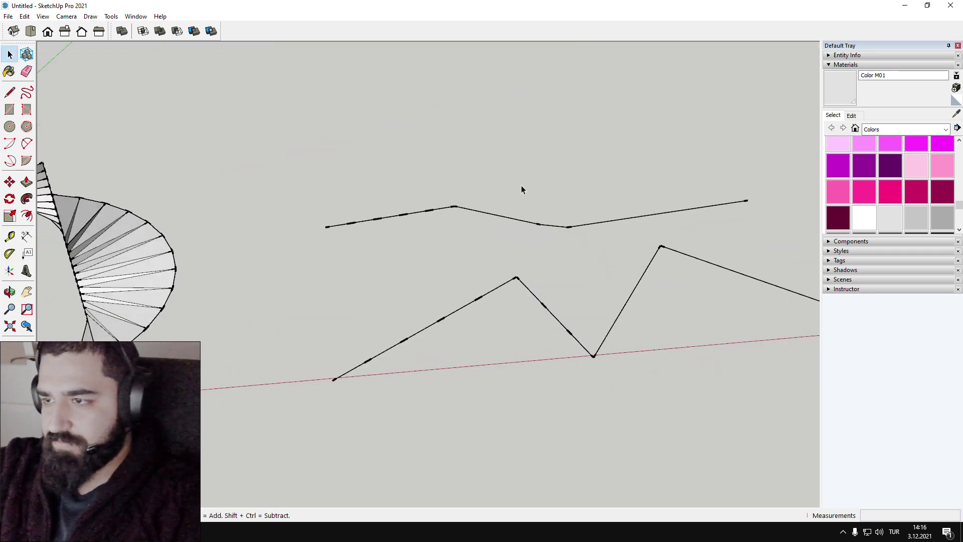
right_click(513, 219)
click(556, 282)
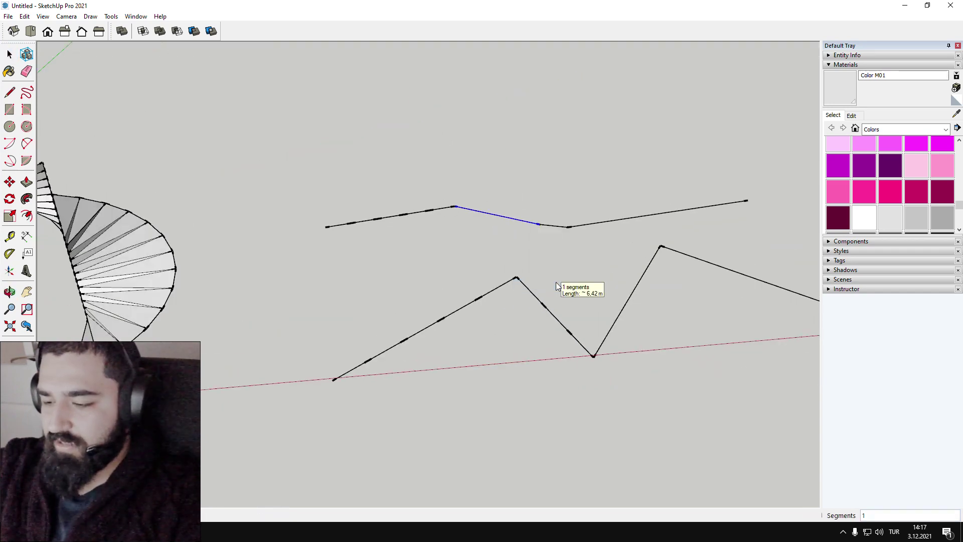
text(3)
key(Return)
- Divide the third segment of the rear line and the third segment of the front line into 3 equal parts each
middle_drag(561, 222, 536, 231)
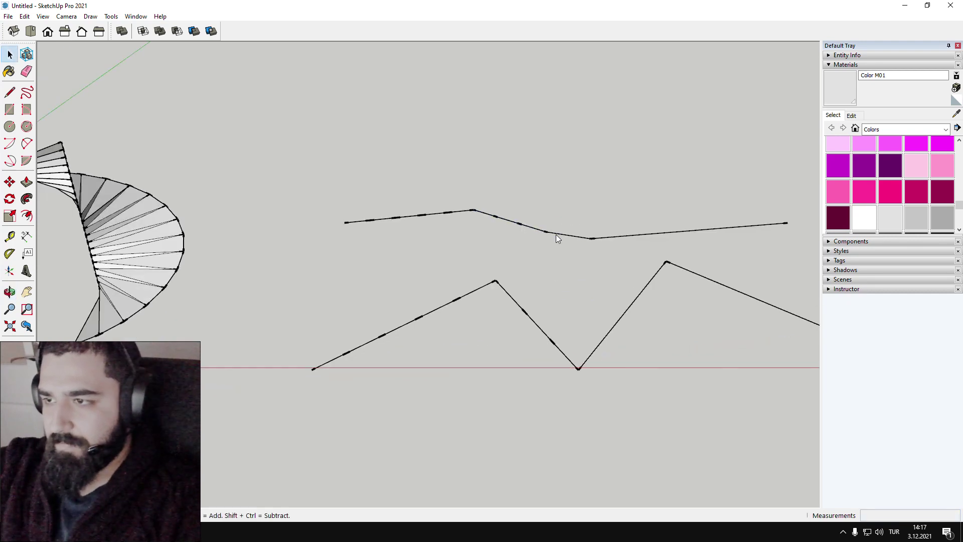
right_click(557, 238)
click(600, 299)
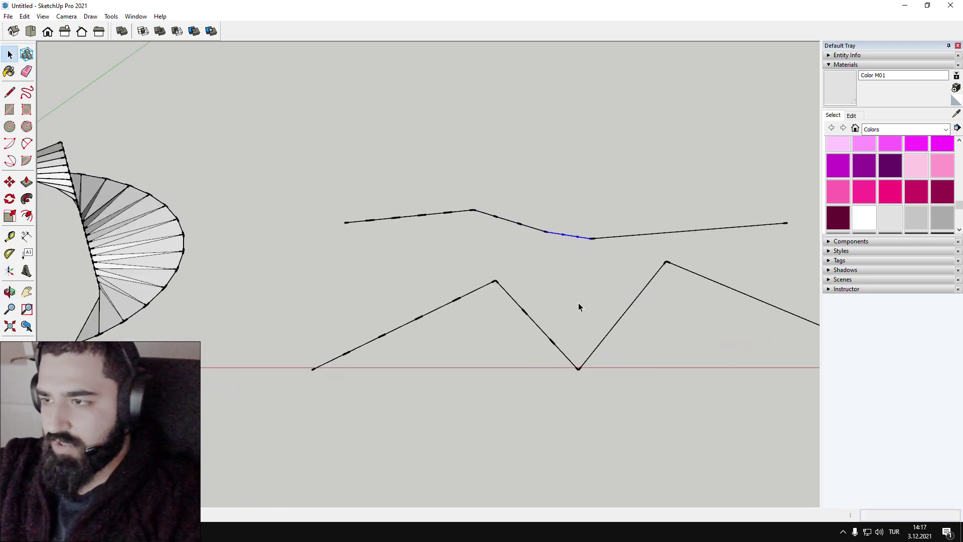
right_click(627, 318)
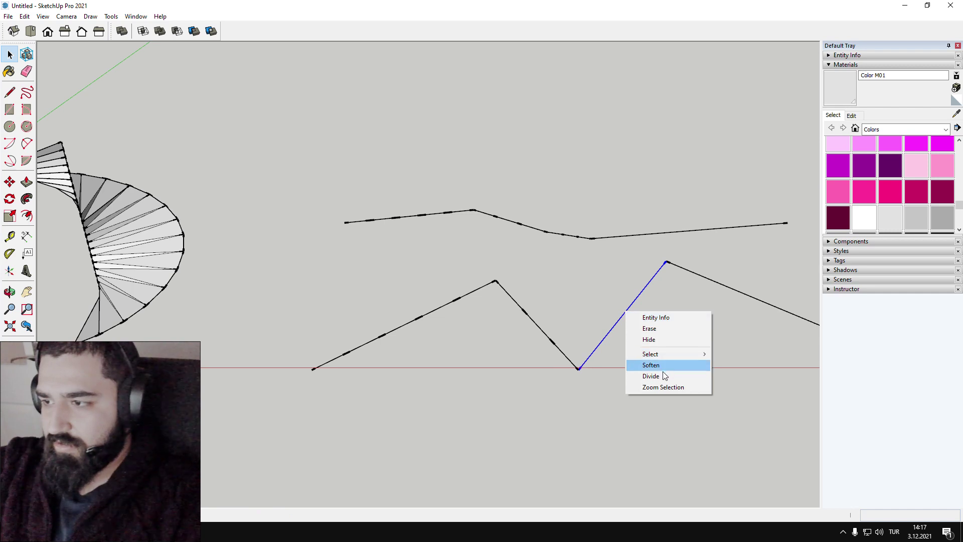
click(661, 370)
click(660, 380)
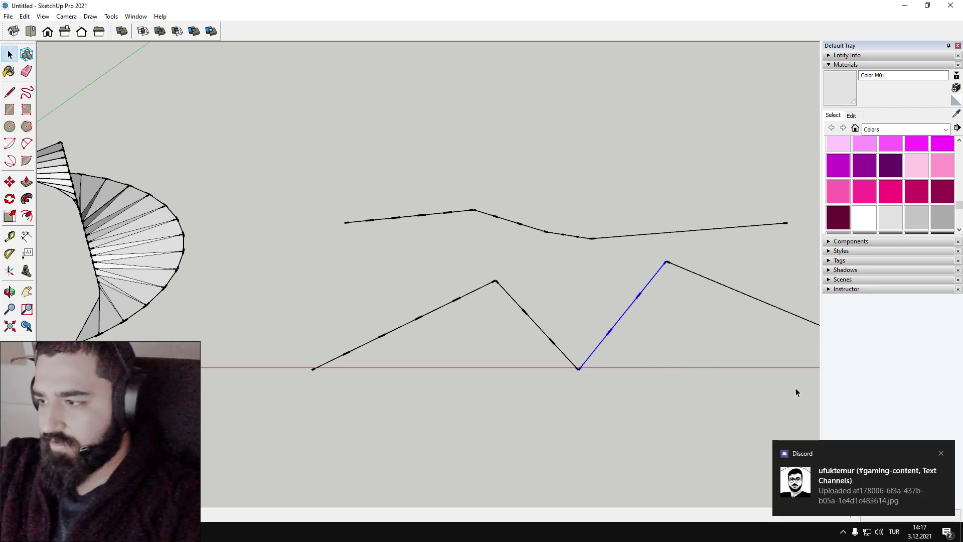
- Divide the last segment of the front line and the last segment of the rear line into 5 equal parts each
scroll(577, 366, down, 2)
shift+middle_drag(608, 367, 446, 362)
key(space)
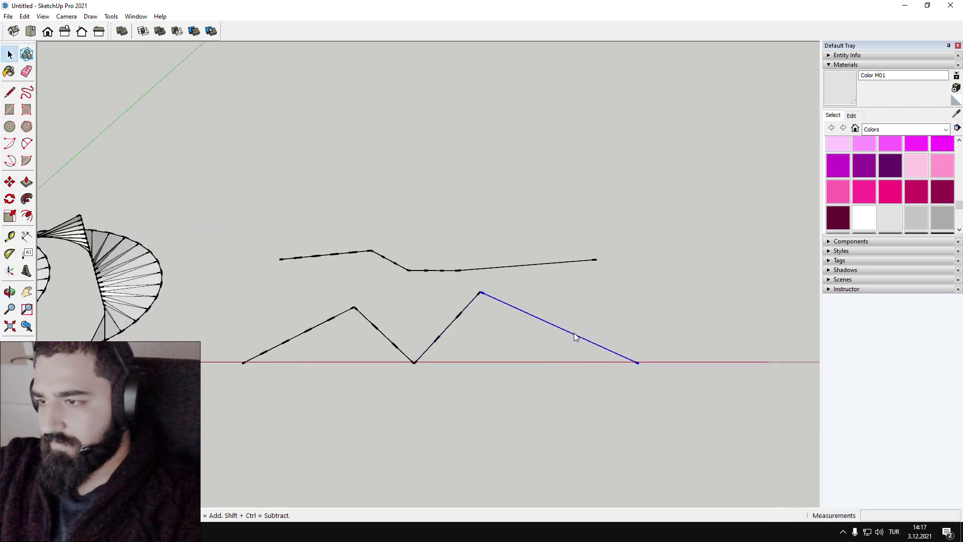
right_click(576, 337)
click(621, 400)
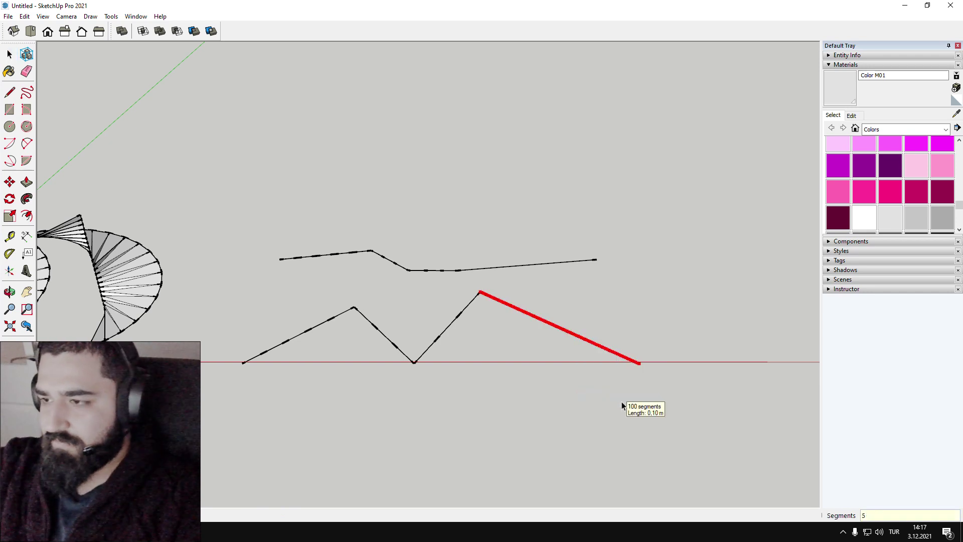
text(5)
key(Return)
drag(524, 251, 524, 252)
right_click(533, 264)
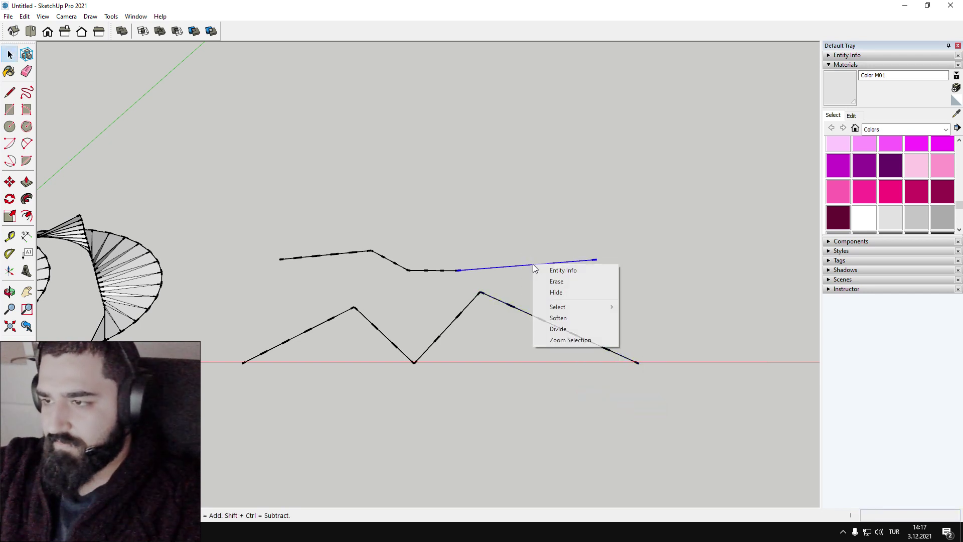
click(571, 326)
key(Return)
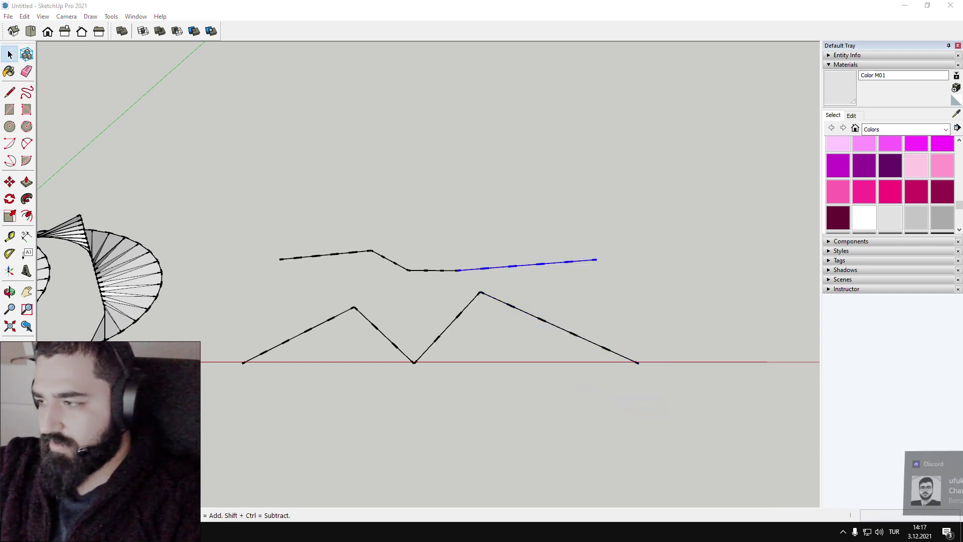
- Quit Discord running in the background and return to the SketchUp model
click(843, 528)
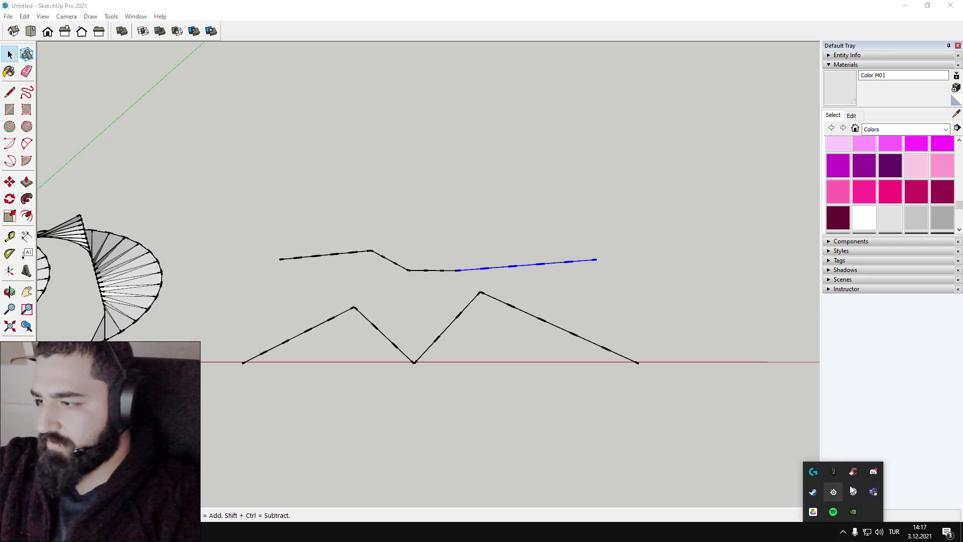
right_click(876, 473)
click(898, 471)
click(524, 302)
- Make the front zigzag line one group and the rear zigzag line another group
scroll(523, 299, up, 2)
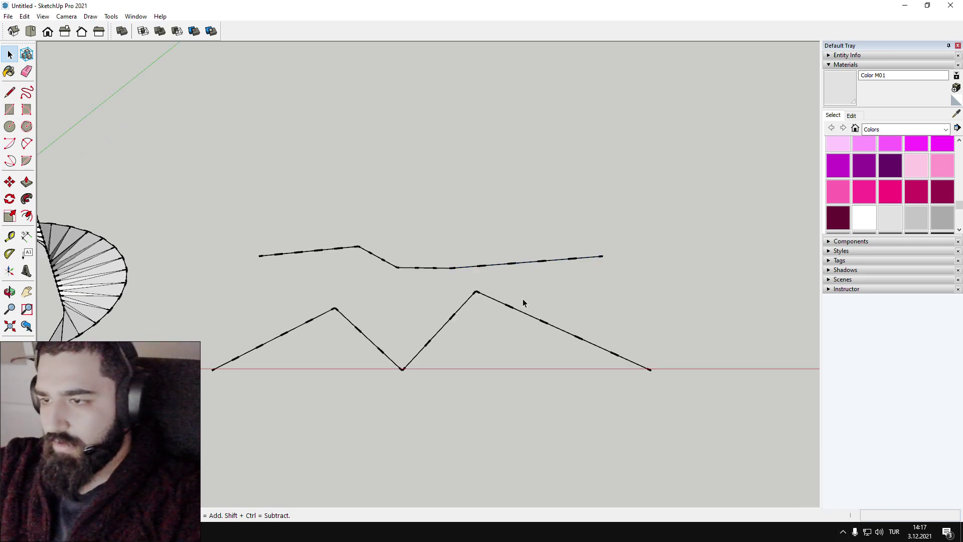
middle_drag(523, 299, 247, 341)
mouse_move(494, 352)
middle_down()
mouse_move(375, 387)
mouse_move(361, 415)
mouse_move(542, 303)
mouse_move(653, 284)
mouse_move(603, 340)
middle_up()
key(l)
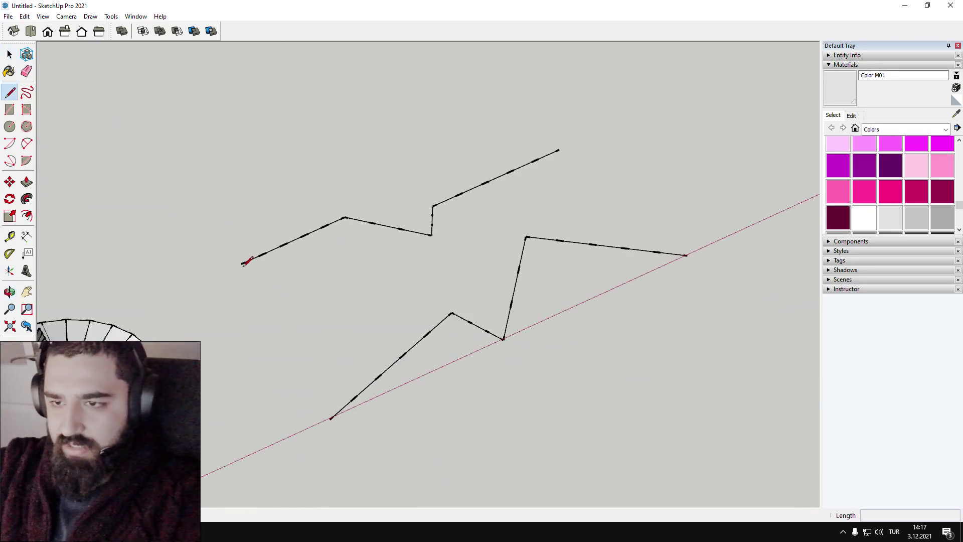
key(space)
middle_drag(501, 386, 616, 399)
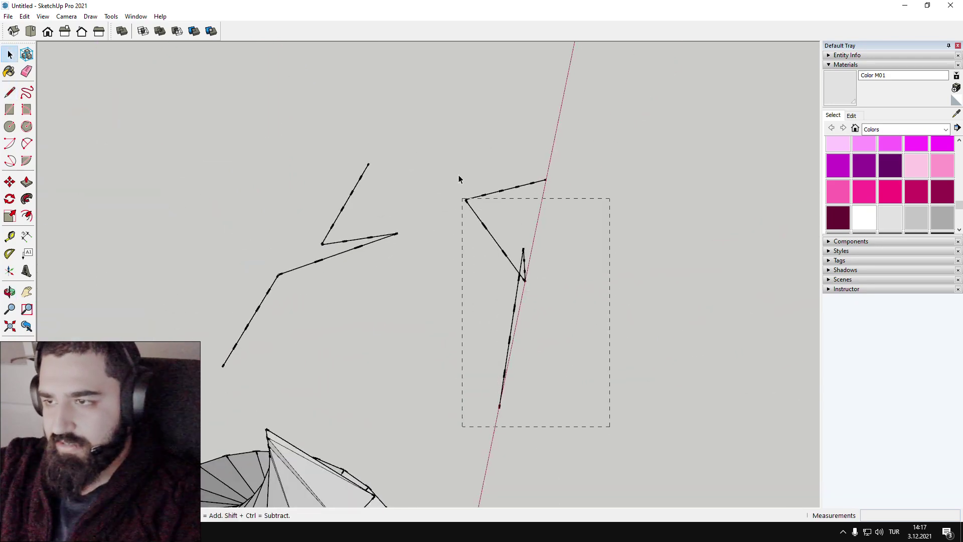
right_click(475, 207)
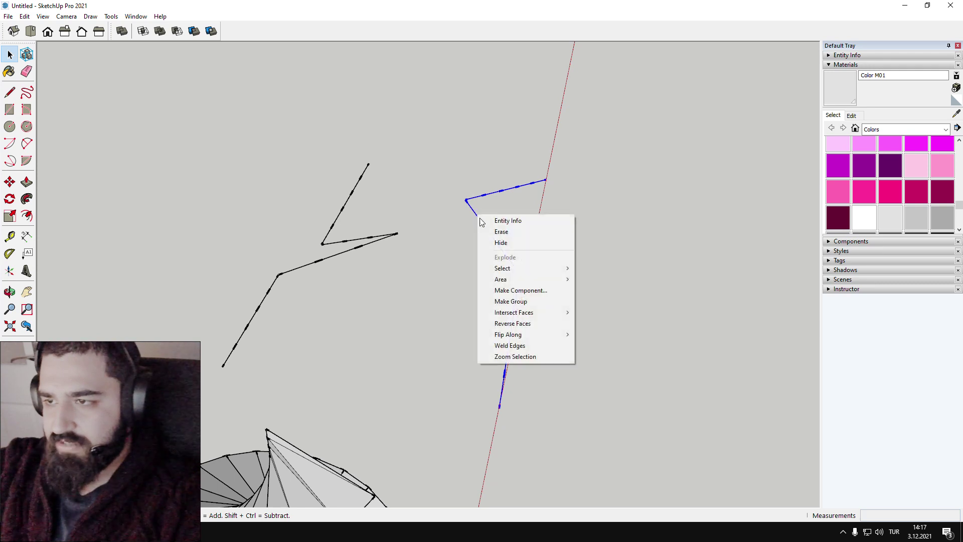
click(521, 301)
click(392, 308)
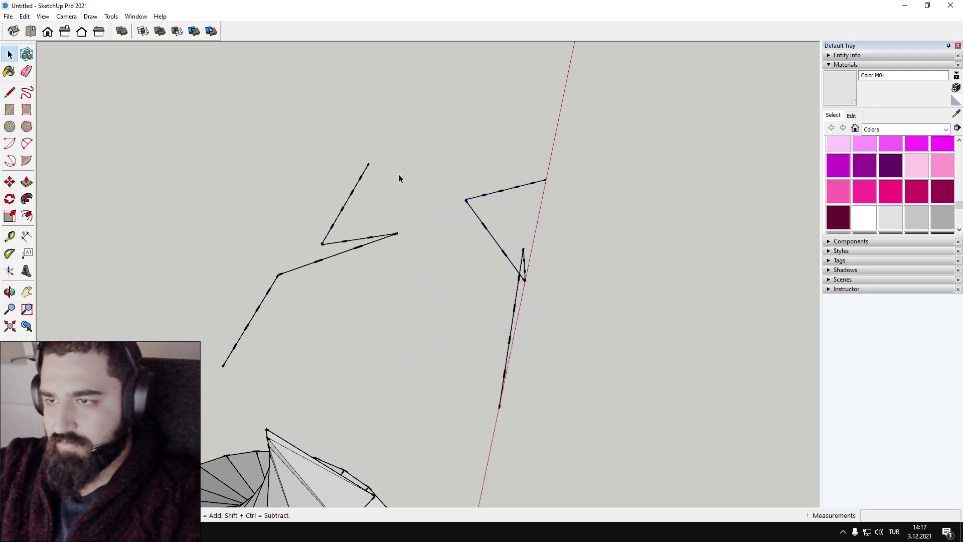
right_click(266, 302)
click(308, 386)
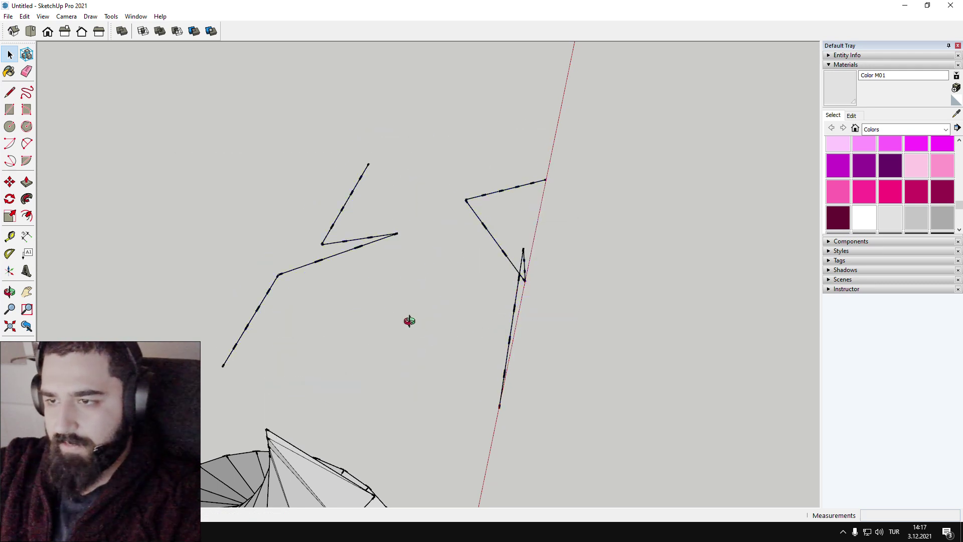
- Draw a straight line connecting the starting endpoints of the front and rear zigzags
middle_drag(405, 320, 499, 298)
drag(500, 296, 494, 297)
drag(372, 287, 316, 249)
drag(556, 301, 486, 305)
click(383, 308)
click(9, 91)
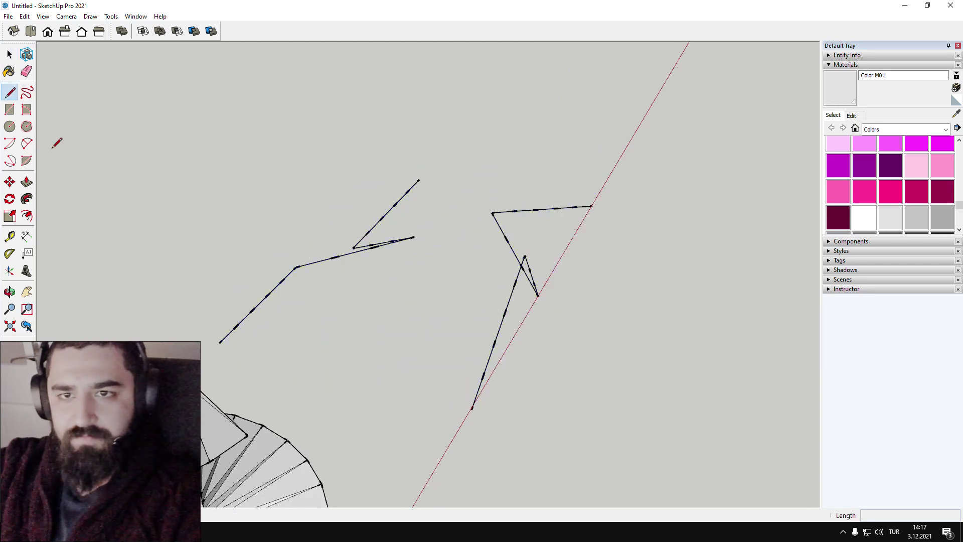
click(220, 343)
click(471, 409)
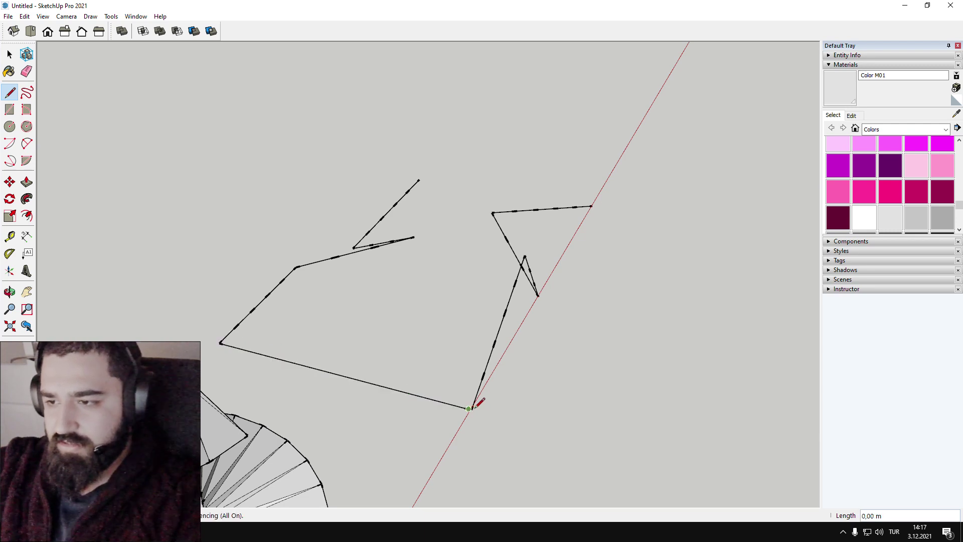
key(ctrl+z)
click(471, 409)
click(220, 343)
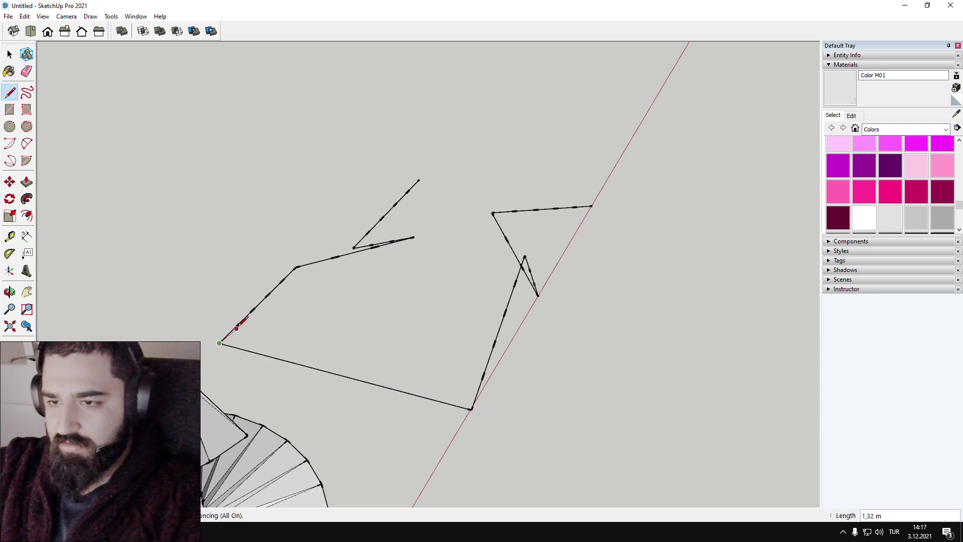
key(Escape)
- Draw lines connecting the matching division points of both first segments, up to and including their shared end corners
click(236, 326)
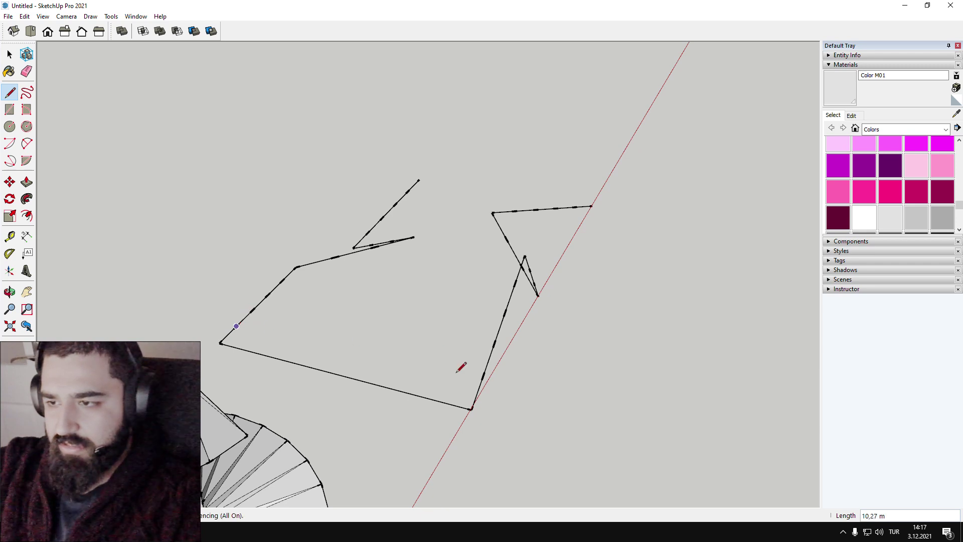
click(483, 375)
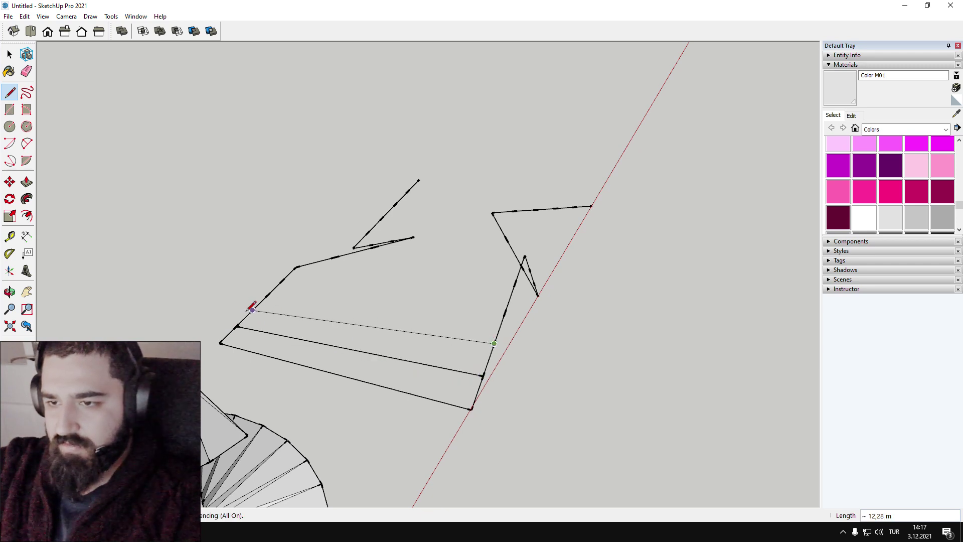
key(Escape)
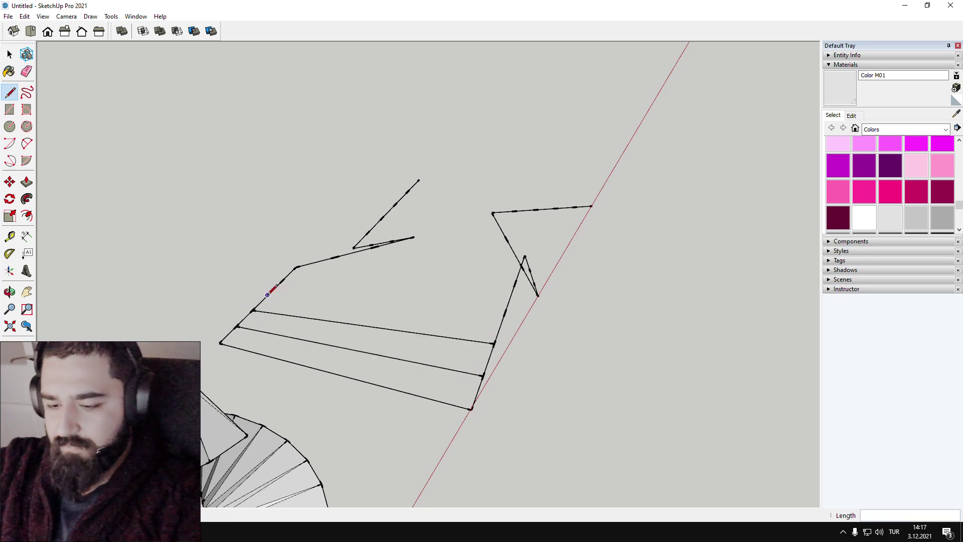
click(504, 313)
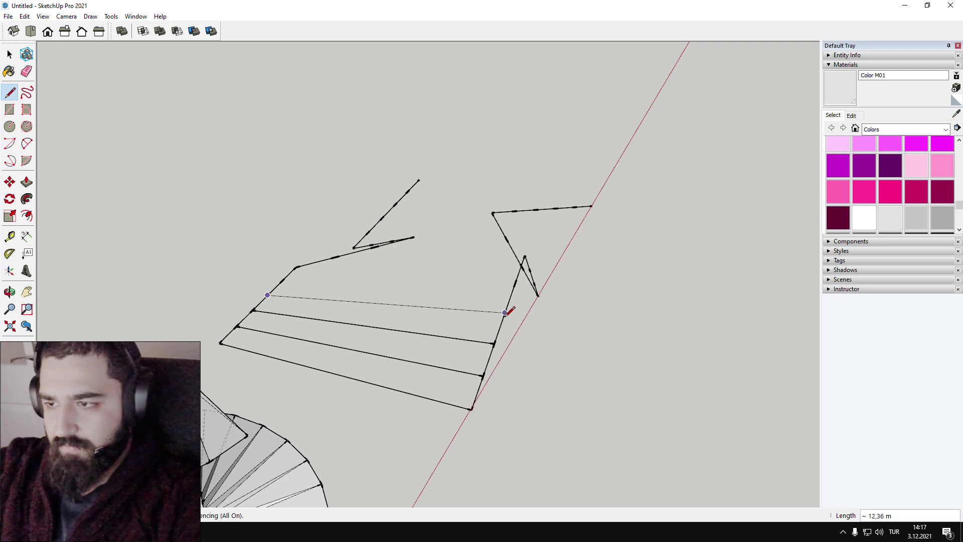
click(515, 284)
click(283, 281)
middle_drag(494, 271, 517, 271)
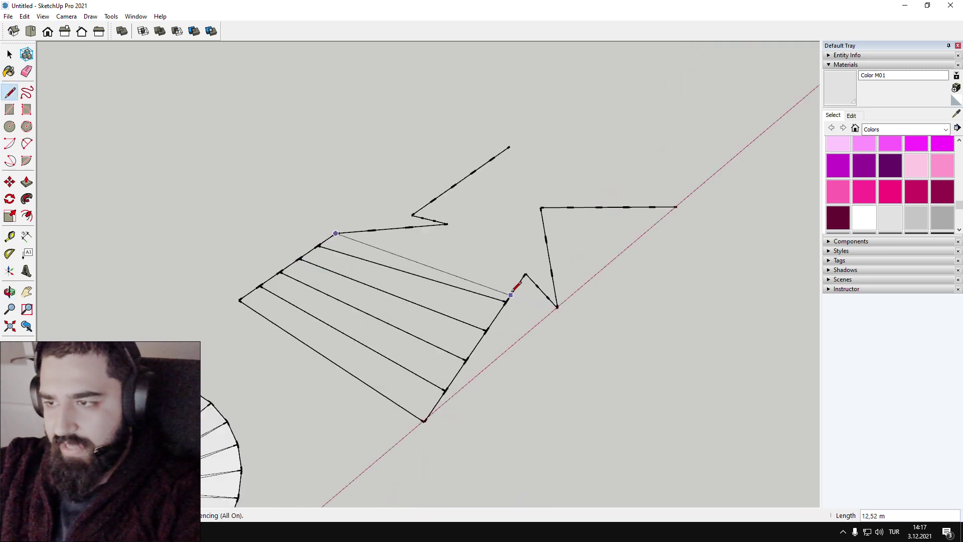
click(525, 273)
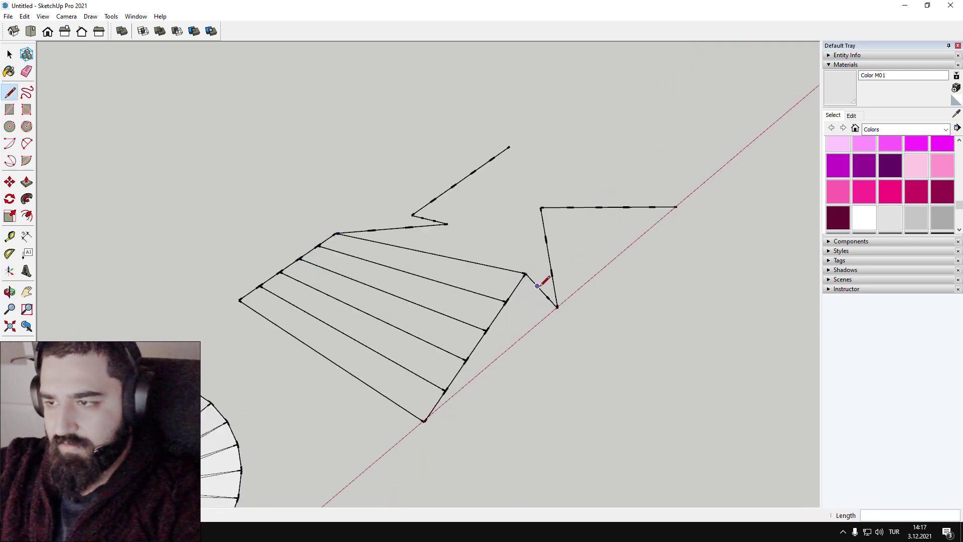
- Connect the matching division points and end corners of the two zigzags' second segments with lines
click(372, 230)
click(556, 297)
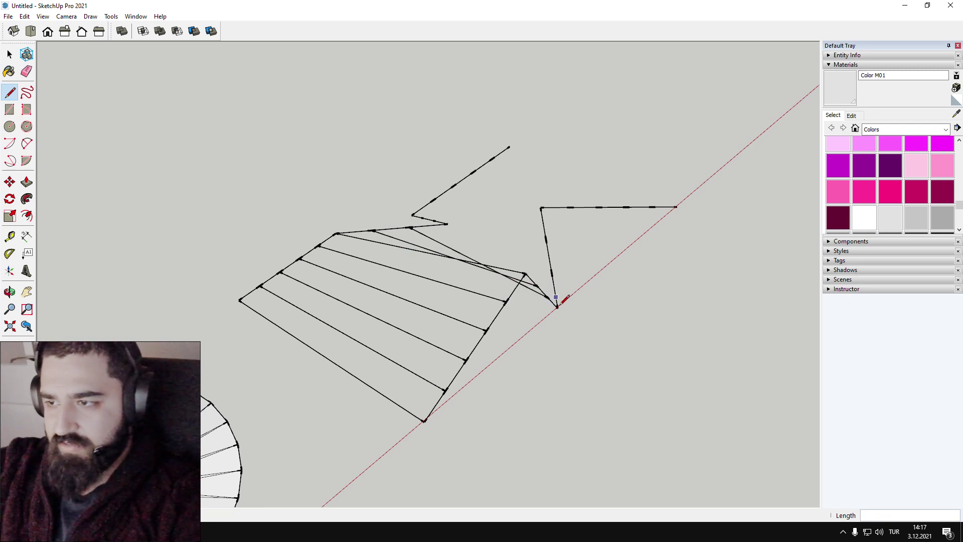
middle_drag(473, 239, 453, 230)
click(455, 224)
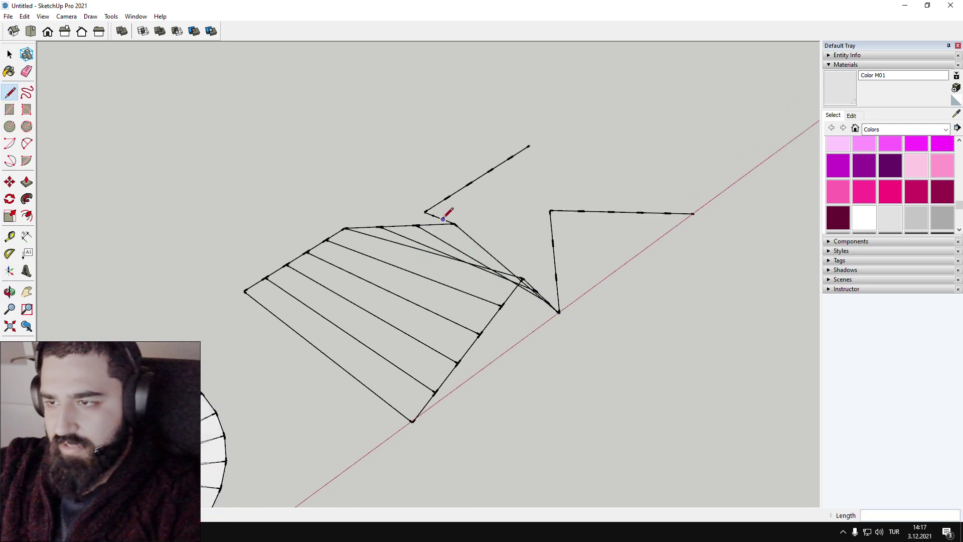
- Connect the matching division points and end corners of the two zigzags' third segments with lines
click(549, 275)
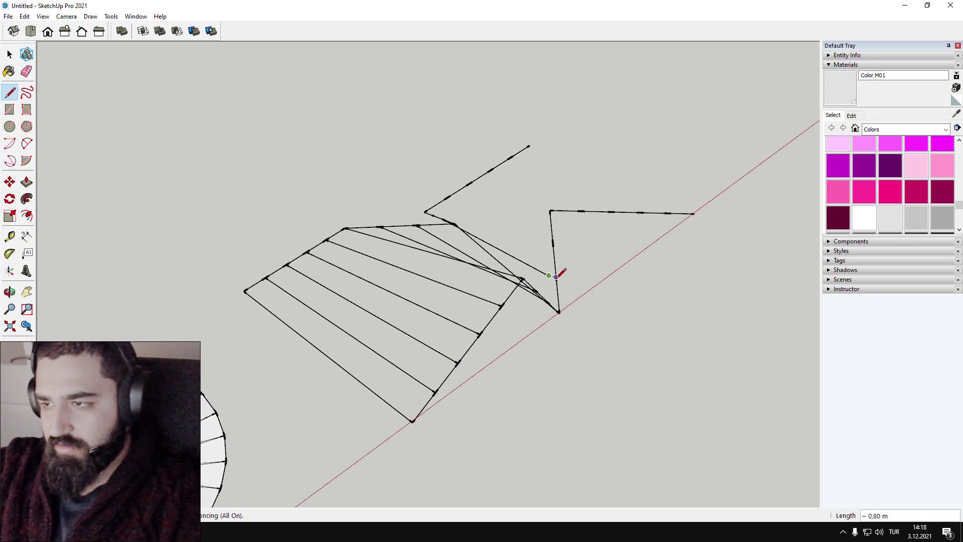
middle_drag(441, 208, 432, 162)
click(423, 189)
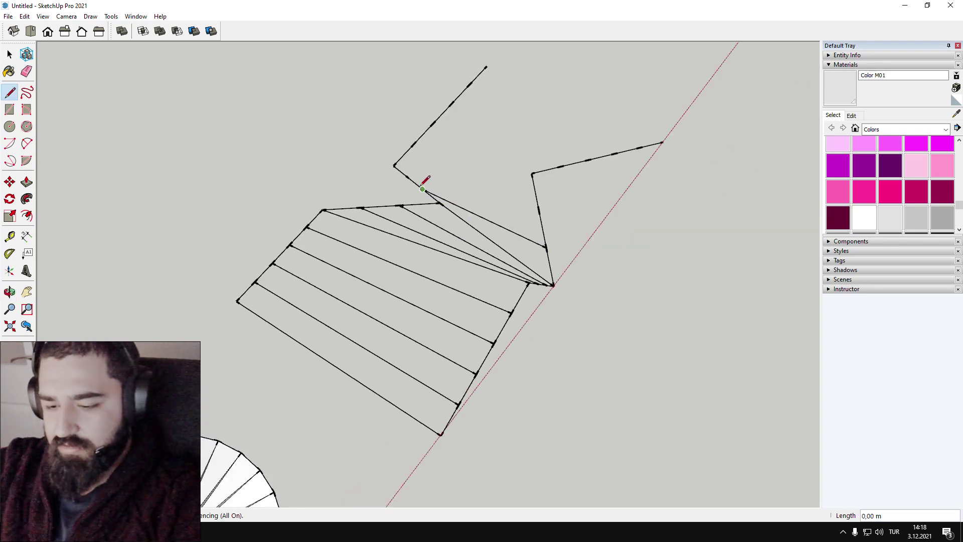
click(540, 210)
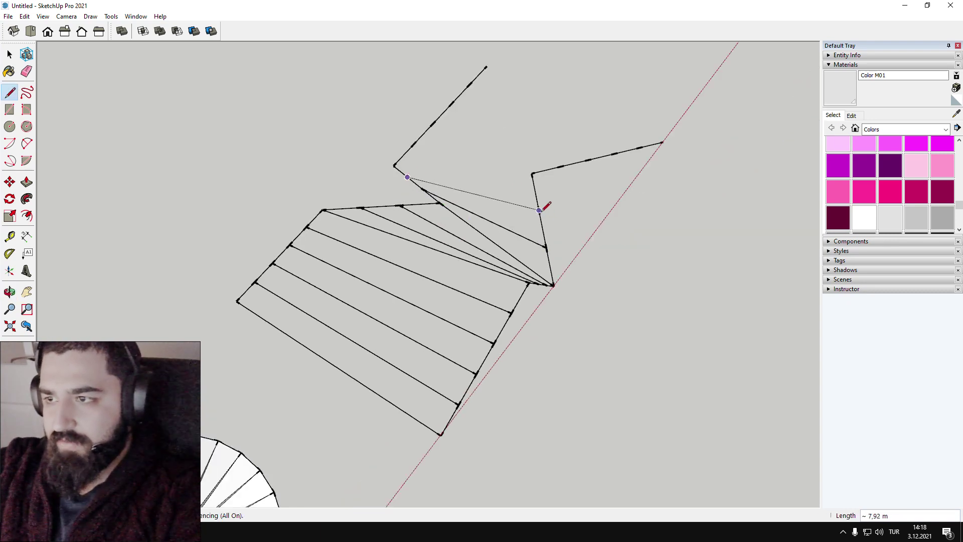
click(532, 173)
click(394, 166)
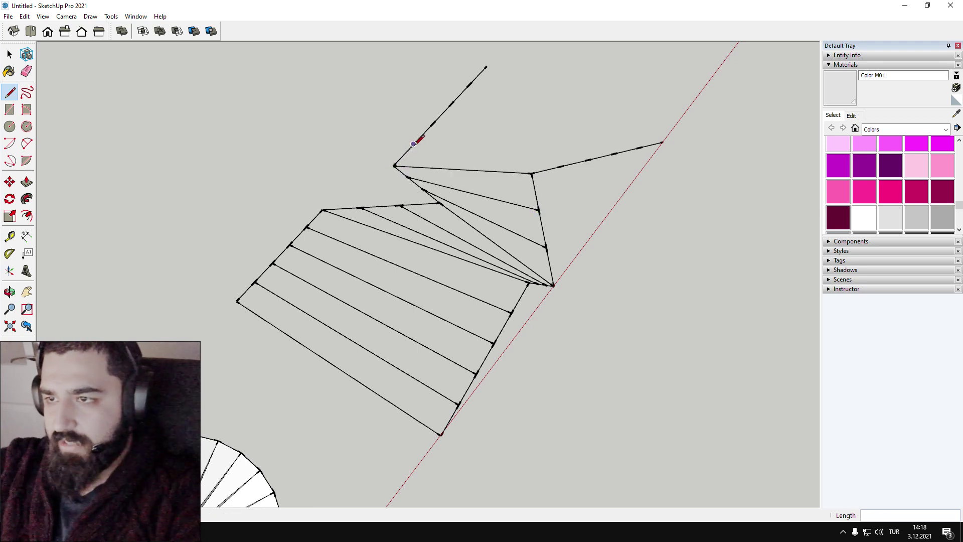
- Connect the matching division points of the two zigzags' fourth segments and their far endpoints with lines
click(414, 145)
click(588, 159)
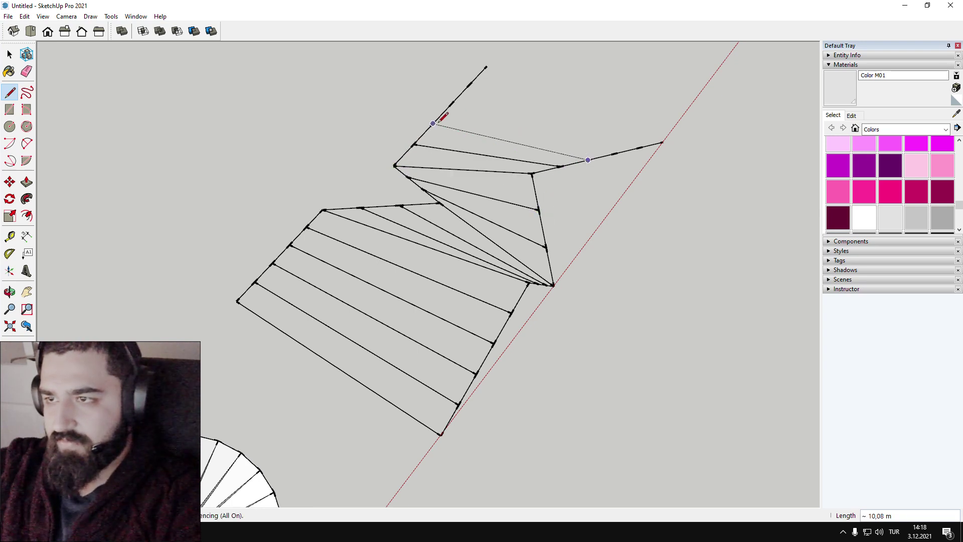
click(434, 124)
click(452, 104)
click(614, 153)
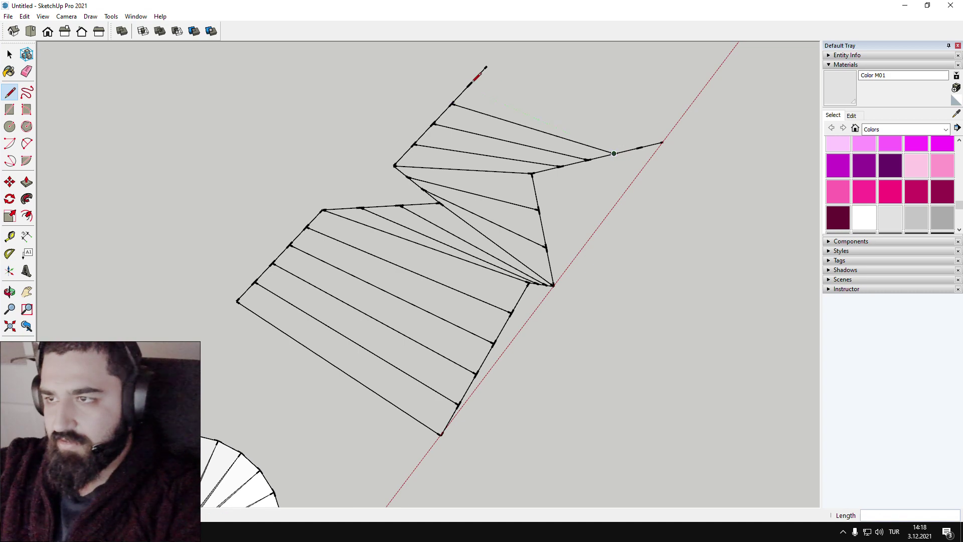
click(470, 86)
click(640, 147)
click(663, 142)
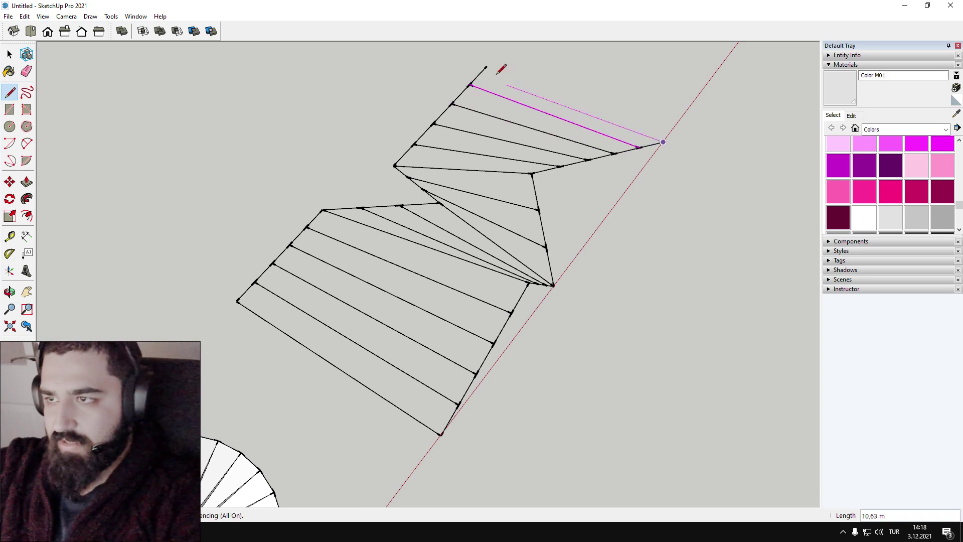
click(486, 67)
key(space)
- Scale the whole line framework uniformly by 1.50 and stretch its height by about 1.78
mouse_move(706, 239)
middle_down()
mouse_move(384, 128)
mouse_move(436, 228)
mouse_move(151, 110)
mouse_move(341, 189)
mouse_move(490, 159)
mouse_move(654, 176)
mouse_move(563, 250)
mouse_move(473, 281)
middle_up()
middle_drag(695, 321, 543, 315)
drag(665, 393, 271, 216)
scroll(552, 336, up, 3)
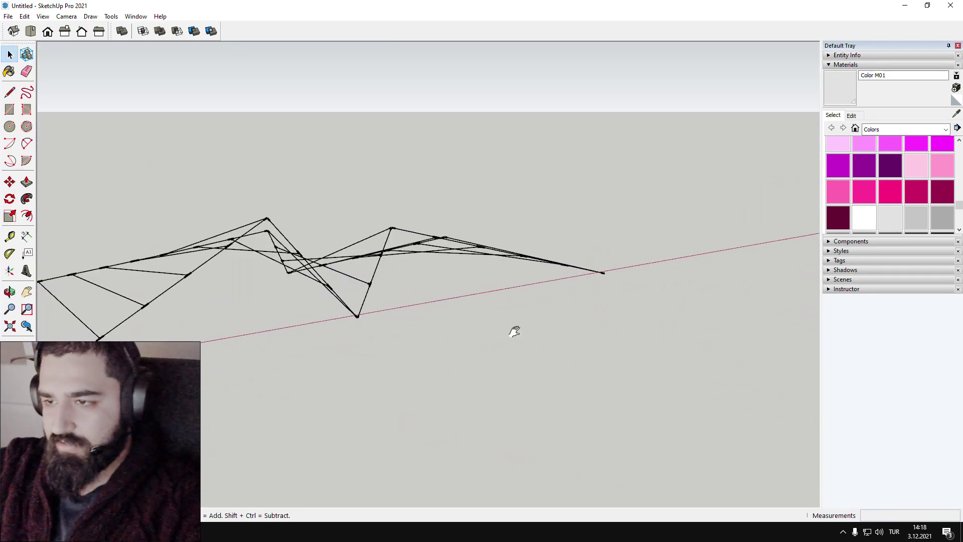
middle_drag(514, 330, 463, 311)
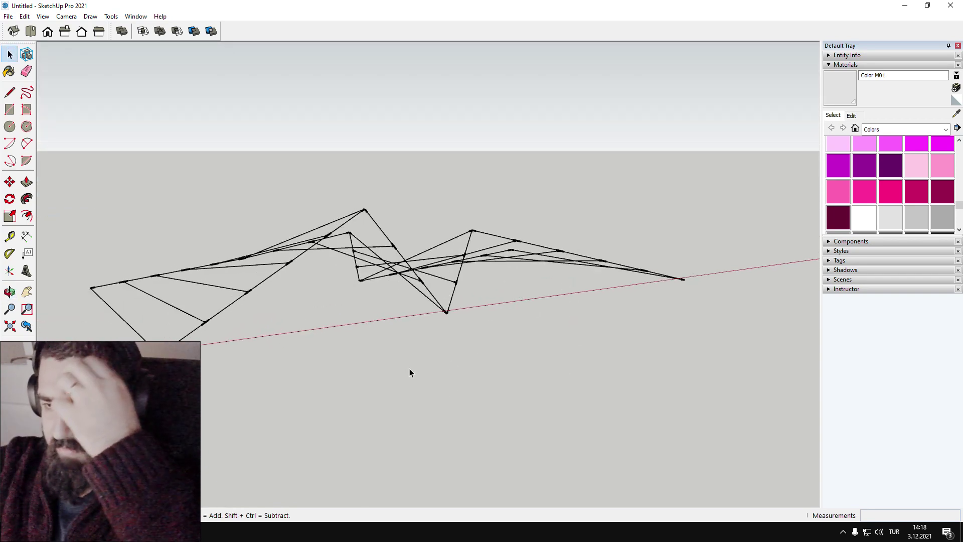
middle_drag(417, 215, 630, 373)
drag(227, 166, 226, 168)
key(s)
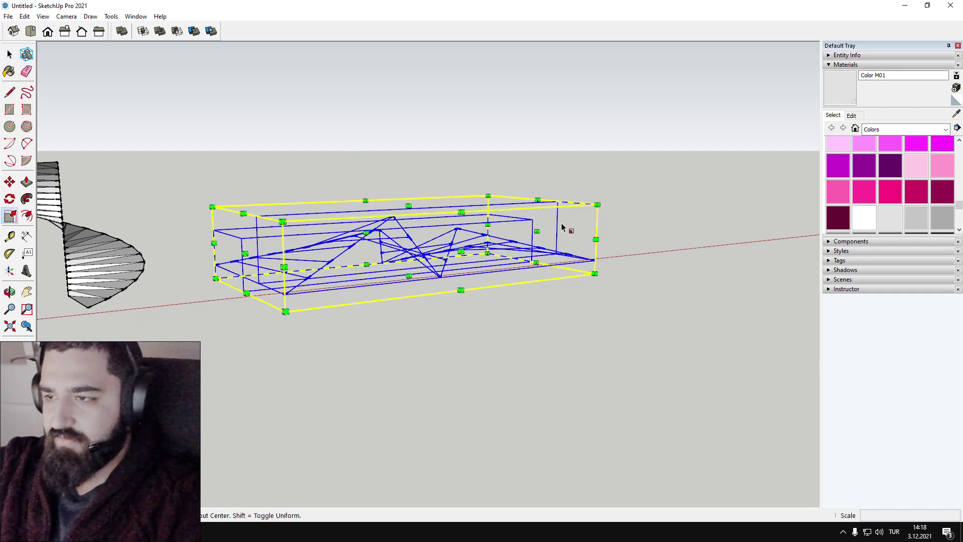
drag(599, 203, 639, 163)
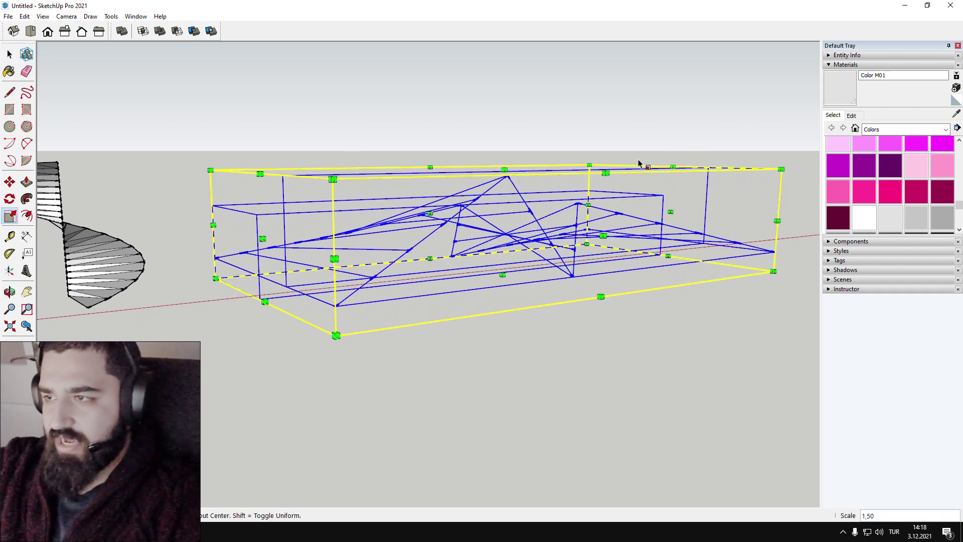
drag(500, 166, 507, 82)
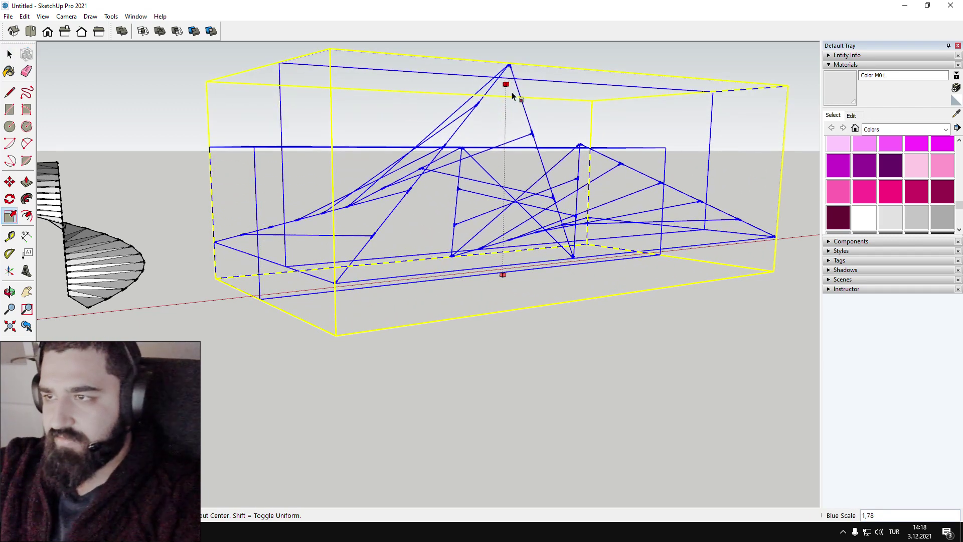
key(space)
click(552, 323)
scroll(583, 318, down, 2)
middle_drag(583, 317, 333, 310)
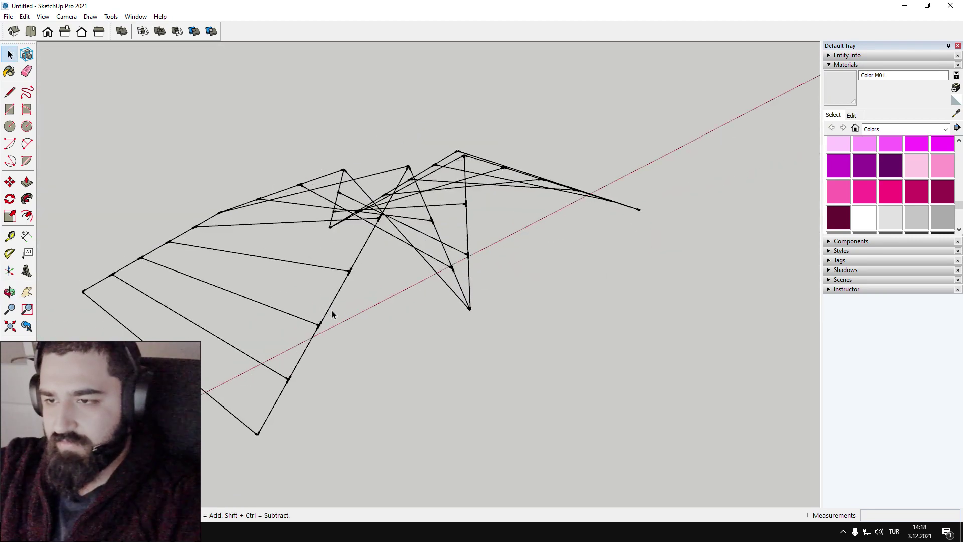
double_click(331, 304)
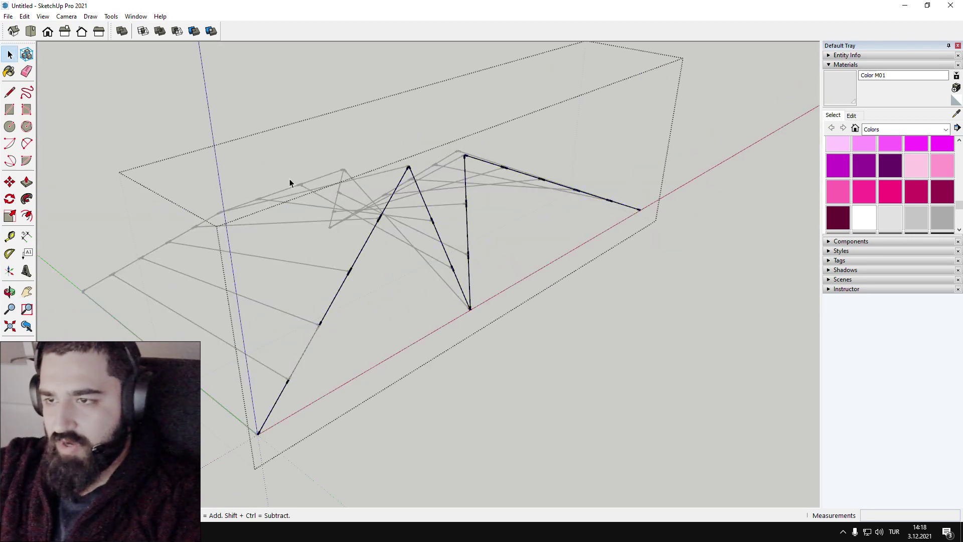
drag(215, 103, 749, 465)
middle_drag(415, 243, 363, 230)
click(224, 318)
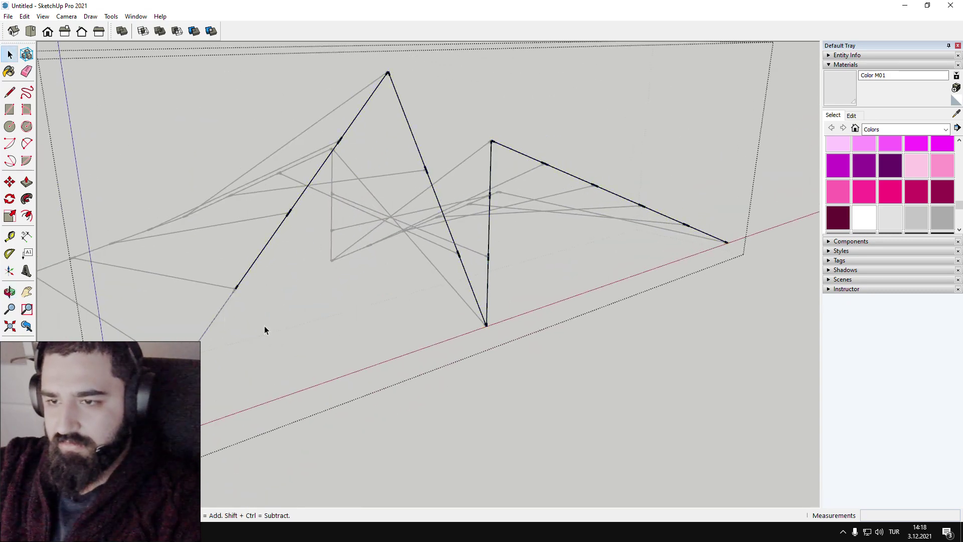
key(Escape)
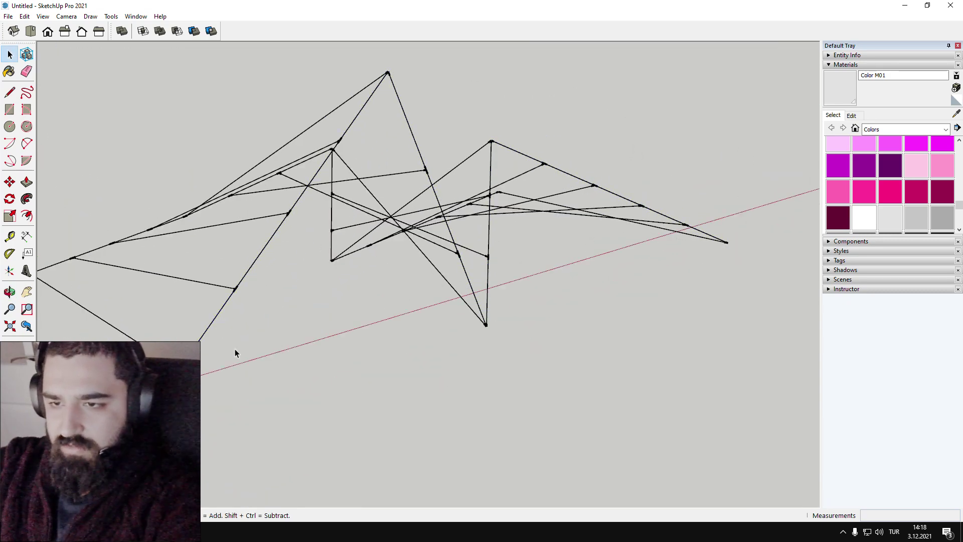
- Try to offset all edges of the front zigzag inside its group
click(211, 324)
click(251, 350)
scroll(219, 306, up, 1)
triple_click(219, 305)
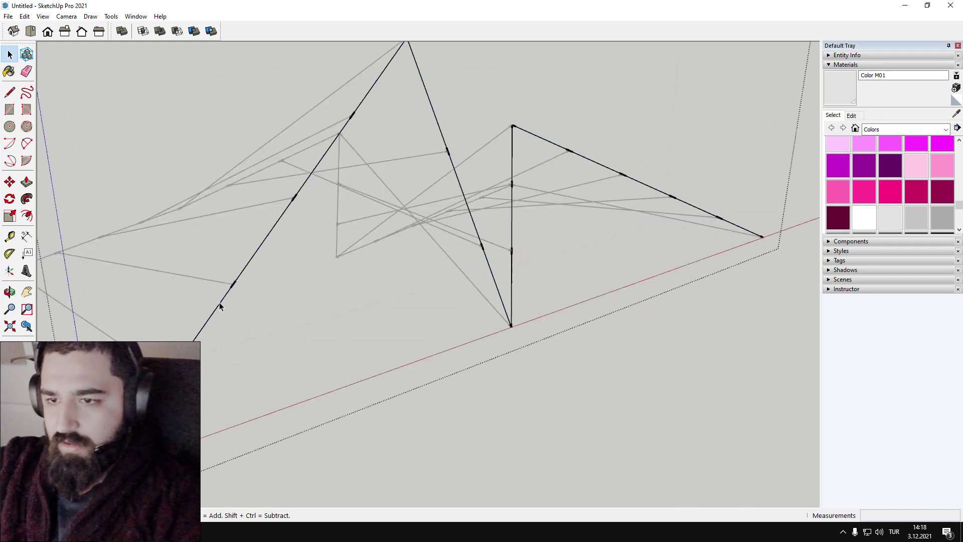
scroll(328, 321, down, 2)
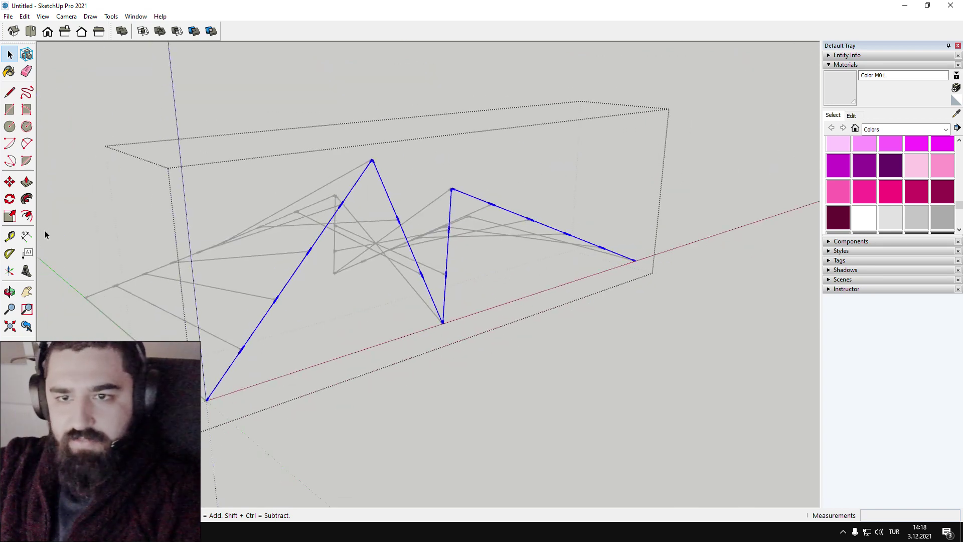
click(27, 216)
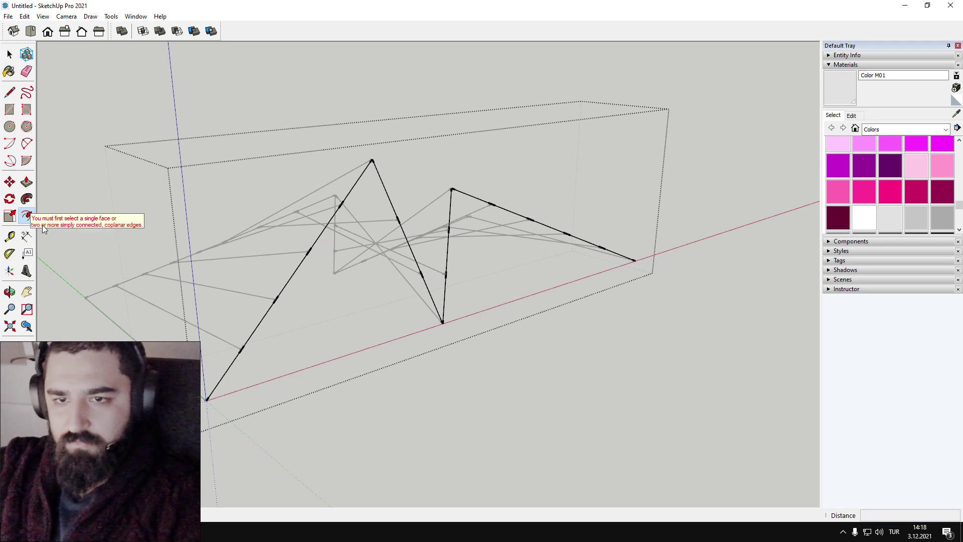
key(space)
click(329, 299)
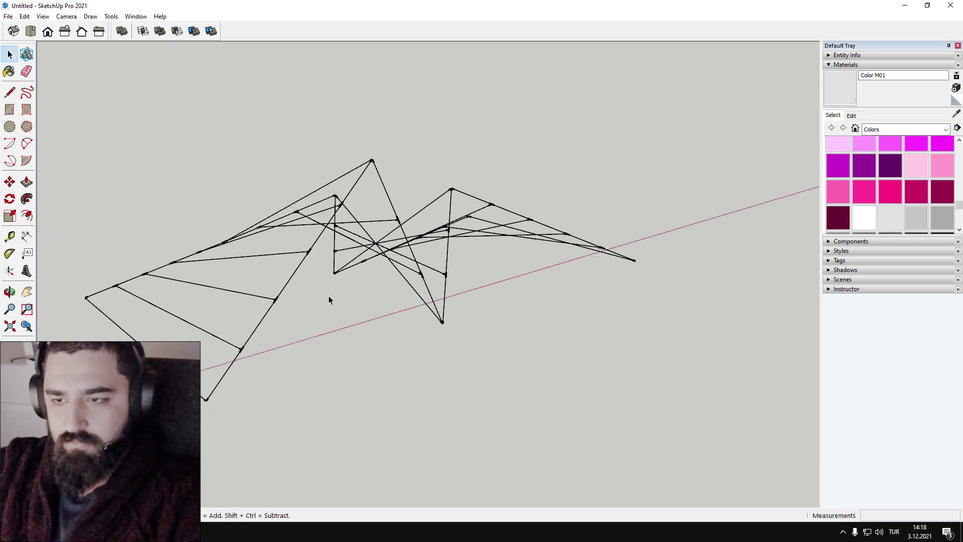
- Reopen the front zigzag group, select all its edges and retry the offset
double_click(298, 271)
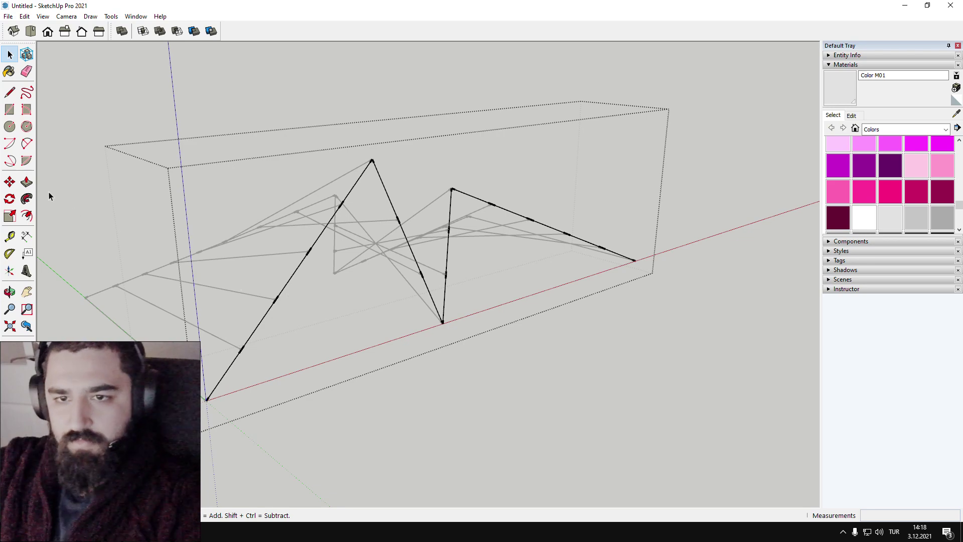
scroll(290, 243, up, 2)
middle_drag(290, 243, 365, 306)
scroll(369, 315, down, 2)
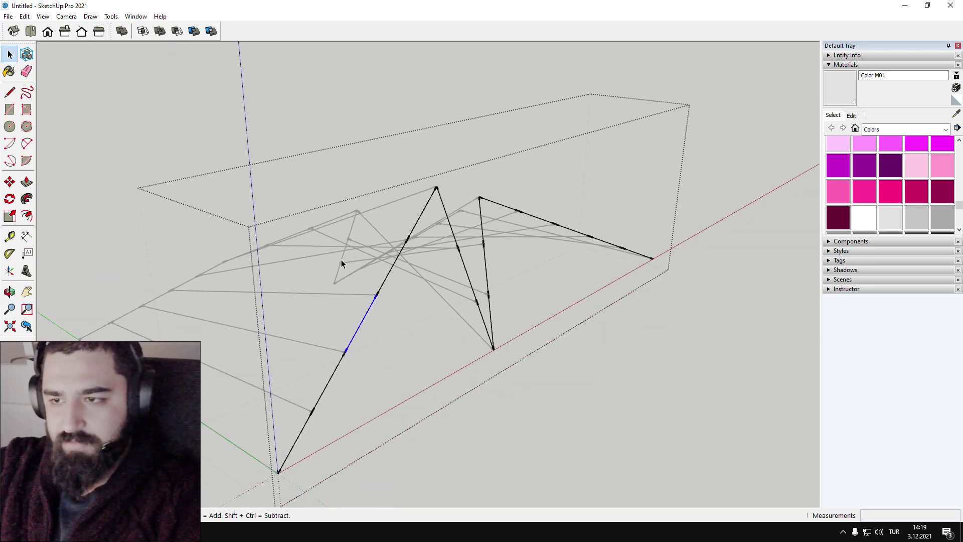
drag(173, 104, 764, 494)
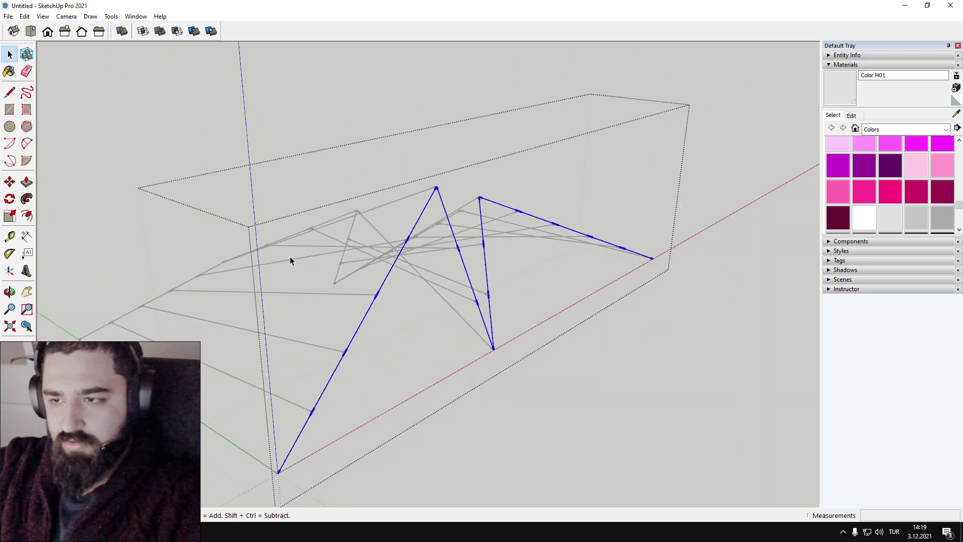
scroll(420, 279, up, 2)
middle_drag(423, 278, 231, 258)
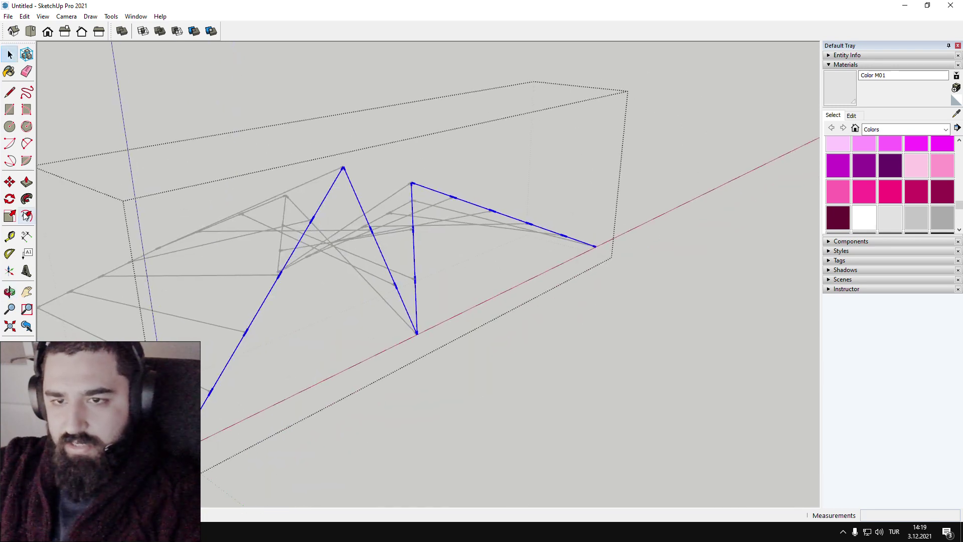
click(26, 217)
key(space)
click(315, 213)
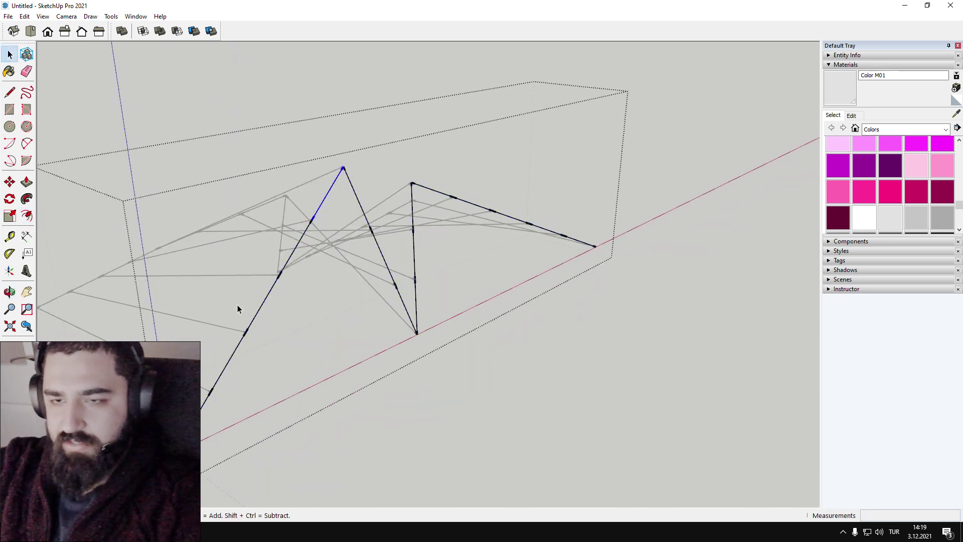
click(9, 92)
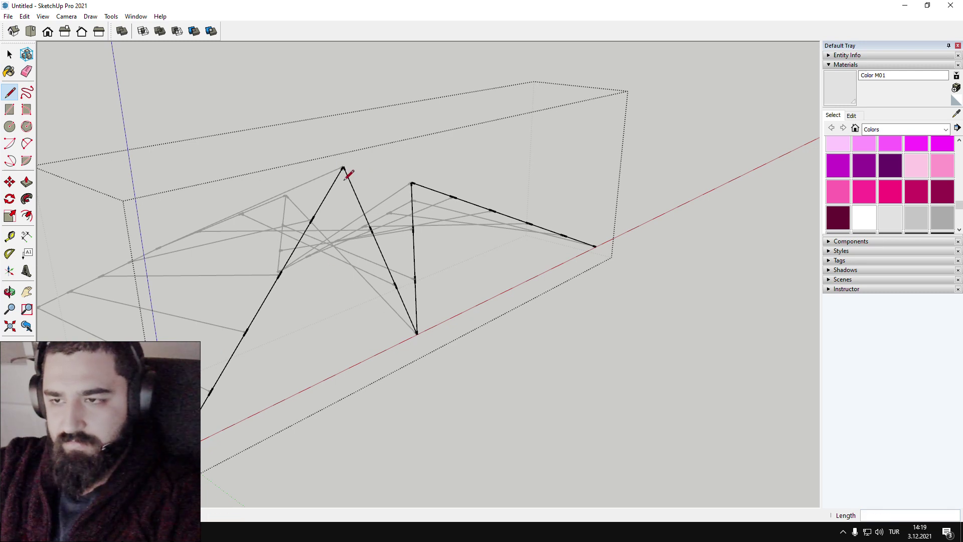
key(space)
key(Escape)
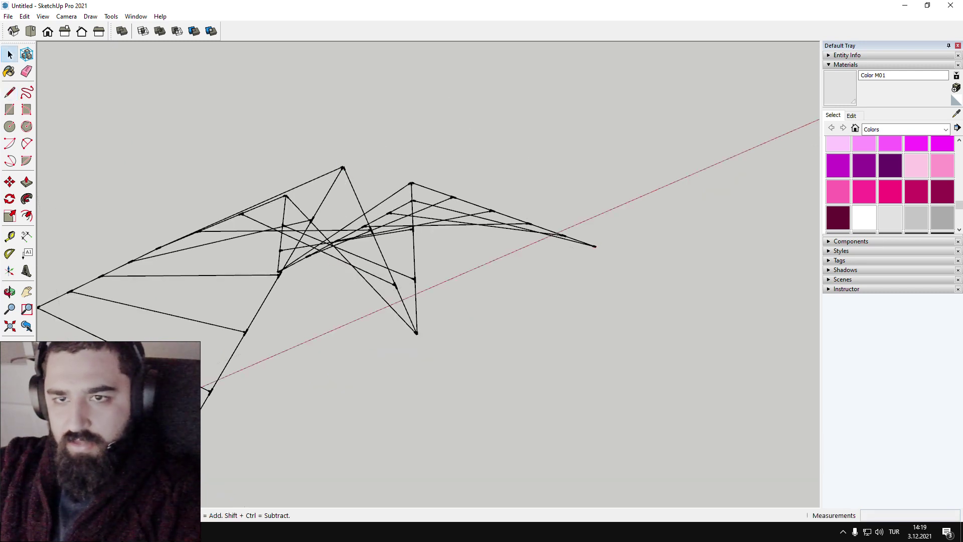
- Trace the front zigzag outside its group with lines through its corners to the far endpoint
click(10, 92)
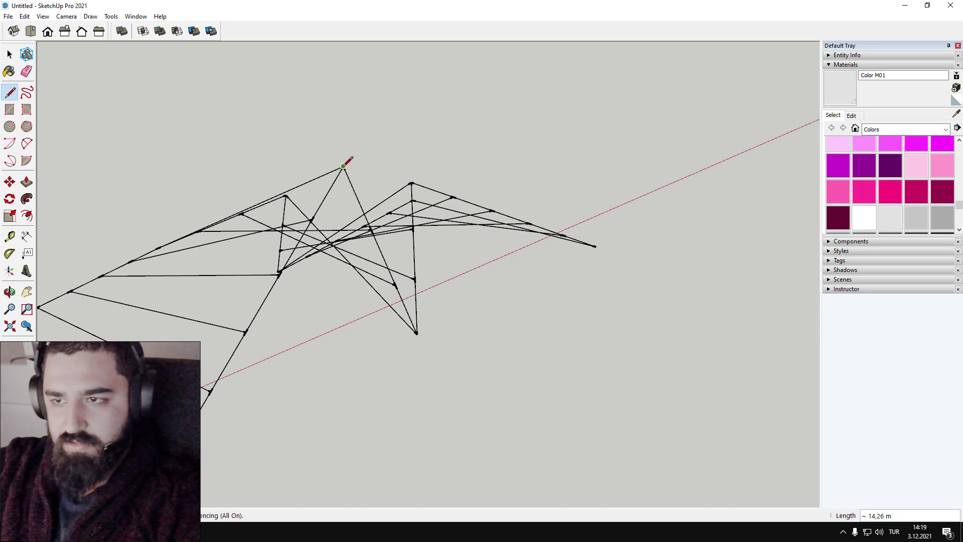
click(344, 166)
click(417, 333)
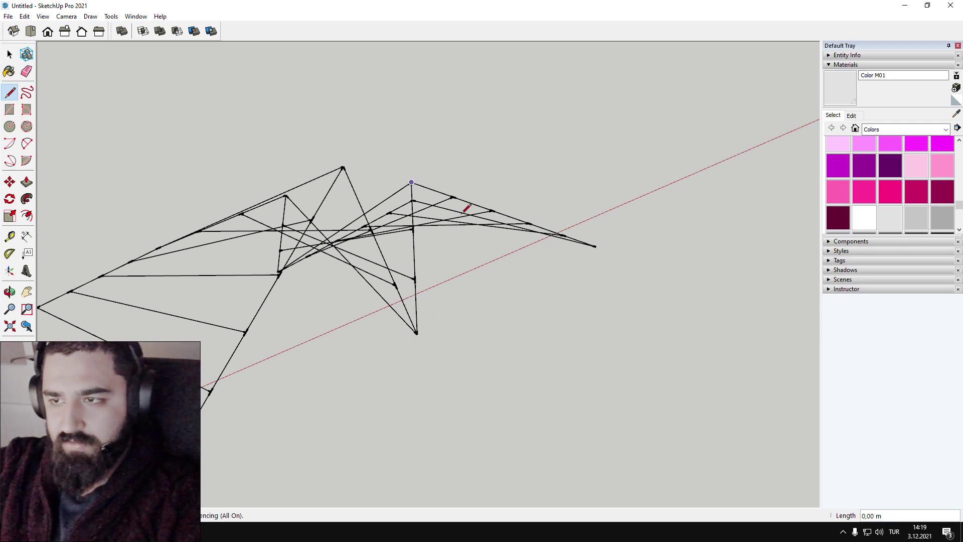
click(596, 246)
key(space)
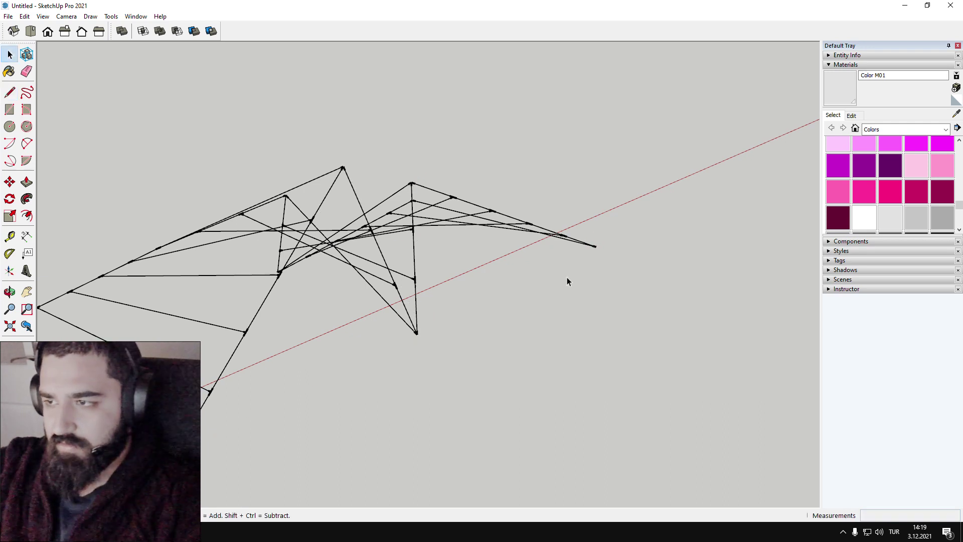
- Examine which loose edges and groups can be selected along the traced front zigzag
triple_click(414, 252)
click(435, 263)
middle_drag(435, 264, 581, 138)
drag(371, 101, 625, 463)
middle_drag(625, 464, 384, 429)
click(445, 236)
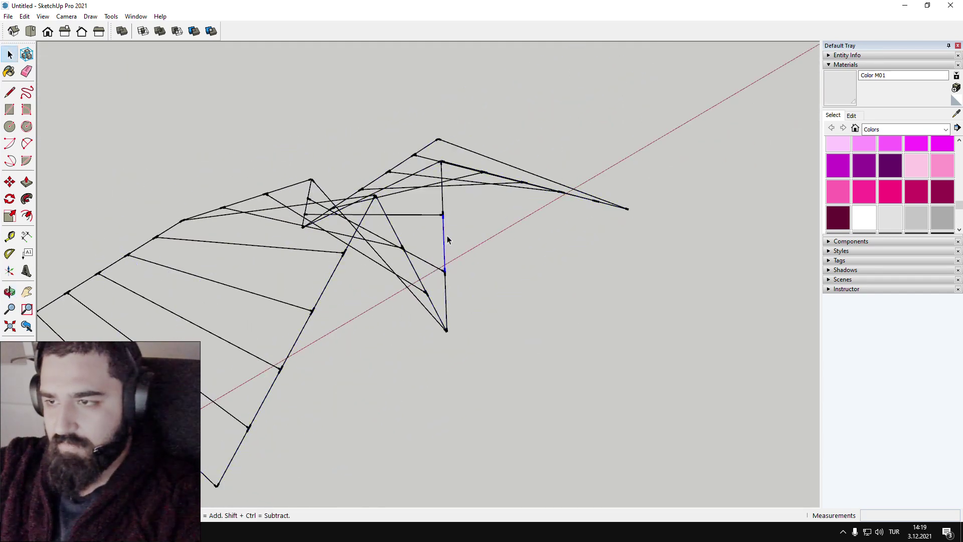
click(447, 308)
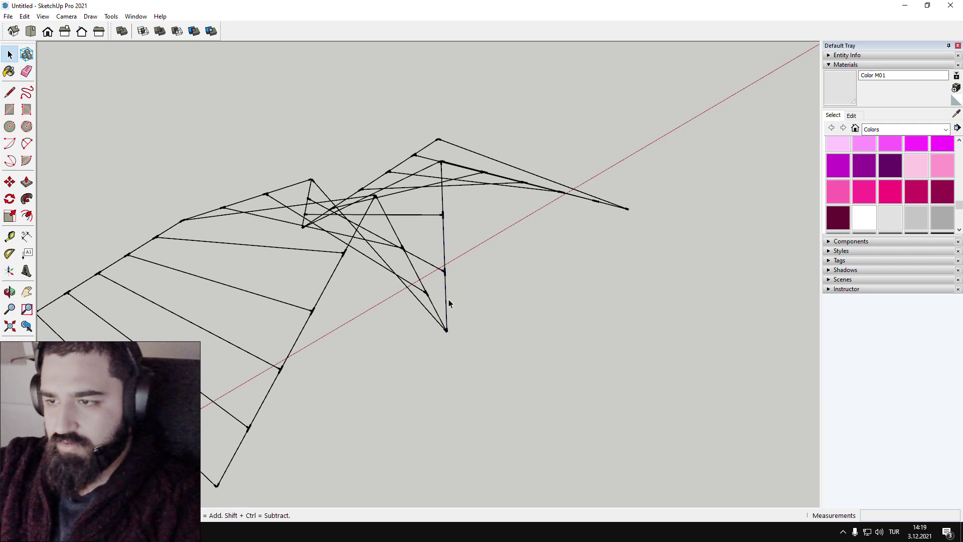
click(446, 266)
middle_drag(492, 268, 457, 234)
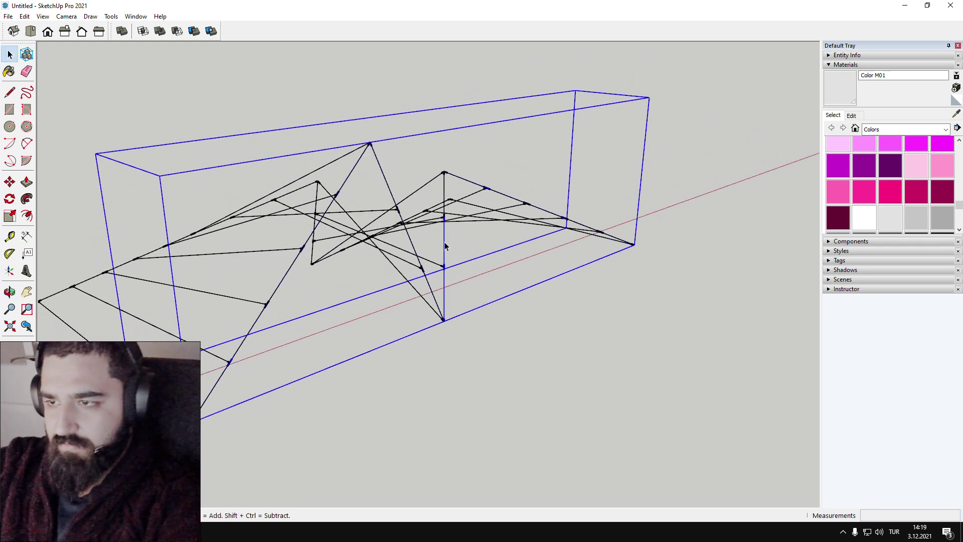
- Open the front zigzag group repeatedly to examine its divided edges, and leave it again
double_click(445, 246)
click(485, 353)
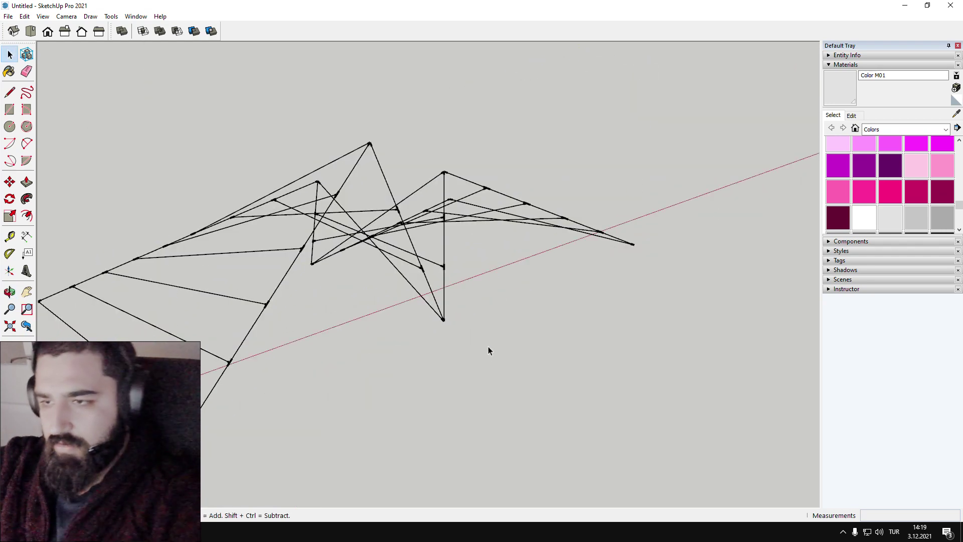
double_click(453, 285)
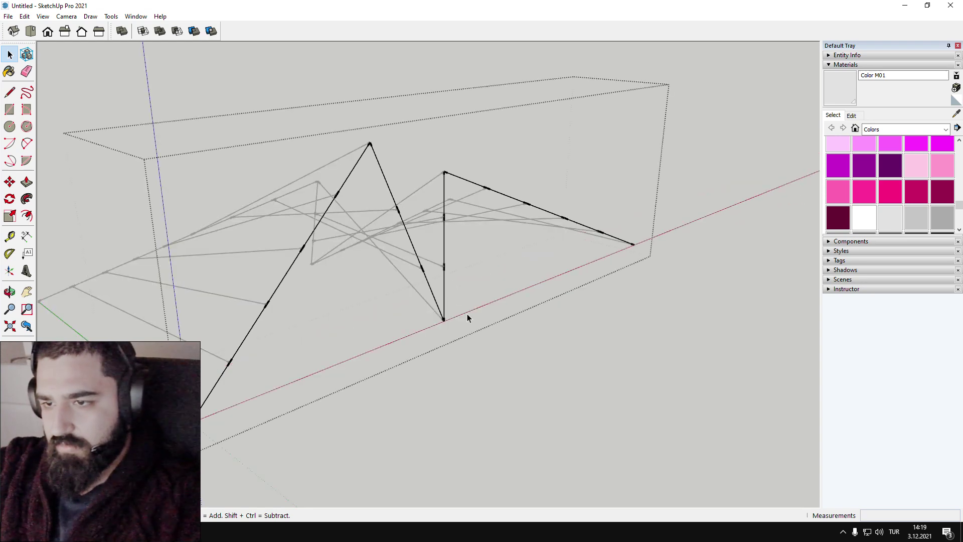
click(475, 339)
double_click(444, 301)
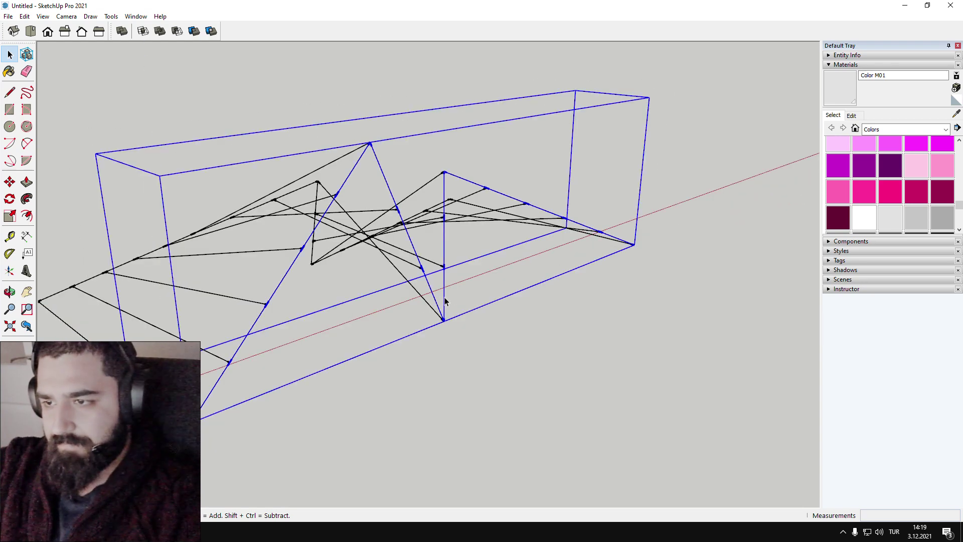
click(261, 315)
middle_drag(261, 315, 297, 291)
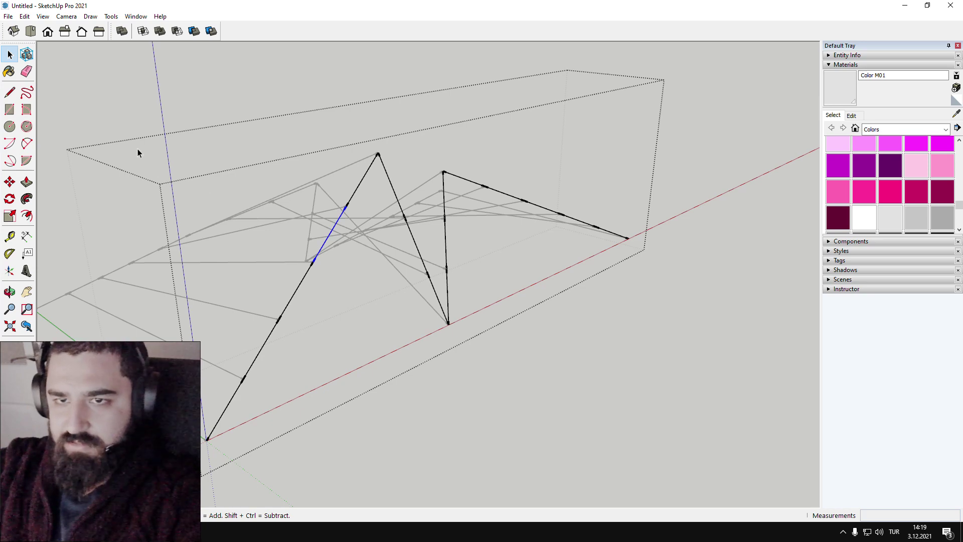
click(62, 90)
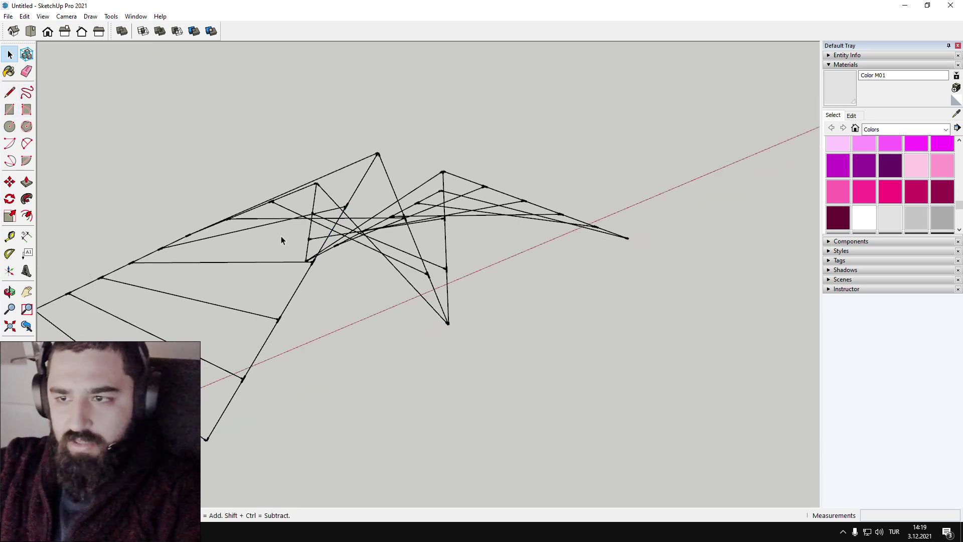
- Open the front zigzag group and try tracing a line from its start at the origin
double_click(305, 276)
click(9, 92)
click(206, 441)
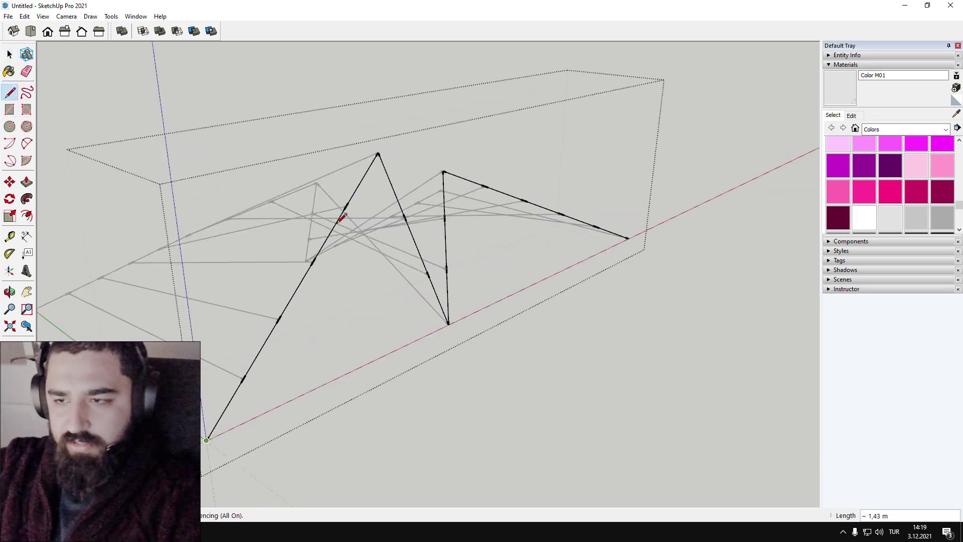
click(448, 323)
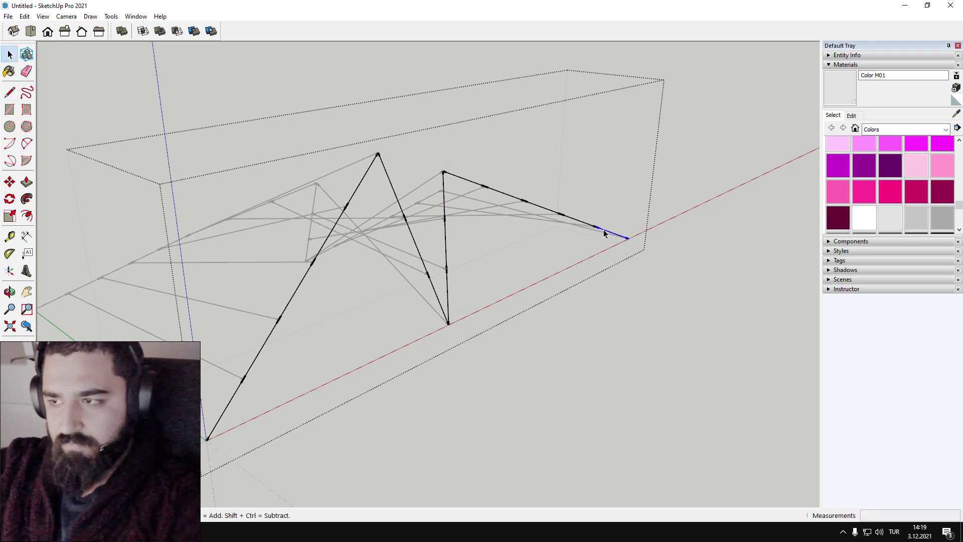
- Delete all the divided edges inside the front zigzag group
key(Delete)
click(585, 223)
key(Delete)
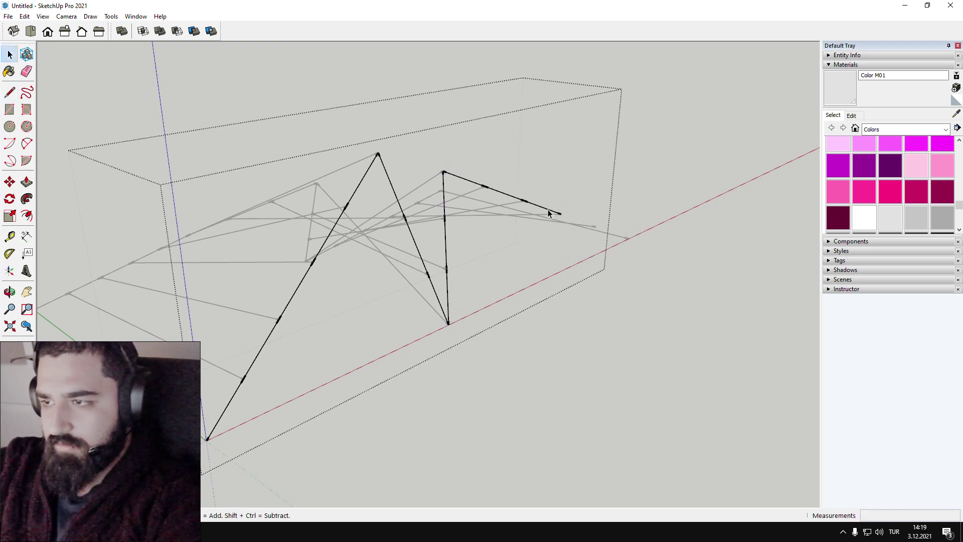
click(548, 210)
key(Delete)
click(516, 197)
key(Delete)
click(478, 184)
key(Delete)
click(444, 193)
key(Delete)
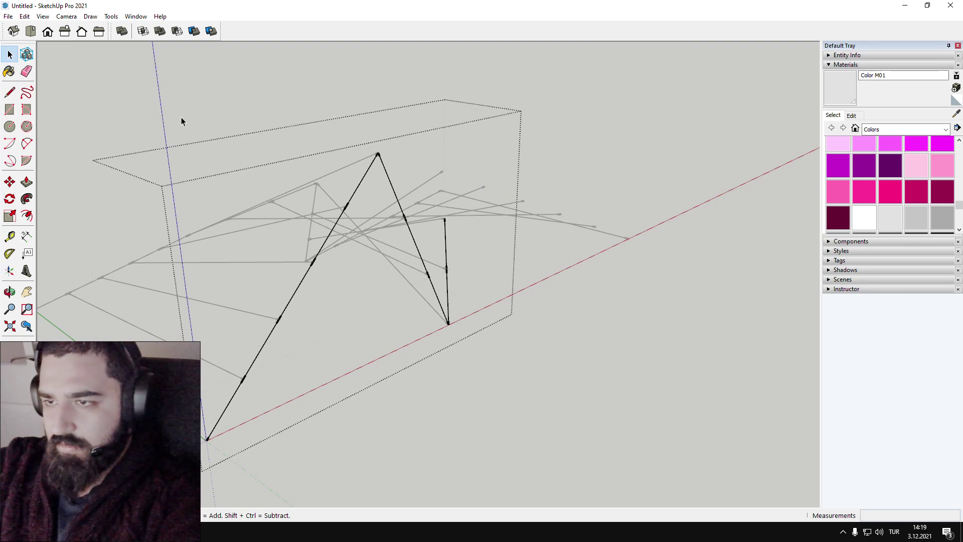
drag(106, 114, 615, 453)
key(Delete)
- Redraw the front zigzag inside its group as four undivided lines from the origin through both peaks and the valley to the far endpoint
click(10, 91)
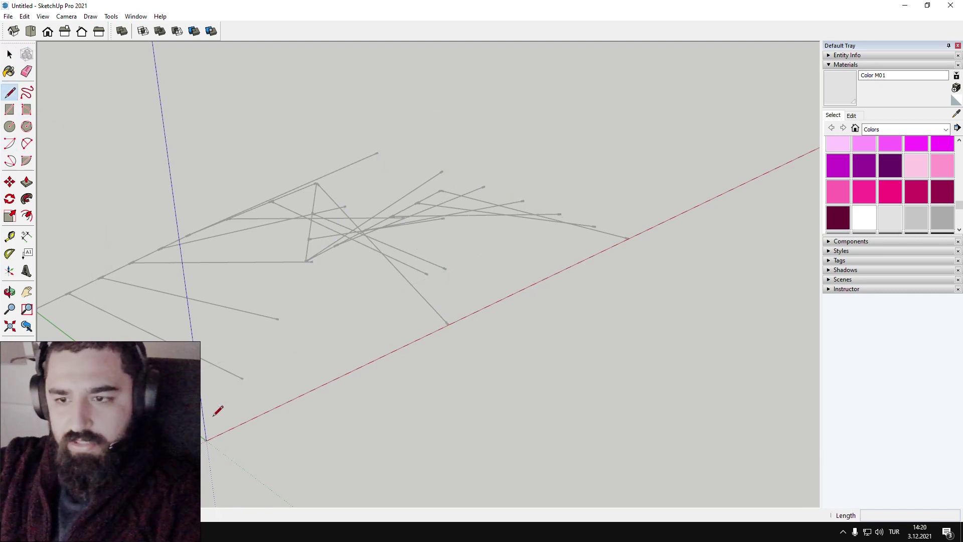
click(206, 441)
middle_drag(250, 373, 236, 465)
middle_drag(286, 287, 235, 301)
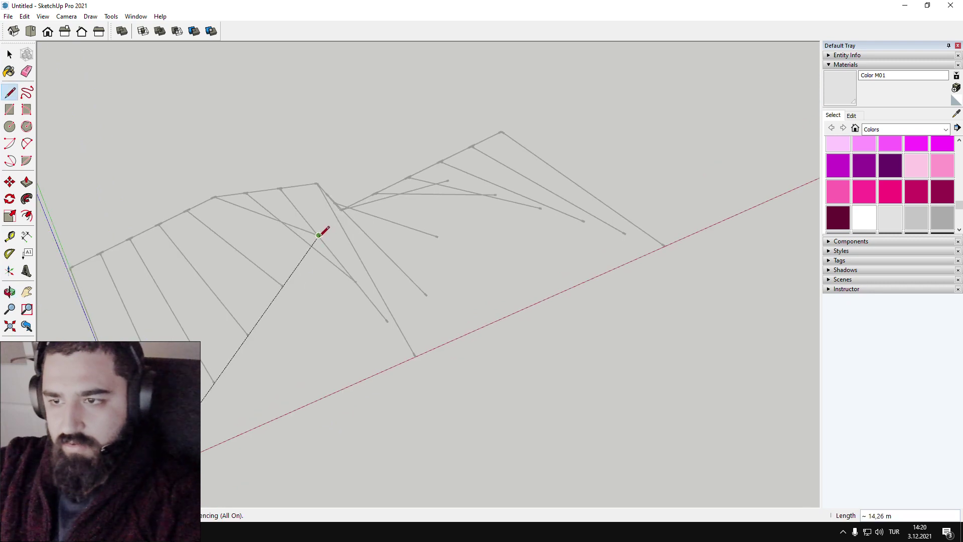
click(319, 236)
middle_drag(387, 321, 352, 321)
click(351, 321)
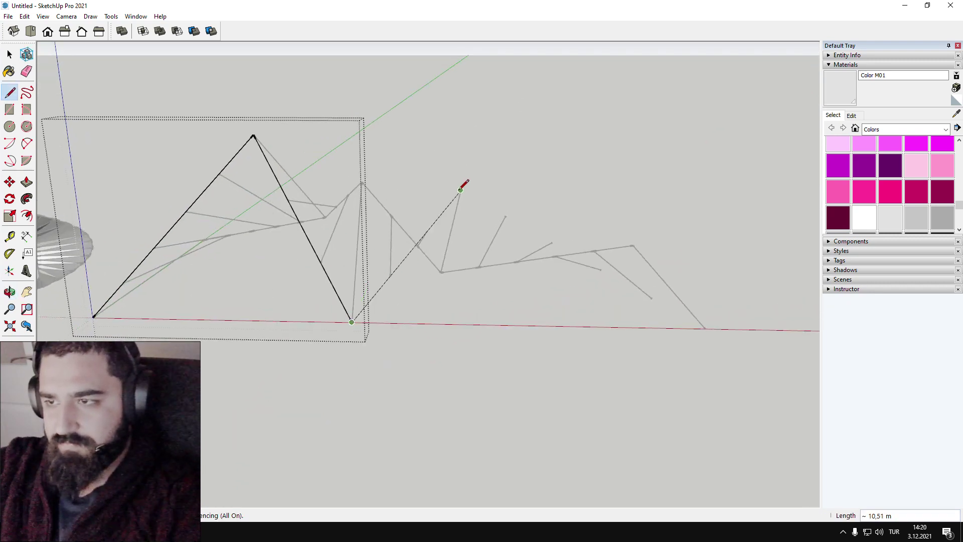
click(461, 190)
click(705, 326)
key(space)
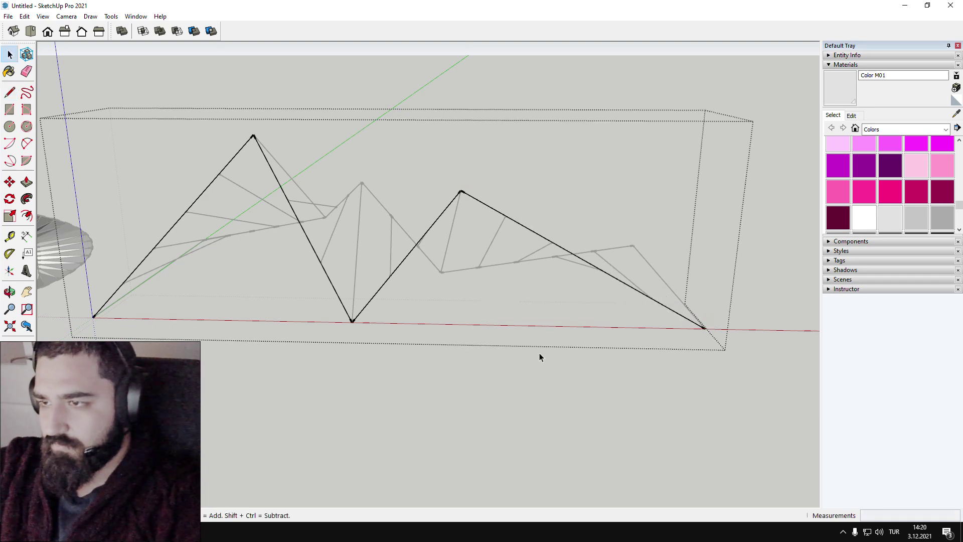
- Draw a short edge outward from the front zigzag's starting point at the origin, inside its group
middle_drag(540, 355, 279, 178)
double_click(440, 299)
click(9, 92)
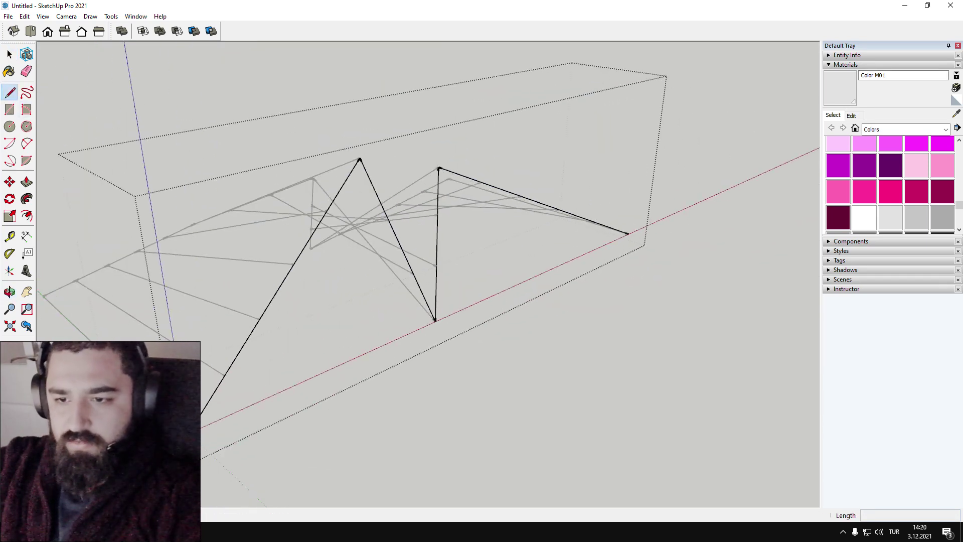
click(203, 429)
click(196, 440)
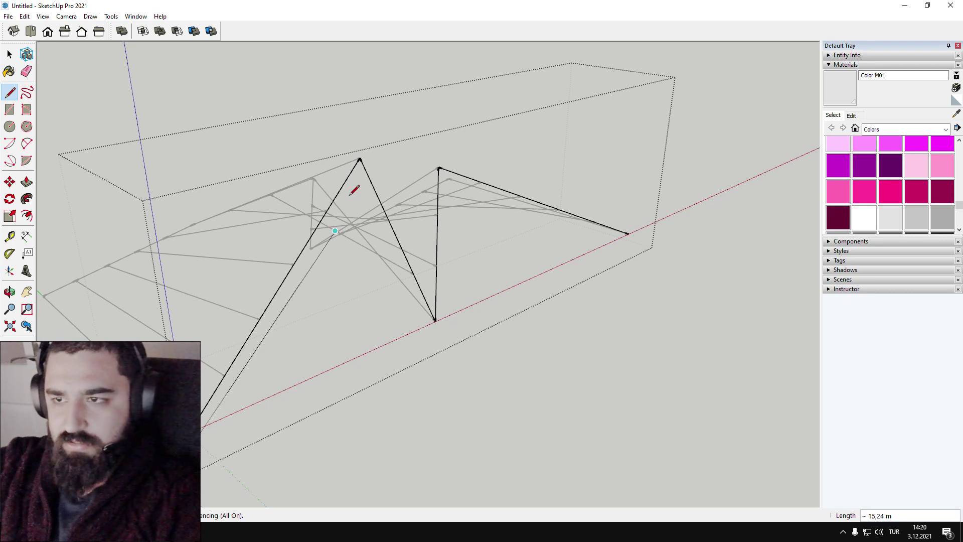
key(space)
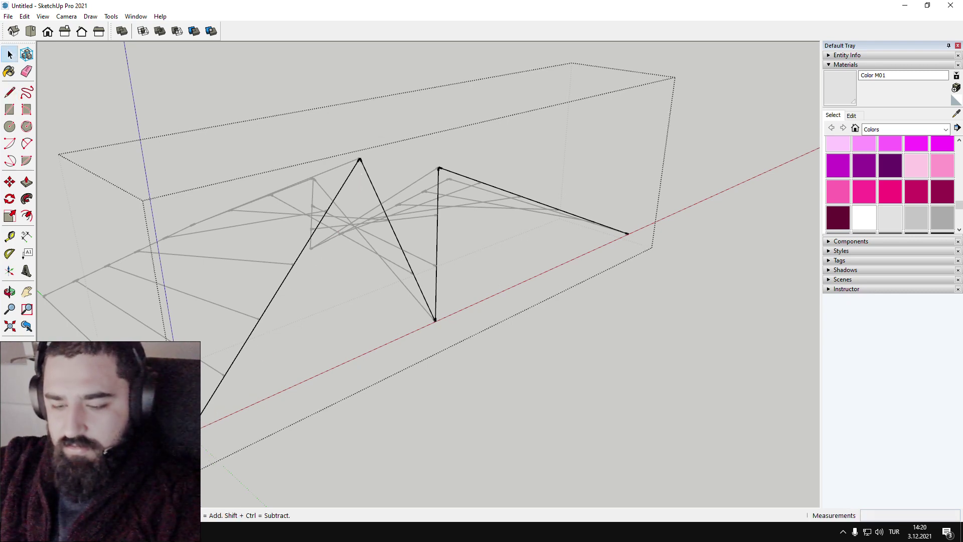
- Copy the short outward edge to both peaks, the valley and the far endpoint of the front zigzag
key(m)
click(189, 434)
key(ctrl)
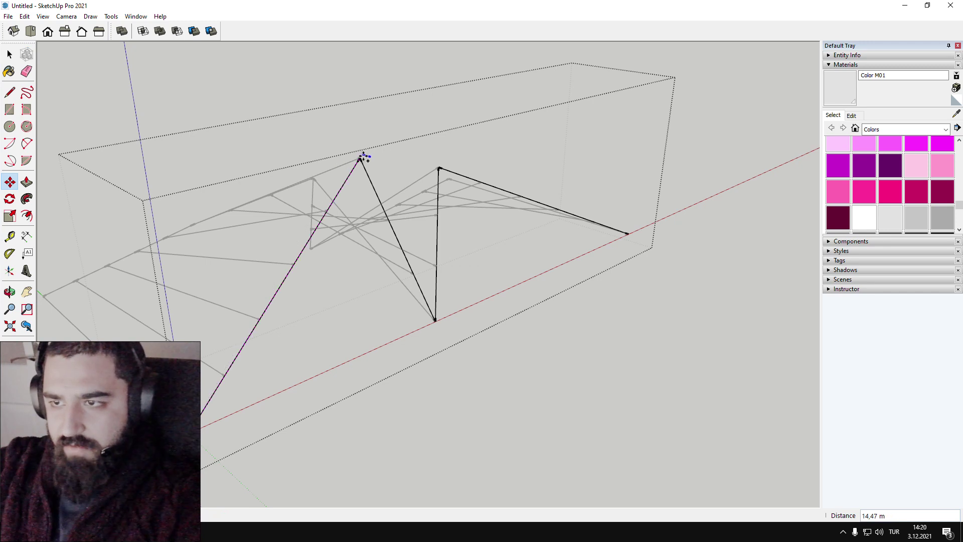
click(360, 158)
key(ctrl)
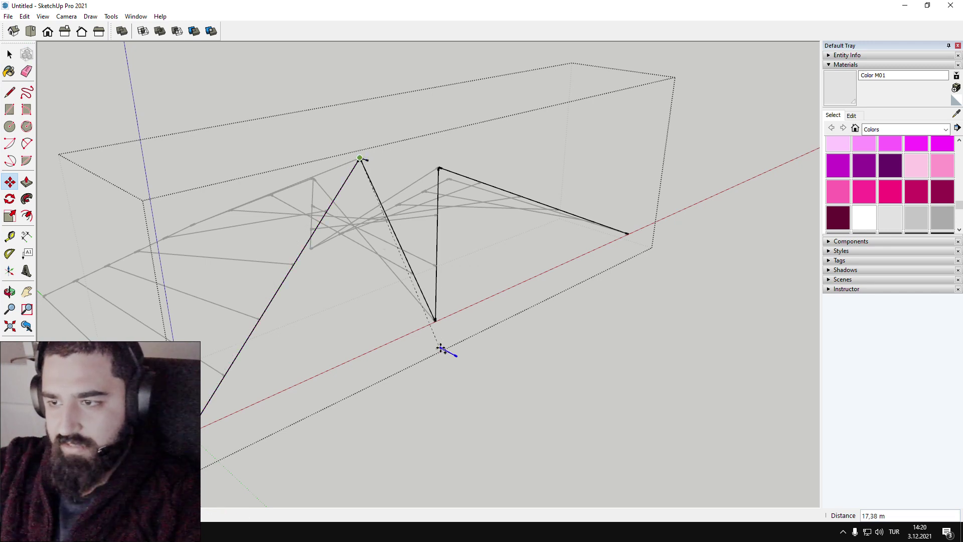
click(436, 320)
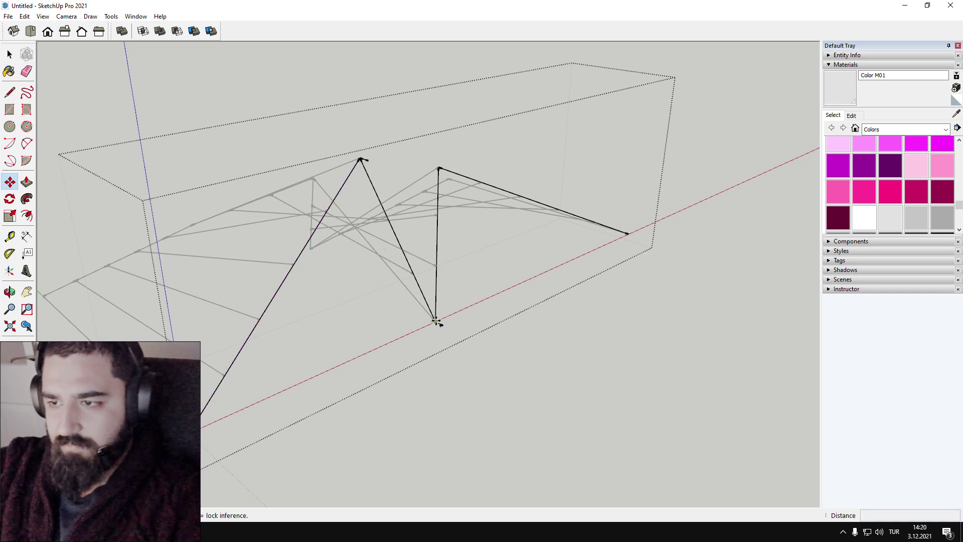
click(439, 168)
click(629, 235)
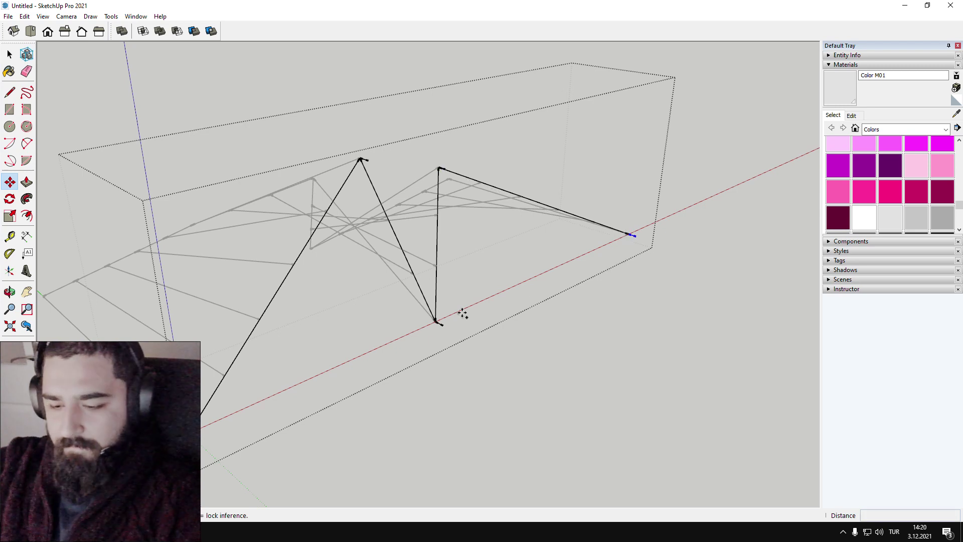
- Connect the outer ends of the short edges with lines so that every front zigzag segment becomes a narrow strip face
key(l)
click(203, 435)
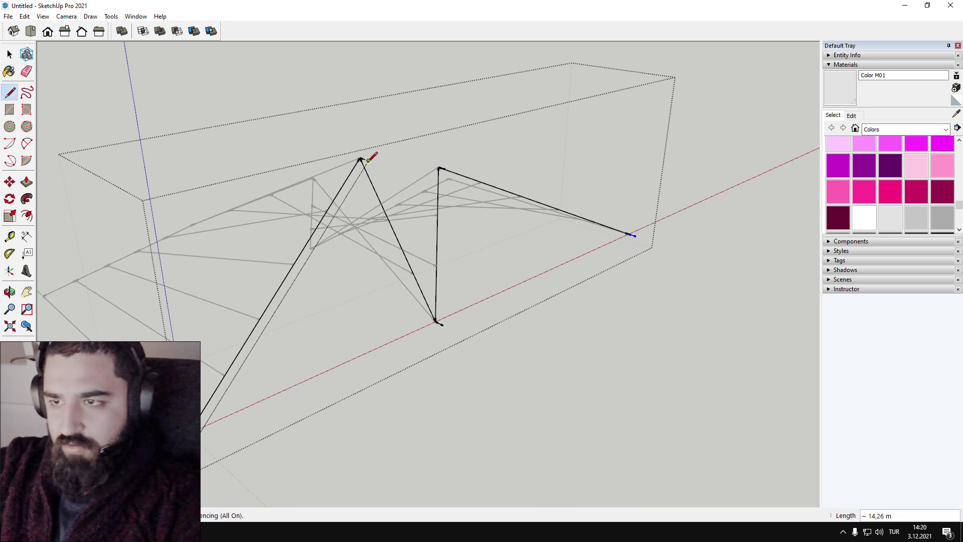
click(444, 325)
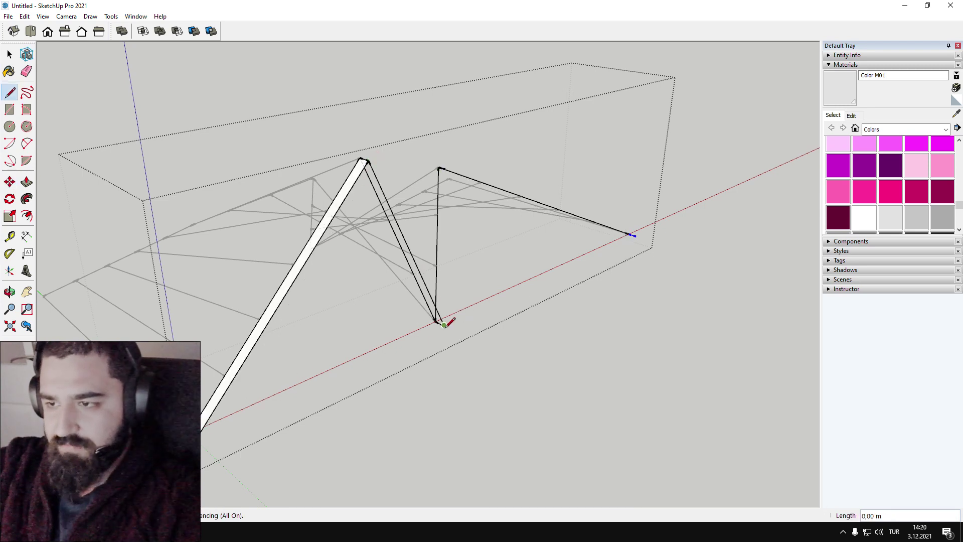
click(368, 162)
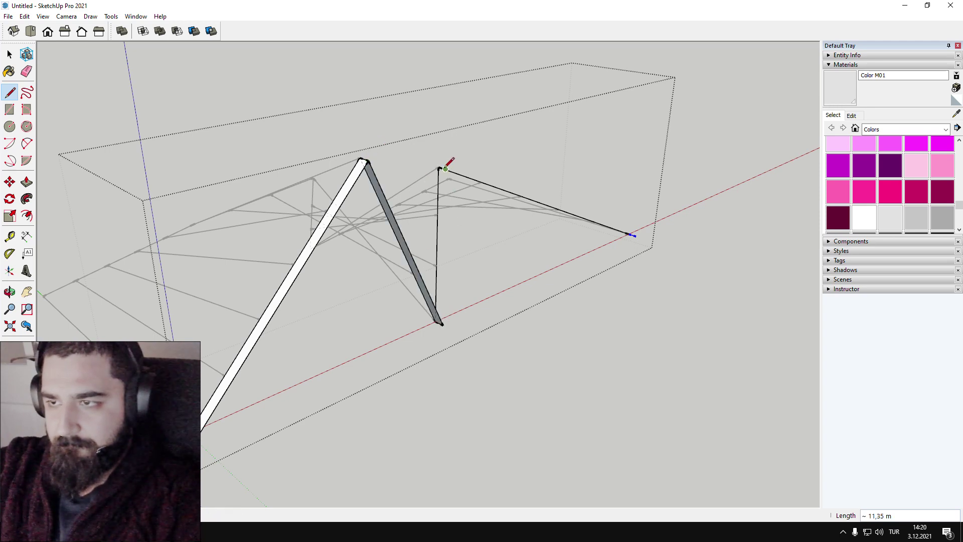
mouse_move(447, 166)
middle_down()
mouse_move(439, 224)
mouse_move(447, 175)
middle_up()
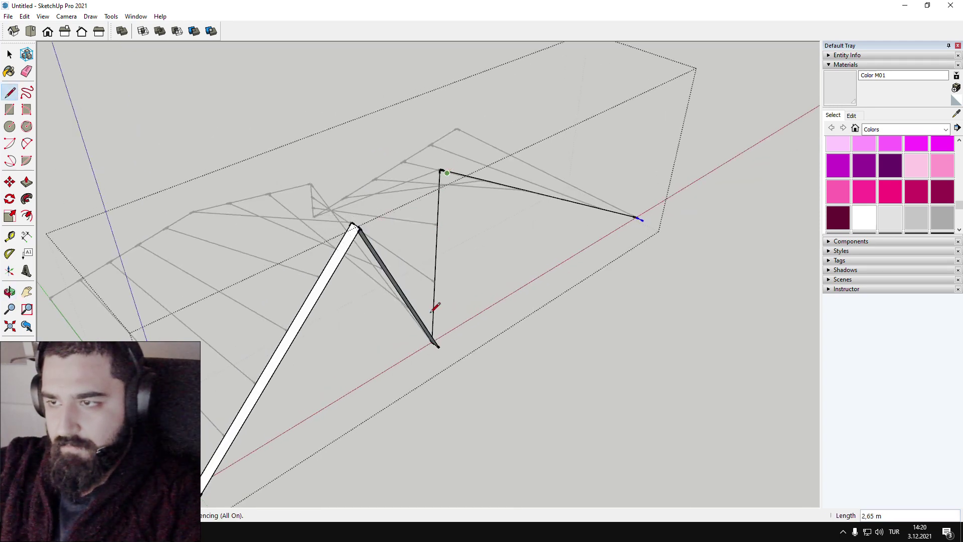
click(437, 344)
middle_drag(475, 275, 353, 111)
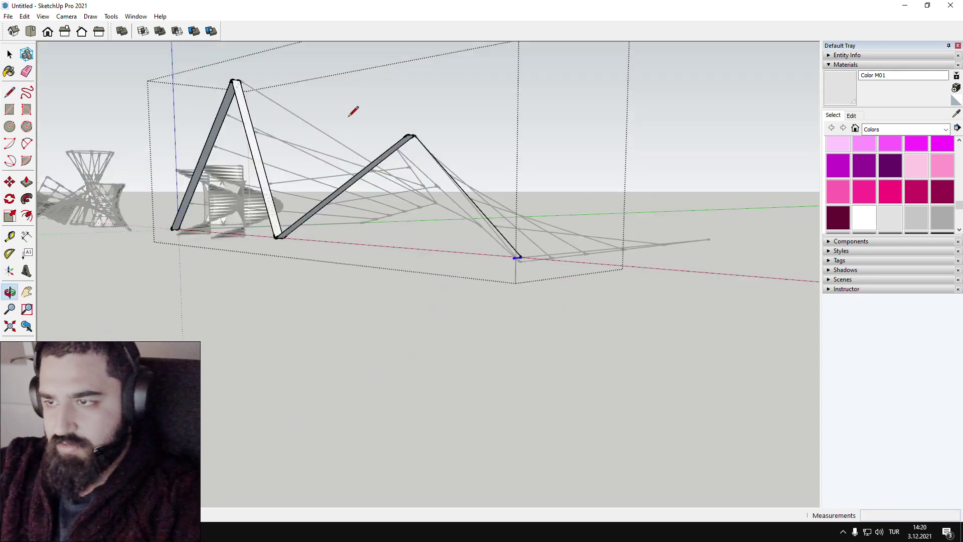
click(410, 135)
click(517, 258)
key(space)
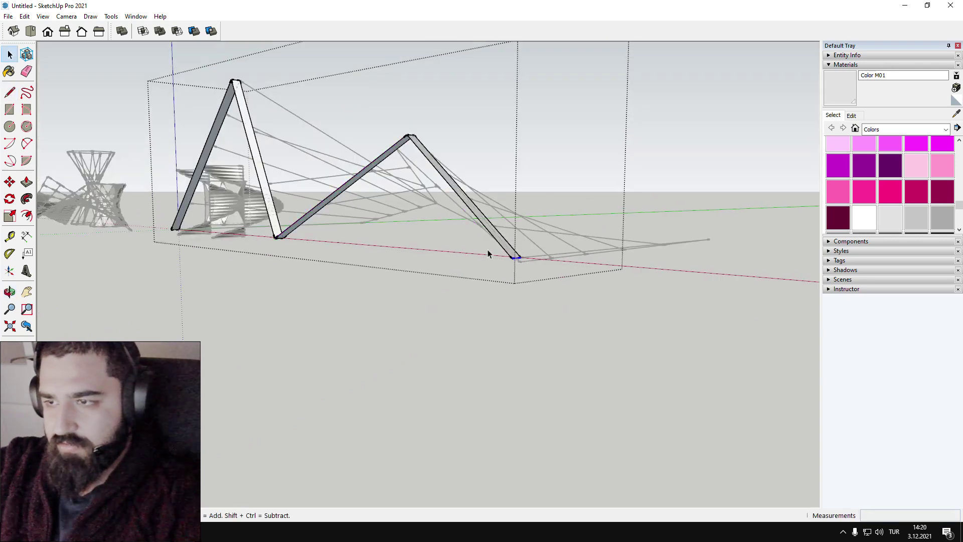
- Try to give the front zigzag's first strip thickness with Push/Pull
middle_drag(487, 250, 536, 328)
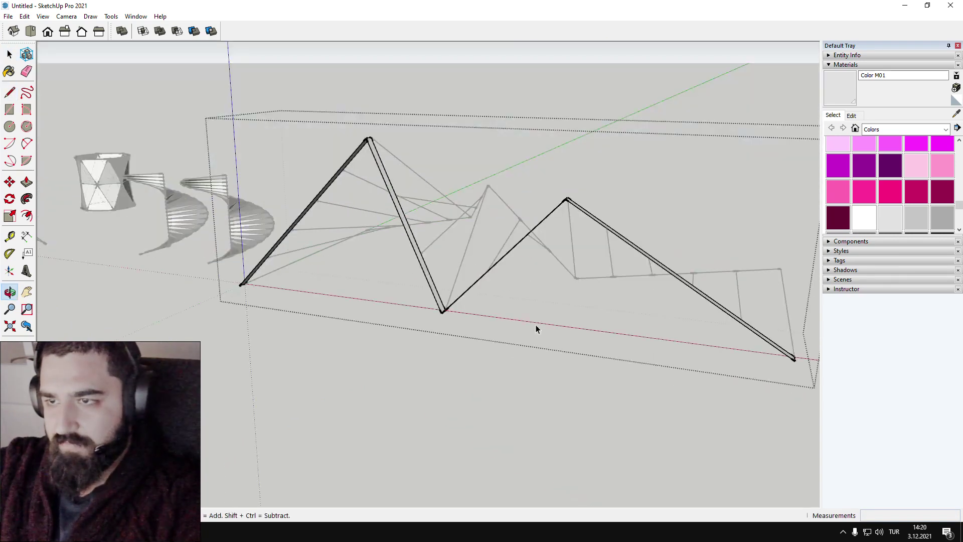
scroll(339, 246, up, 3)
middle_drag(338, 245, 292, 125)
scroll(356, 258, up, 2)
key(p)
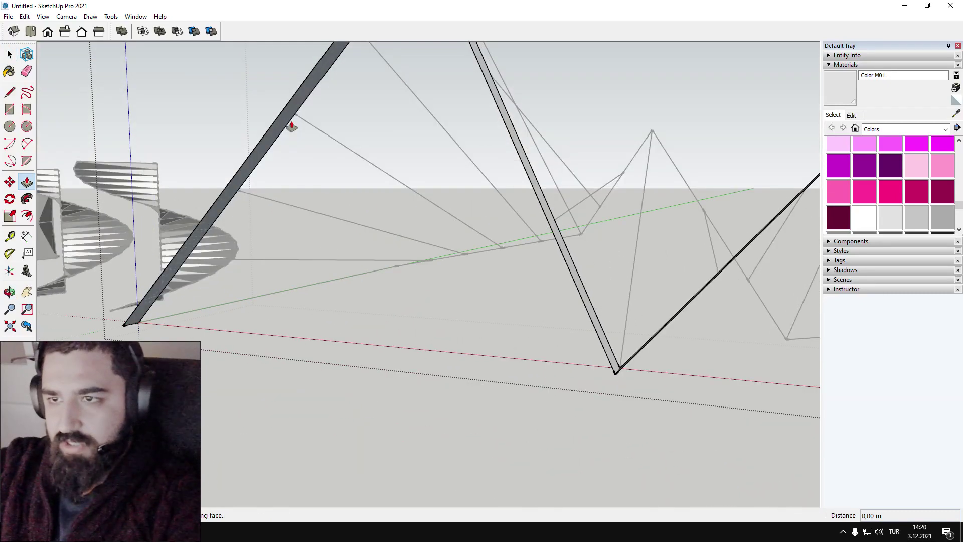
click(291, 126)
middle_drag(387, 116, 524, 193)
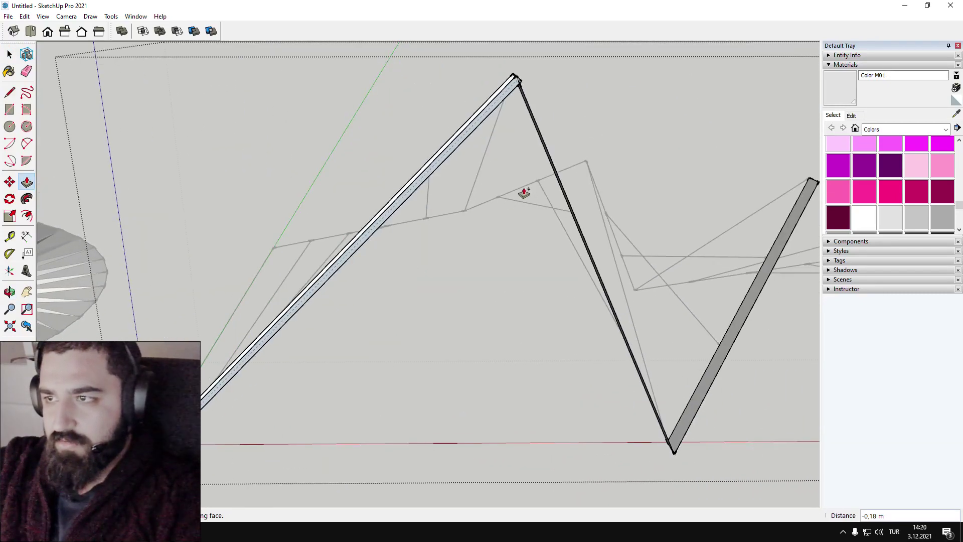
click(524, 193)
key(space)
- Leave the front group, open the rear zigzag group and draw an edge about 0.96 m long outward from its endpoint
middle_drag(394, 174, 504, 185)
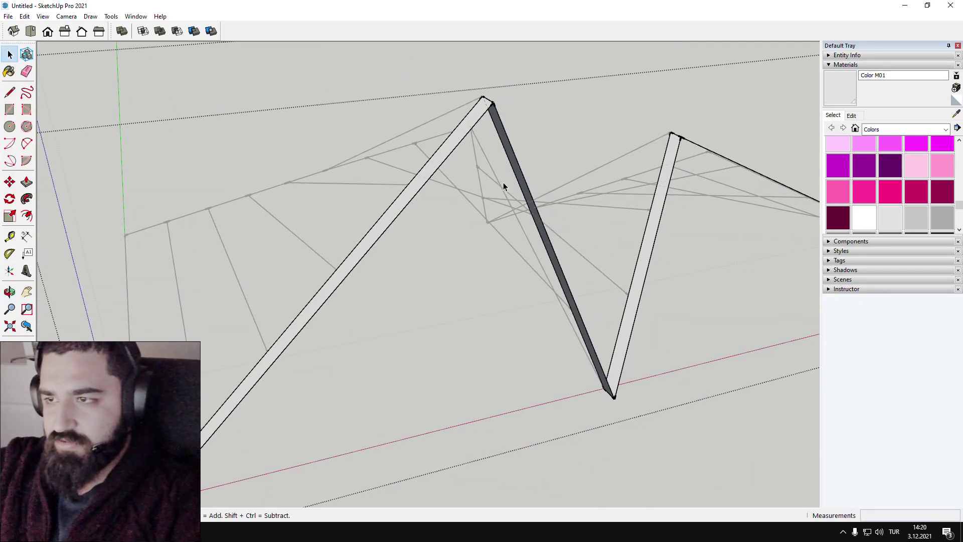
scroll(504, 182, down, 5)
middle_drag(544, 217, 408, 314)
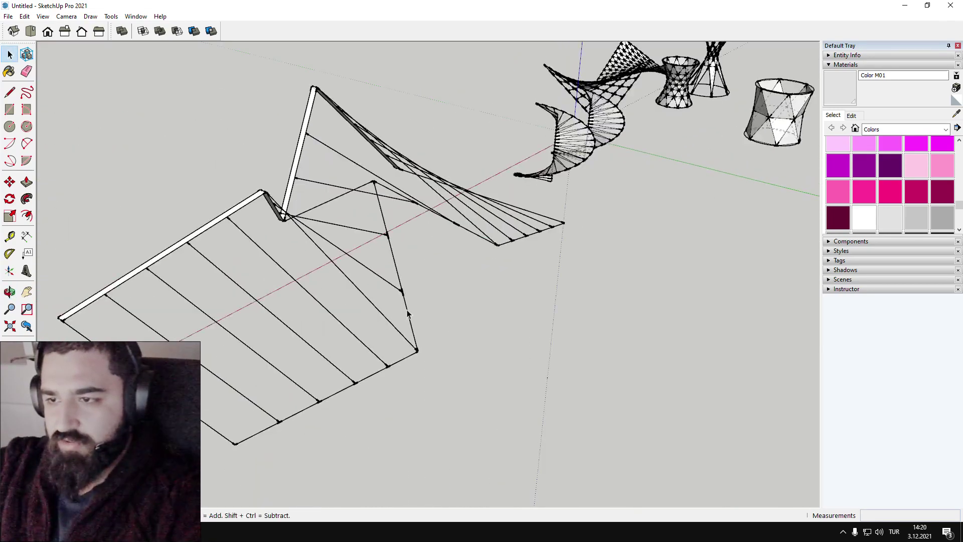
double_click(408, 314)
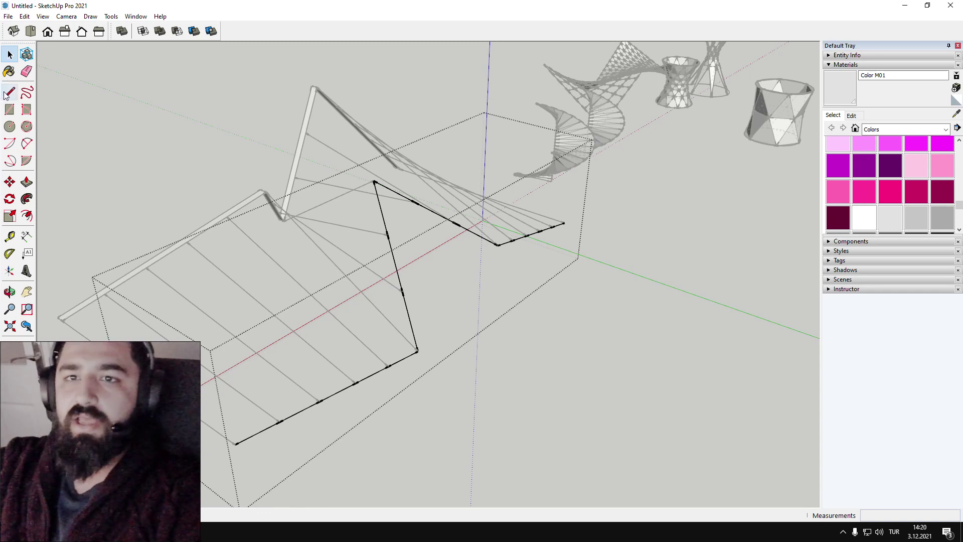
key(l)
click(235, 444)
click(246, 452)
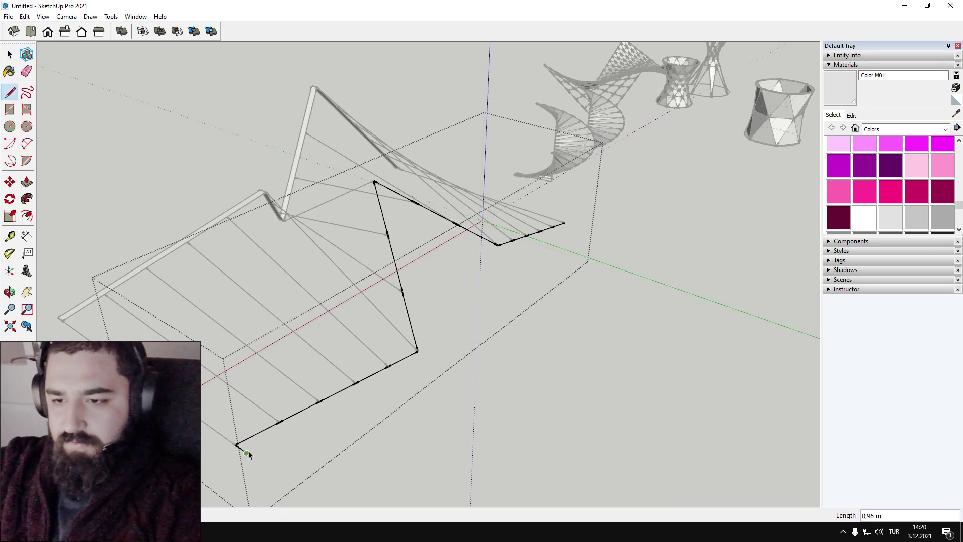
key(space)
- Copy the short outward edge to each remaining corner and the opposite endpoint of the rear zigzag
click(246, 451)
key(m)
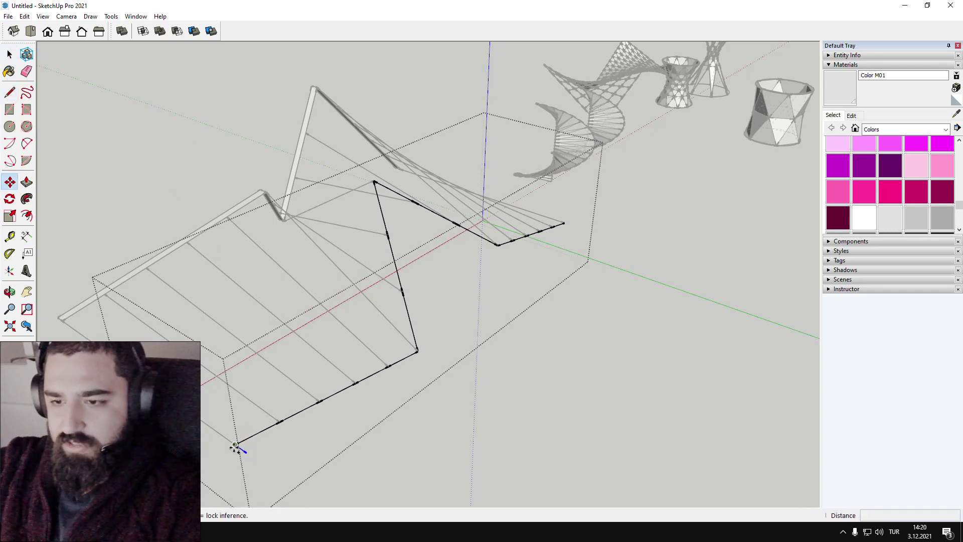
click(236, 445)
key(ctrl)
click(417, 352)
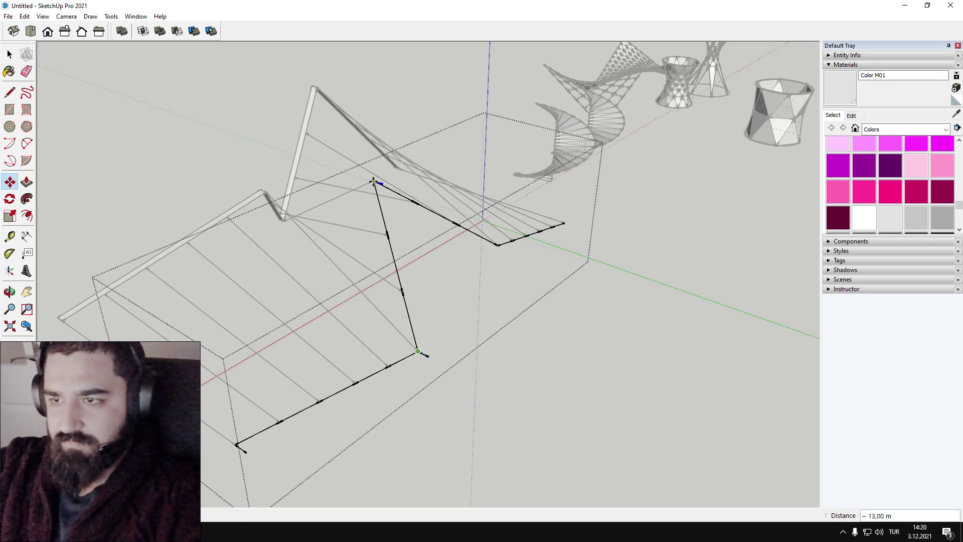
click(498, 245)
click(375, 184)
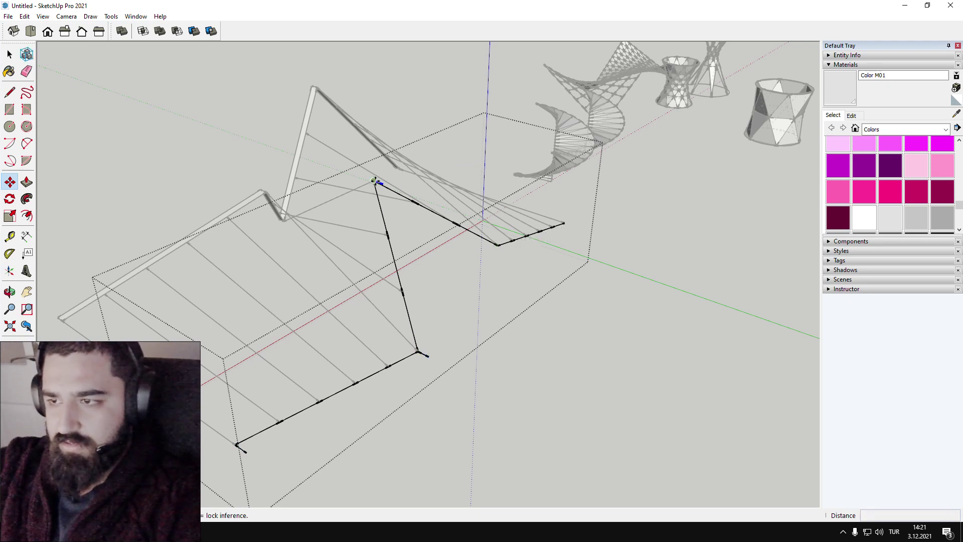
scroll(376, 212, up, 1)
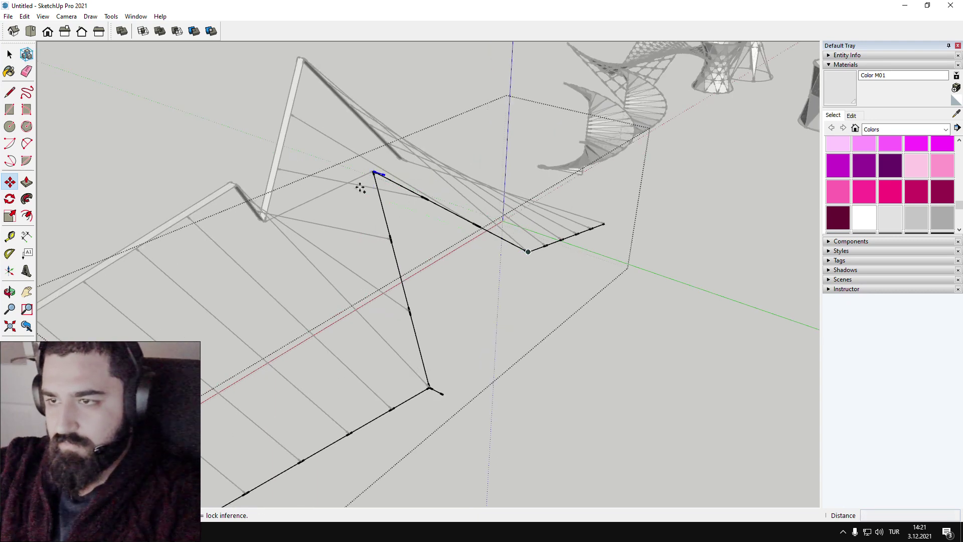
click(528, 251)
click(609, 225)
key(space)
- Connect the outer ends of the rear zigzag's short edges with lines to form strip faces, and leave the group
key(l)
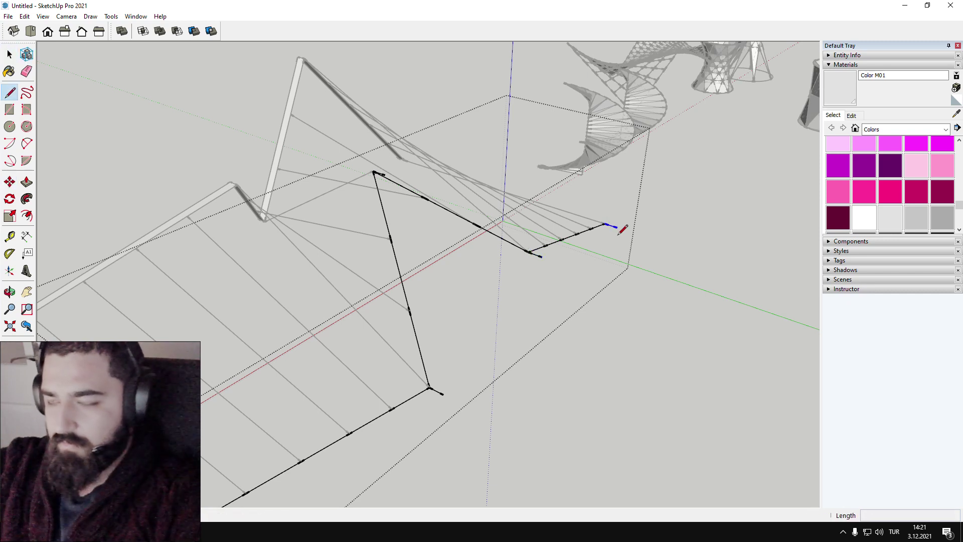
click(618, 227)
click(542, 257)
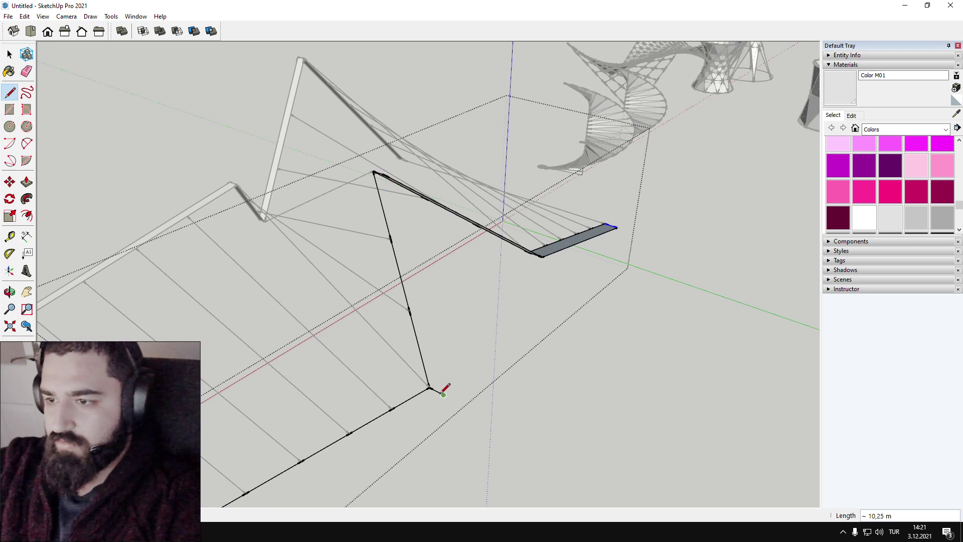
click(386, 176)
scroll(445, 272, down, 1)
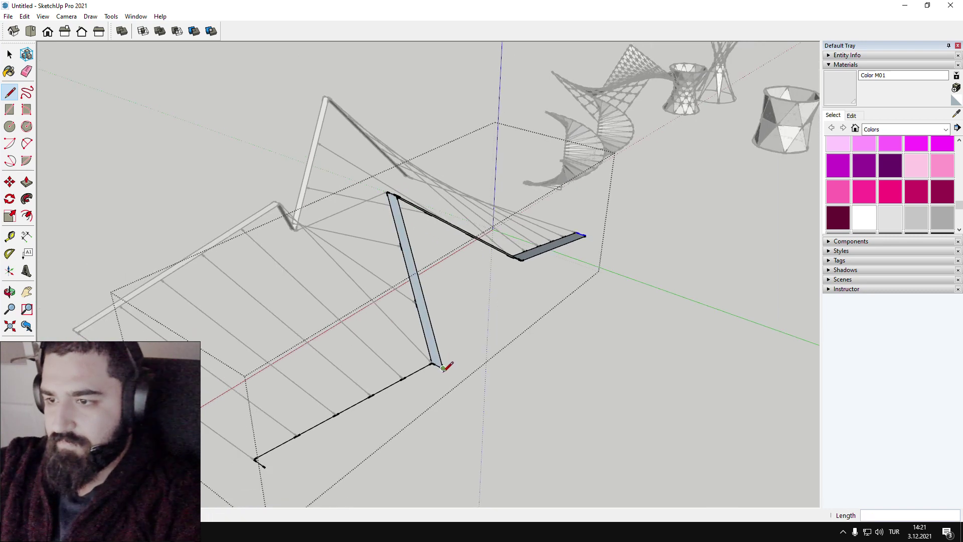
click(443, 368)
click(265, 468)
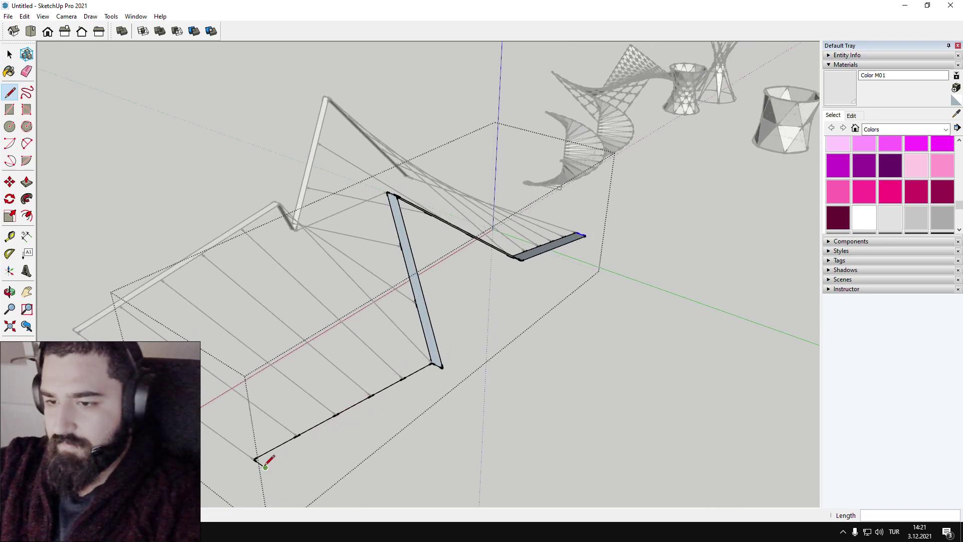
click(443, 368)
key(space)
key(Escape)
- Examine the strip framework and its connecting lines from several sides
scroll(477, 344, down, 3)
middle_drag(572, 275, 627, 296)
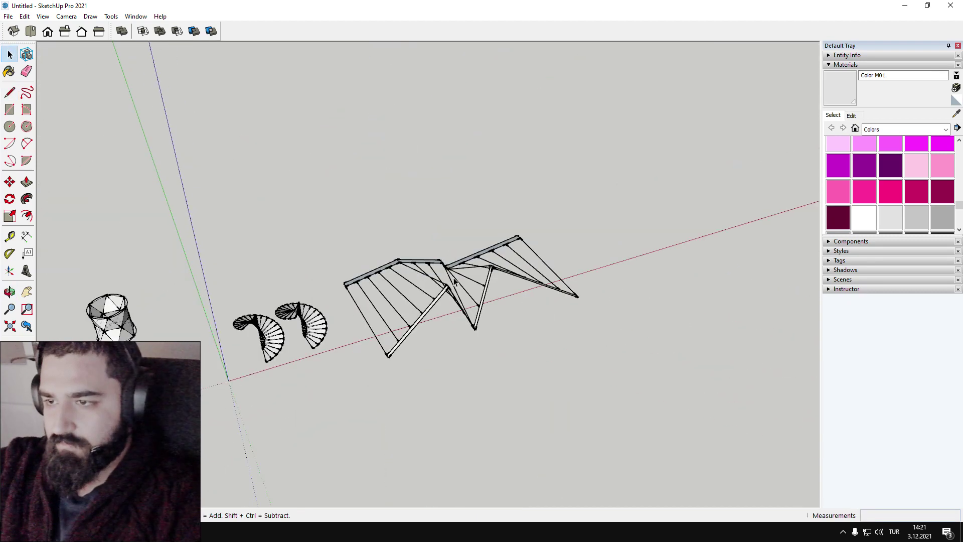
scroll(454, 279, up, 4)
middle_drag(420, 308, 489, 181)
scroll(490, 229, down, 4)
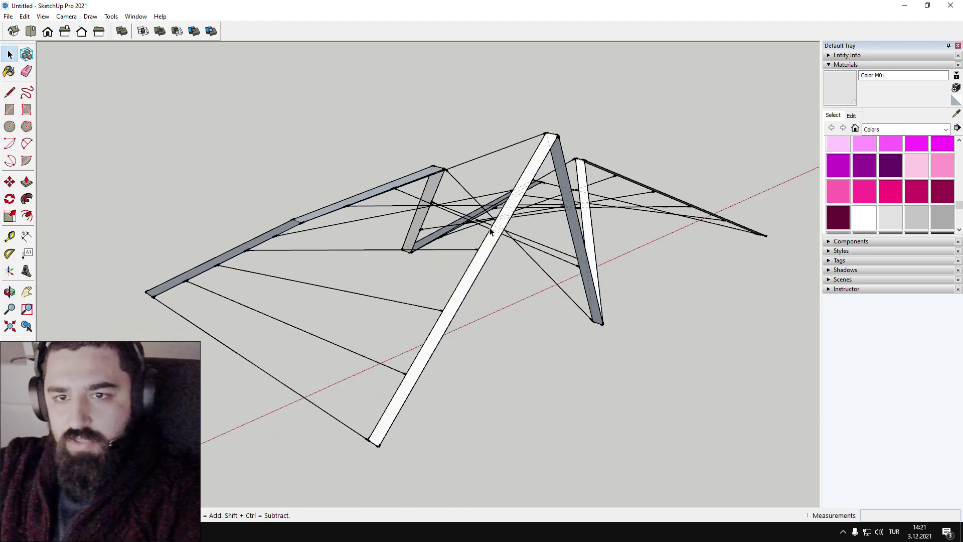
scroll(504, 251, down, 3)
middle_drag(537, 264, 323, 350)
middle_drag(324, 350, 566, 279)
scroll(462, 236, up, 6)
scroll(404, 235, down, 4)
scroll(557, 271, down, 3)
shift+middle_drag(355, 245, 274, 267)
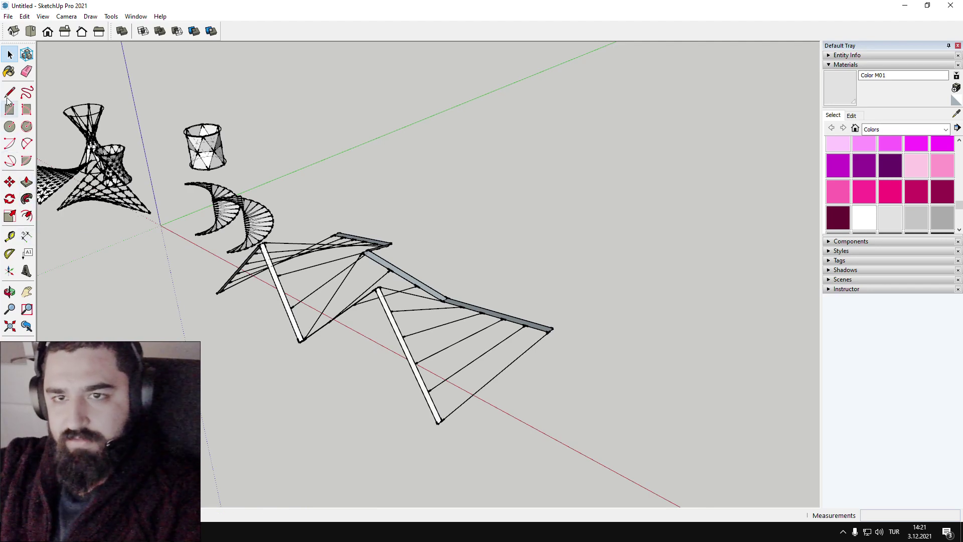
- In the front view, draw a small circle centred partway along one of the connecting lines
click(9, 127)
scroll(557, 321, up, 8)
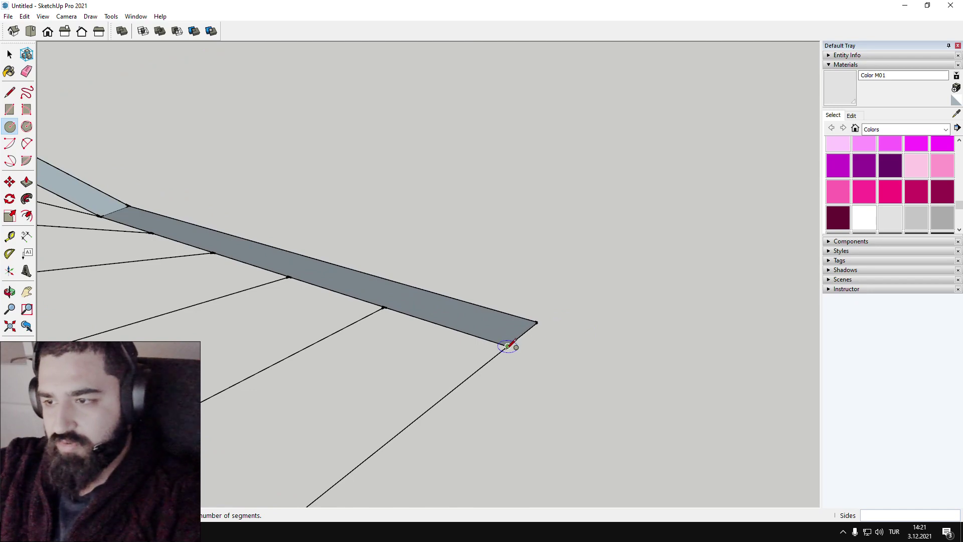
key(alt)
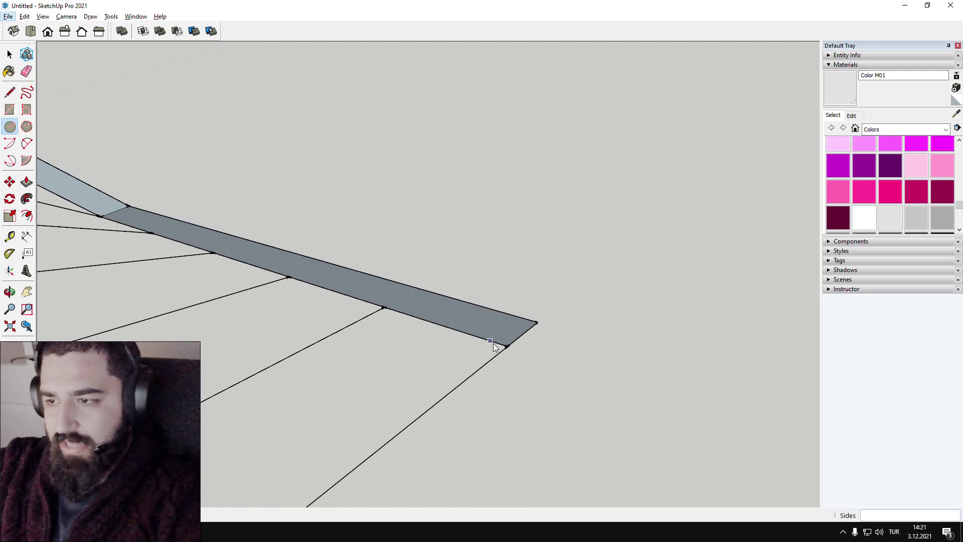
click(492, 358)
scroll(506, 339, down, 6)
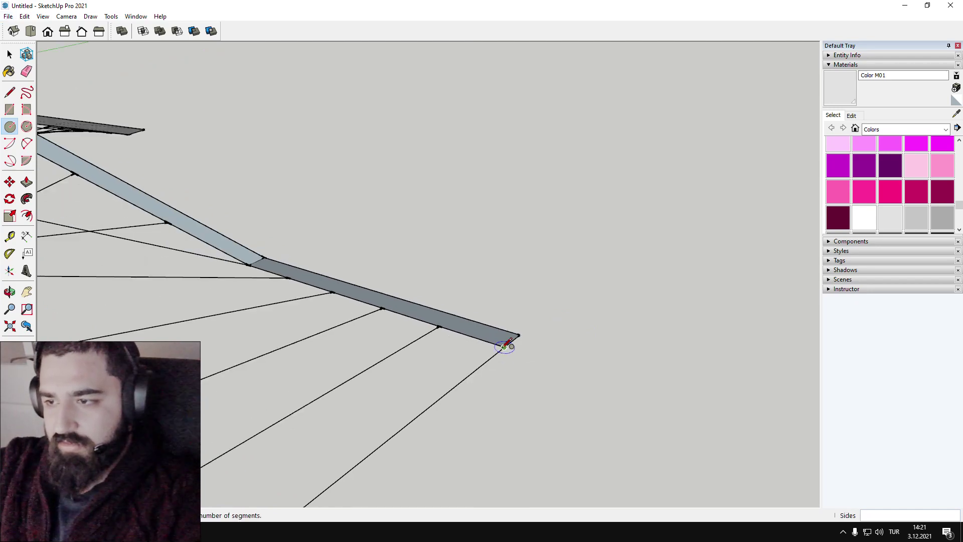
middle_drag(506, 341, 570, 225)
shift+middle_drag(567, 241, 422, 294)
scroll(408, 269, up, 5)
click(82, 31)
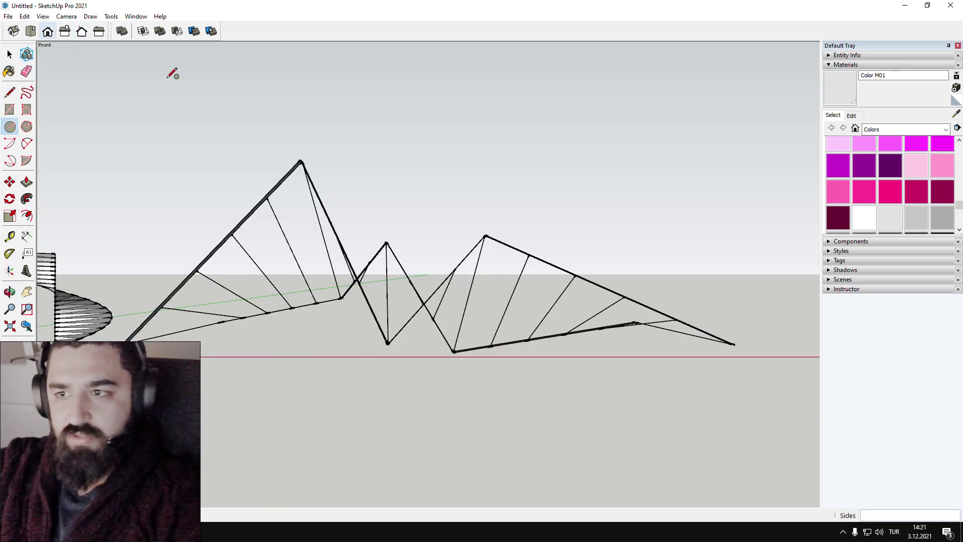
scroll(518, 283, up, 6)
click(518, 282)
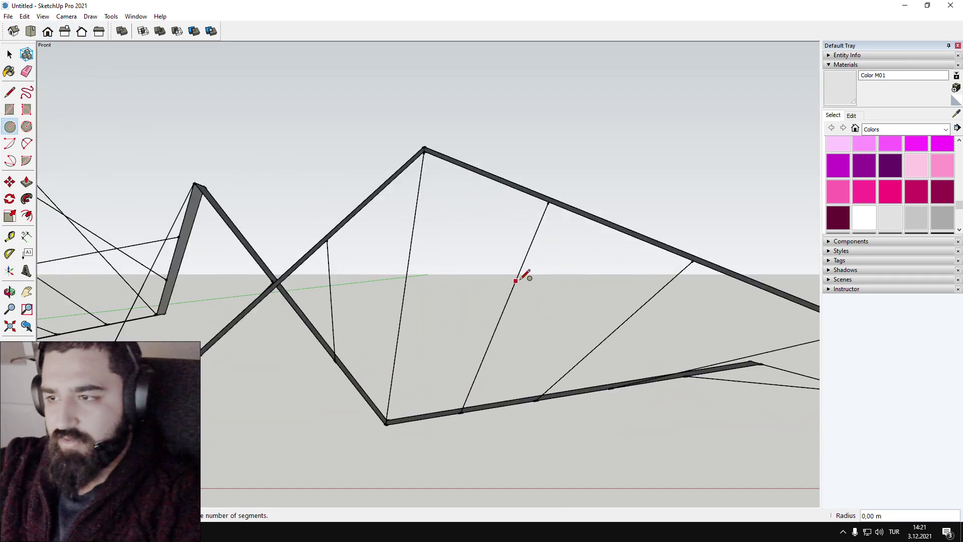
click(508, 283)
- Draw a circle of about 0.10 m radius on the neighbouring connecting line and another at the first line's upper end
scroll(261, 255, down, 4)
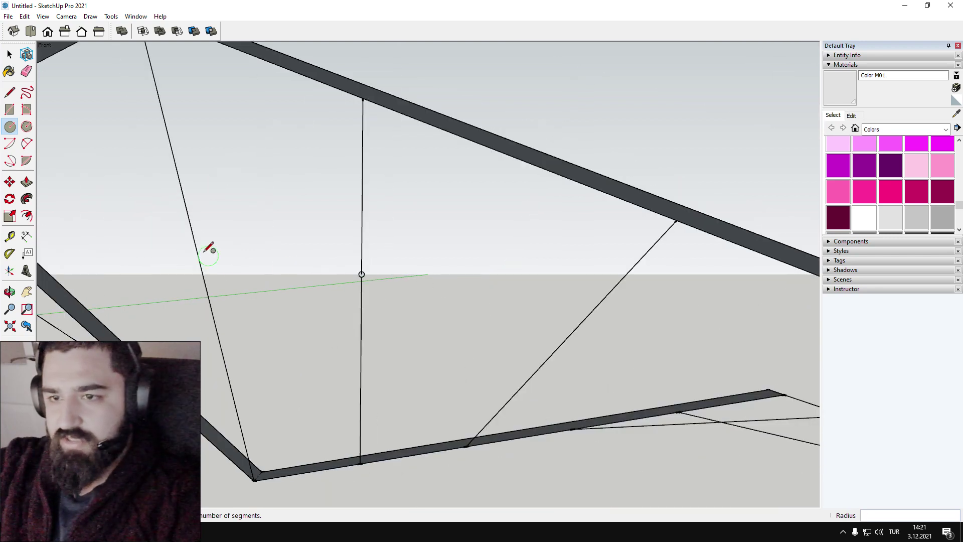
click(196, 245)
click(203, 242)
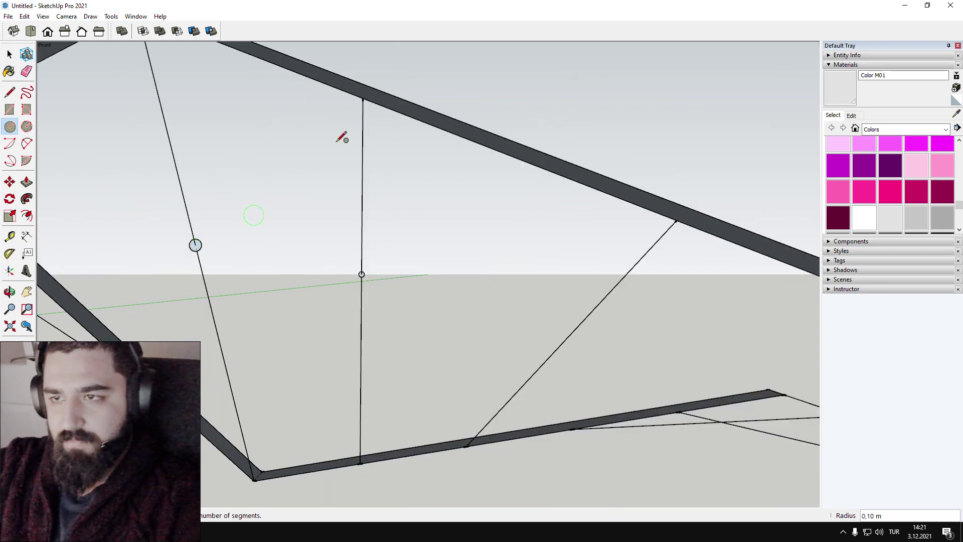
click(370, 101)
key(space)
middle_drag(374, 124, 375, 126)
drag(375, 126, 224, 195)
key(space)
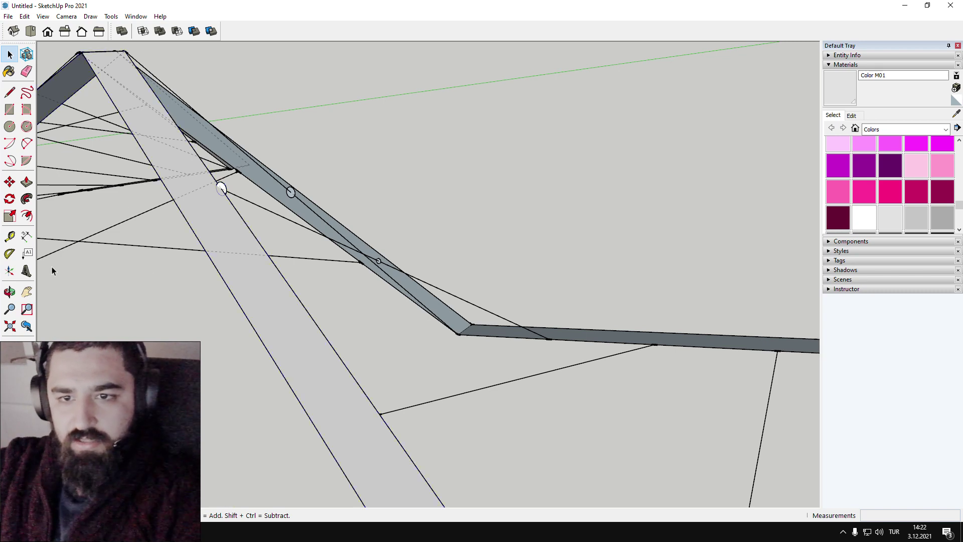
- Sweep the circle at the line's end along the whole connecting line with Follow Me to form a pipe
click(26, 200)
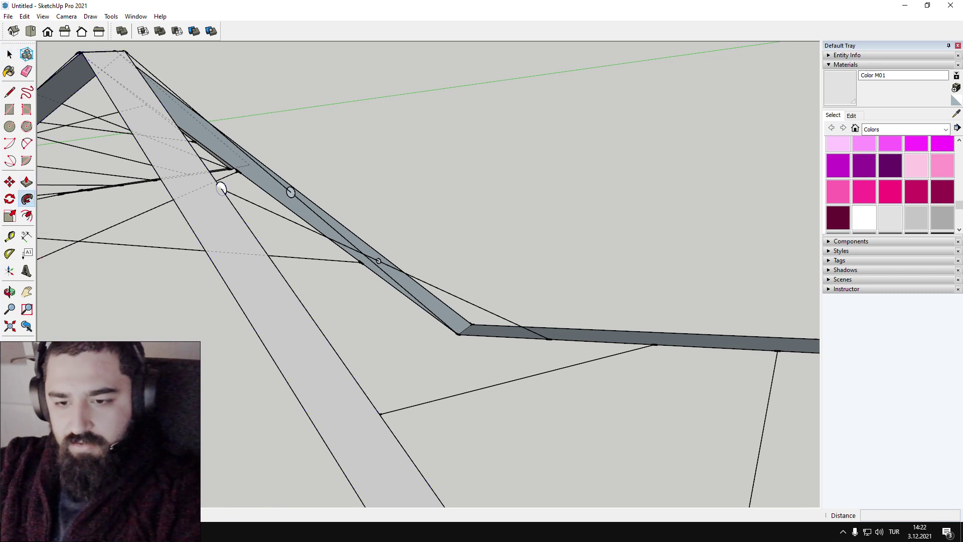
scroll(229, 190, up, 1)
click(227, 188)
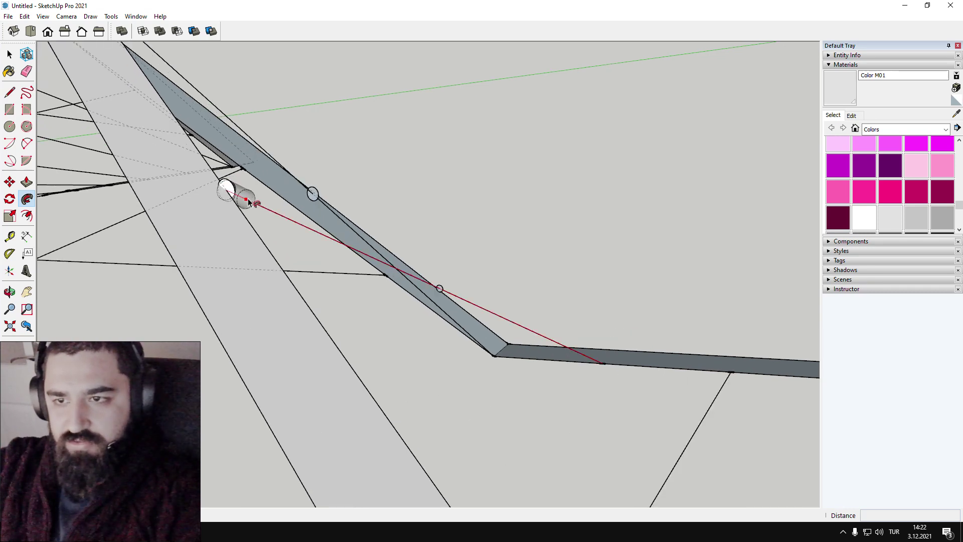
scroll(263, 210, down, 2)
middle_drag(263, 210, 635, 239)
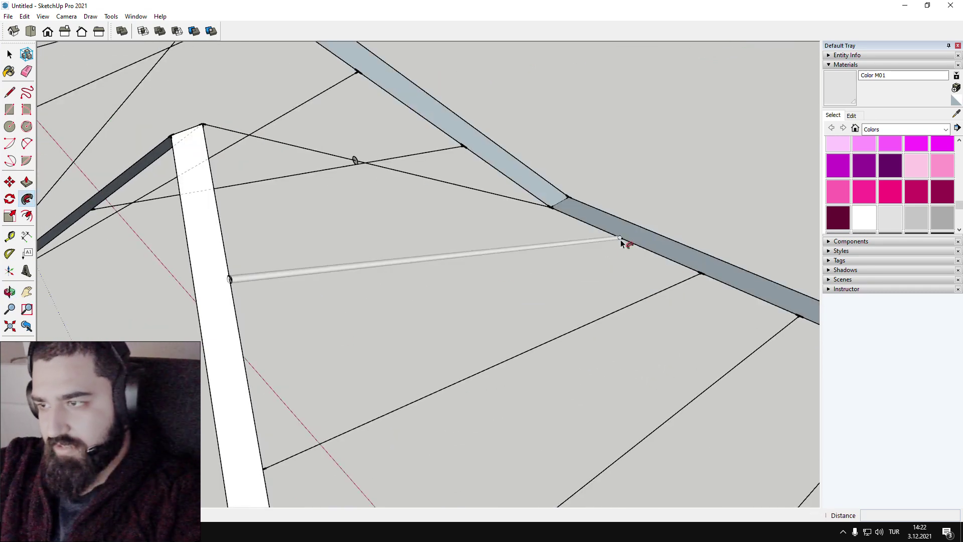
click(621, 239)
key(space)
scroll(475, 307, down, 5)
scroll(428, 290, up, 5)
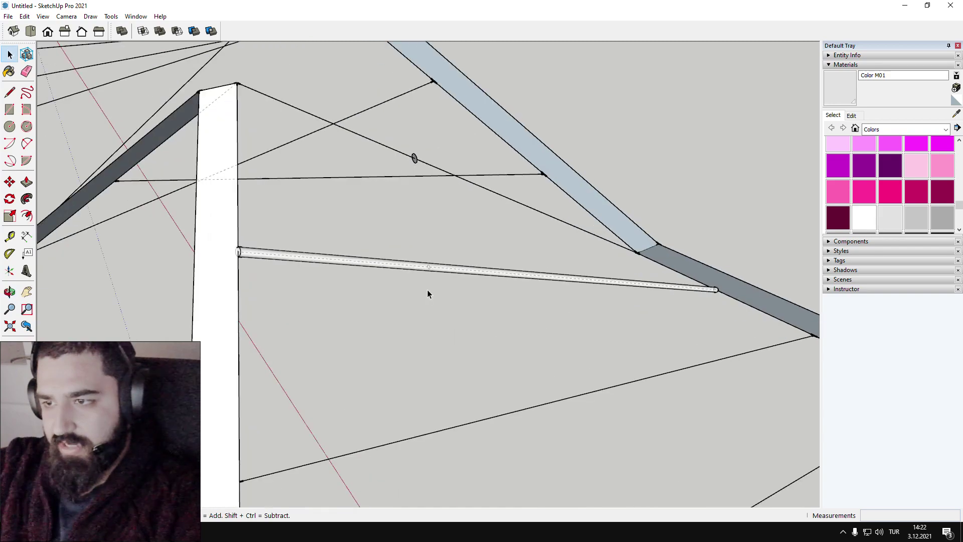
middle_drag(428, 290, 551, 298)
scroll(422, 246, down, 2)
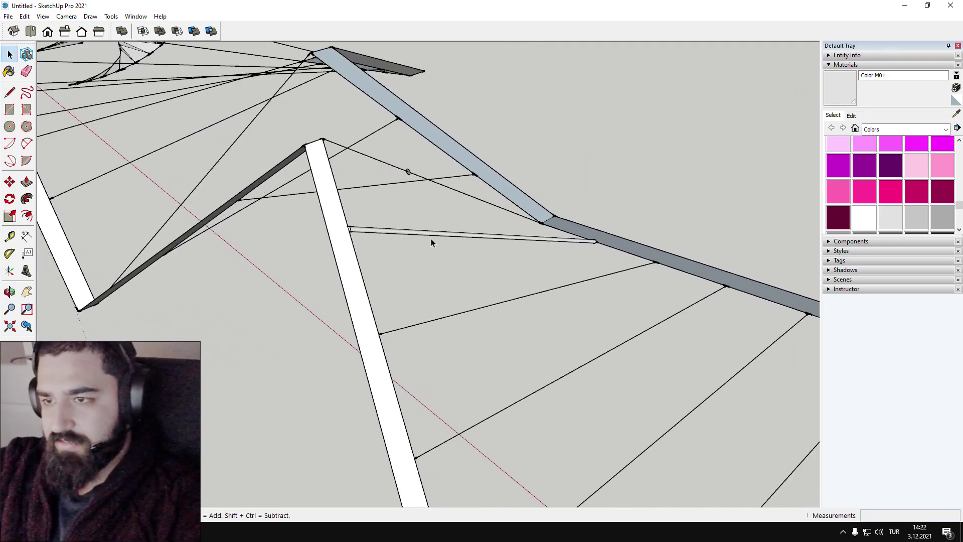
scroll(417, 251, down, 2)
click(390, 260)
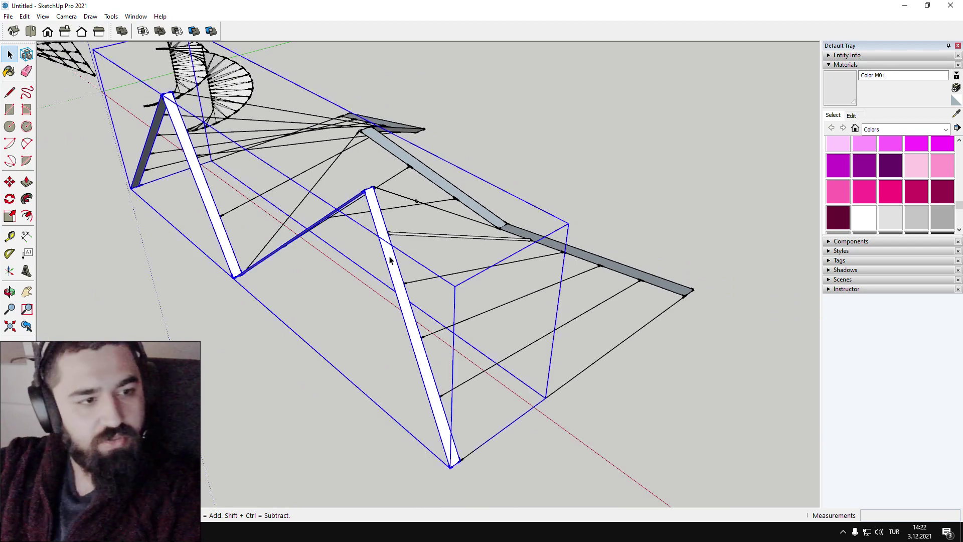
double_click(390, 259)
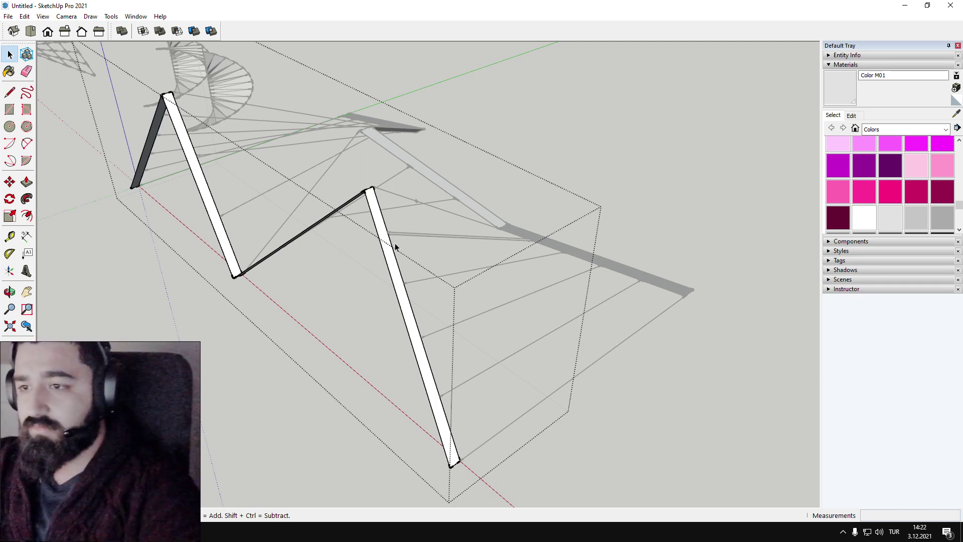
click(417, 260)
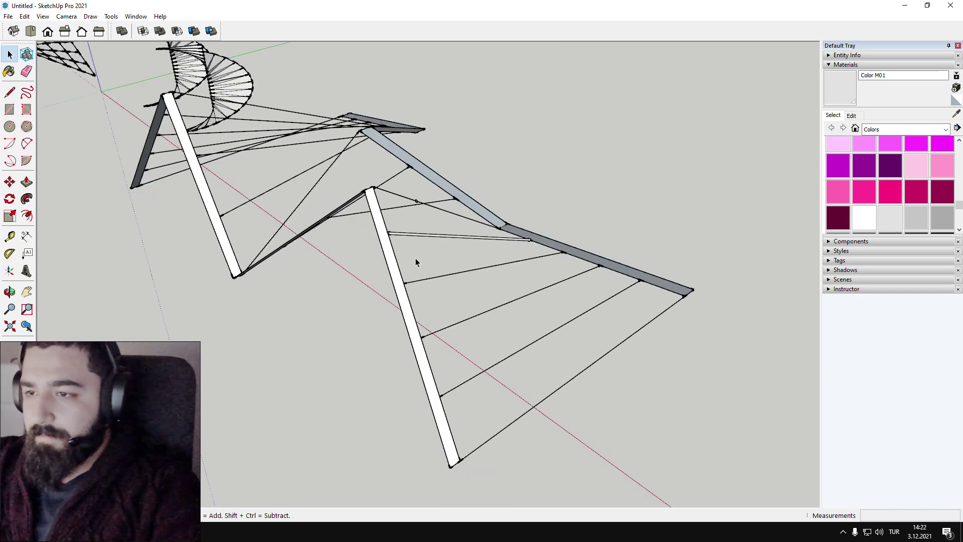
- Open the front zigzag group, delete all of its strip geometry and leave the group
double_click(393, 277)
click(394, 277)
middle_drag(389, 269, 315, 277)
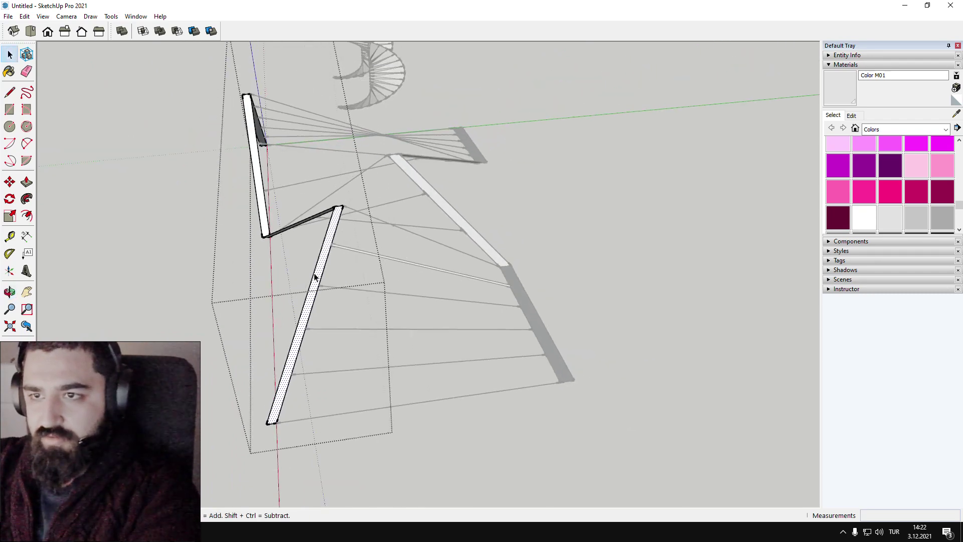
key(Delete)
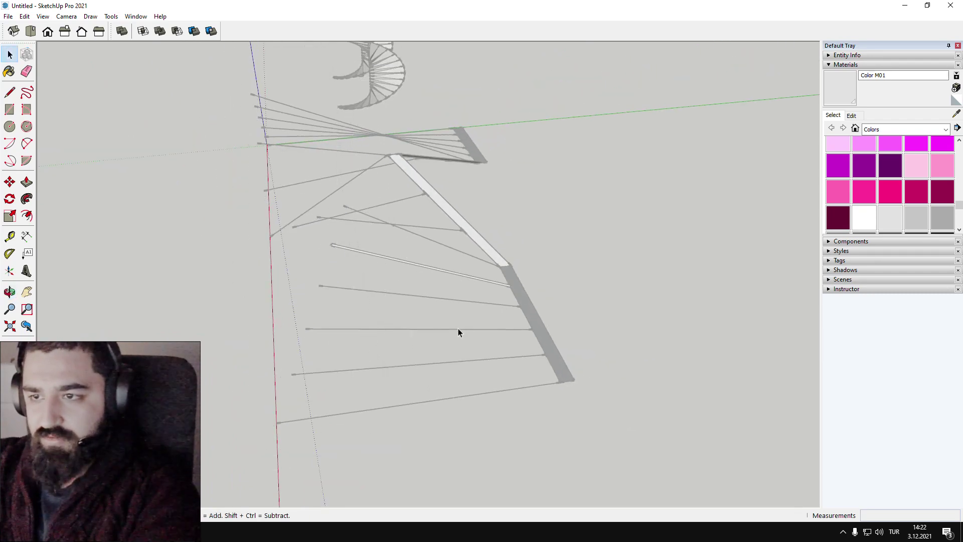
key(Escape)
- Redraw the front zigzag as four line segments through the free ends of the connecting lines
middle_drag(586, 314, 456, 269)
key(l)
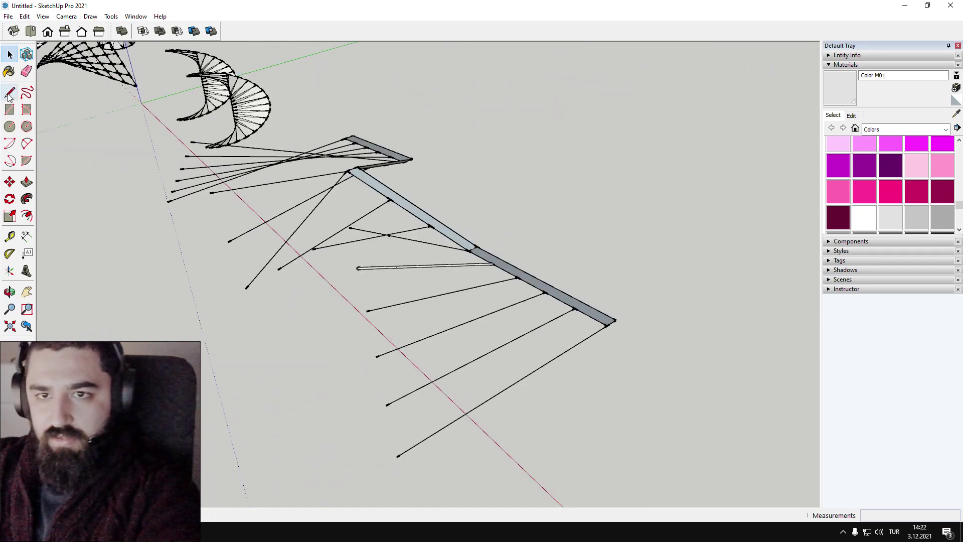
middle_drag(200, 164, 299, 375)
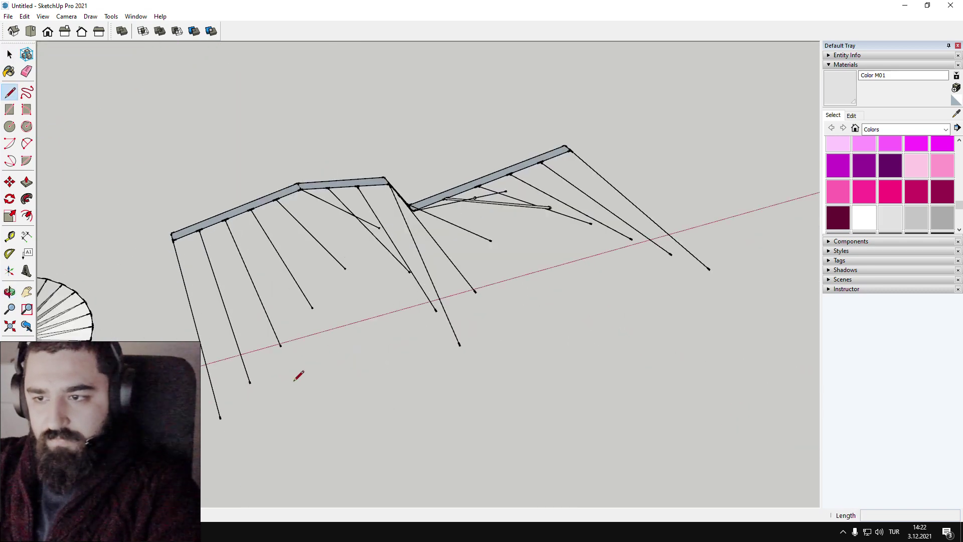
click(220, 418)
middle_drag(366, 243, 370, 248)
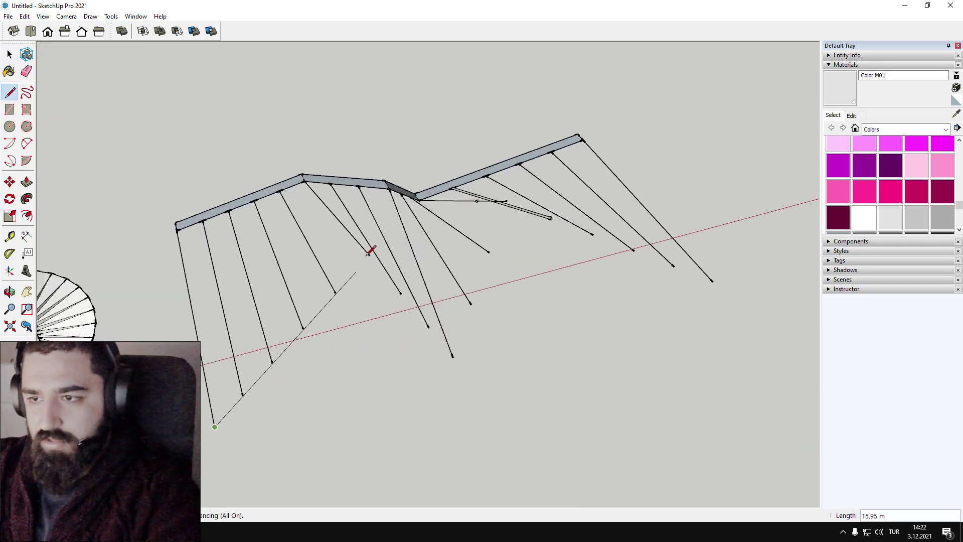
click(370, 256)
click(453, 357)
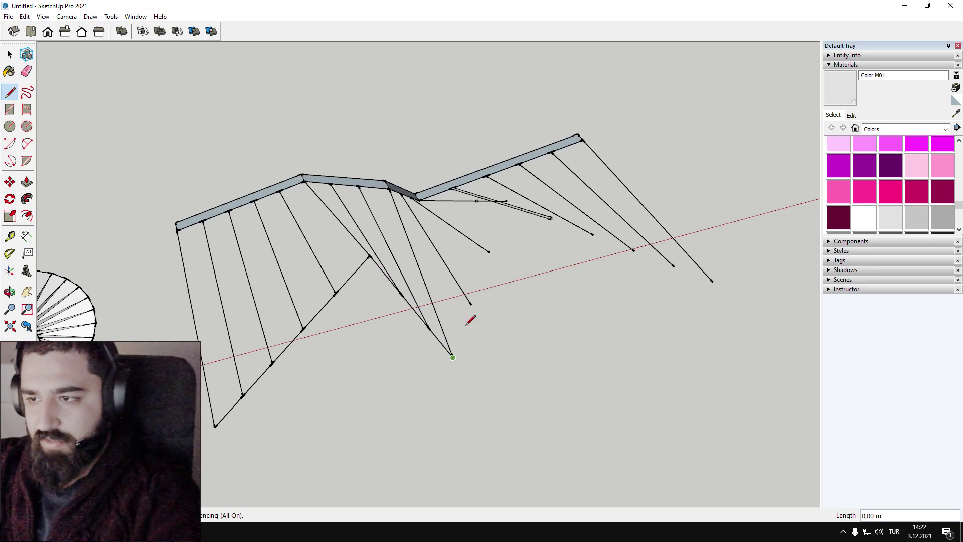
middle_drag(507, 244, 508, 229)
click(508, 227)
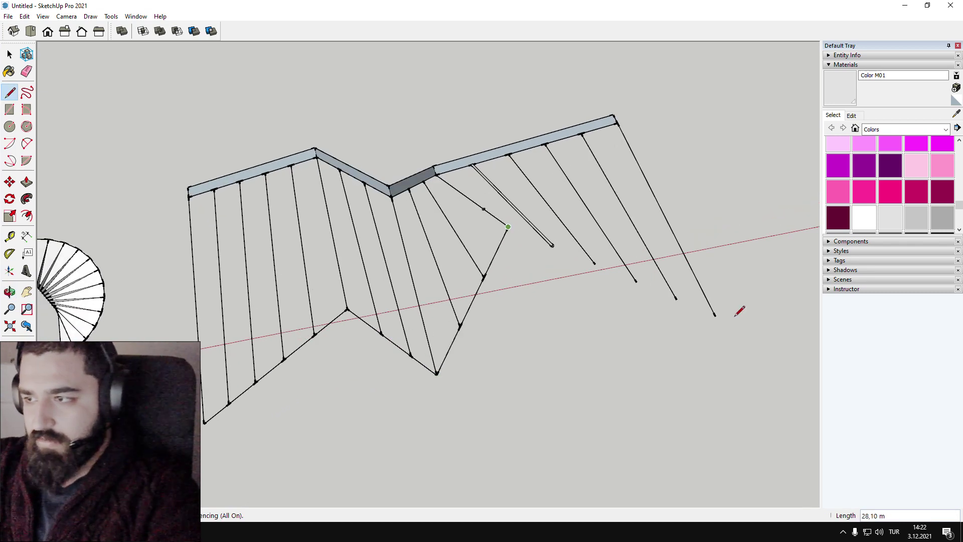
click(716, 315)
key(Escape)
- Select all the redrawn front zigzag segments and make them a group
key(space)
middle_drag(503, 306, 172, 308)
shift+drag(146, 430, 319, 335)
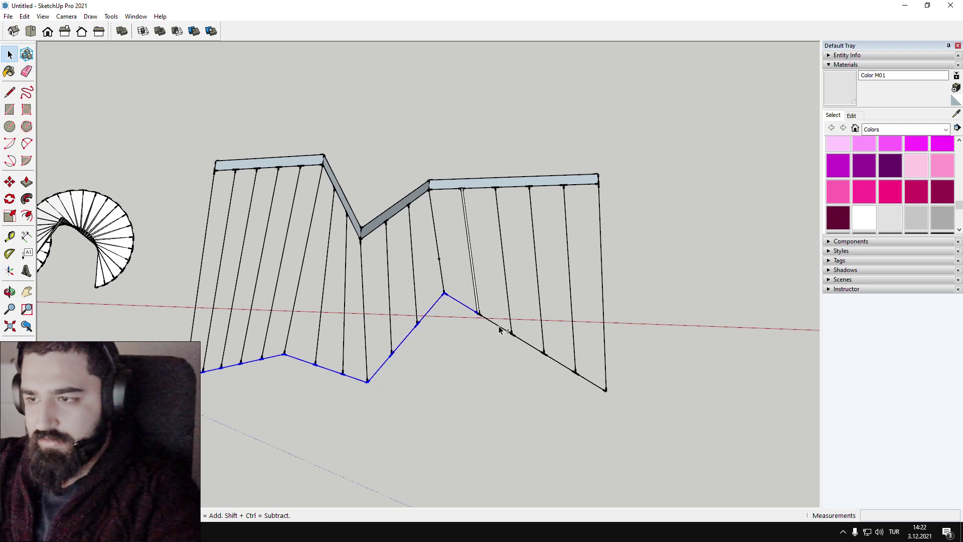
right_click(593, 386)
click(617, 319)
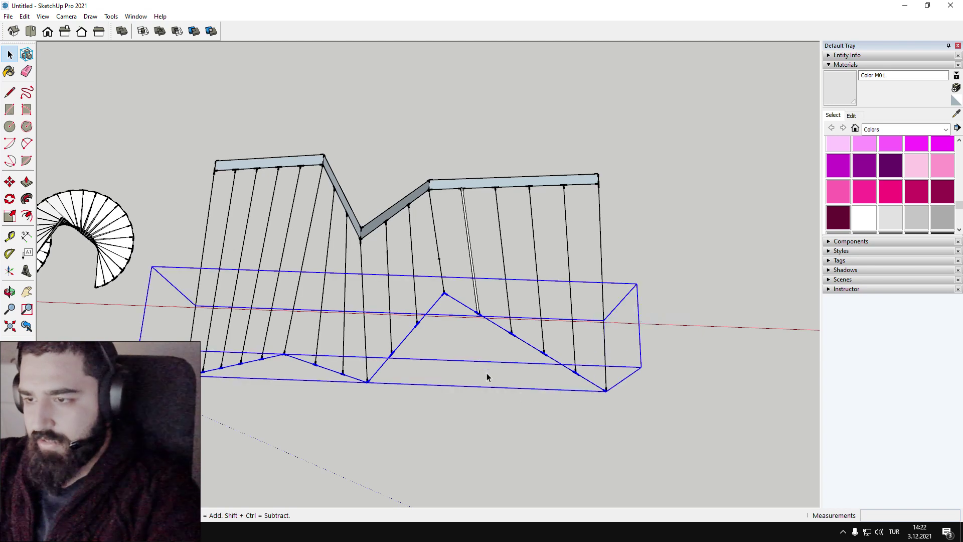
- Open the front zigzag group and draw a small circle centred on its first segment, near the origin
middle_drag(487, 372, 543, 277)
key(space)
click(441, 291)
middle_drag(440, 291, 234, 242)
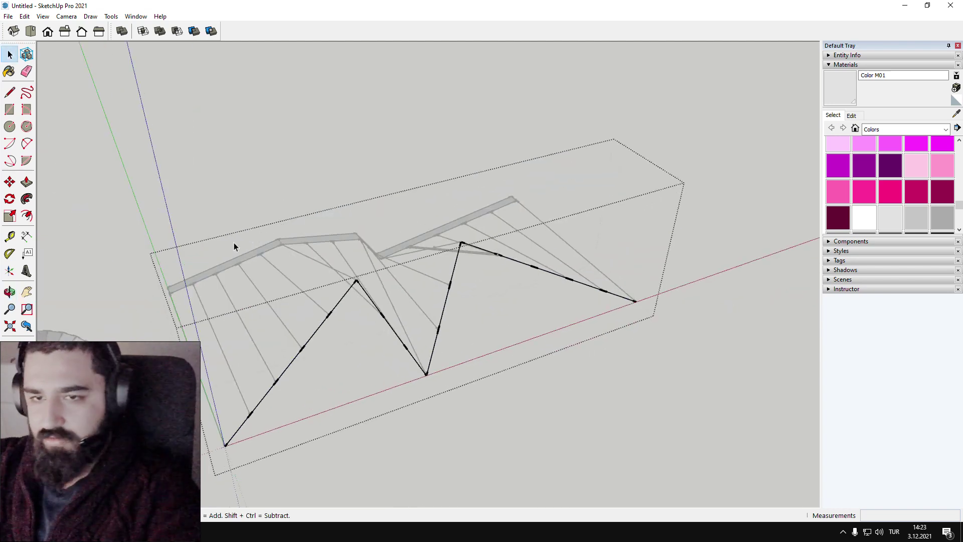
click(9, 126)
scroll(224, 449, up, 10)
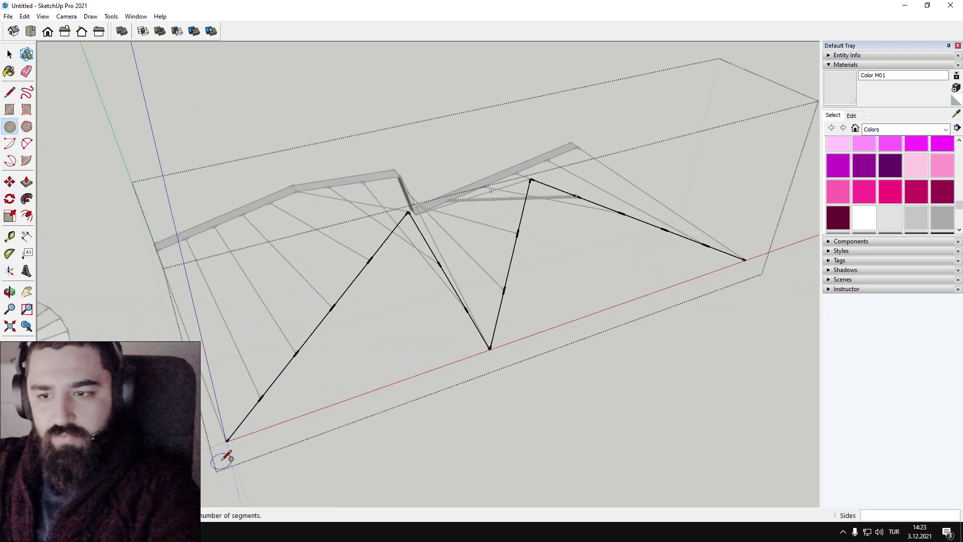
scroll(427, 301, up, 6)
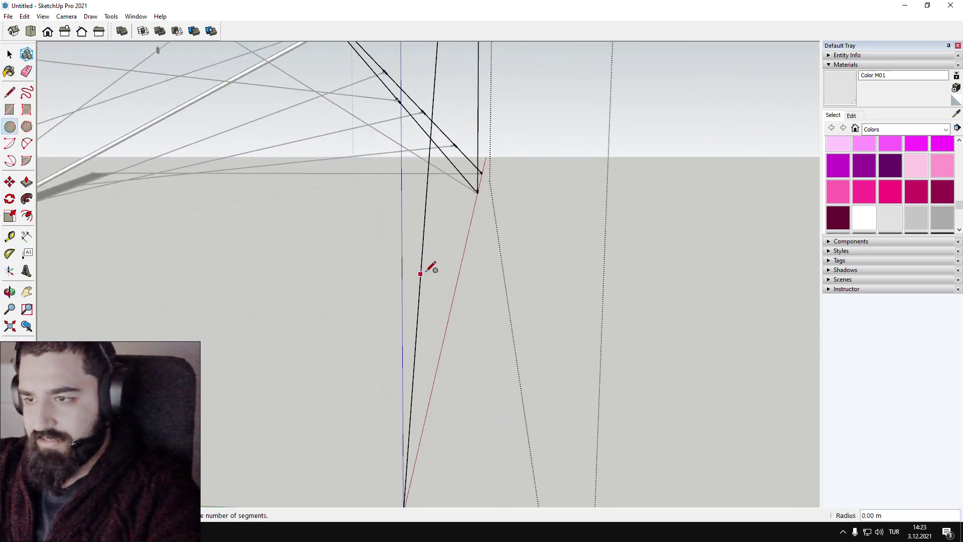
key(space)
middle_drag(424, 273, 317, 390)
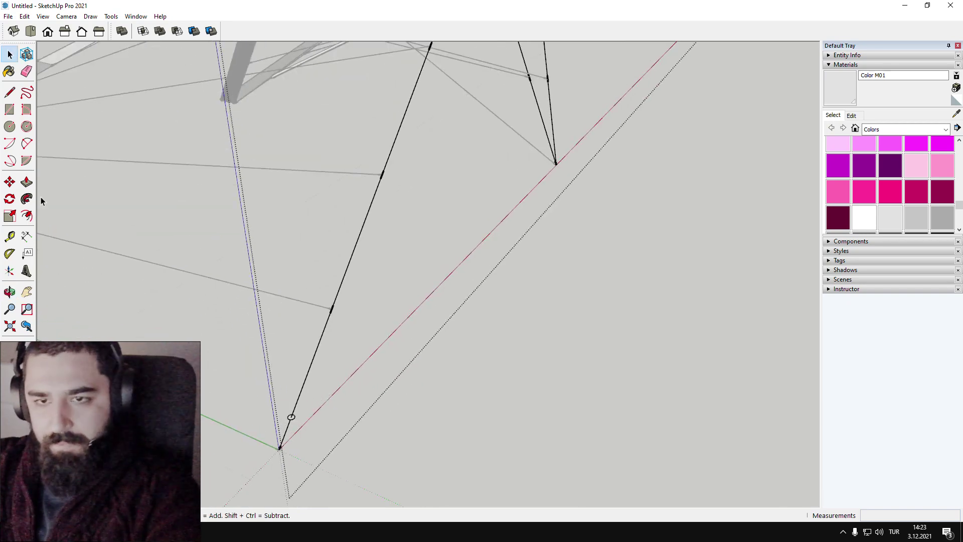
- Sweep the circle with Follow Me along the first zigzag segment from the origin up to its peak
click(26, 198)
scroll(294, 399, up, 3)
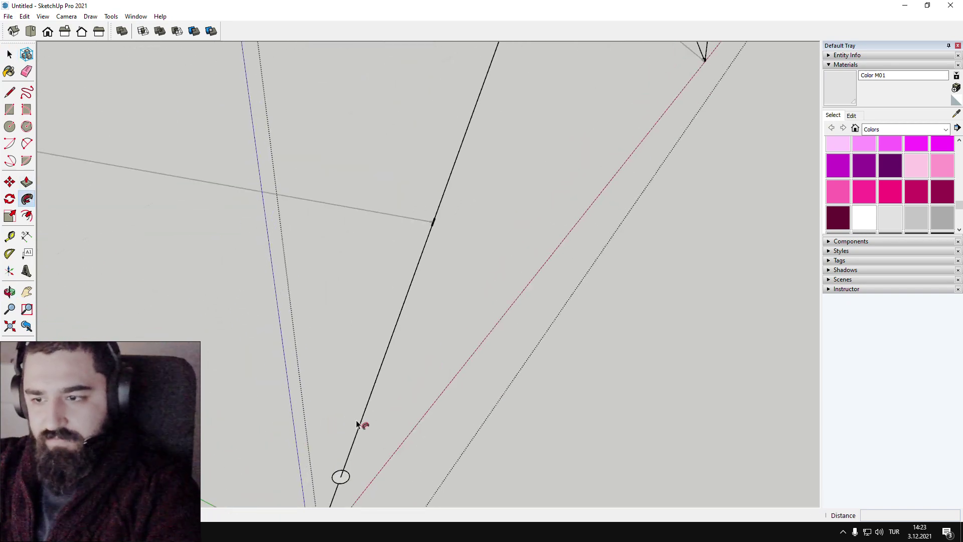
scroll(469, 150, down, 3)
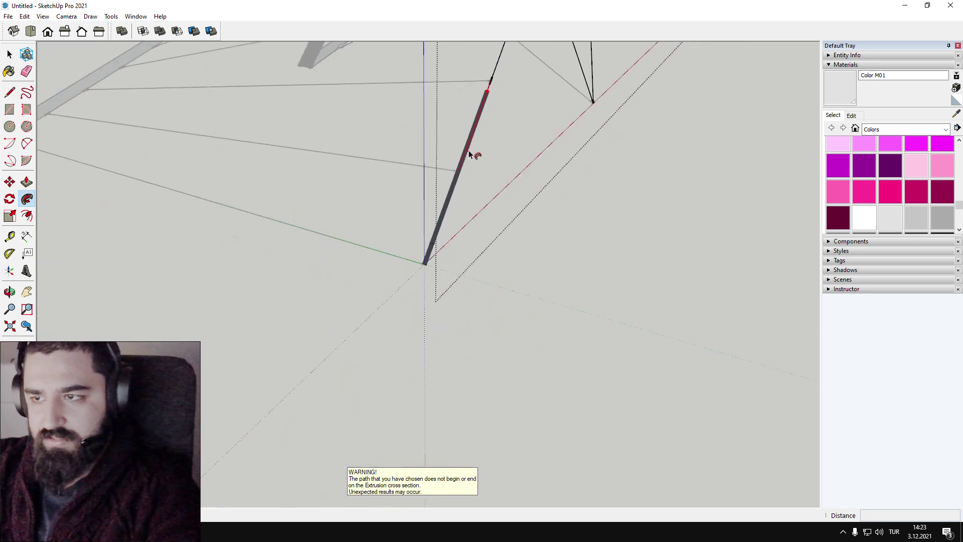
shift+middle_drag(469, 150, 417, 227)
scroll(435, 166, up, 2)
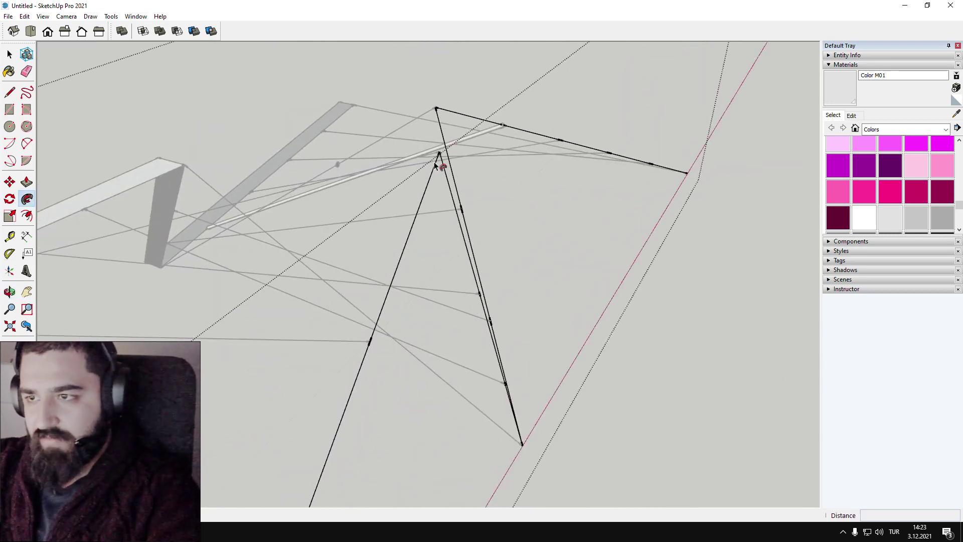
scroll(363, 366, down, 2)
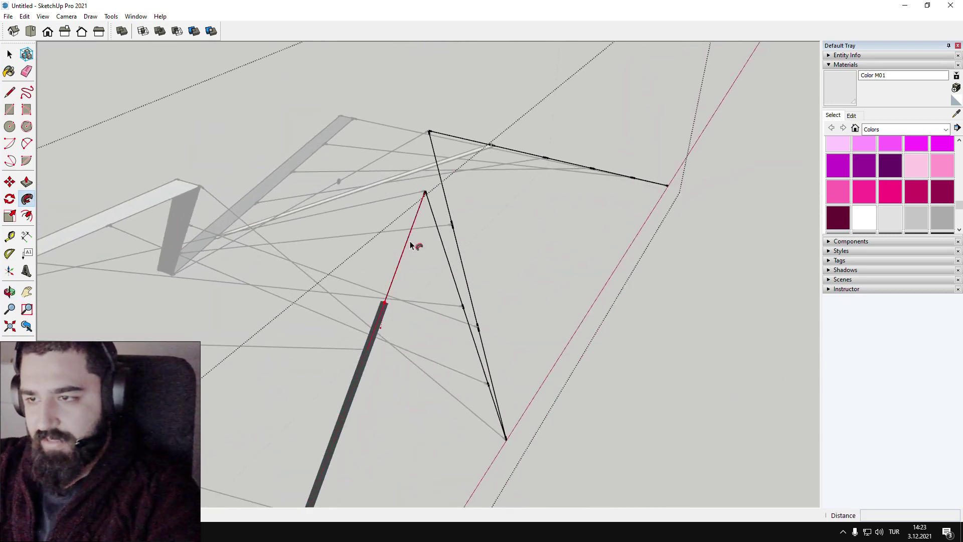
click(425, 192)
key(space)
- Paint the whole front zigzag group with the pink material Color L04
middle_drag(537, 261, 362, 240)
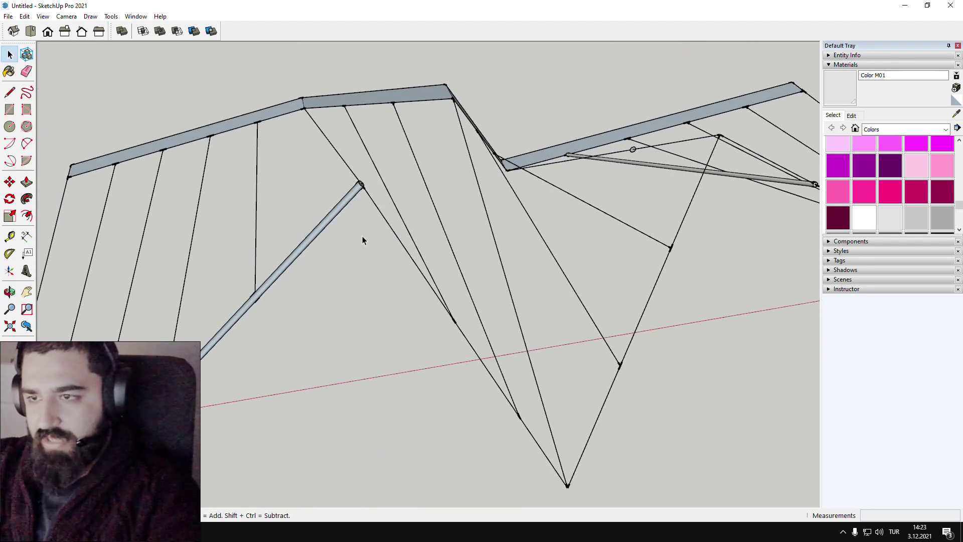
scroll(341, 206, down, 2)
double_click(341, 202)
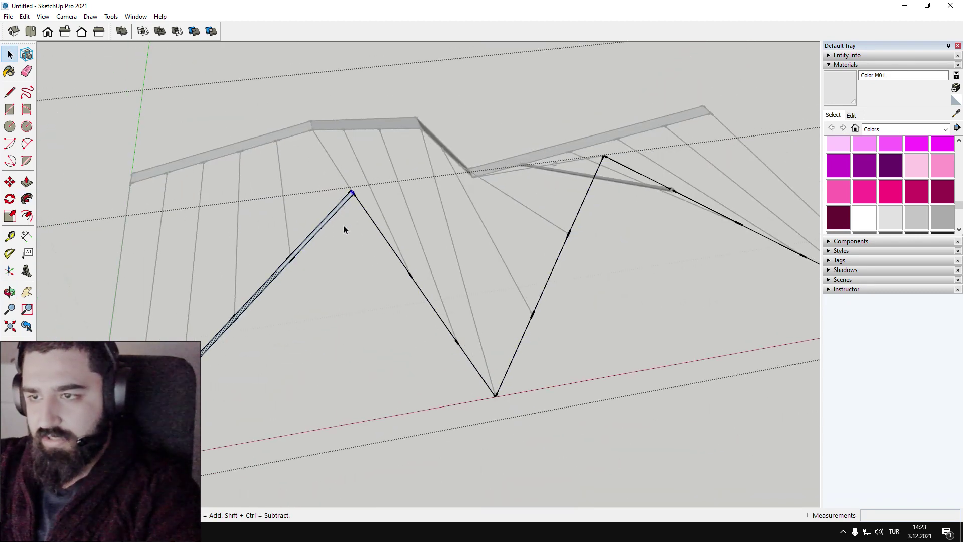
key(Escape)
click(870, 192)
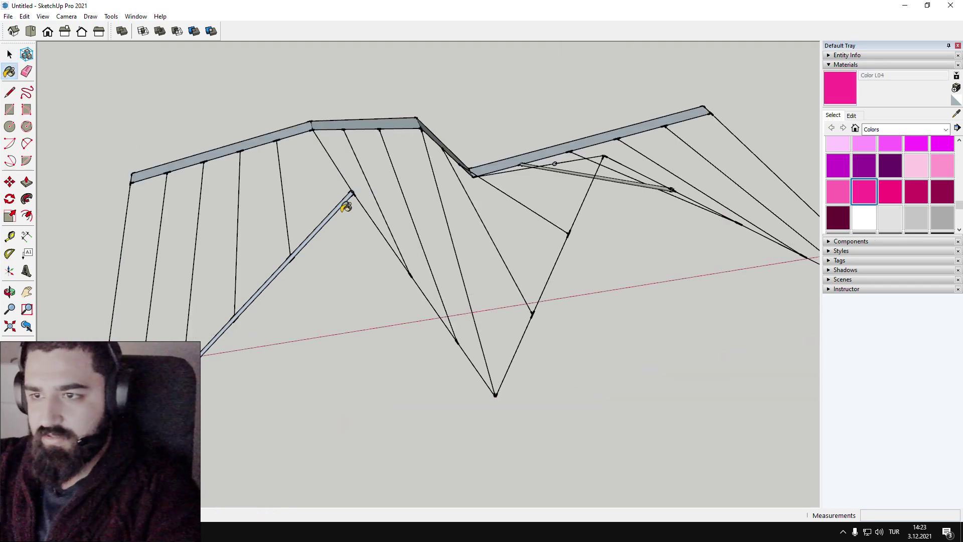
click(346, 201)
key(space)
- Reopen the front zigzag group and draw a large hexagon centred on its last segment, near the free end
scroll(362, 295, down, 2)
middle_drag(362, 291, 101, 261)
scroll(212, 242, up, 2)
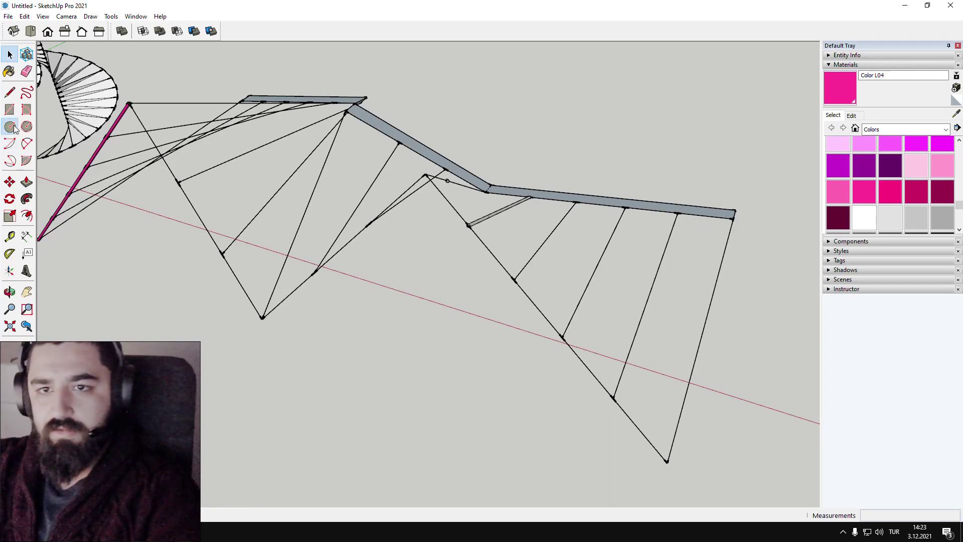
shift+middle_drag(559, 345, 463, 307)
double_click(463, 307)
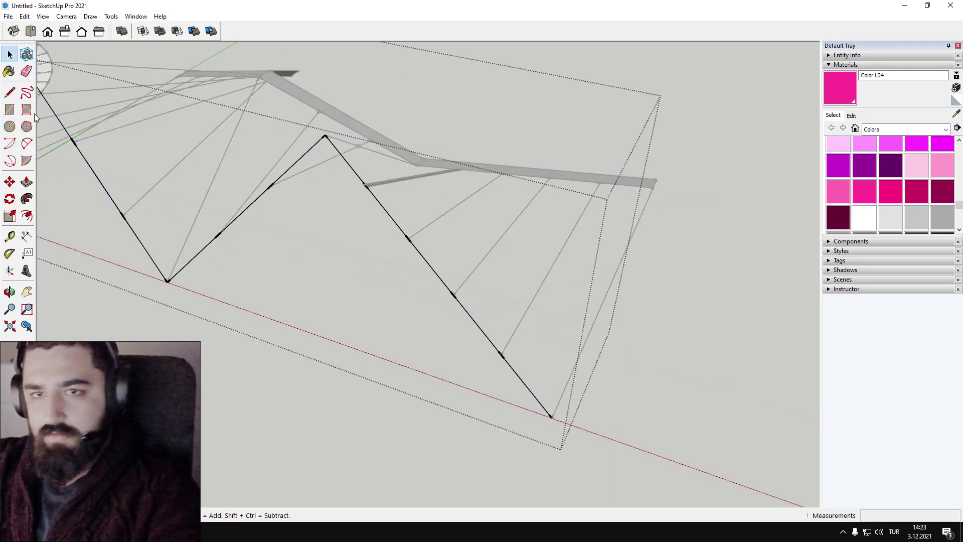
click(10, 126)
scroll(512, 387, up, 3)
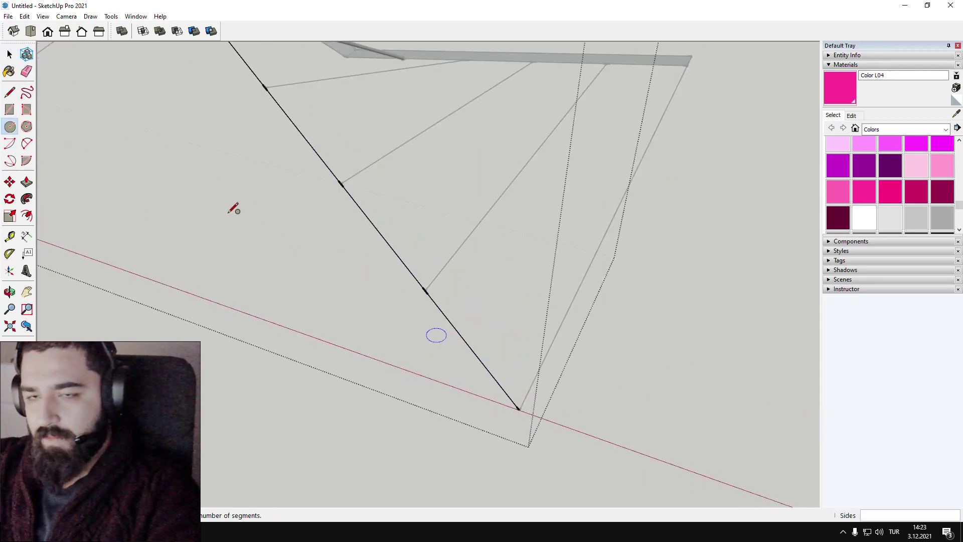
click(26, 127)
scroll(527, 390, up, 2)
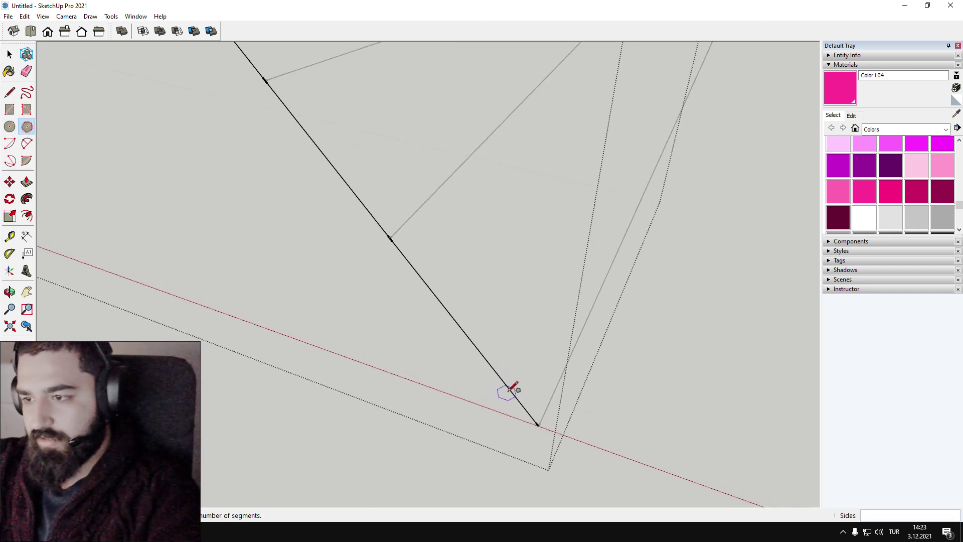
click(510, 389)
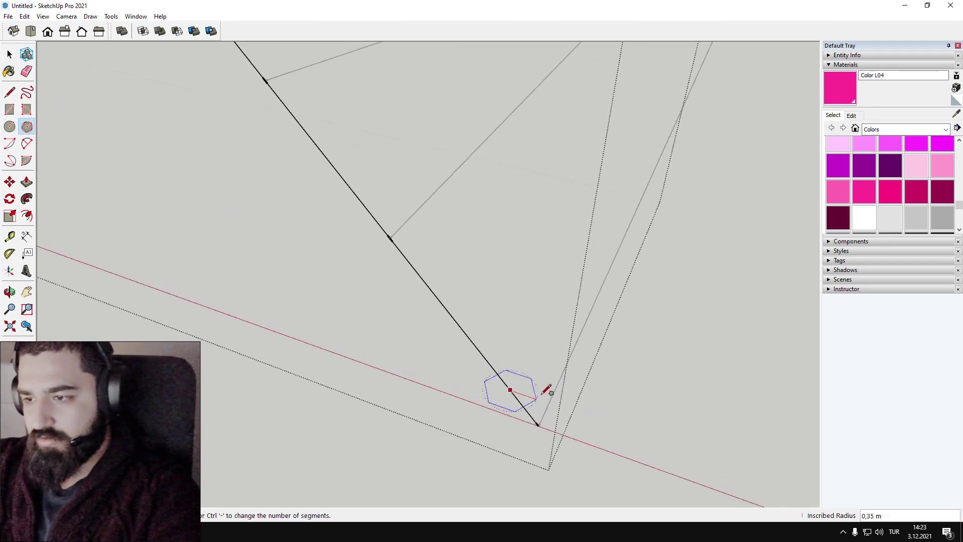
click(610, 418)
key(space)
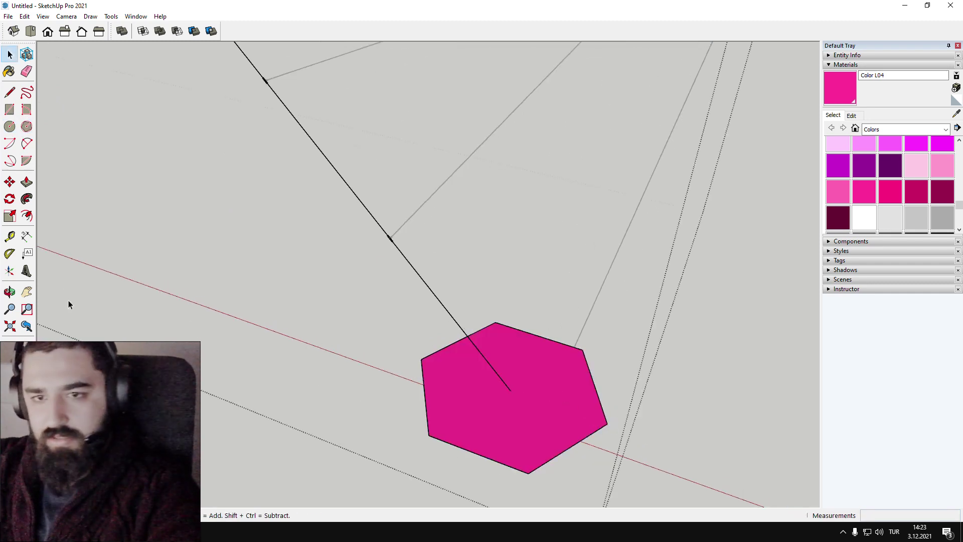
- Try to sweep the hexagon with Follow Me along the zigzag, starting from its last segment
click(27, 199)
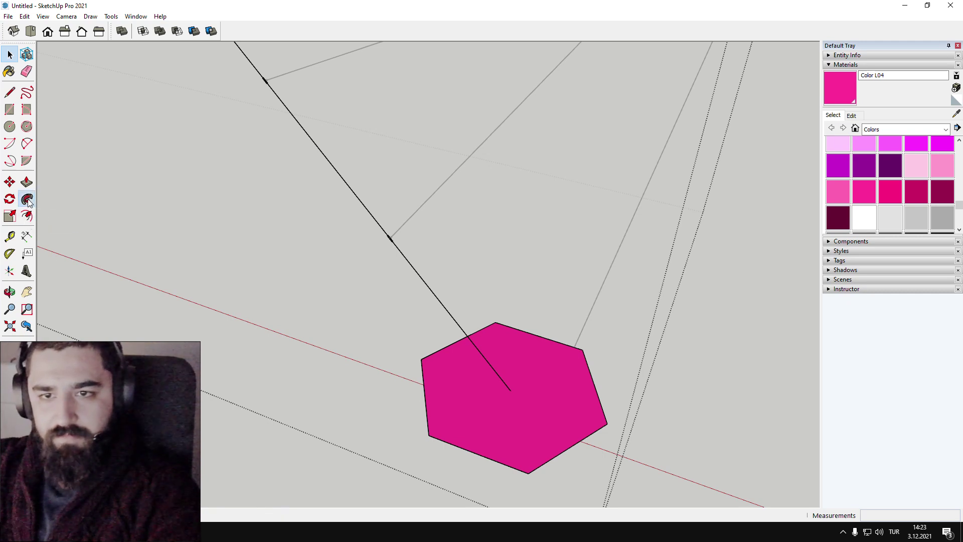
click(453, 343)
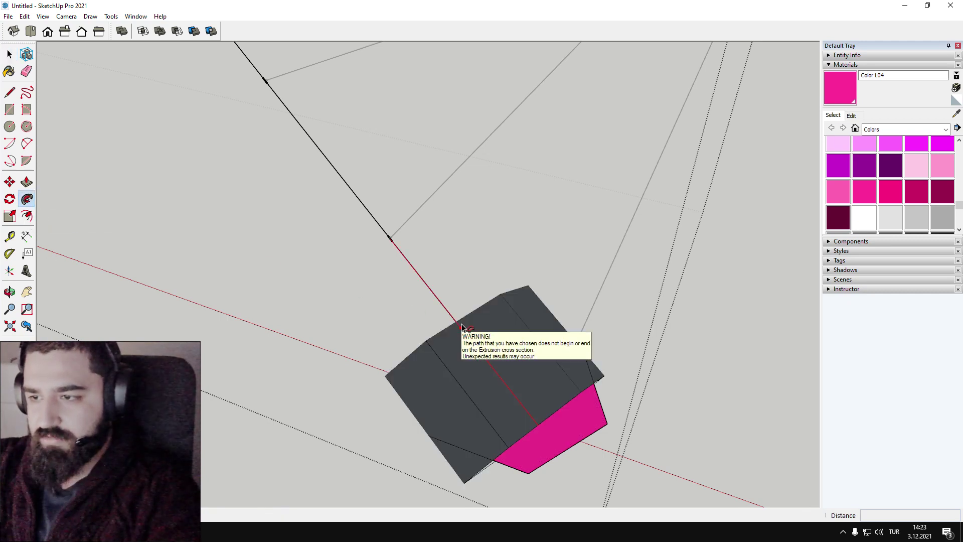
scroll(459, 328, down, 3)
shift+middle_drag(443, 304, 549, 378)
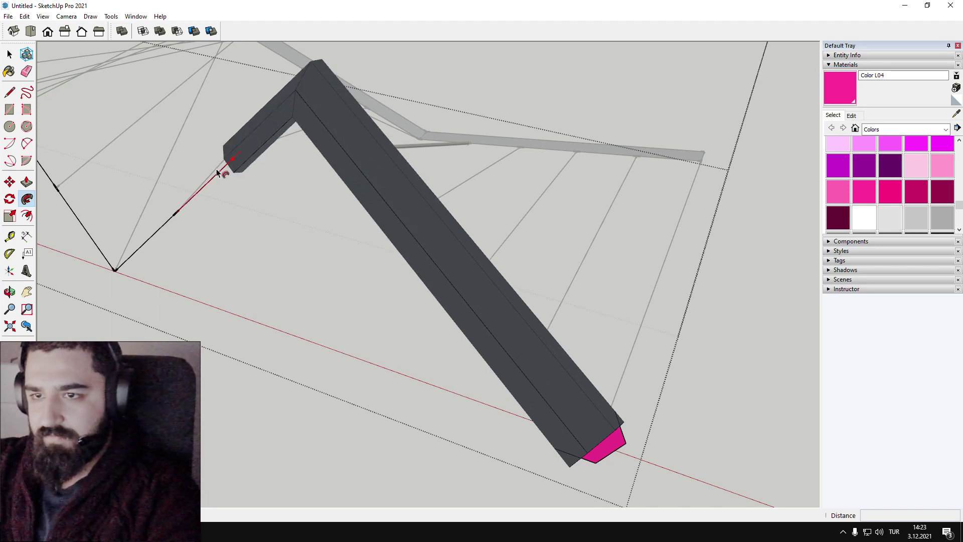
shift+middle_drag(112, 274, 401, 365)
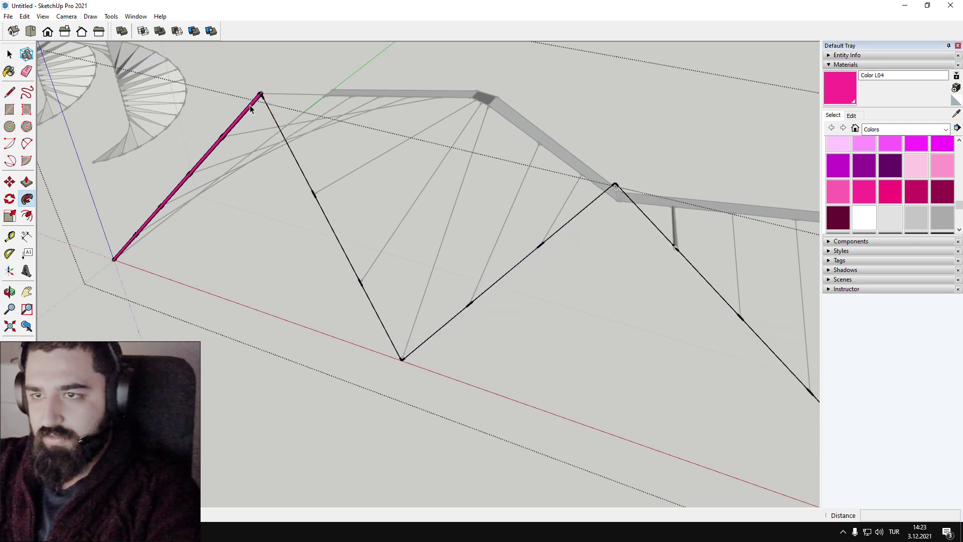
- Delete the thin round pipe around the first zigzag segment, keeping the path line
key(space)
drag(249, 84, 283, 112)
key(Delete)
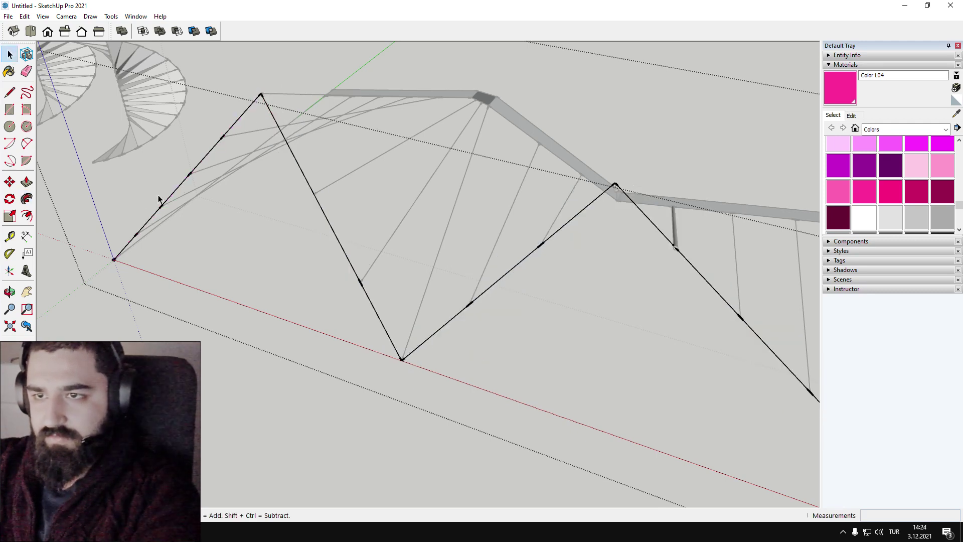
scroll(256, 317, down, 2)
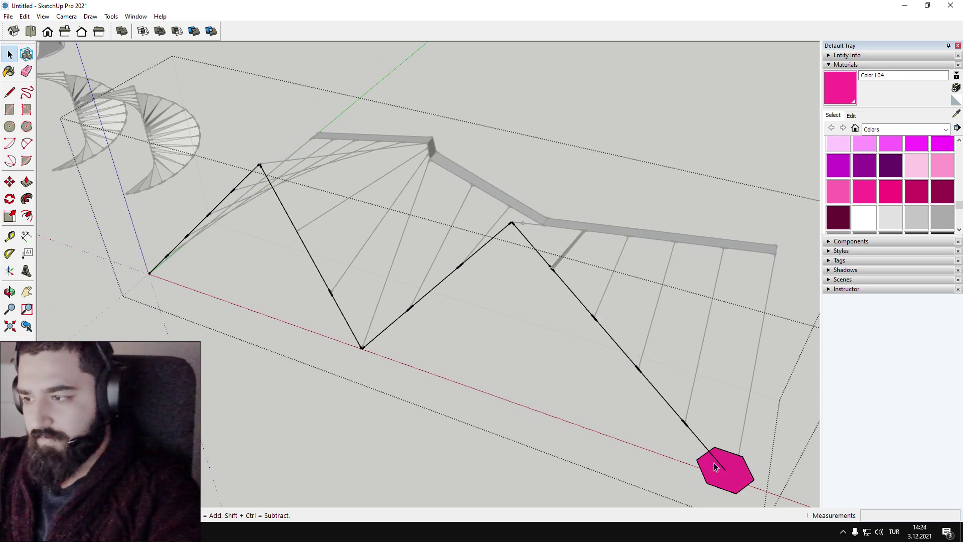
- Sweep the hexagon with Follow Me along all four zigzag segments to the origin and leave the group
click(27, 199)
drag(725, 469, 513, 225)
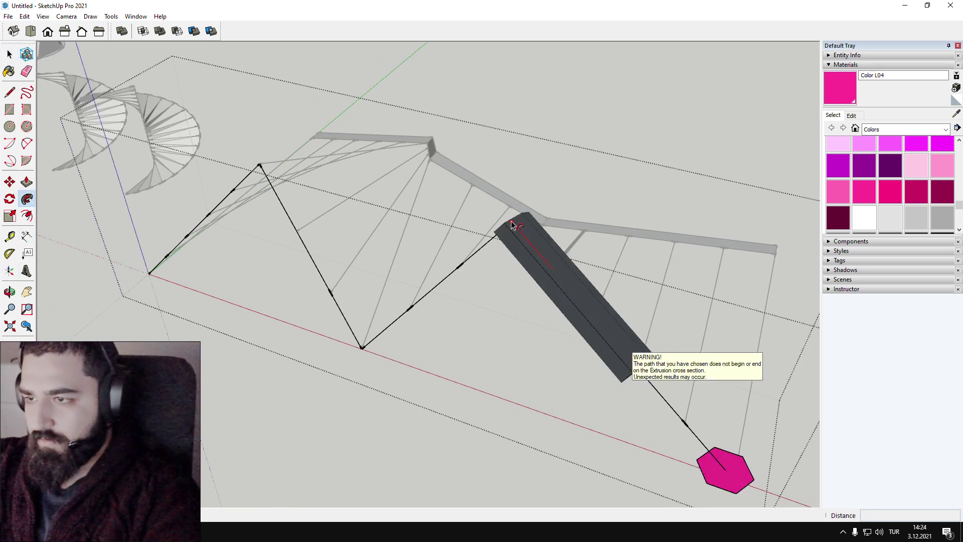
drag(719, 460, 156, 279)
key(space)
key(Escape)
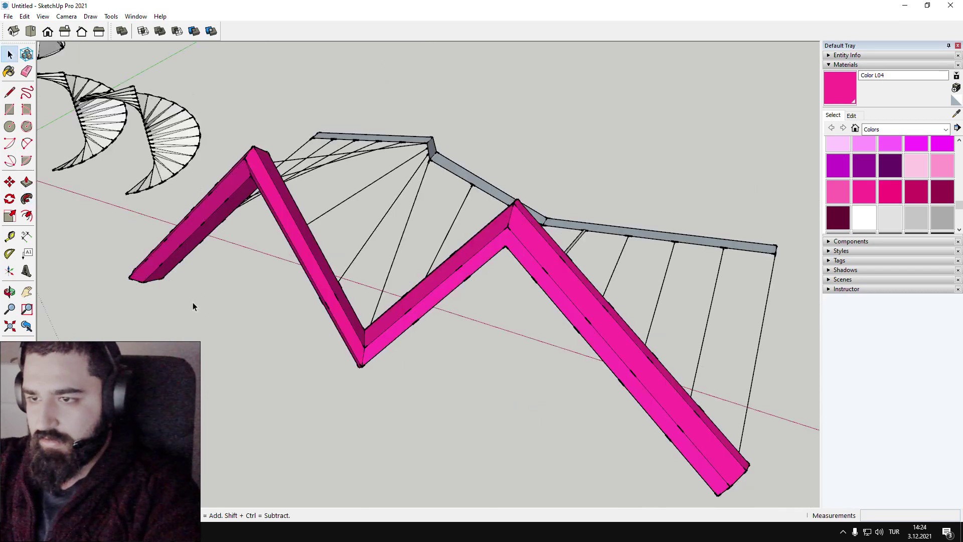
- Examine the swept zigzag beam and its connecting lines from several angles, along with the neighbouring models
scroll(443, 326, down, 3)
middle_drag(444, 327, 306, 159)
scroll(430, 226, up, 3)
scroll(548, 227, up, 4)
scroll(524, 210, down, 10)
key(space)
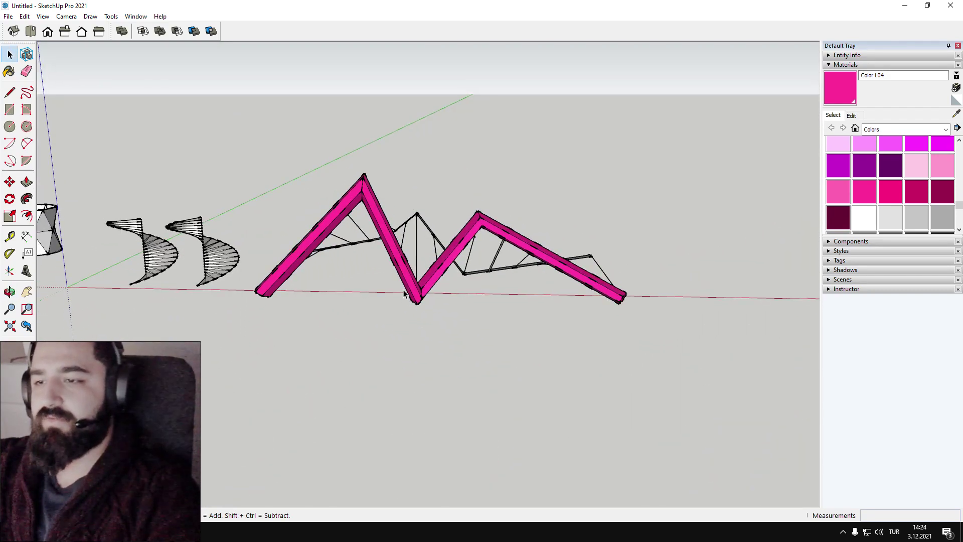
scroll(404, 294, up, 3)
mouse_move(404, 294)
middle_down()
mouse_move(379, 168)
mouse_move(452, 380)
mouse_move(564, 409)
mouse_move(505, 190)
middle_up()
scroll(453, 383, down, 3)
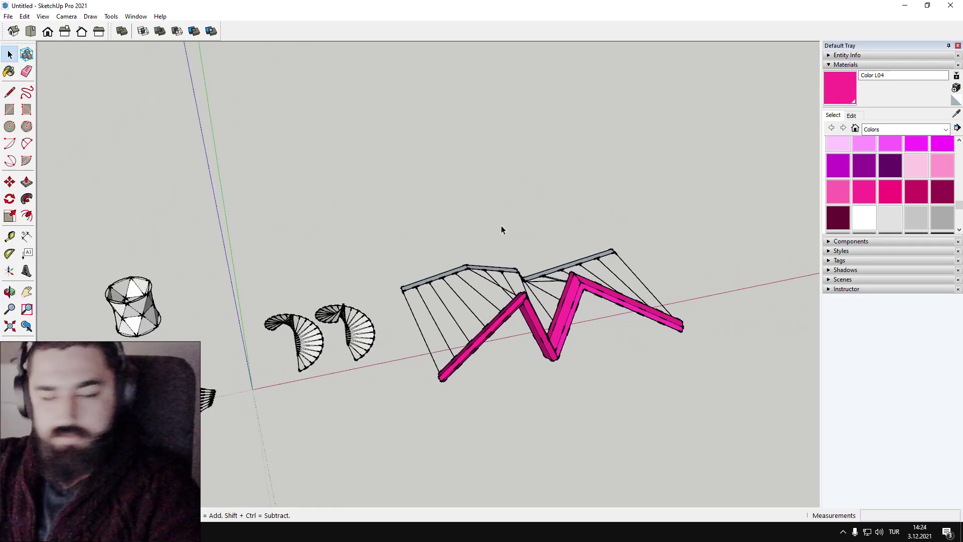
scroll(598, 280, down, 2)
shift+middle_drag(460, 381, 471, 351)
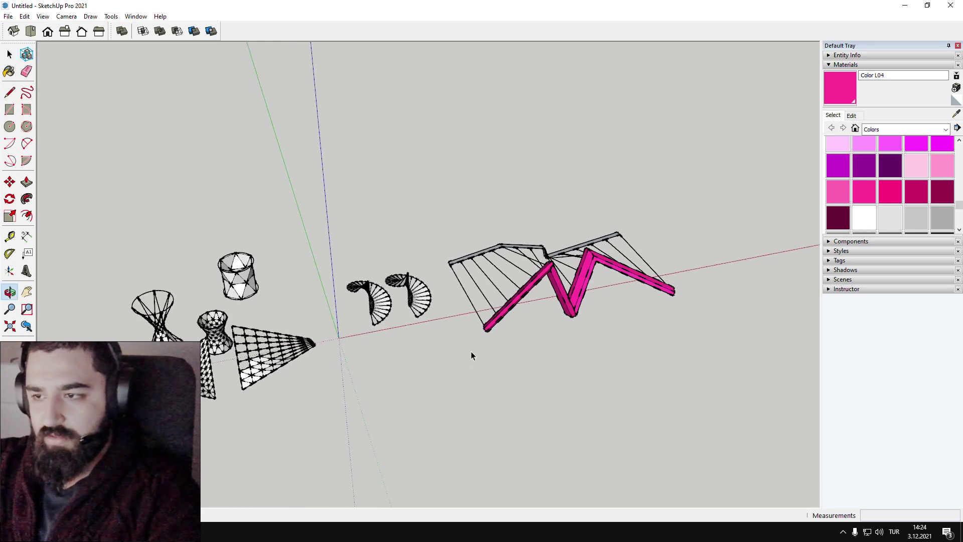
scroll(322, 345, up, 2)
mouse_move(315, 342)
shift+middle_down()
mouse_move(363, 341)
mouse_move(417, 378)
mouse_move(386, 376)
shift+middle_up()
scroll(362, 342, down, 1)
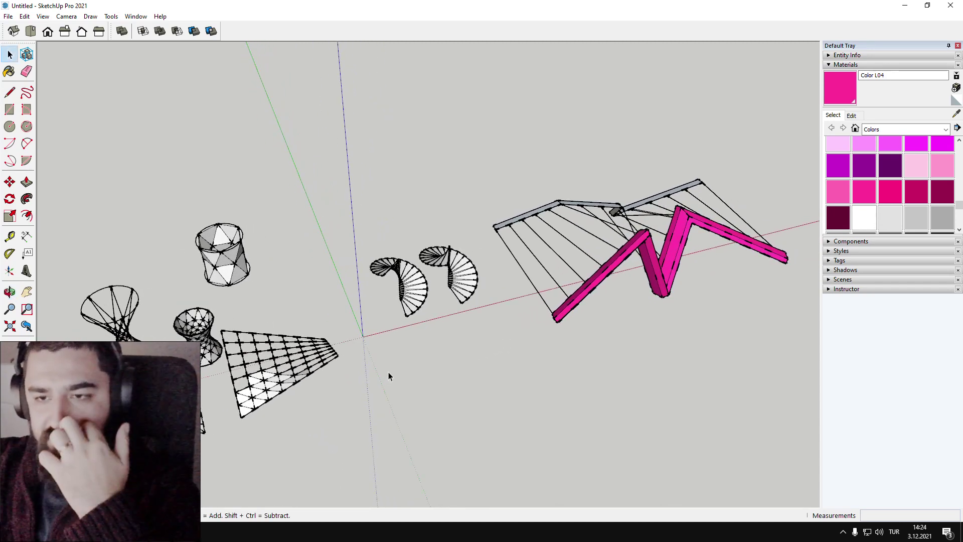